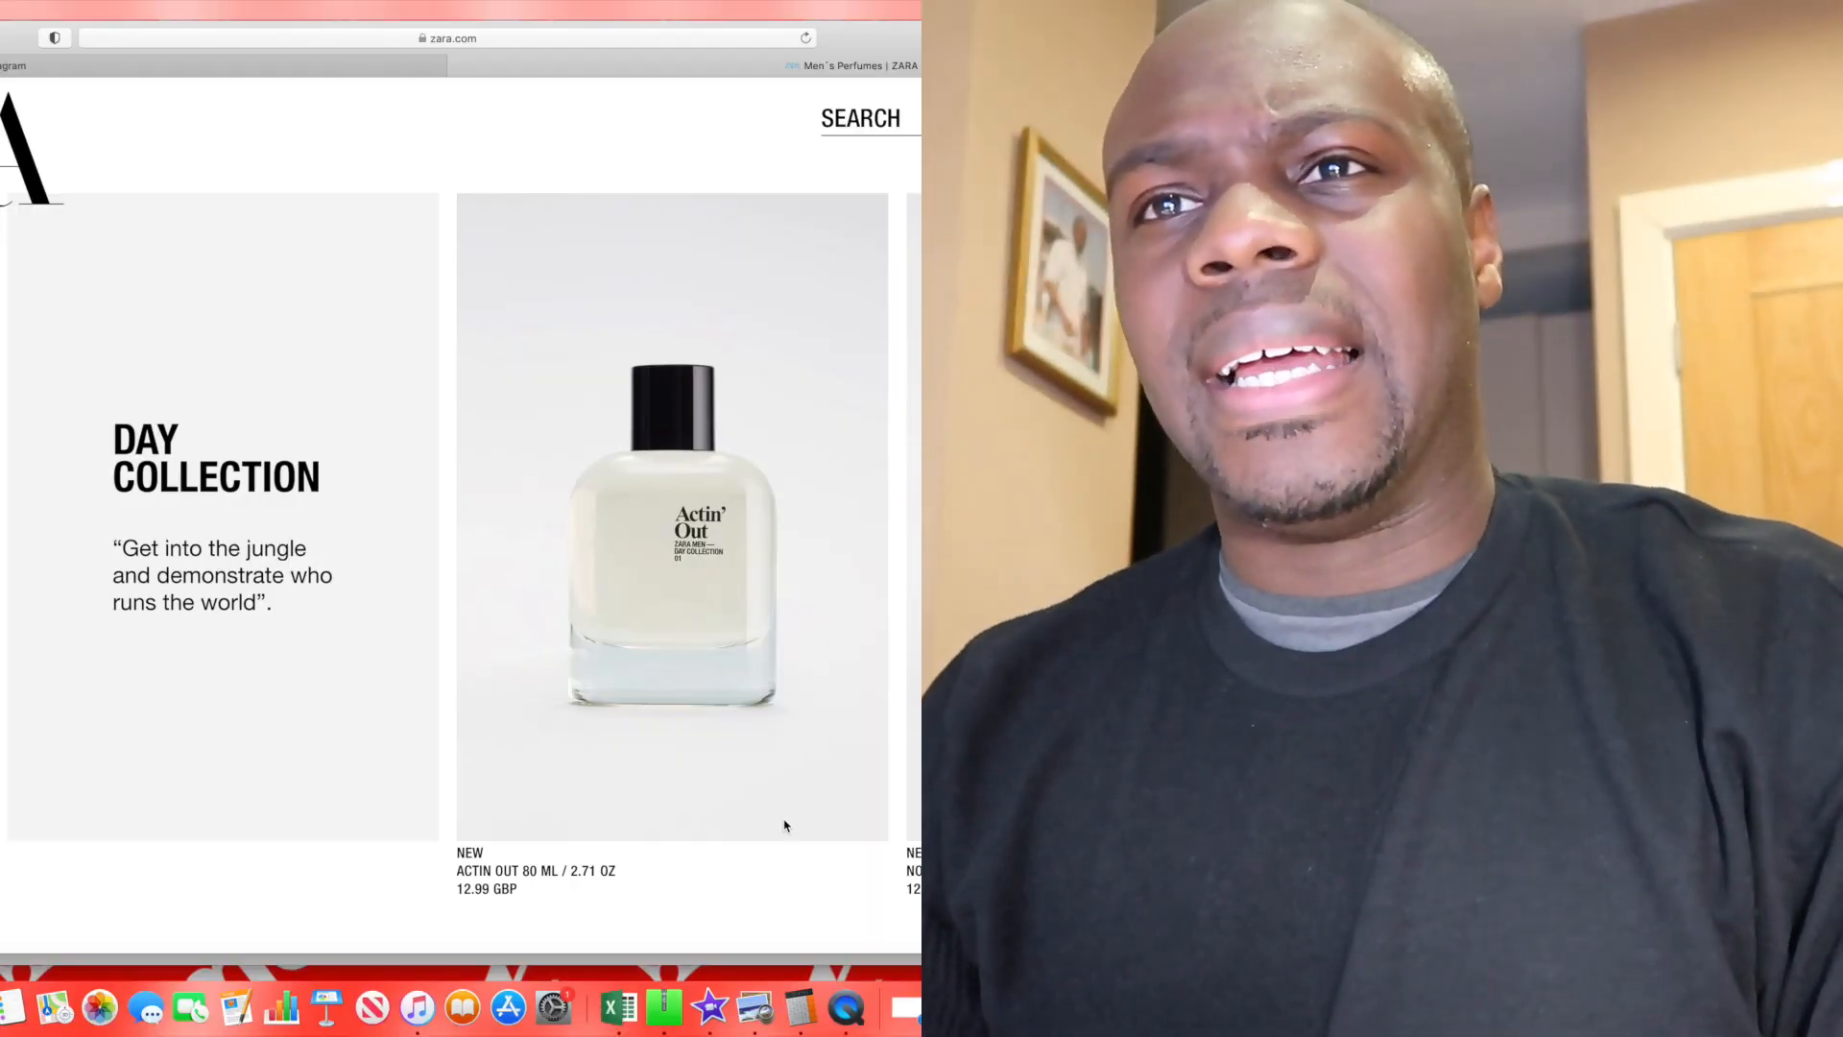
pyautogui.click(786, 825)
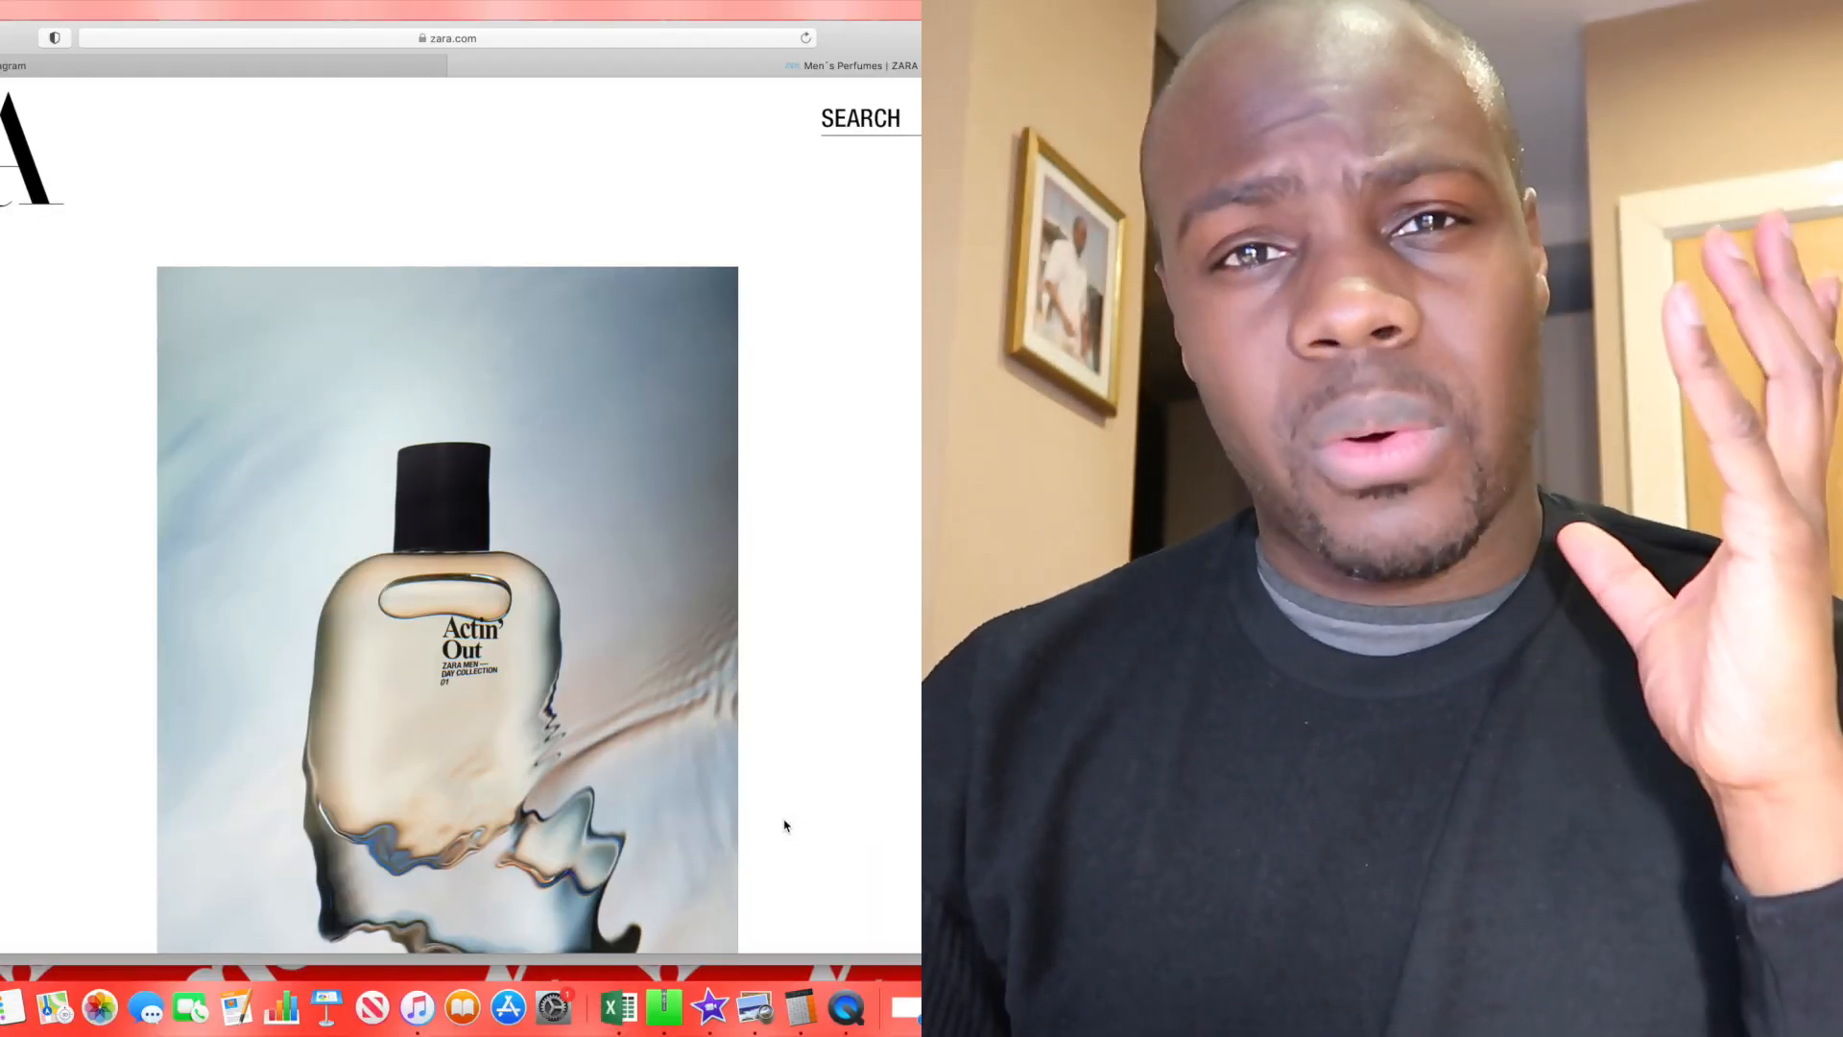
pyautogui.scroll(-5, 785, 826)
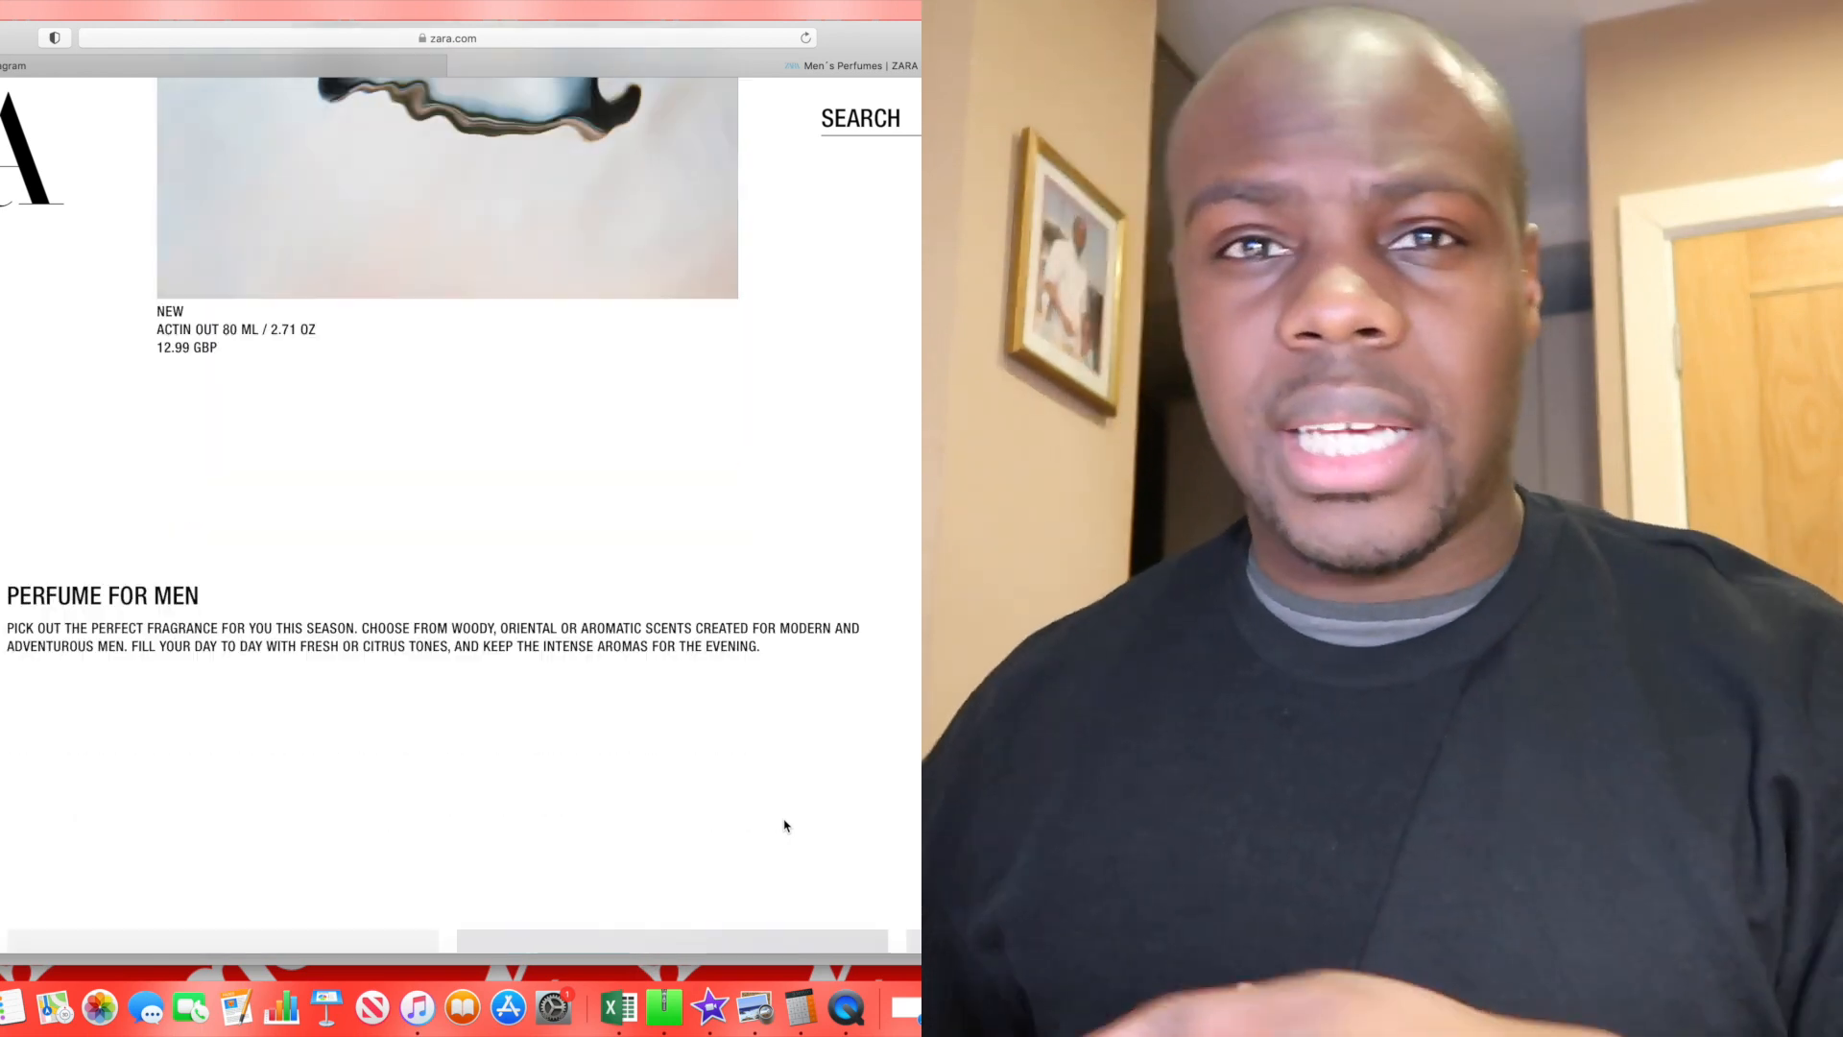
pyautogui.scroll(-5, 784, 826)
pyautogui.scroll(-2, 786, 826)
pyautogui.scroll(-3, 784, 825)
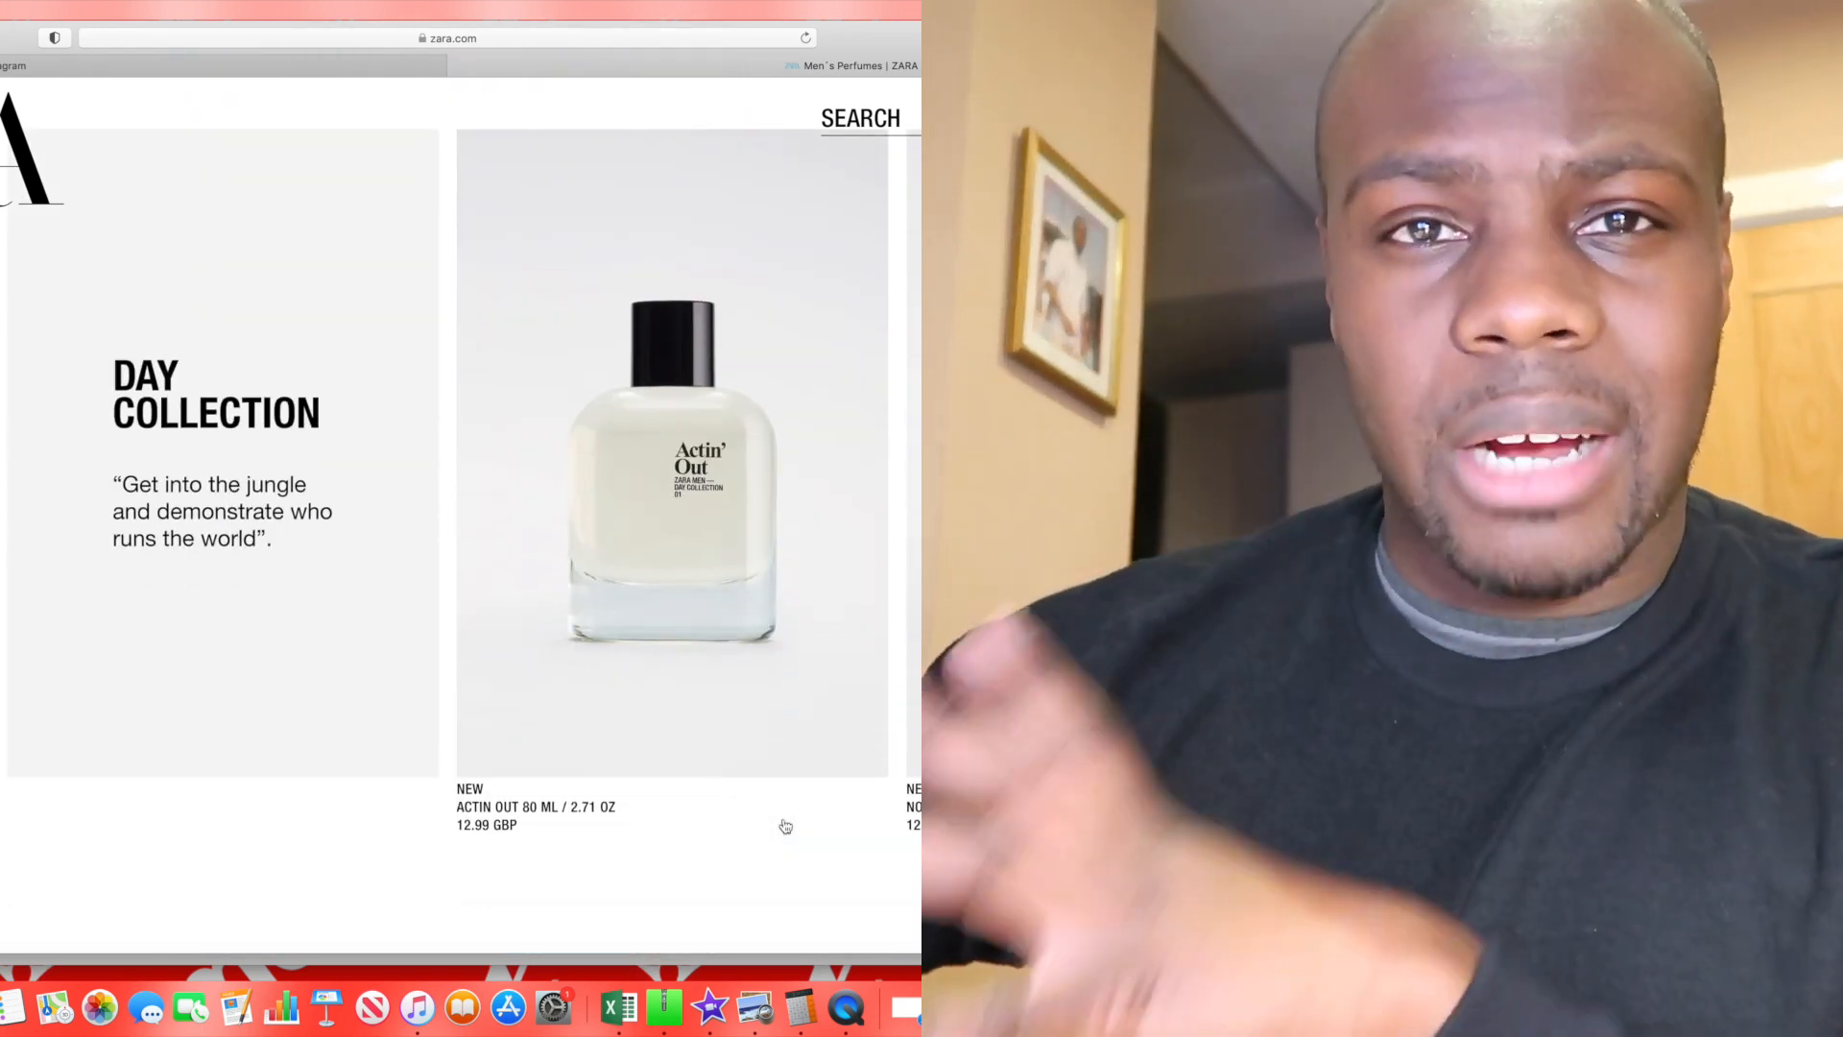
pyautogui.scroll(10, 785, 826)
pyautogui.scroll(5, 785, 826)
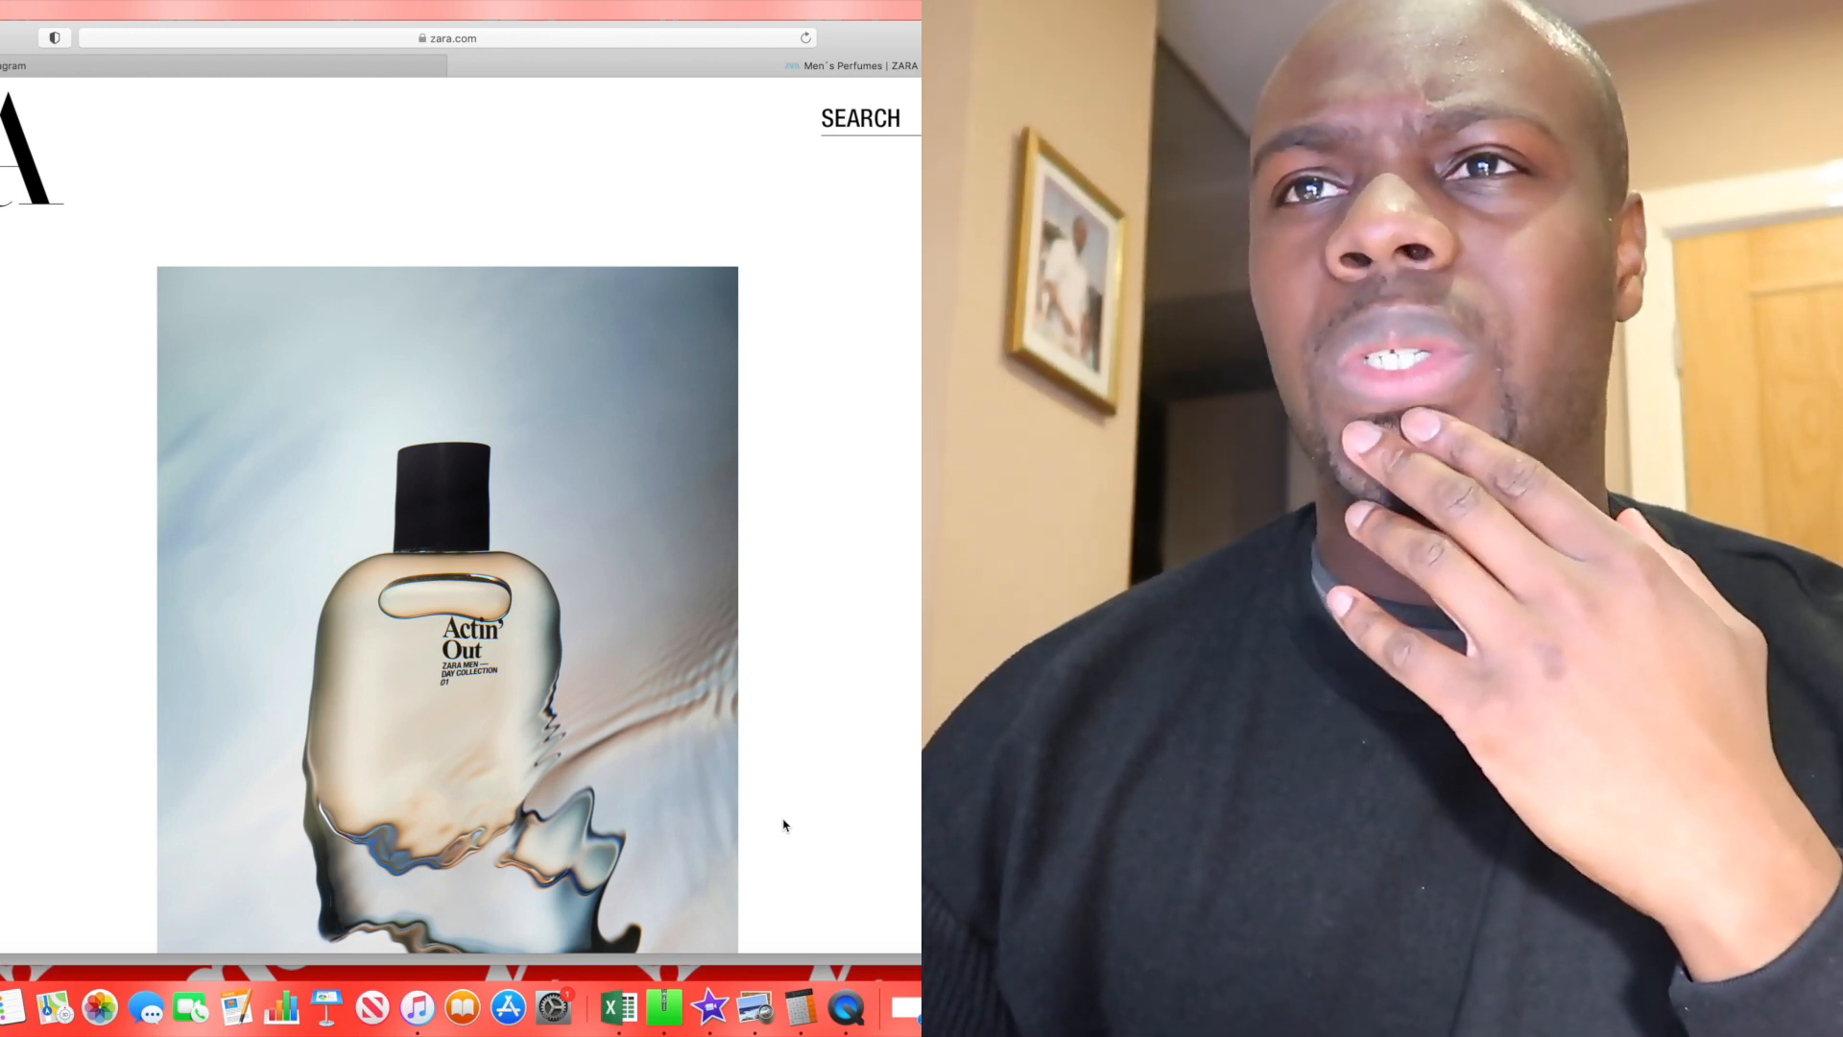
pyautogui.scroll(-5, 784, 826)
pyautogui.scroll(-3, 753, 873)
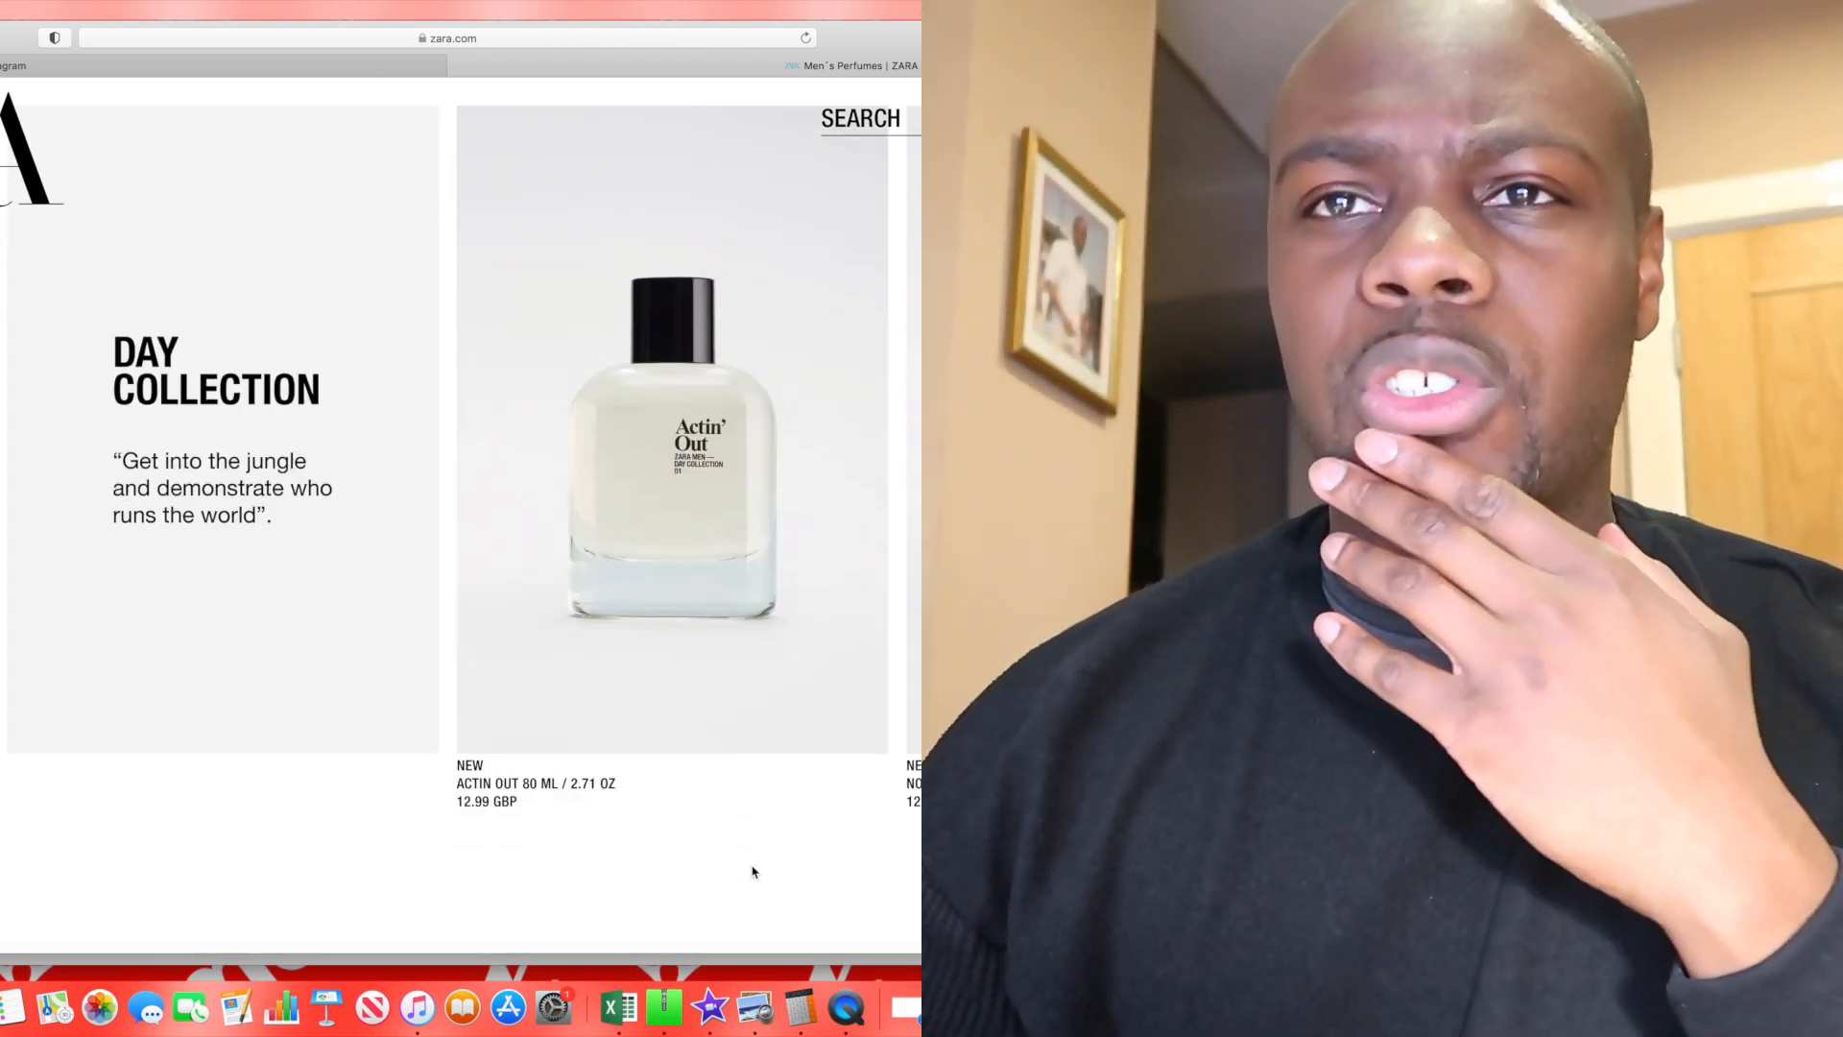
pyautogui.scroll(1, 756, 873)
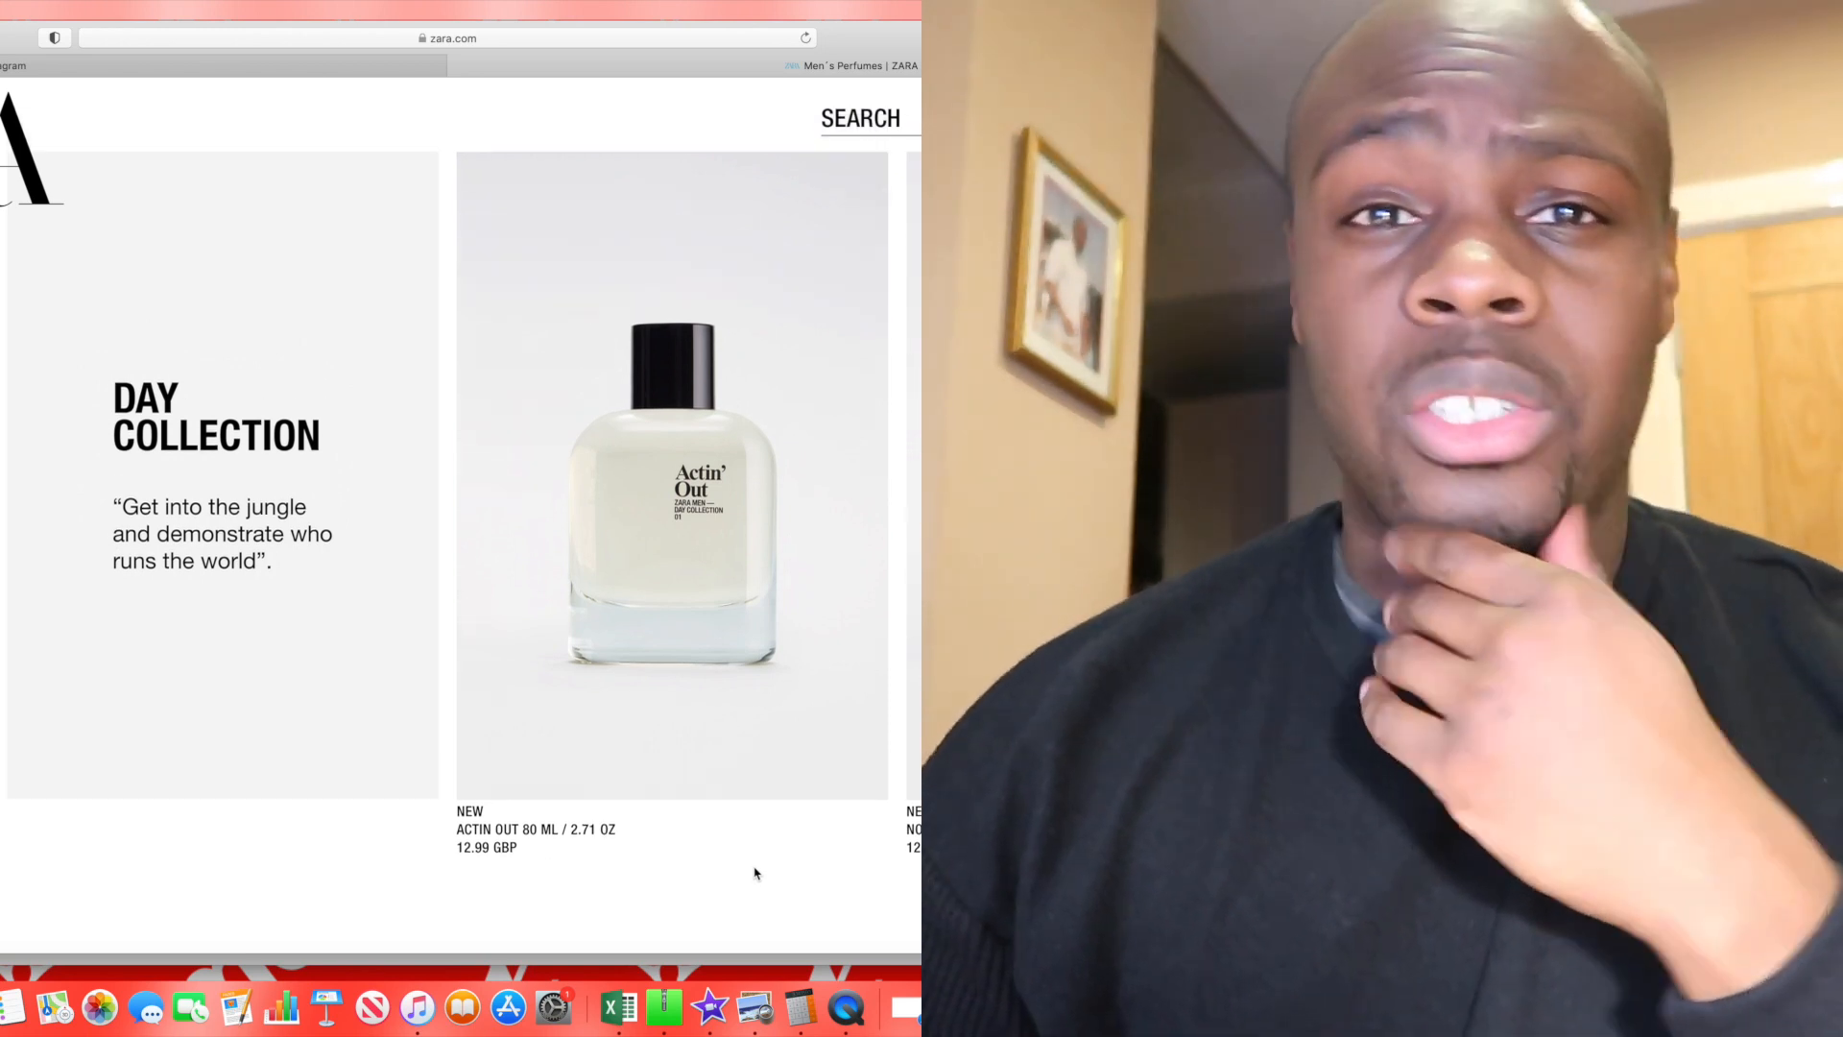
pyautogui.scroll(-5, 757, 874)
pyautogui.scroll(-3, 755, 874)
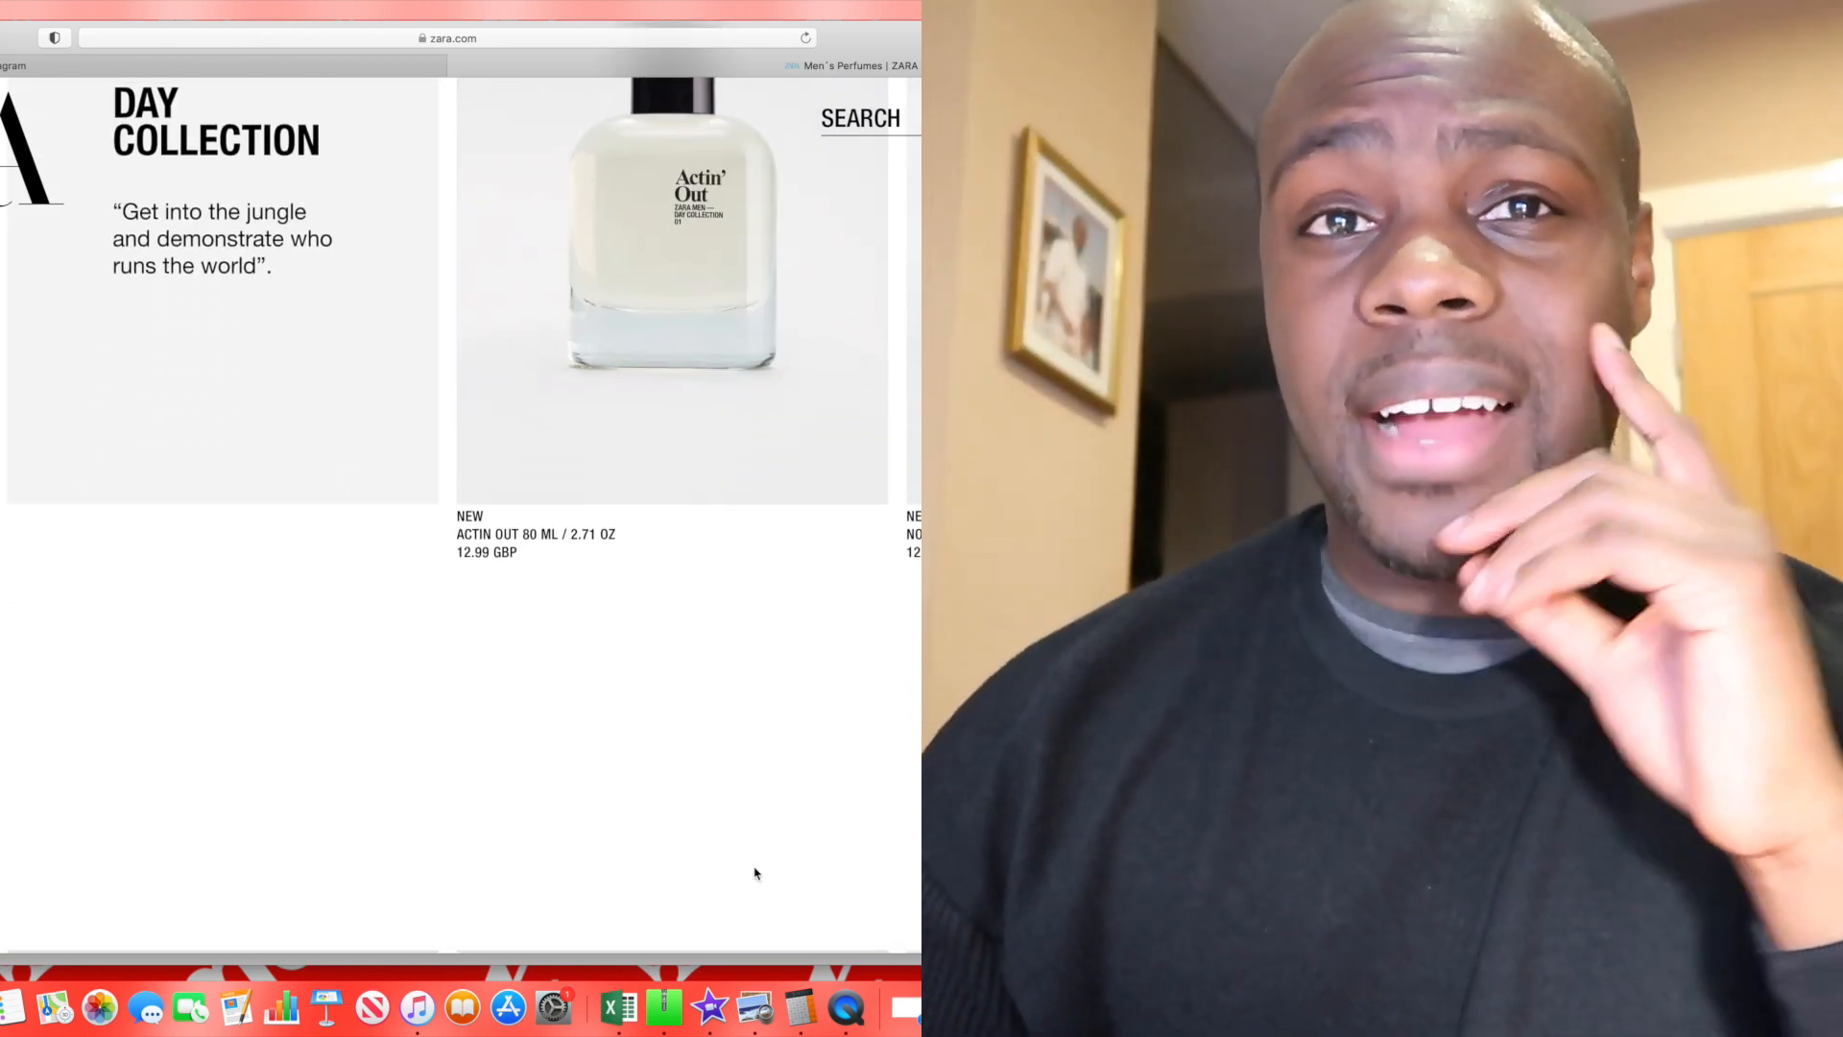
pyautogui.scroll(3, 757, 873)
pyautogui.scroll(3, 756, 874)
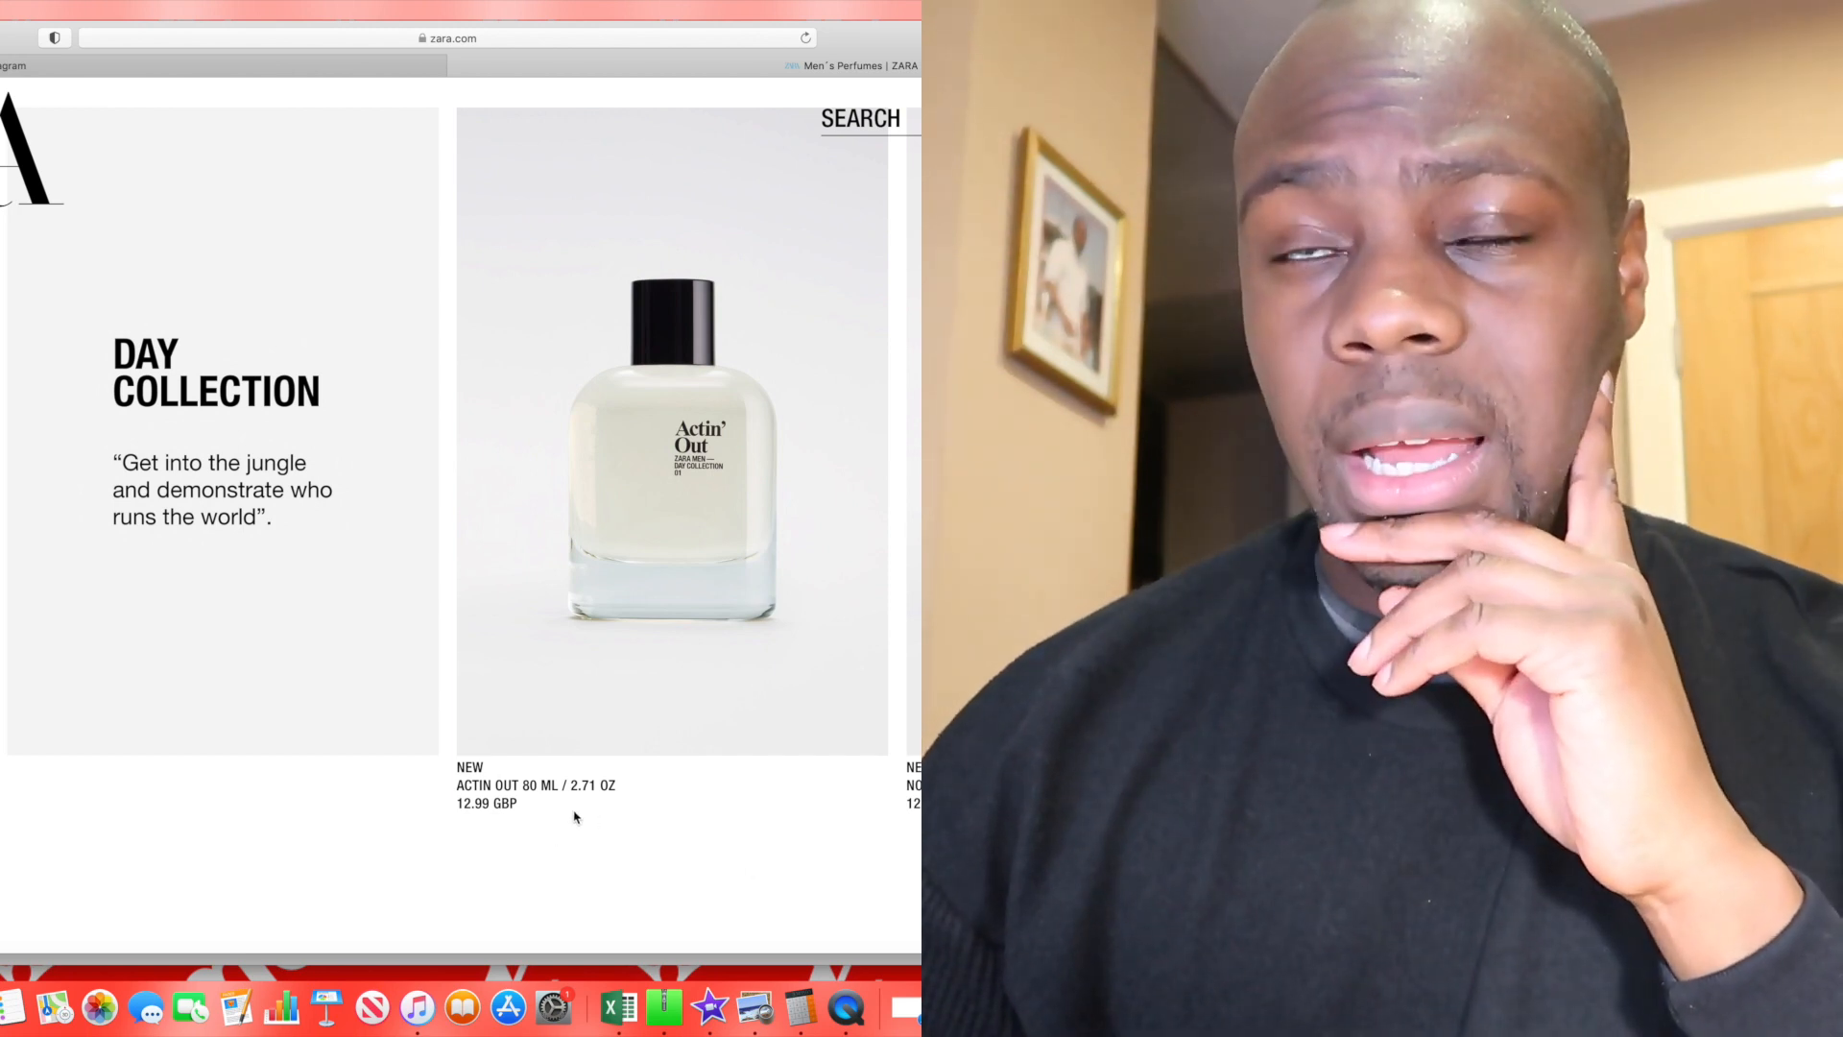
pyautogui.scroll(3, 757, 873)
pyautogui.scroll(-2, 755, 874)
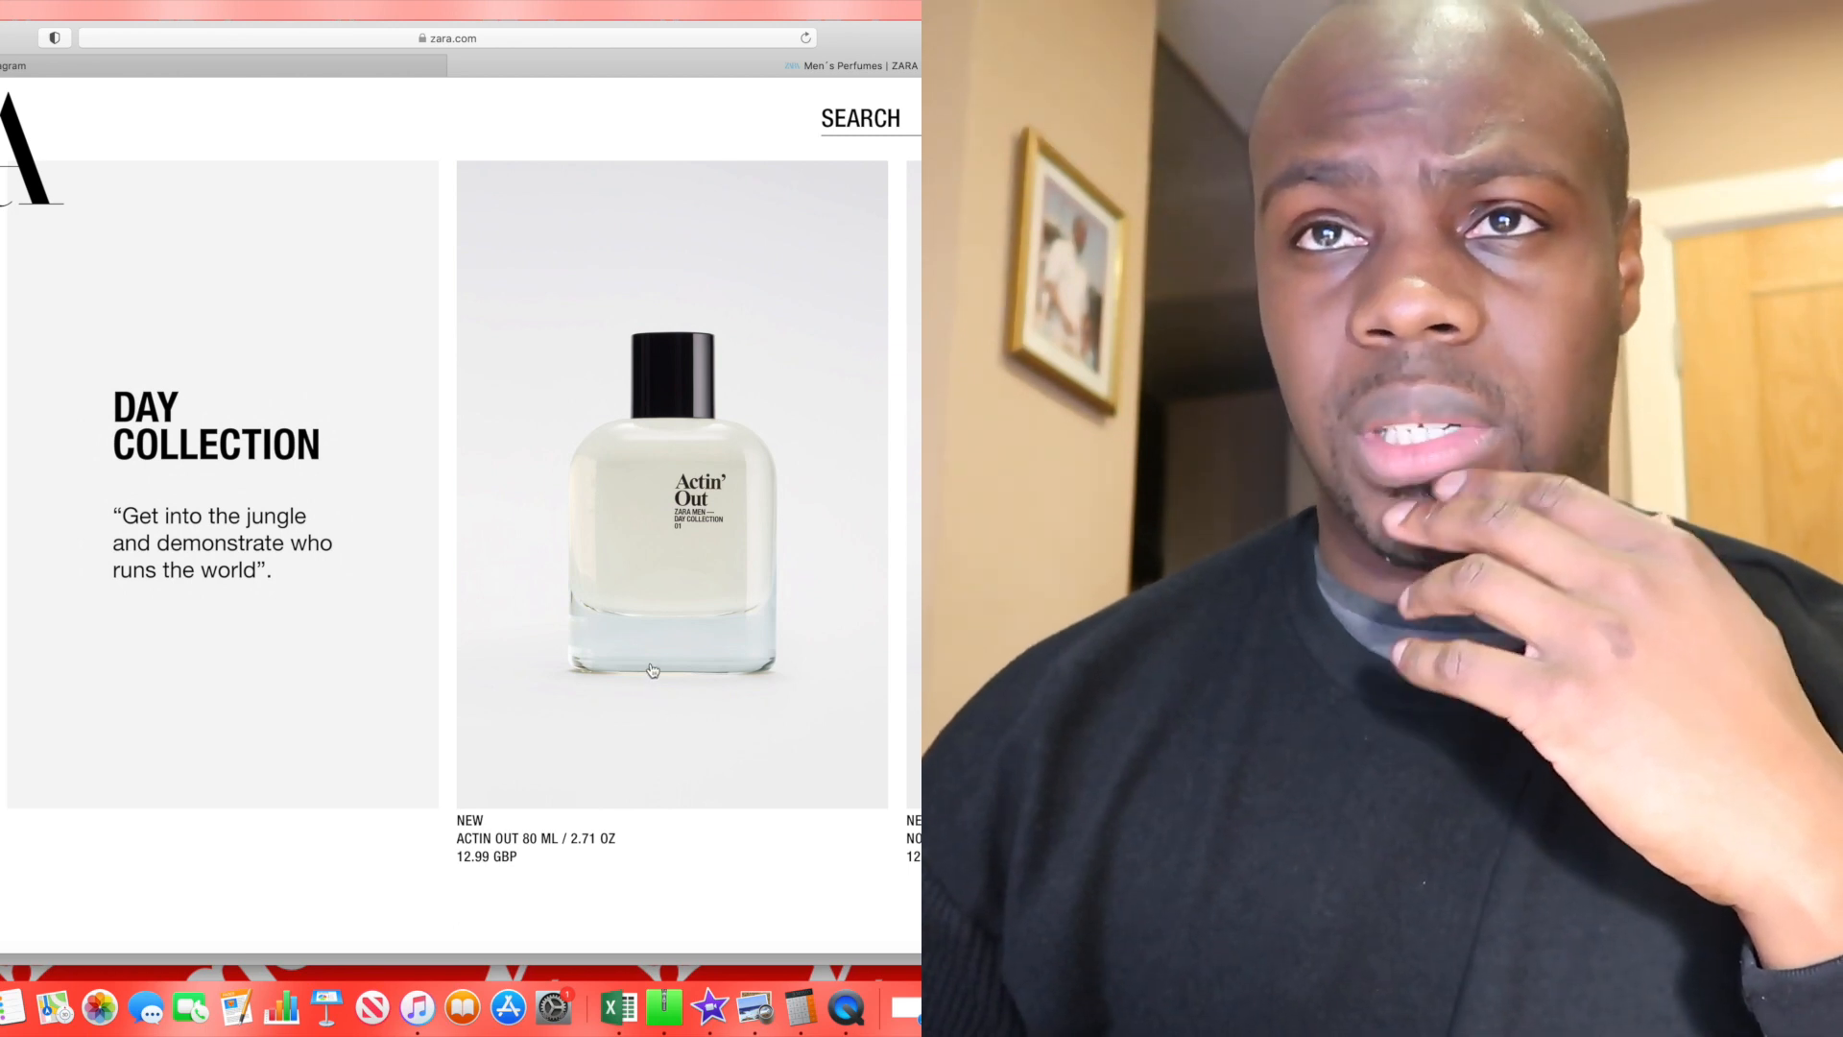
pyautogui.click(653, 673)
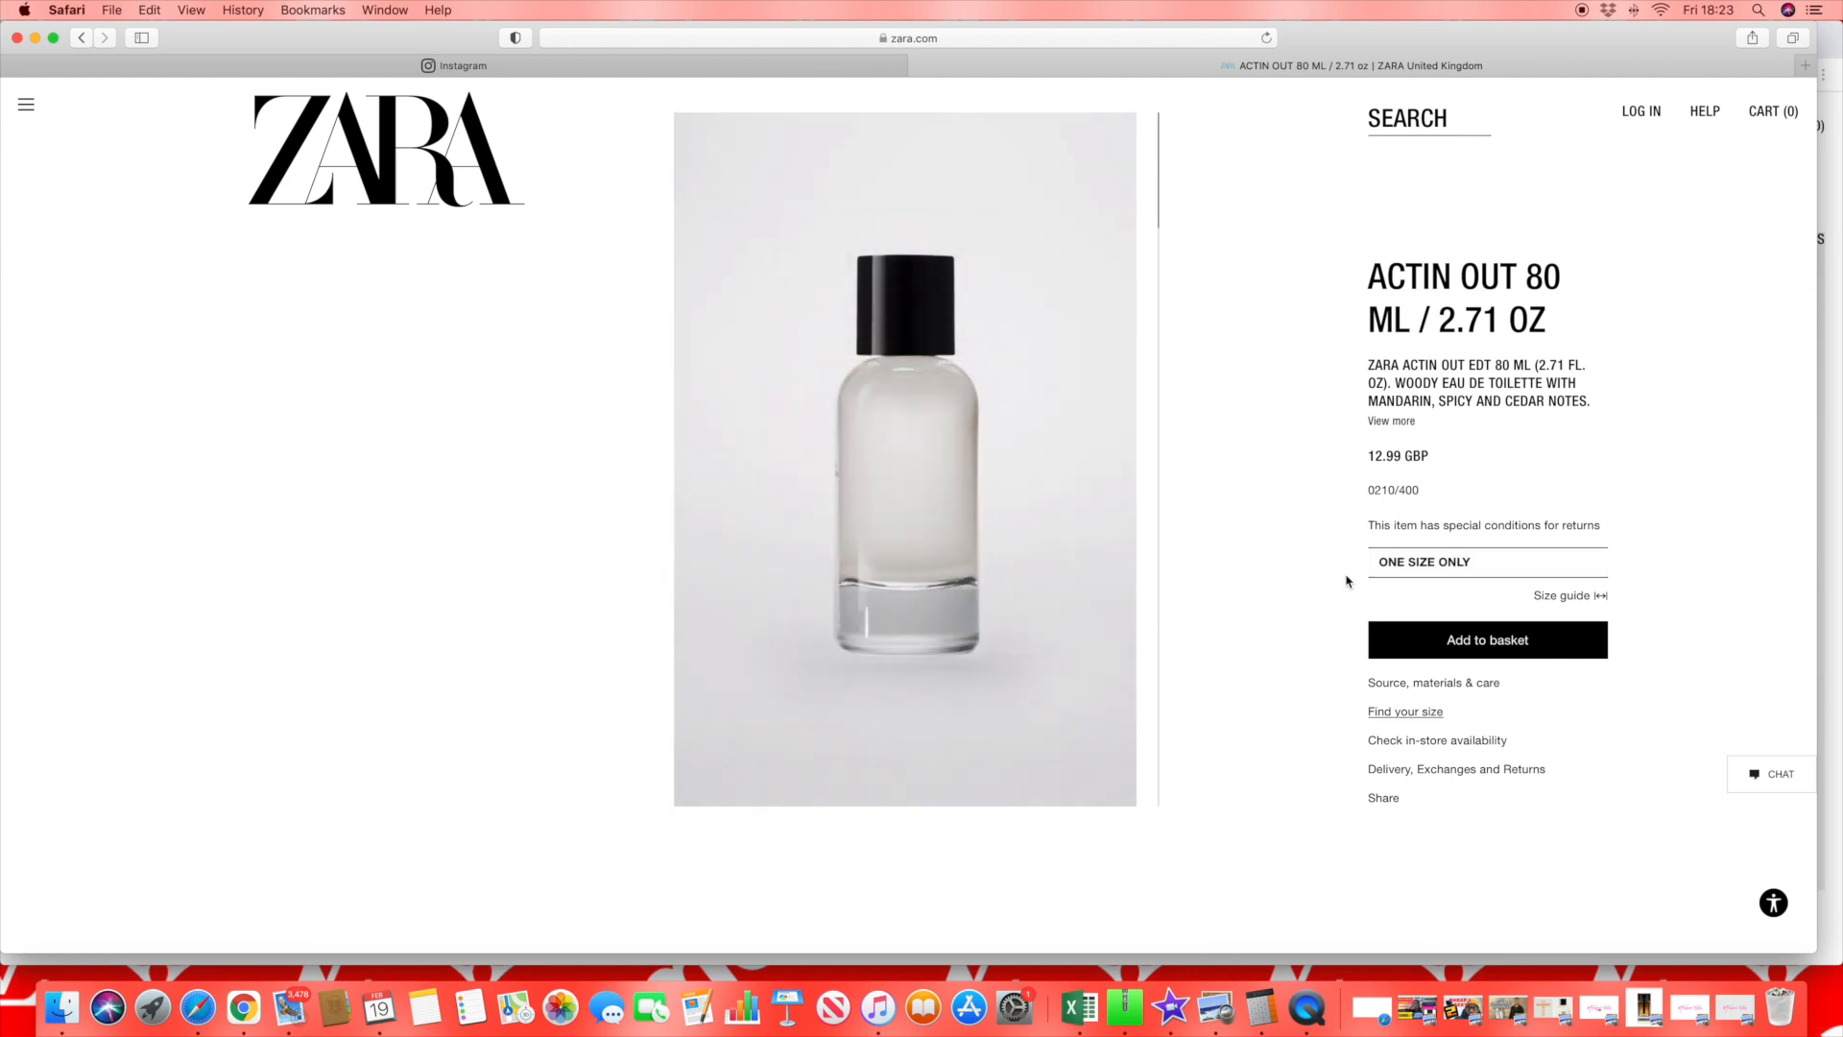
pyautogui.scroll(2, 1385, 497)
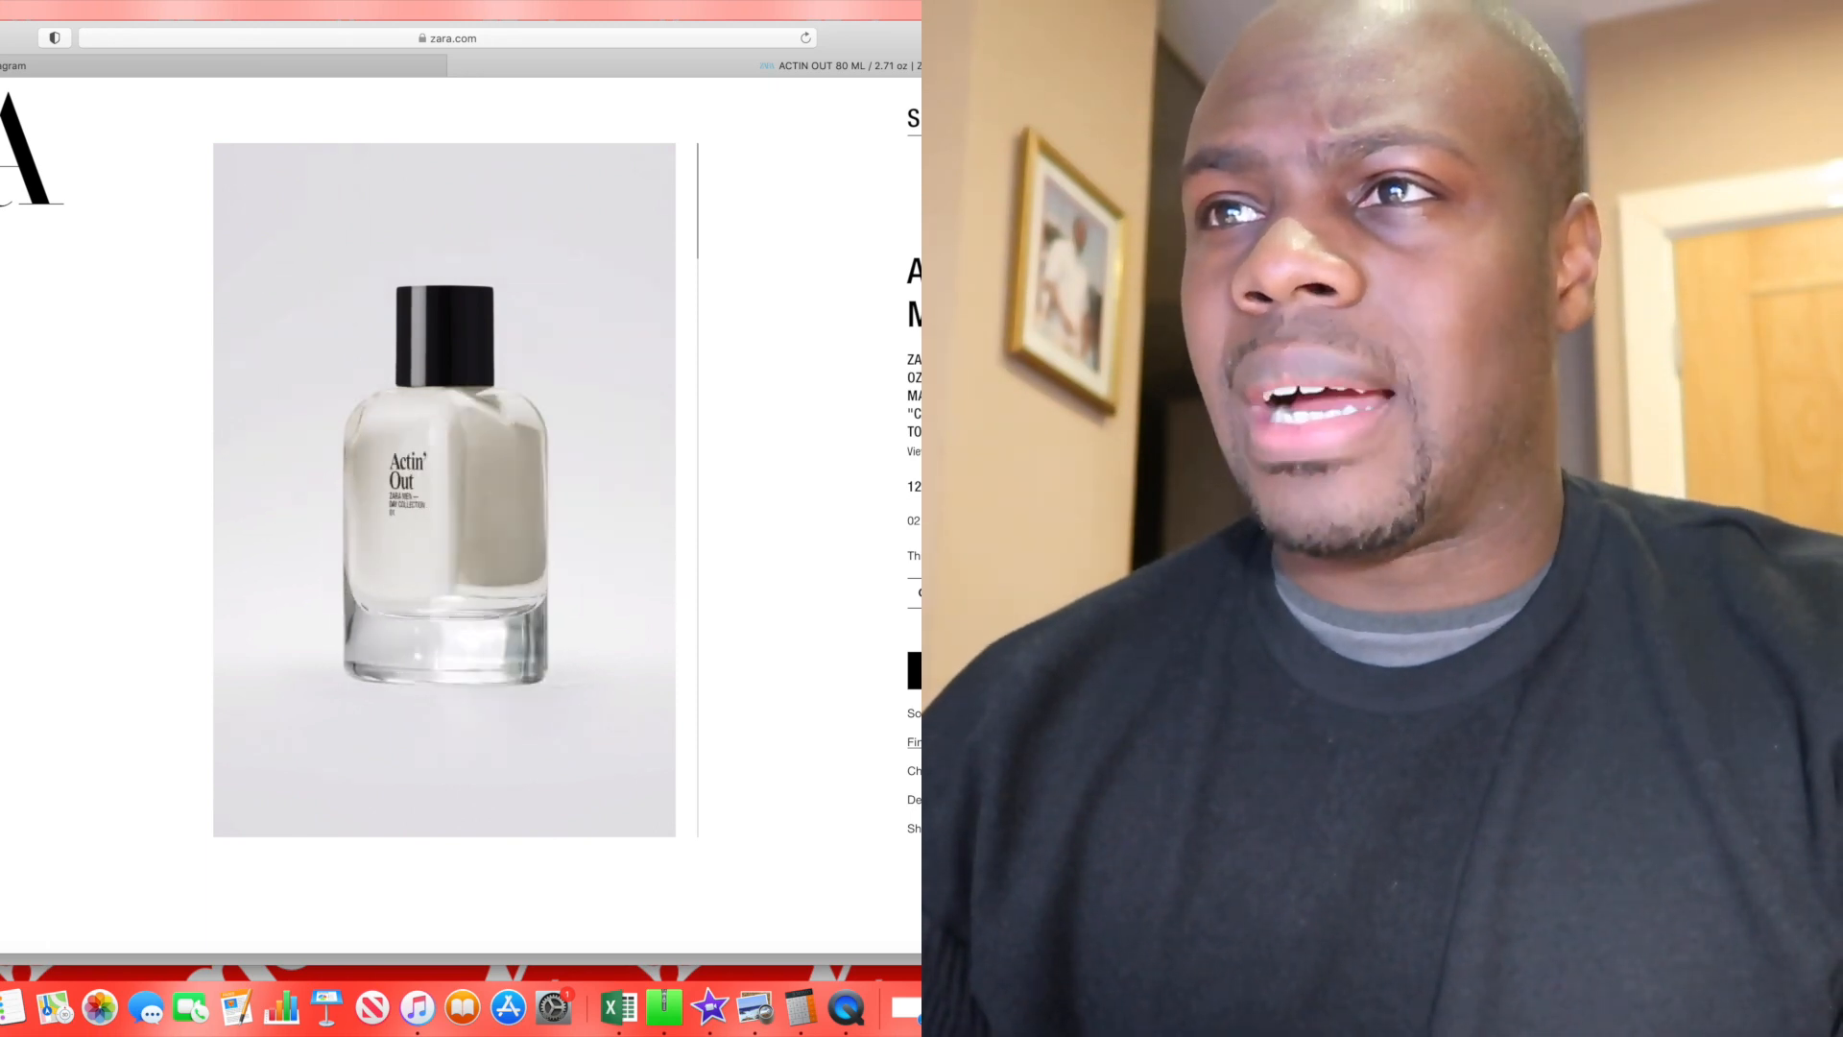
pyautogui.press('super+Left')
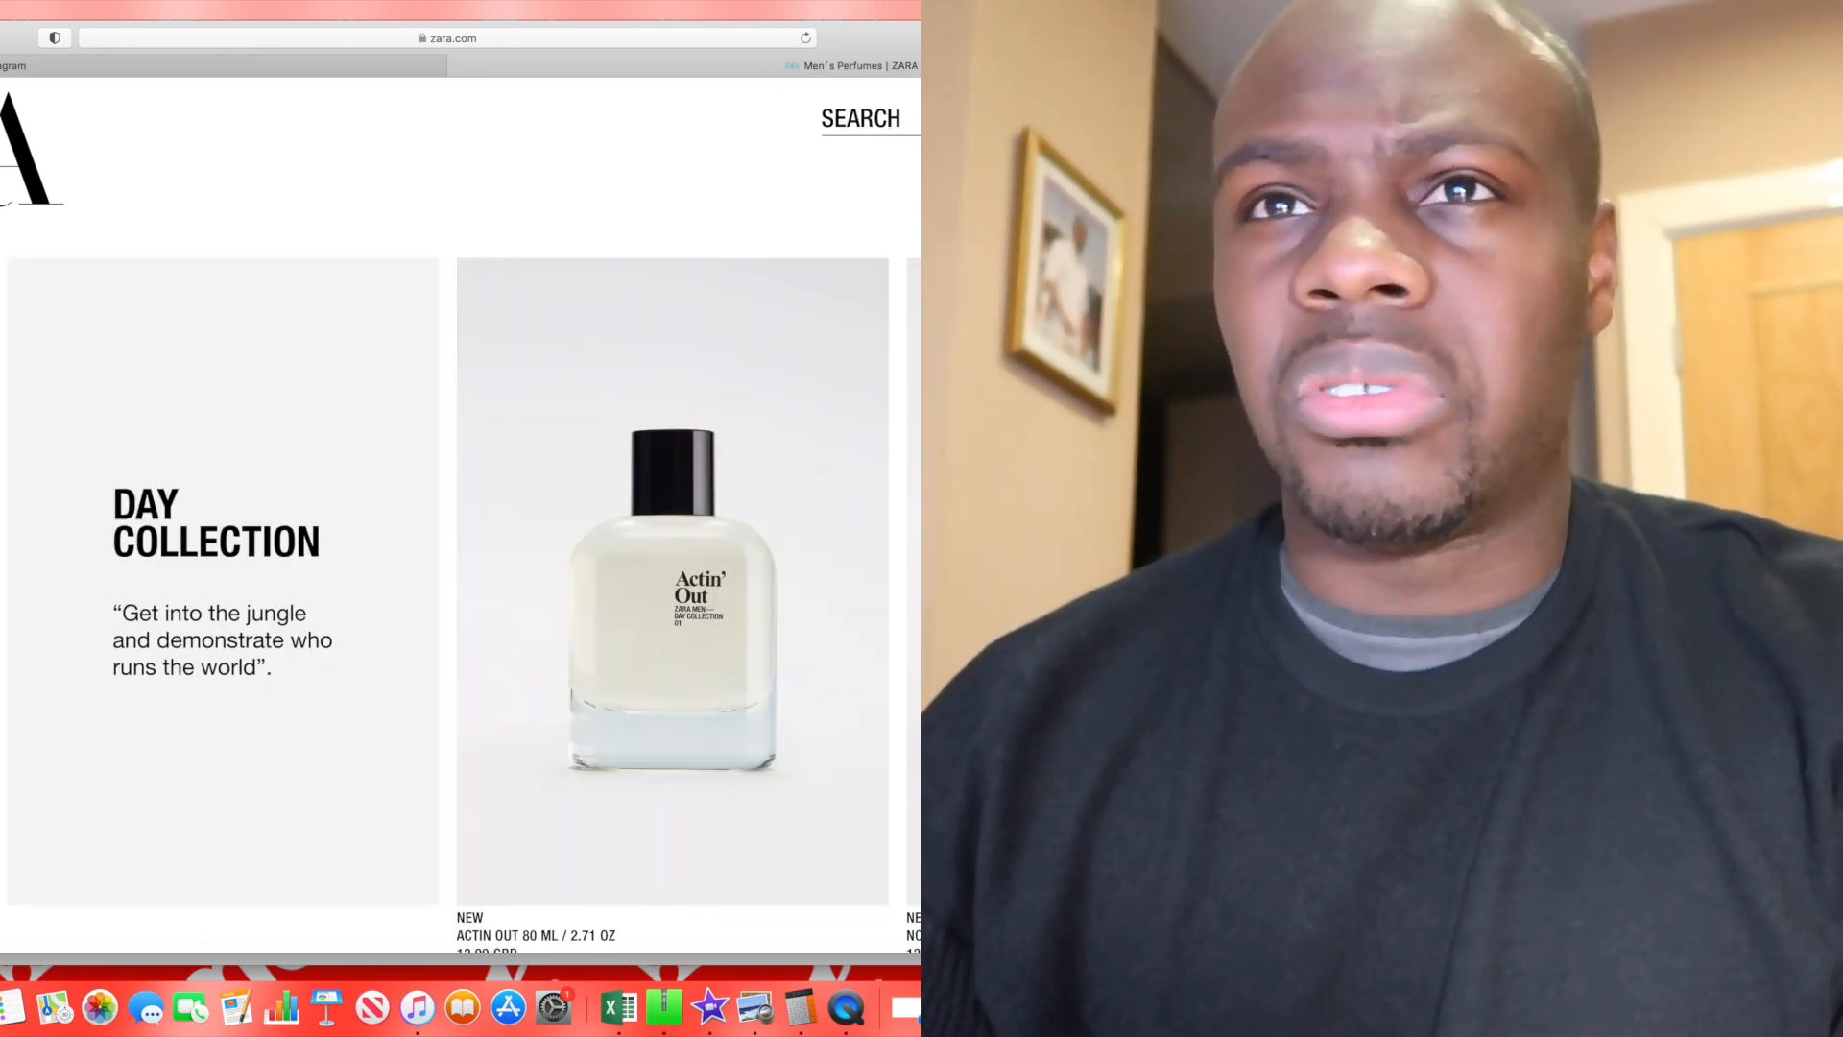
pyautogui.scroll(-3, 462, 576)
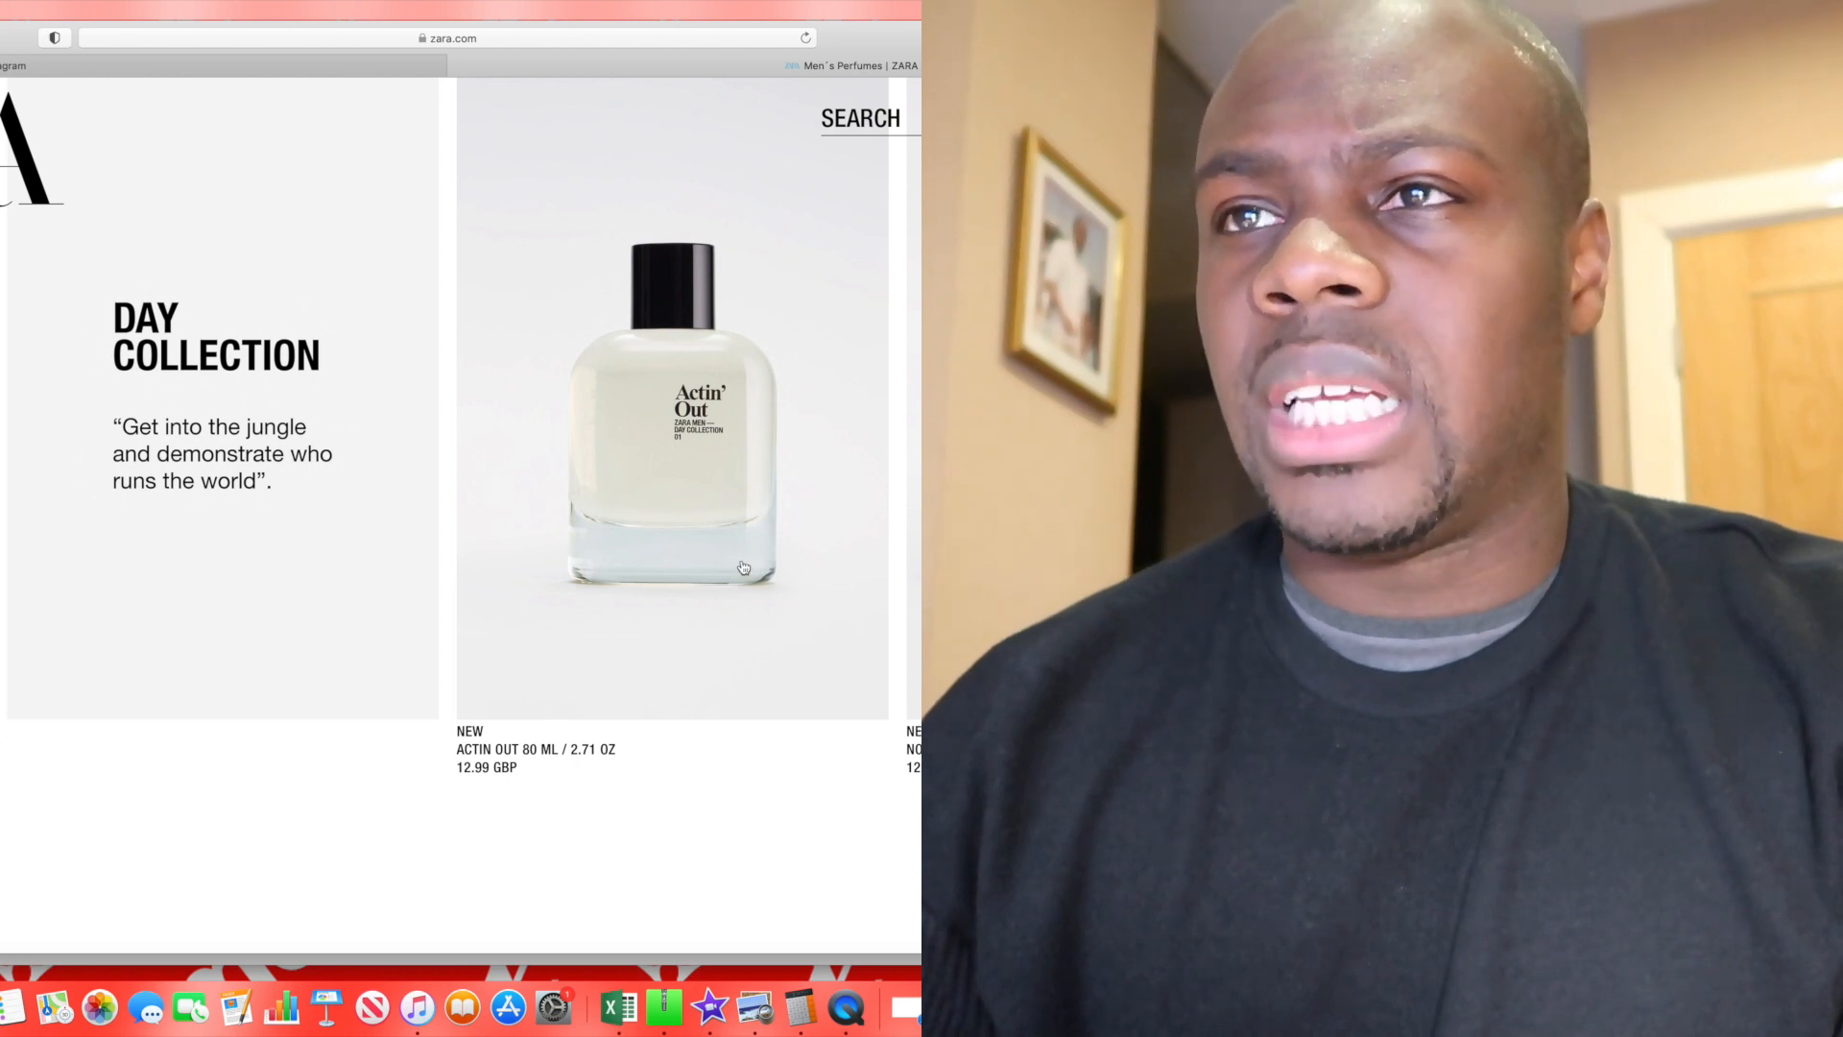
pyautogui.scroll(-1, 729, 499)
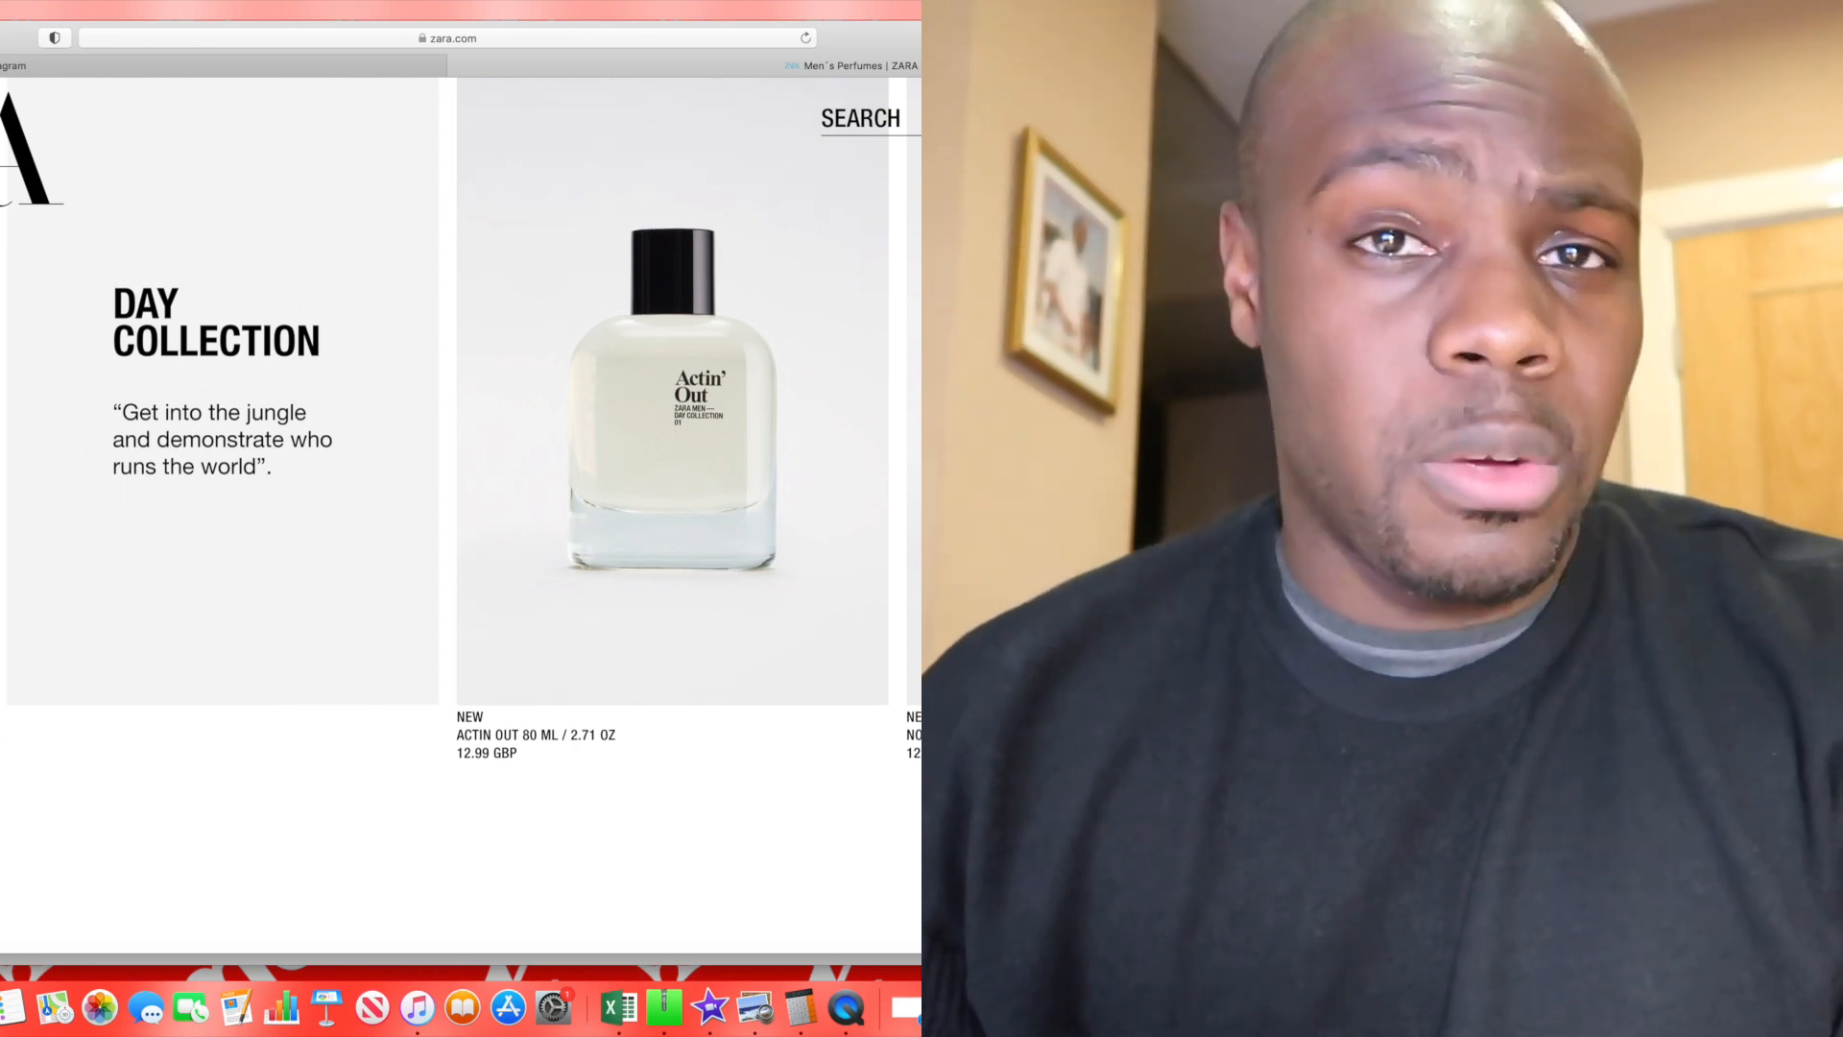
# - View the No Plans perfume's full description with bergamot, pear and pamplewood notes
pyautogui.click(910, 515)
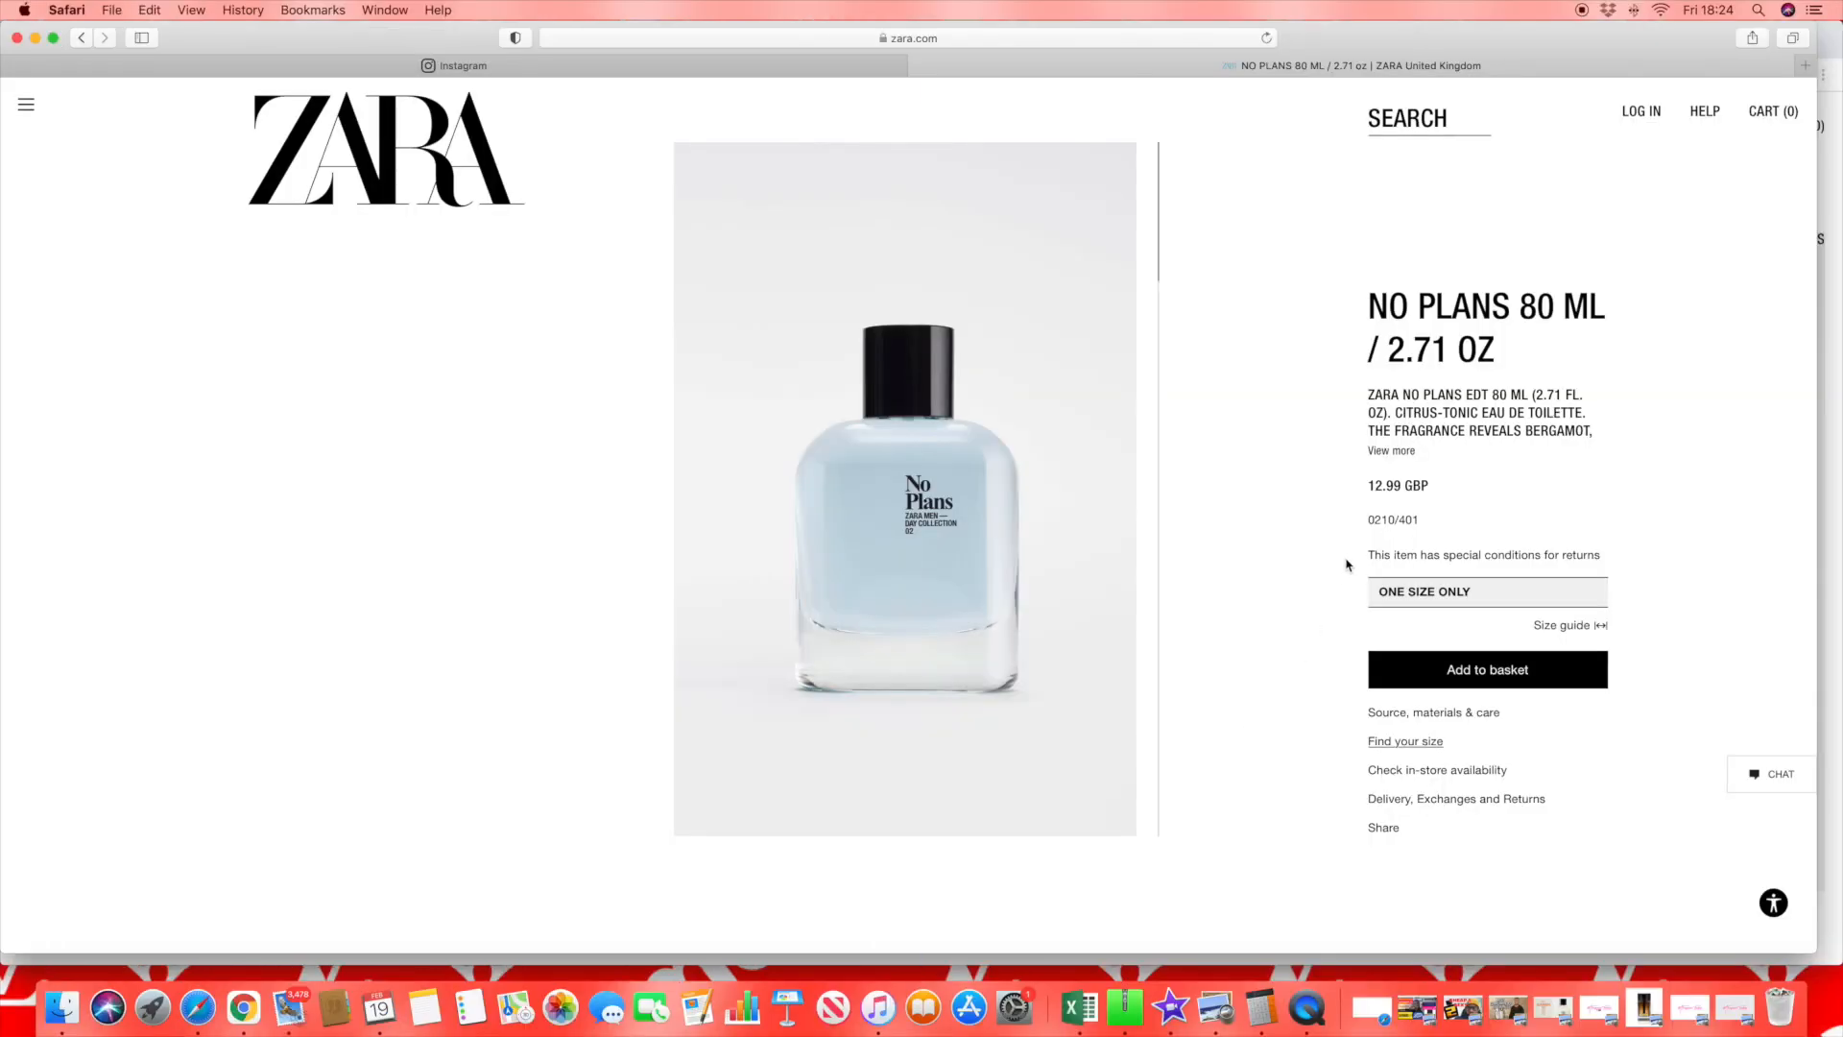
pyautogui.click(1394, 453)
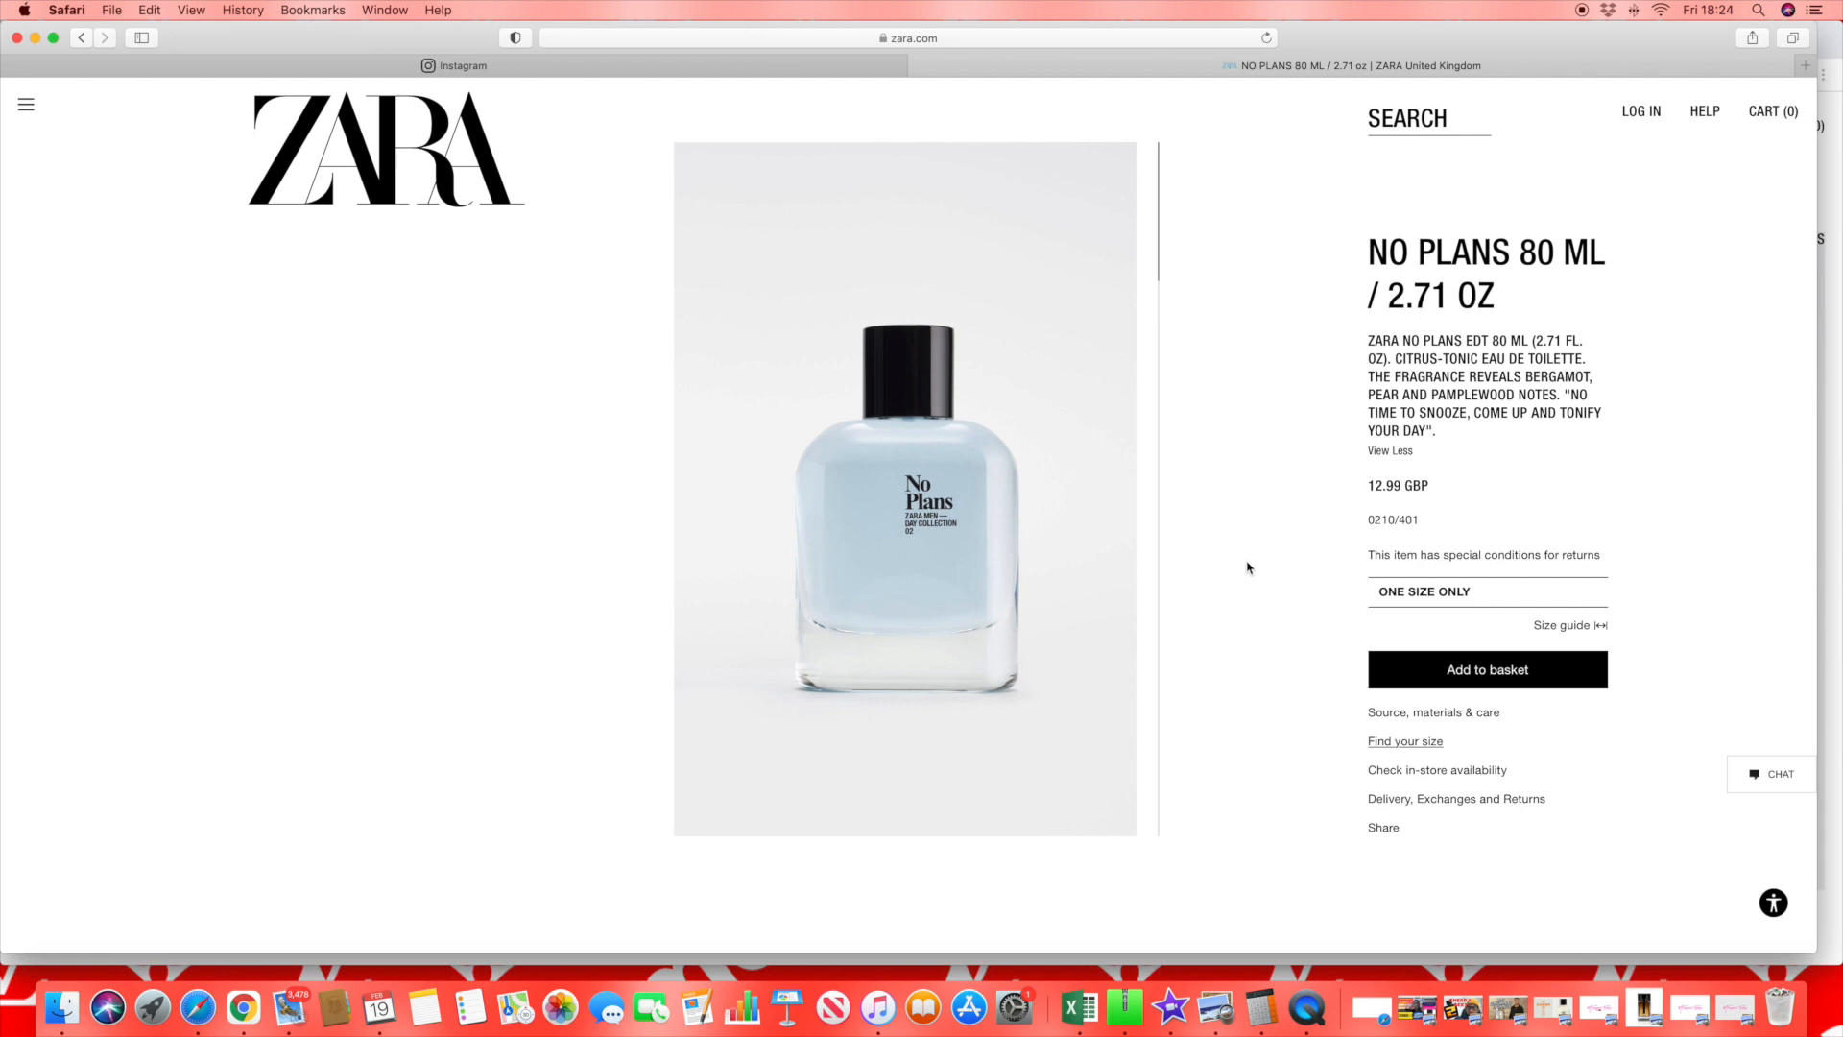
pyautogui.scroll(-1, 1250, 568)
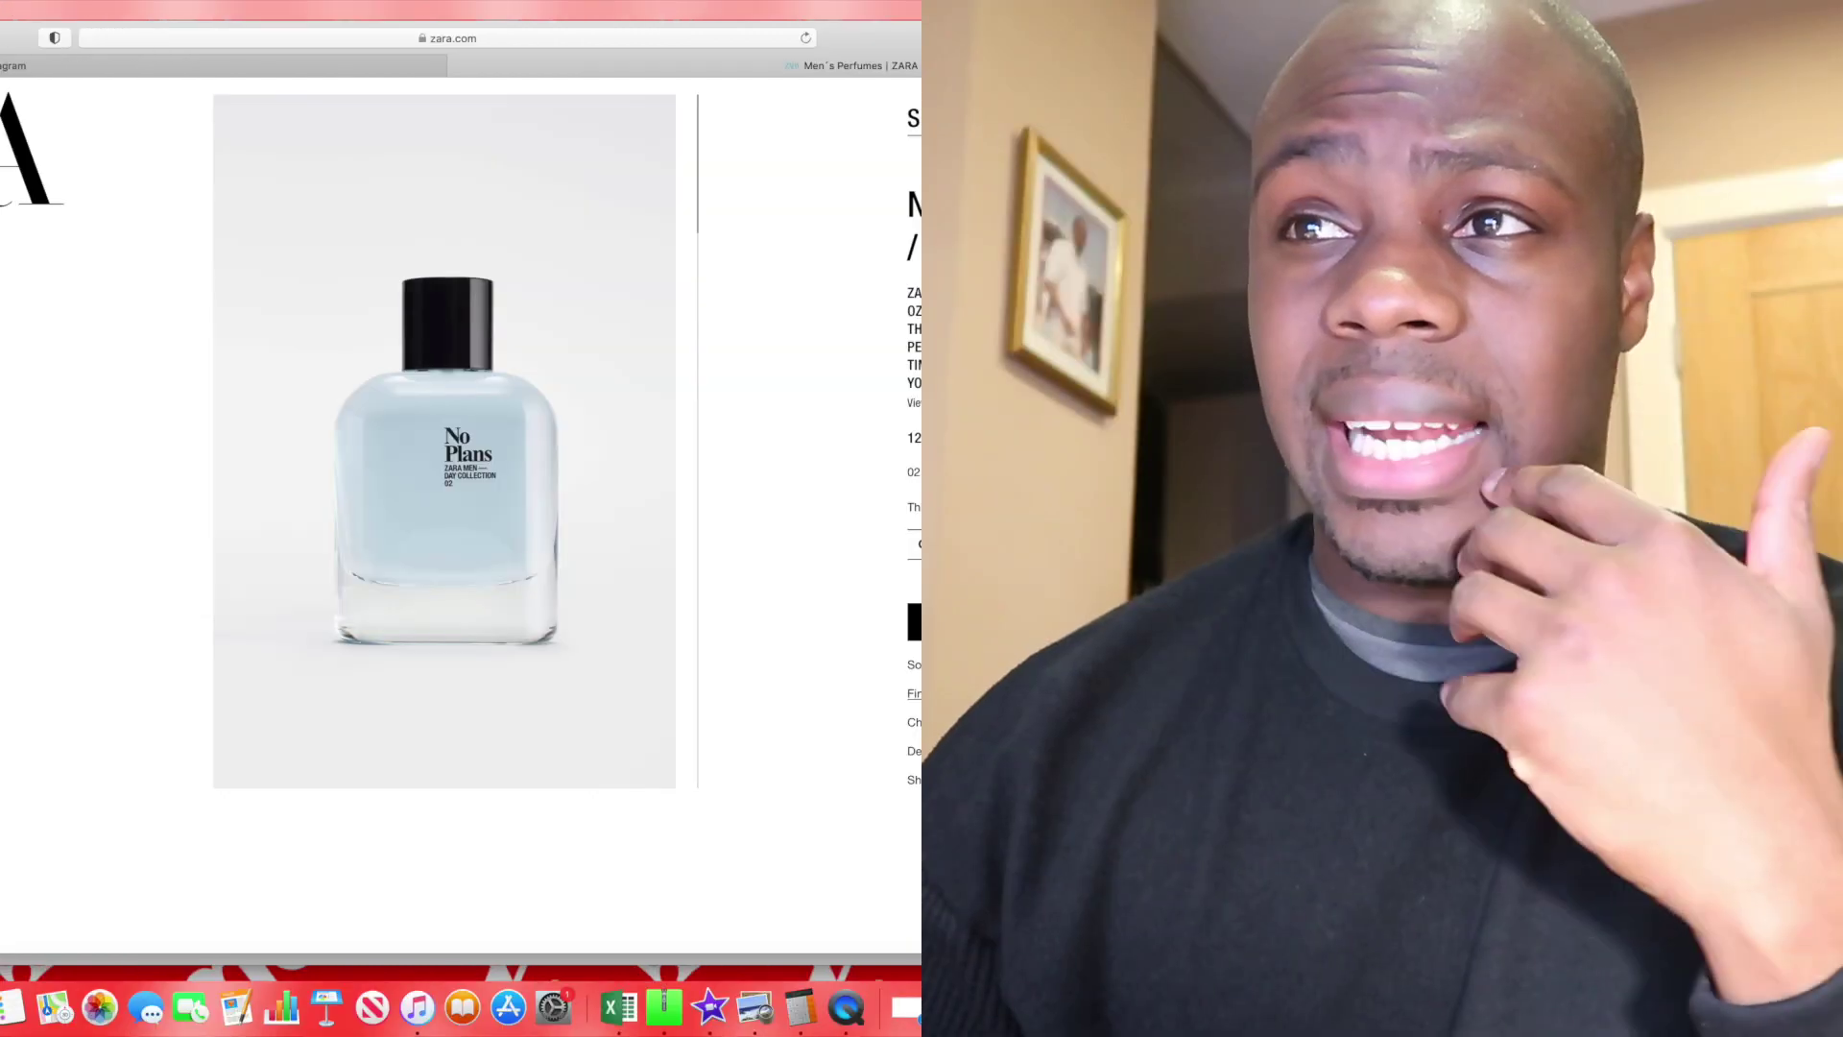
# - Return to the men's perfume listing and open the Floating Around 80 ml product page
pyautogui.click(86, 43)
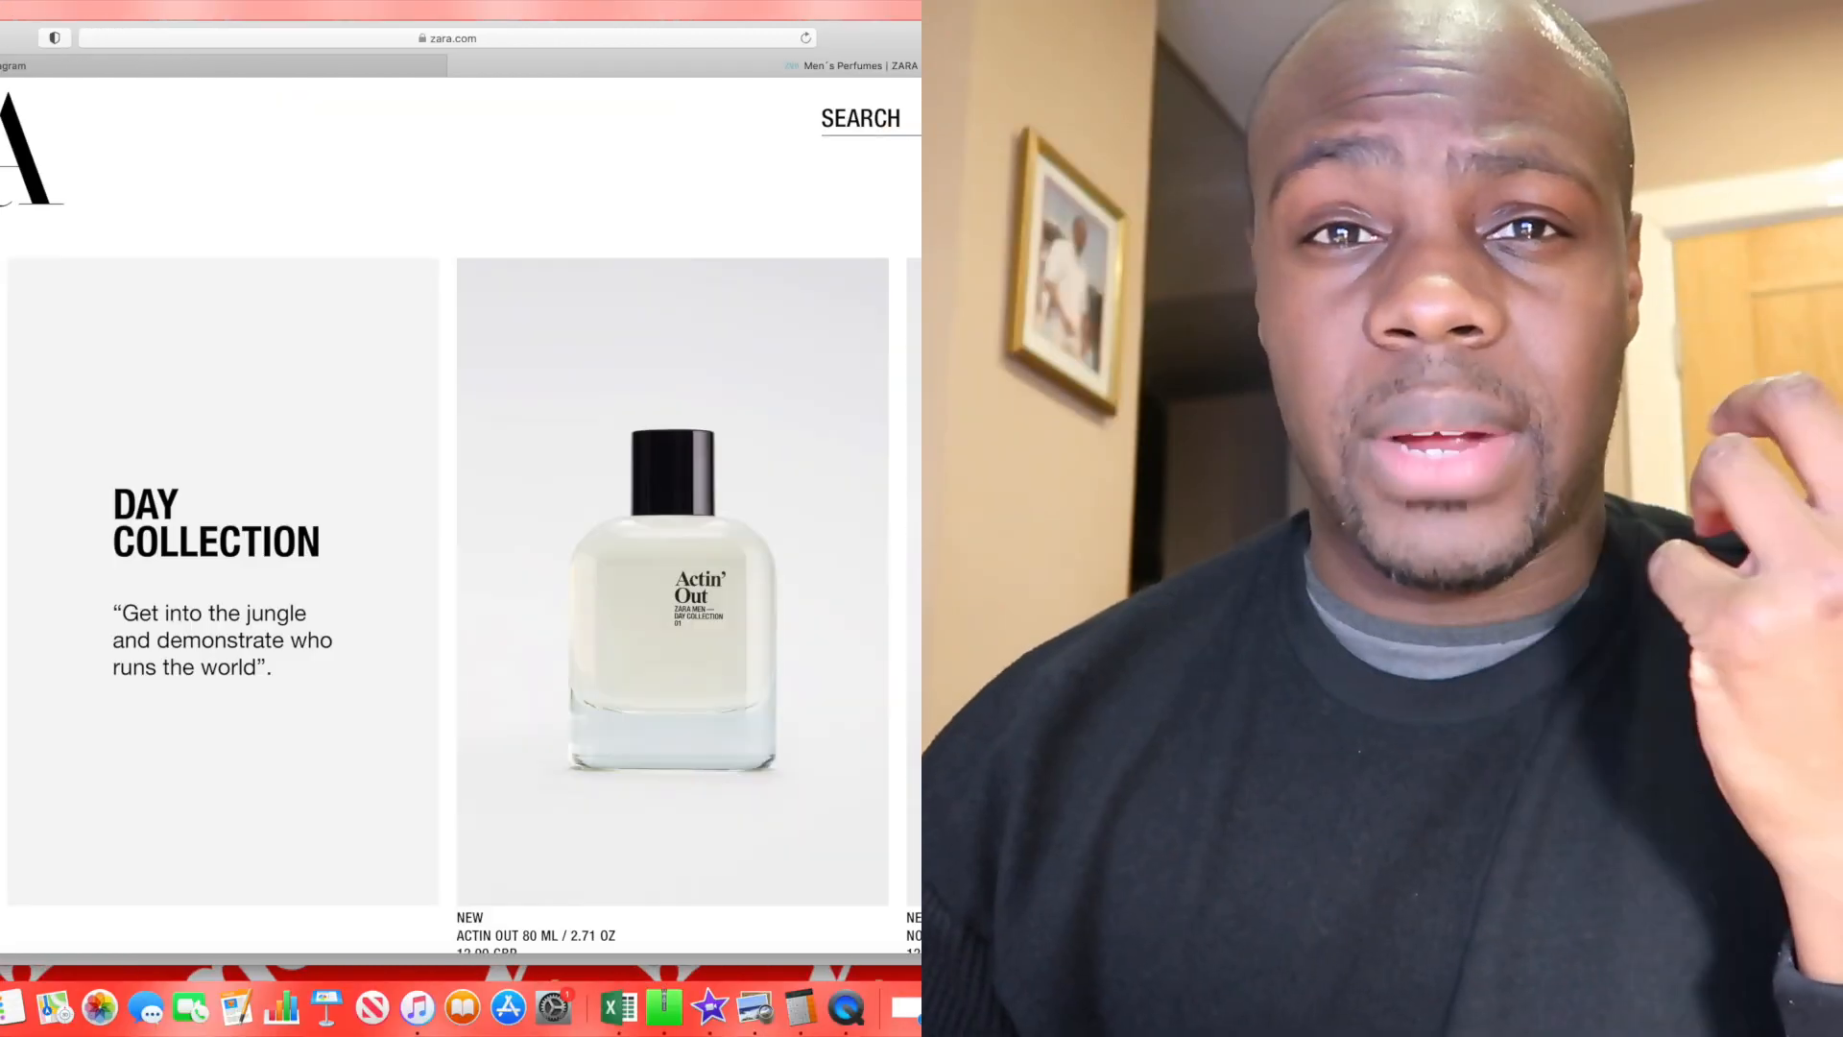
pyautogui.scroll(-5, 338, 655)
pyautogui.scroll(-5, 169, 654)
pyautogui.scroll(-3, 169, 654)
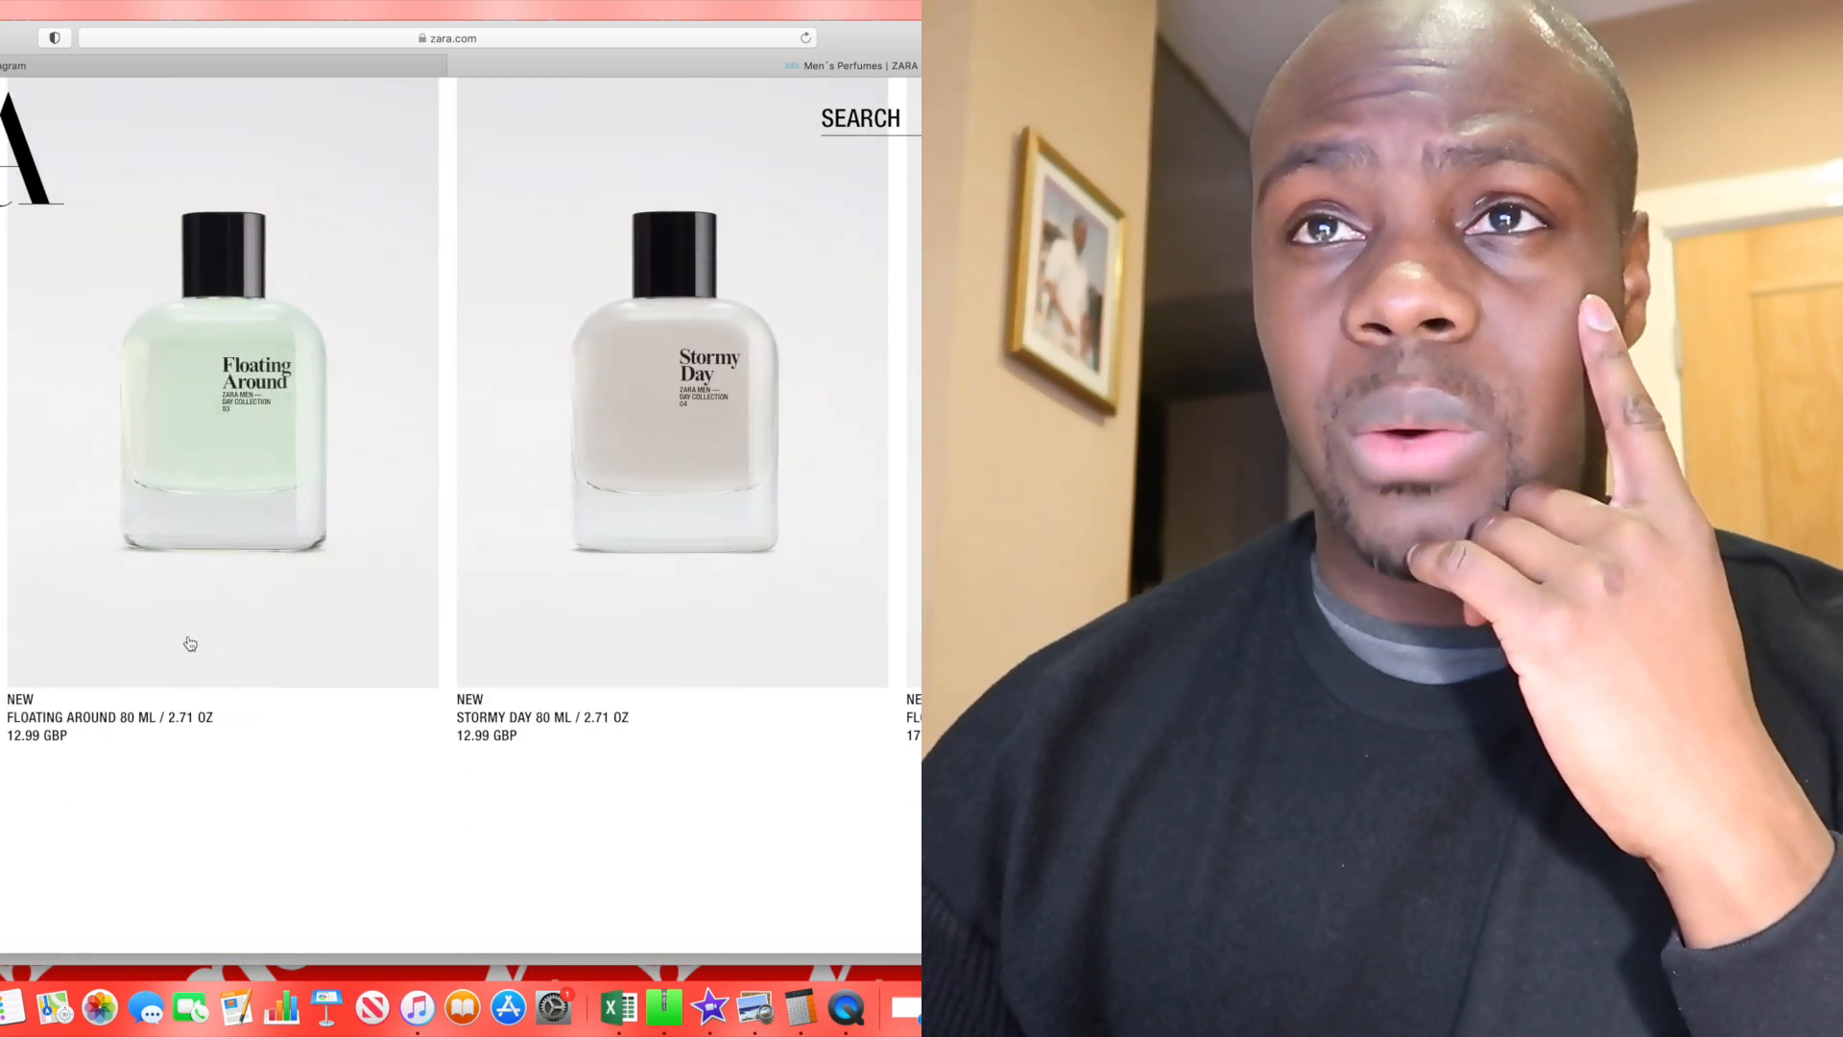
pyautogui.scroll(5, 191, 643)
pyautogui.scroll(-3, 190, 644)
pyautogui.scroll(-2, 190, 644)
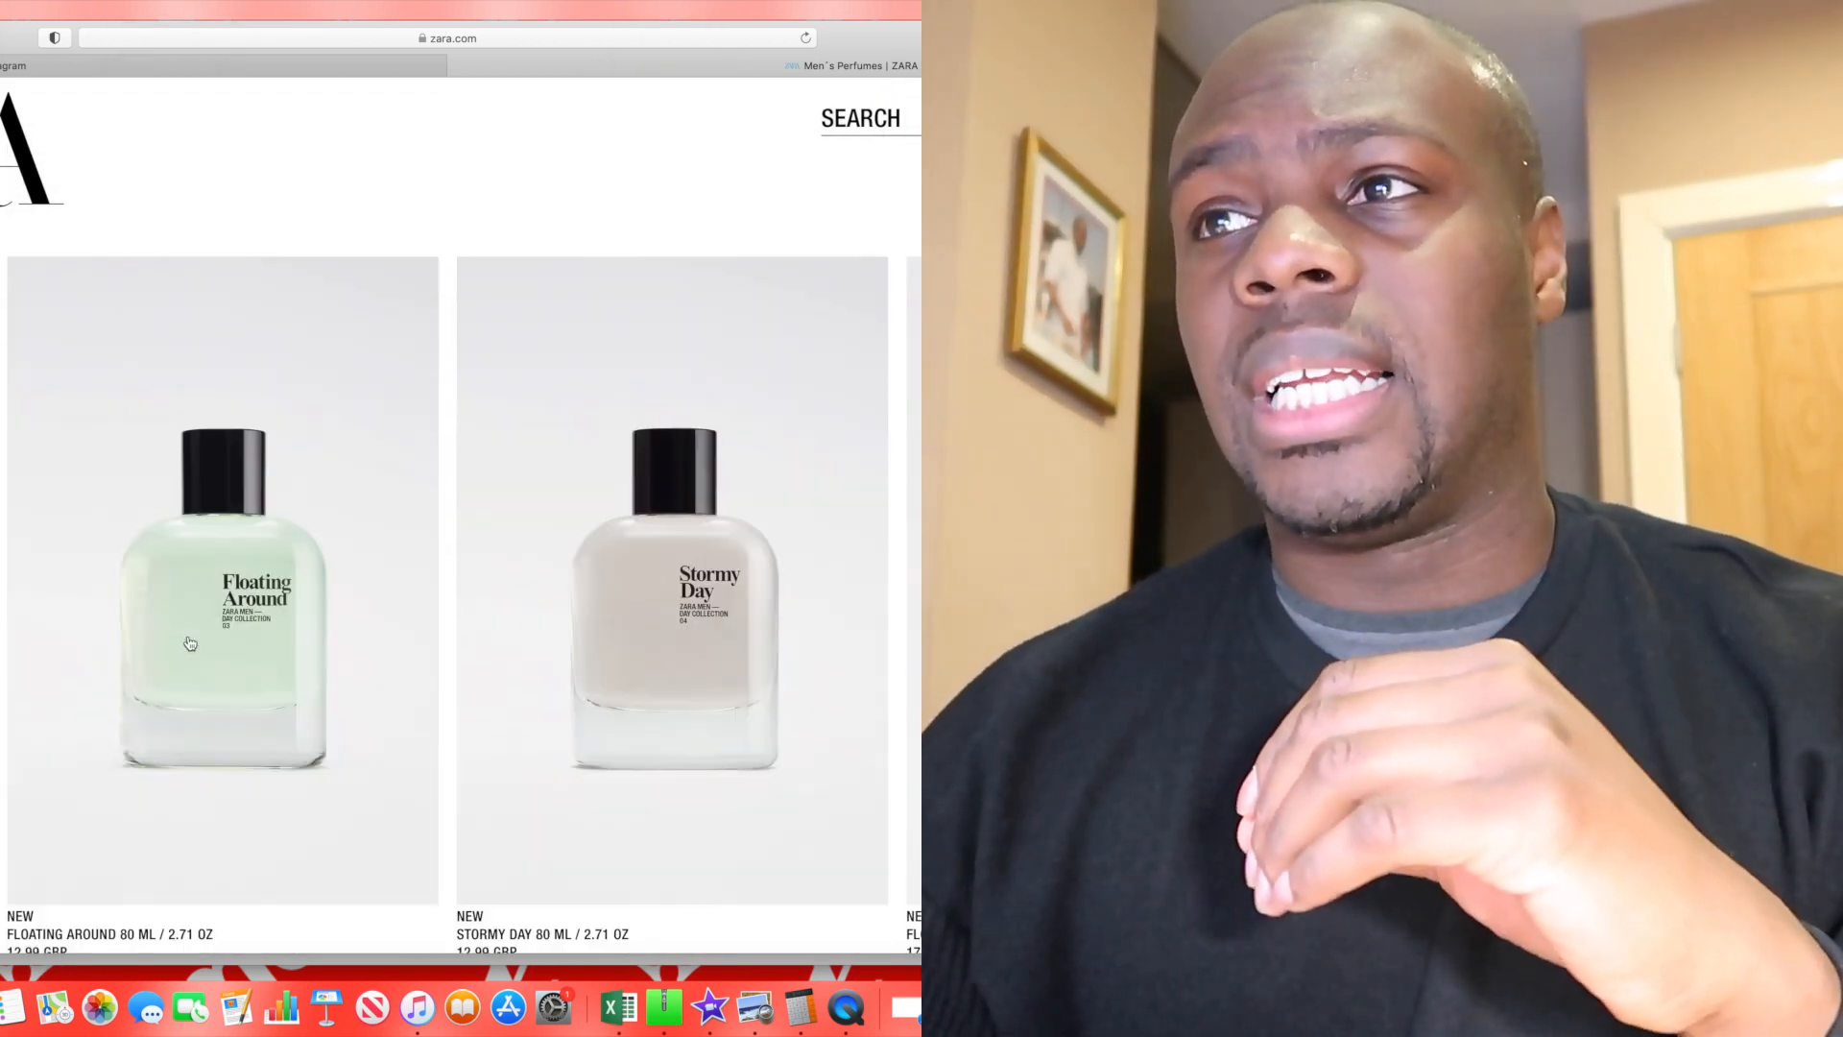
pyautogui.scroll(-1, 190, 644)
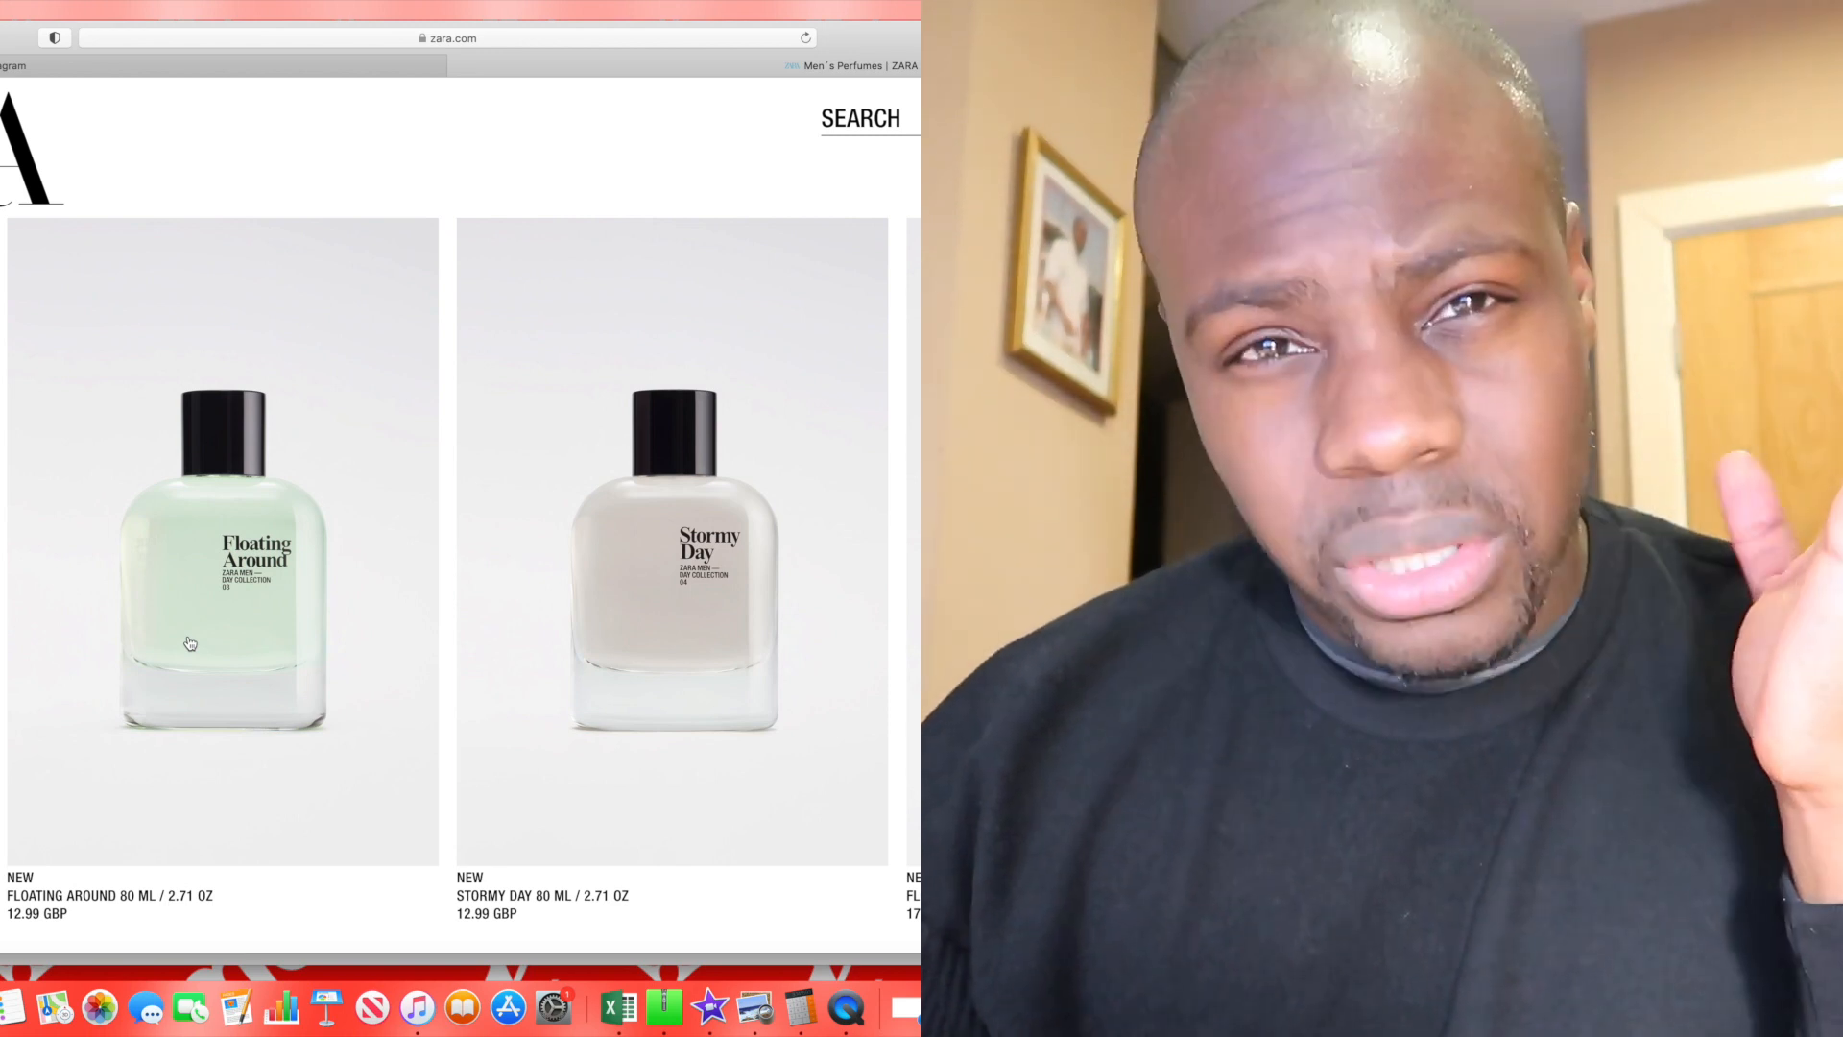
pyautogui.scroll(-2, 191, 644)
pyautogui.scroll(-1, 301, 672)
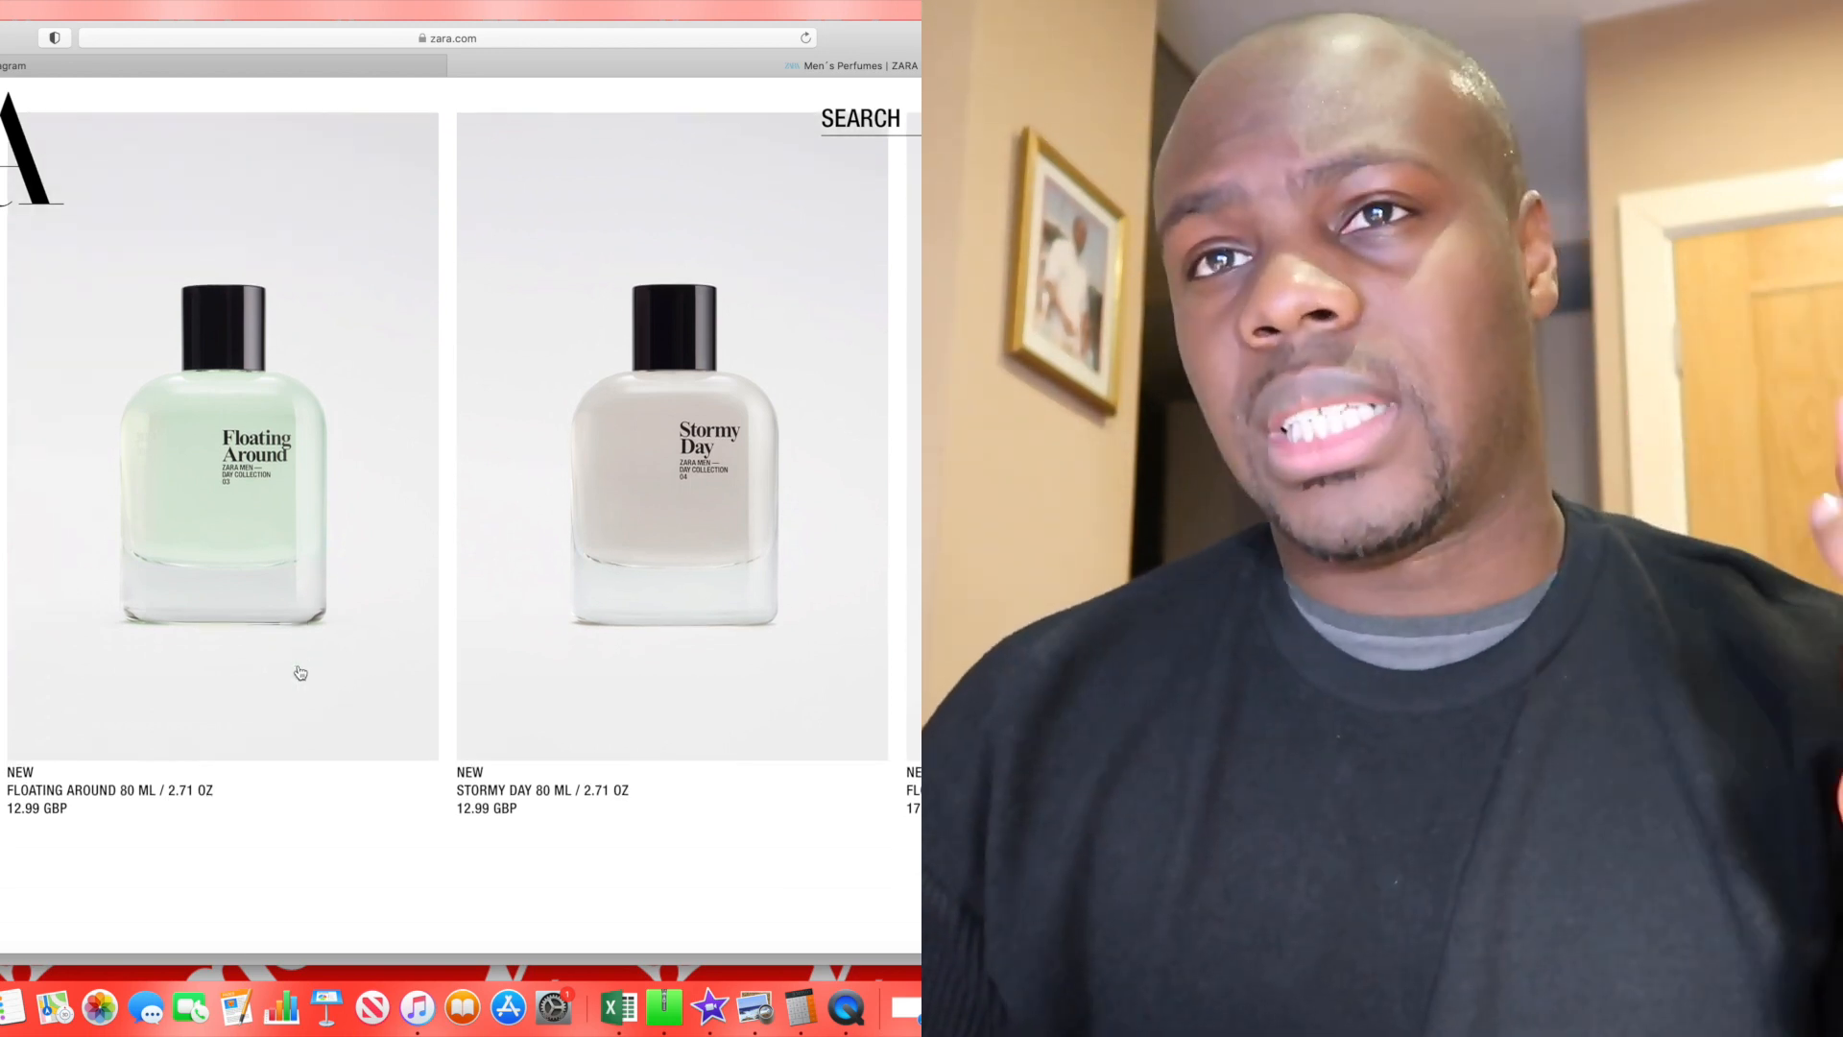
pyautogui.scroll(-2, 300, 673)
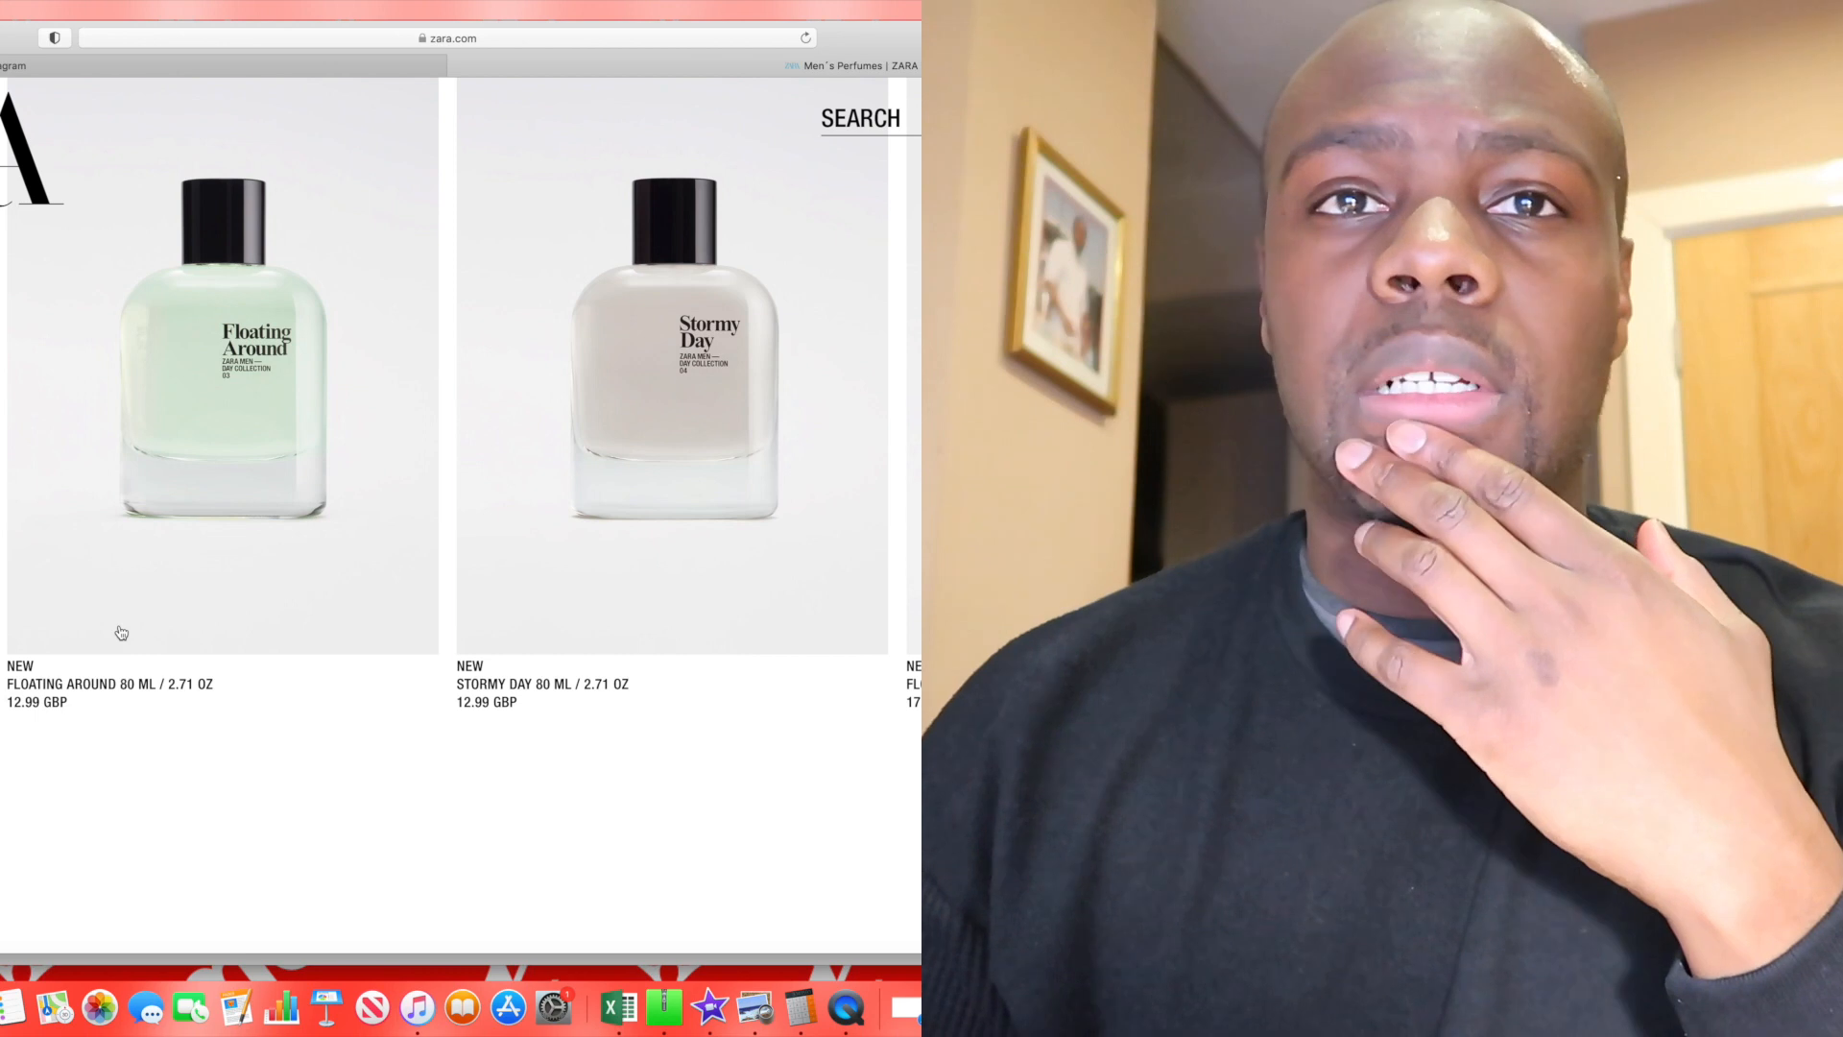
pyautogui.click(122, 632)
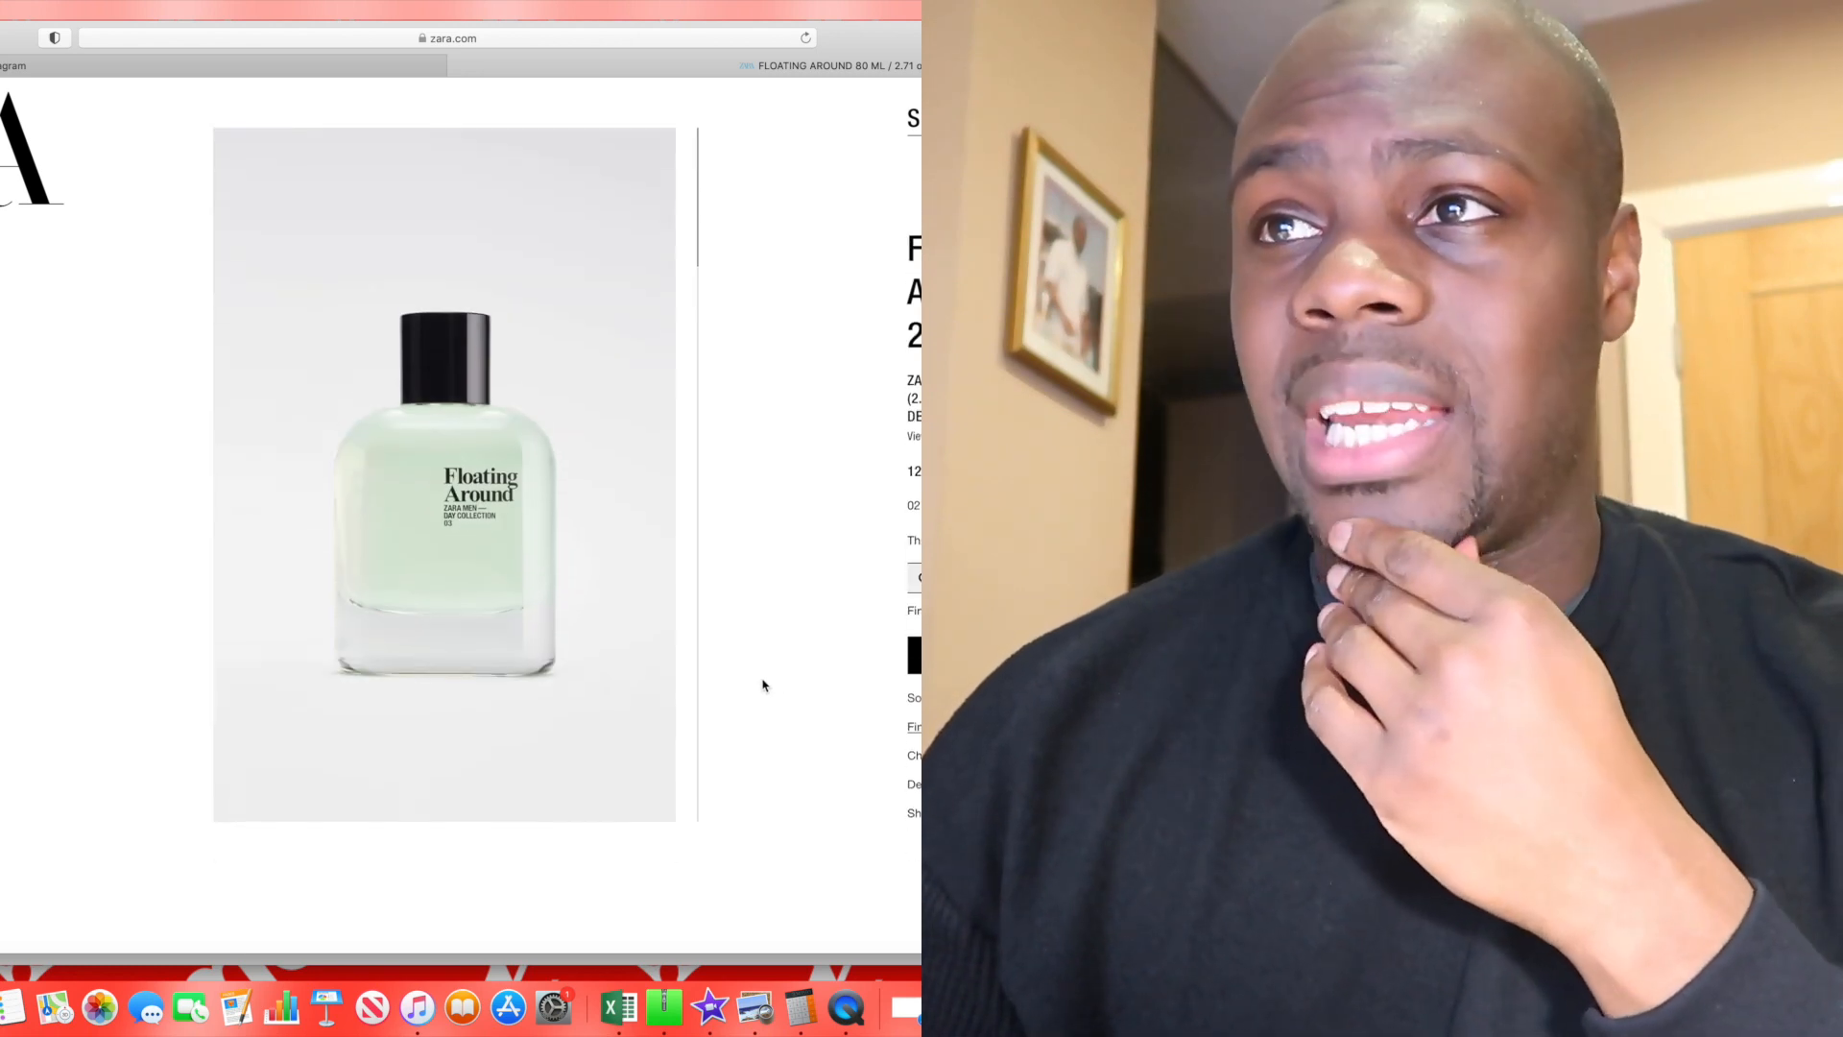
pyautogui.scroll(-2, 801, 690)
pyautogui.scroll(1, 764, 687)
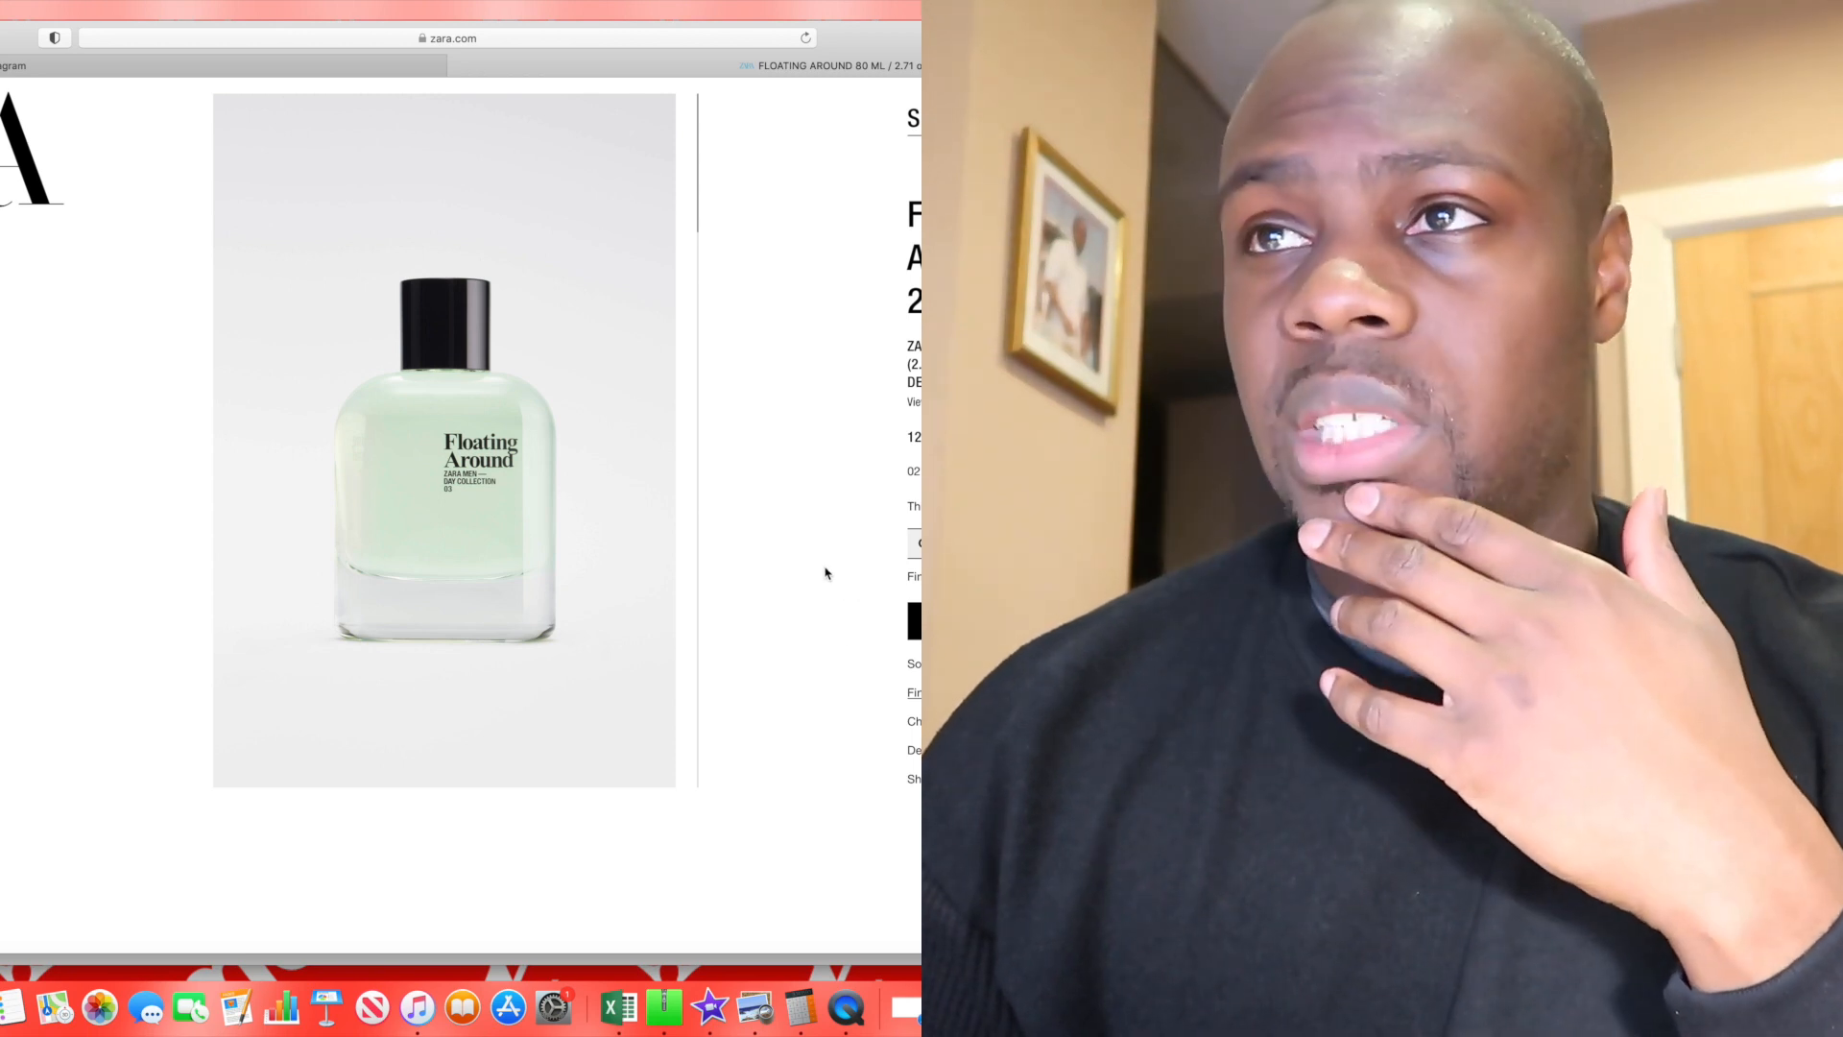
pyautogui.scroll(1, 828, 575)
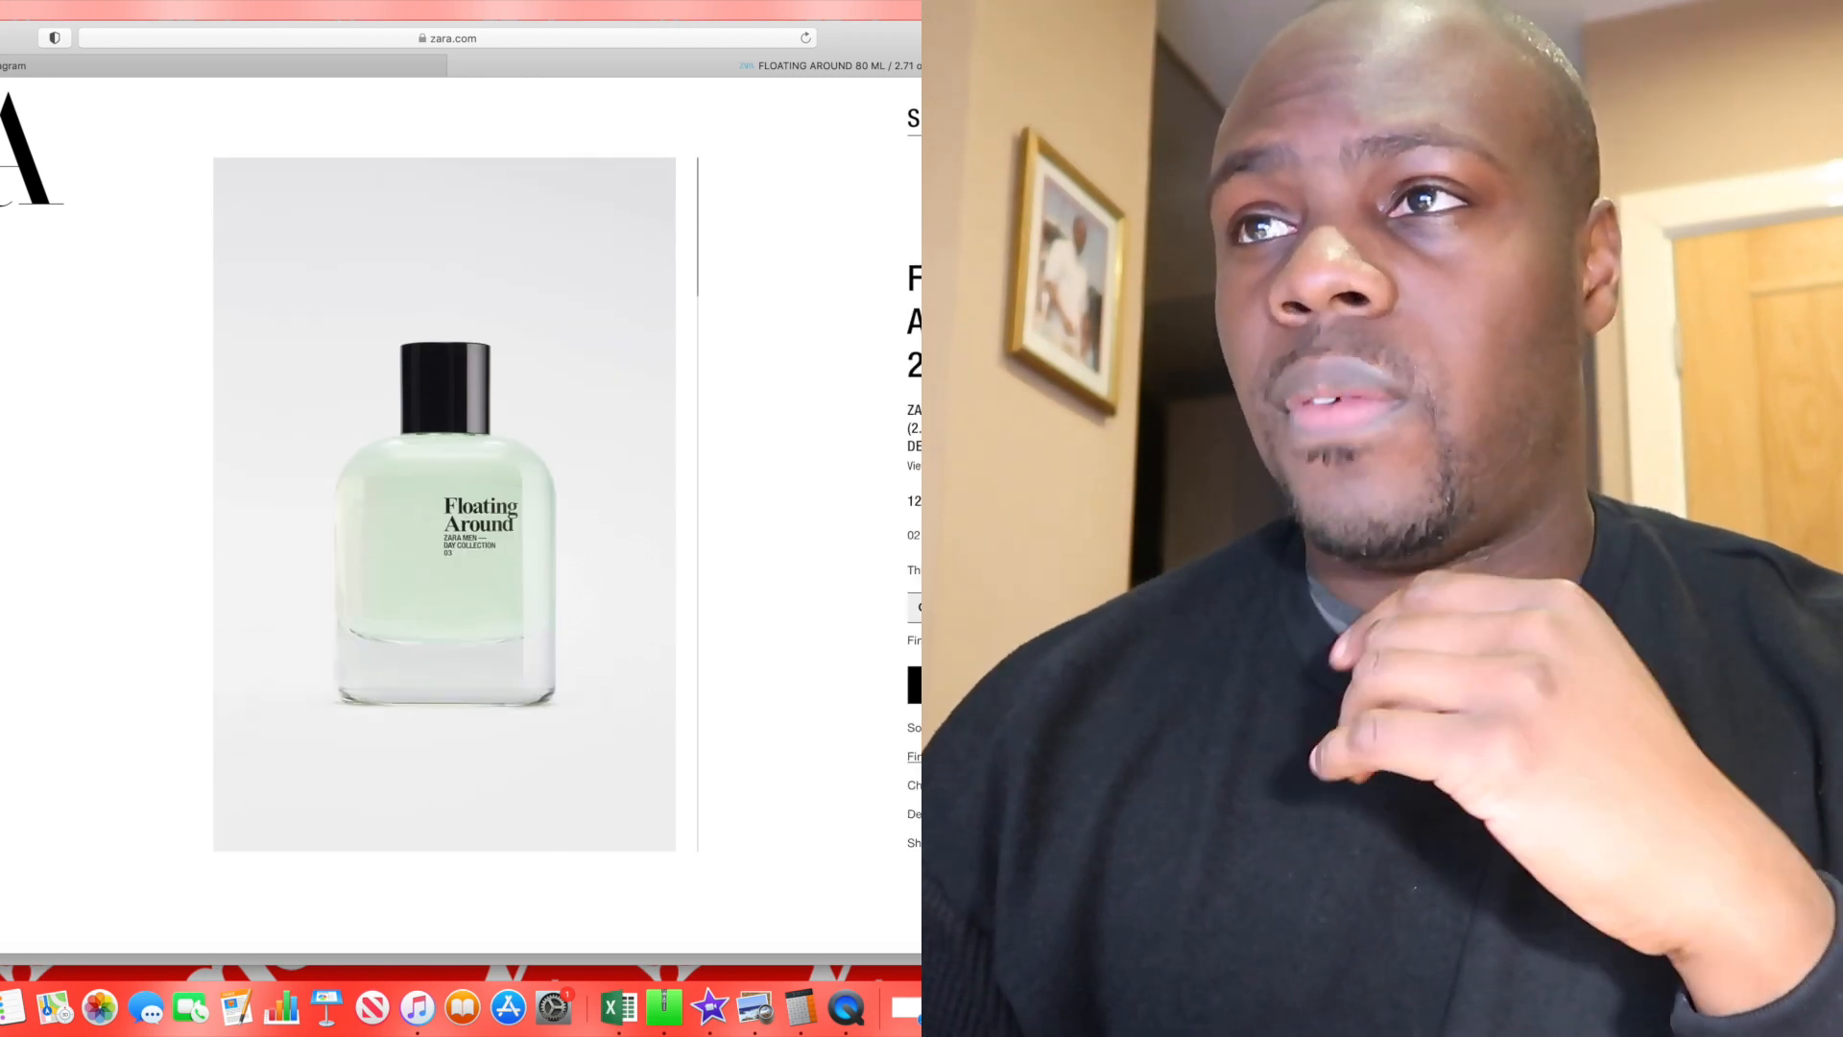
# - Expand the Floating Around description to read its full fragrance notes
pyautogui.click(910, 465)
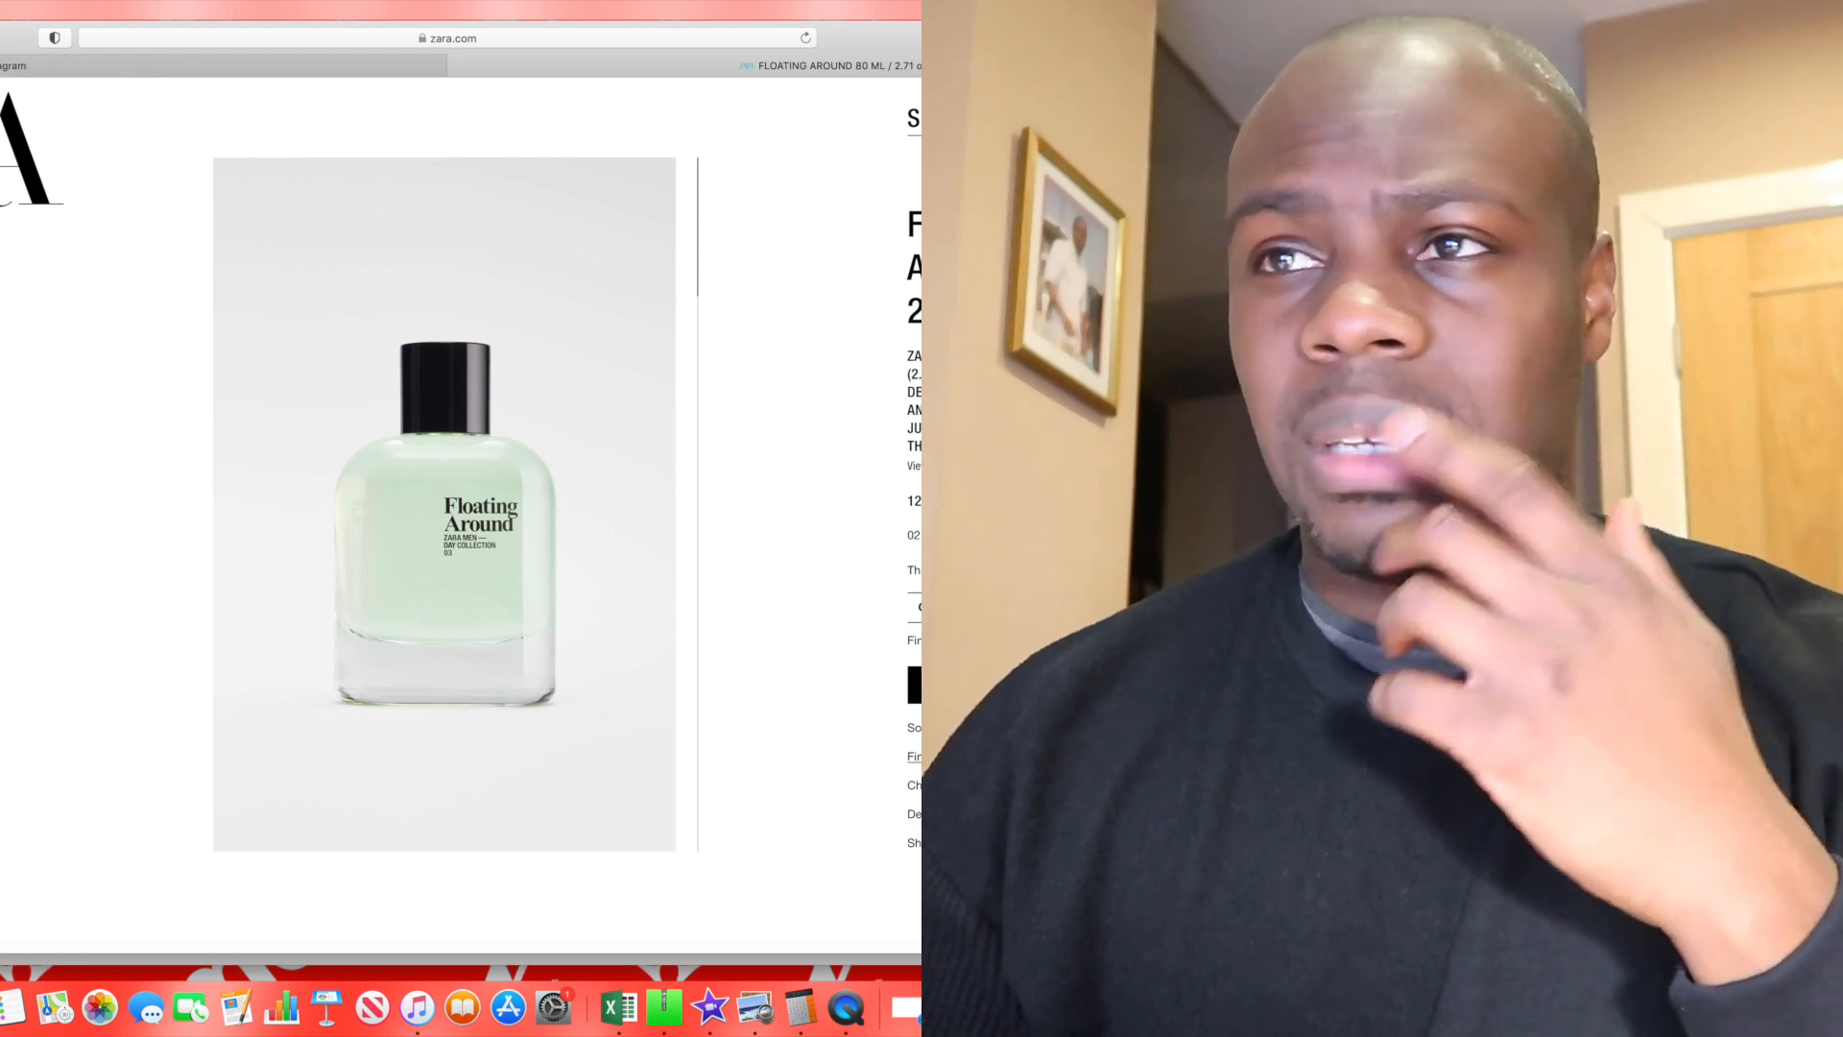
# - Return to the listing and view the Stormy Day perfume page with black pepper, violet and cocoa notes
pyautogui.hotkey('alt', 'Left')
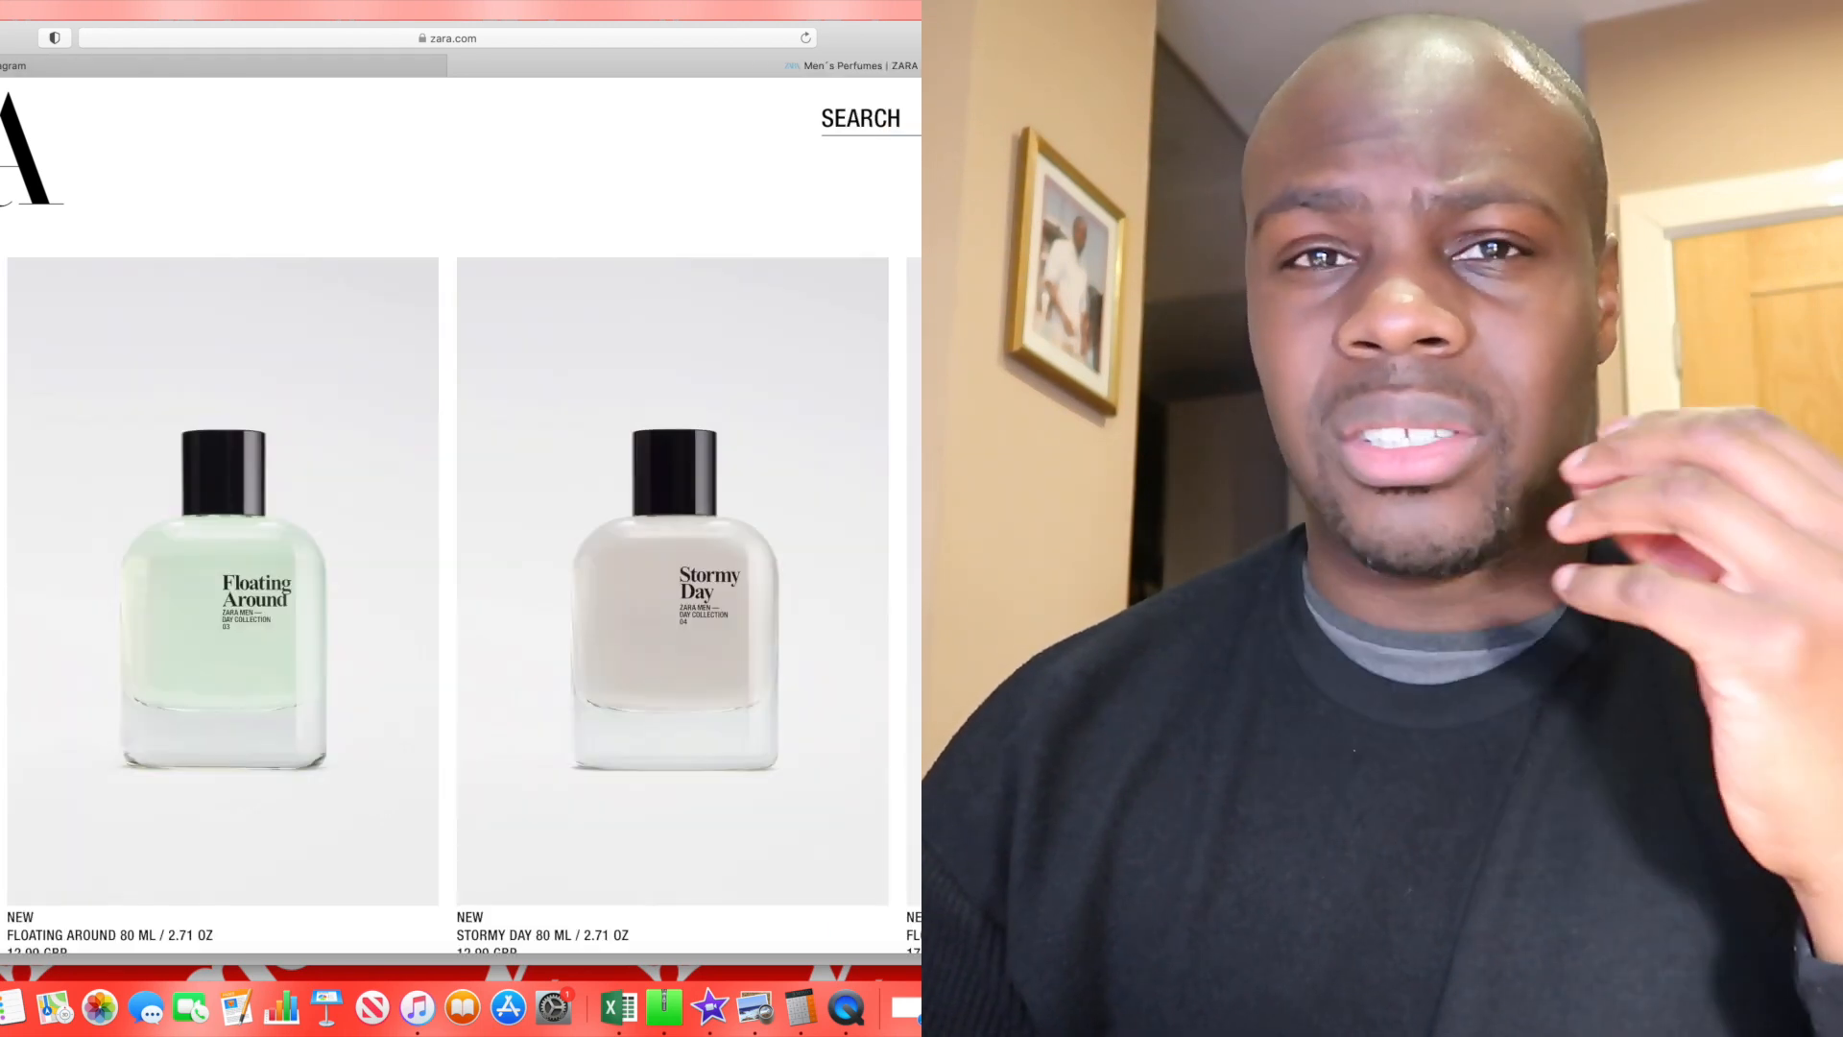
pyautogui.scroll(-3, 384, 668)
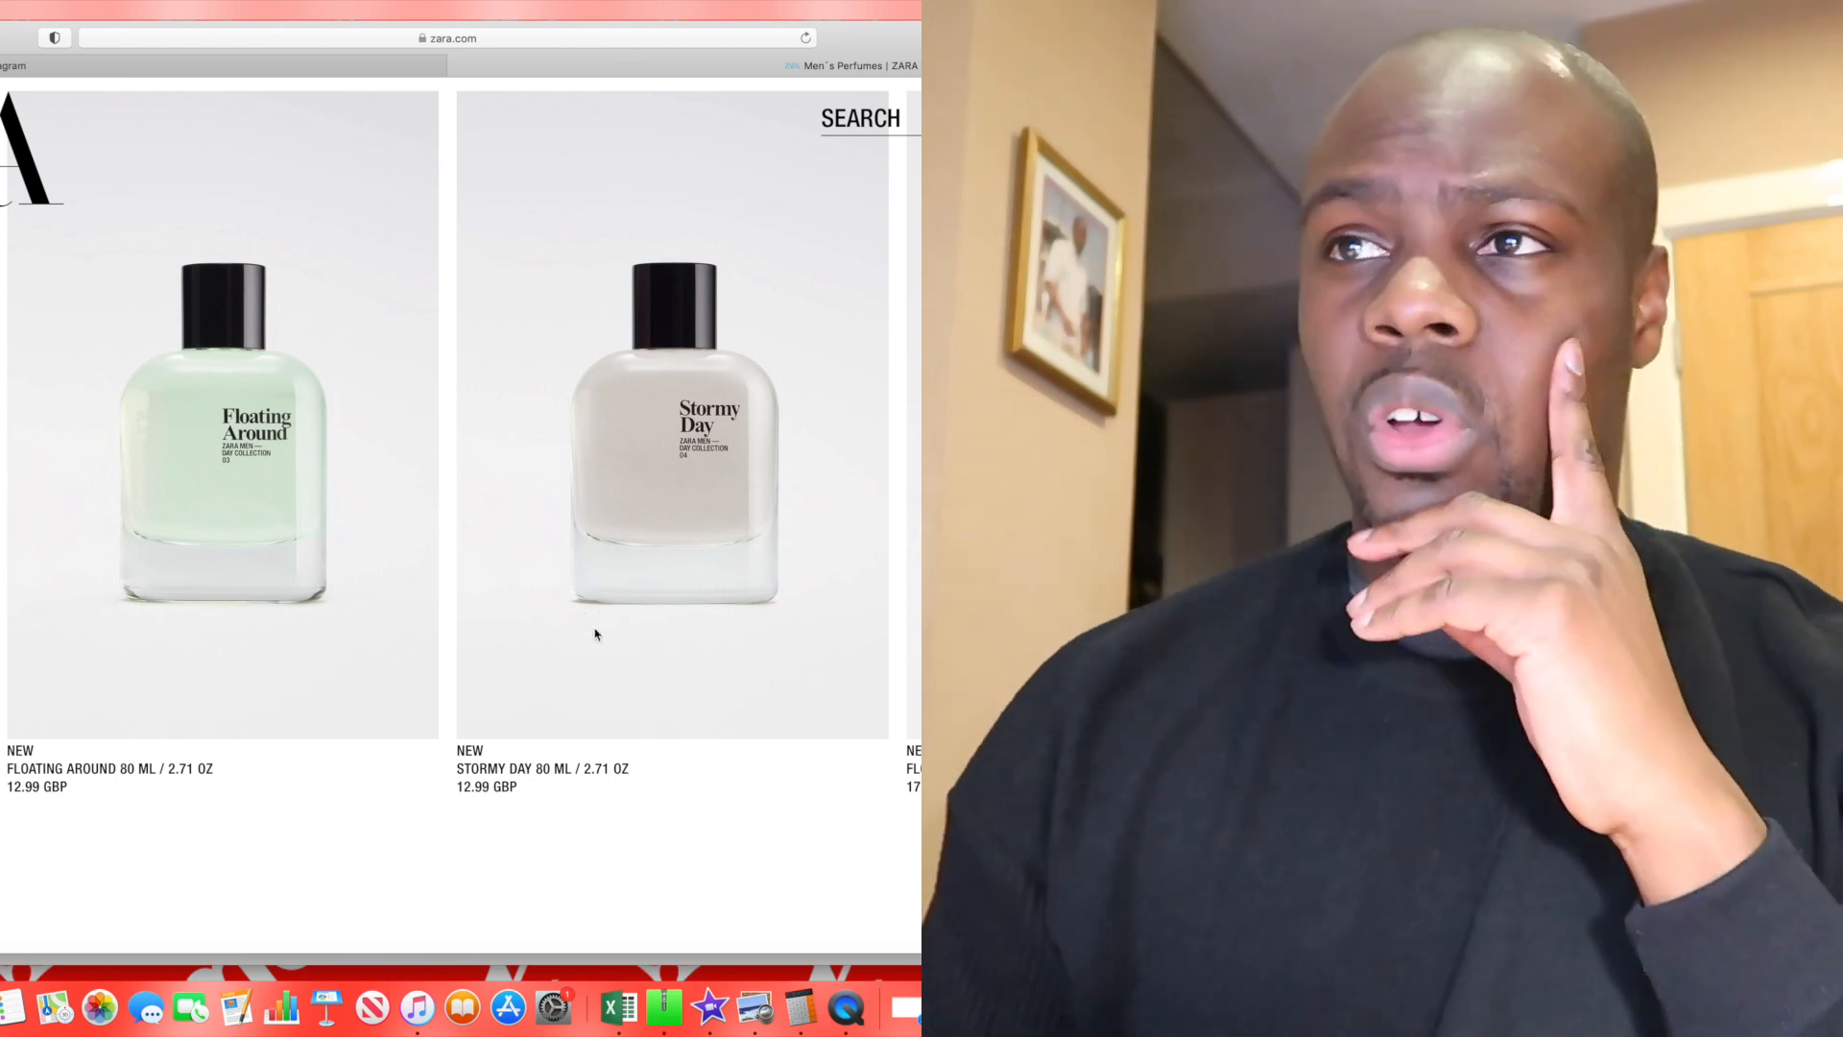
pyautogui.click(602, 611)
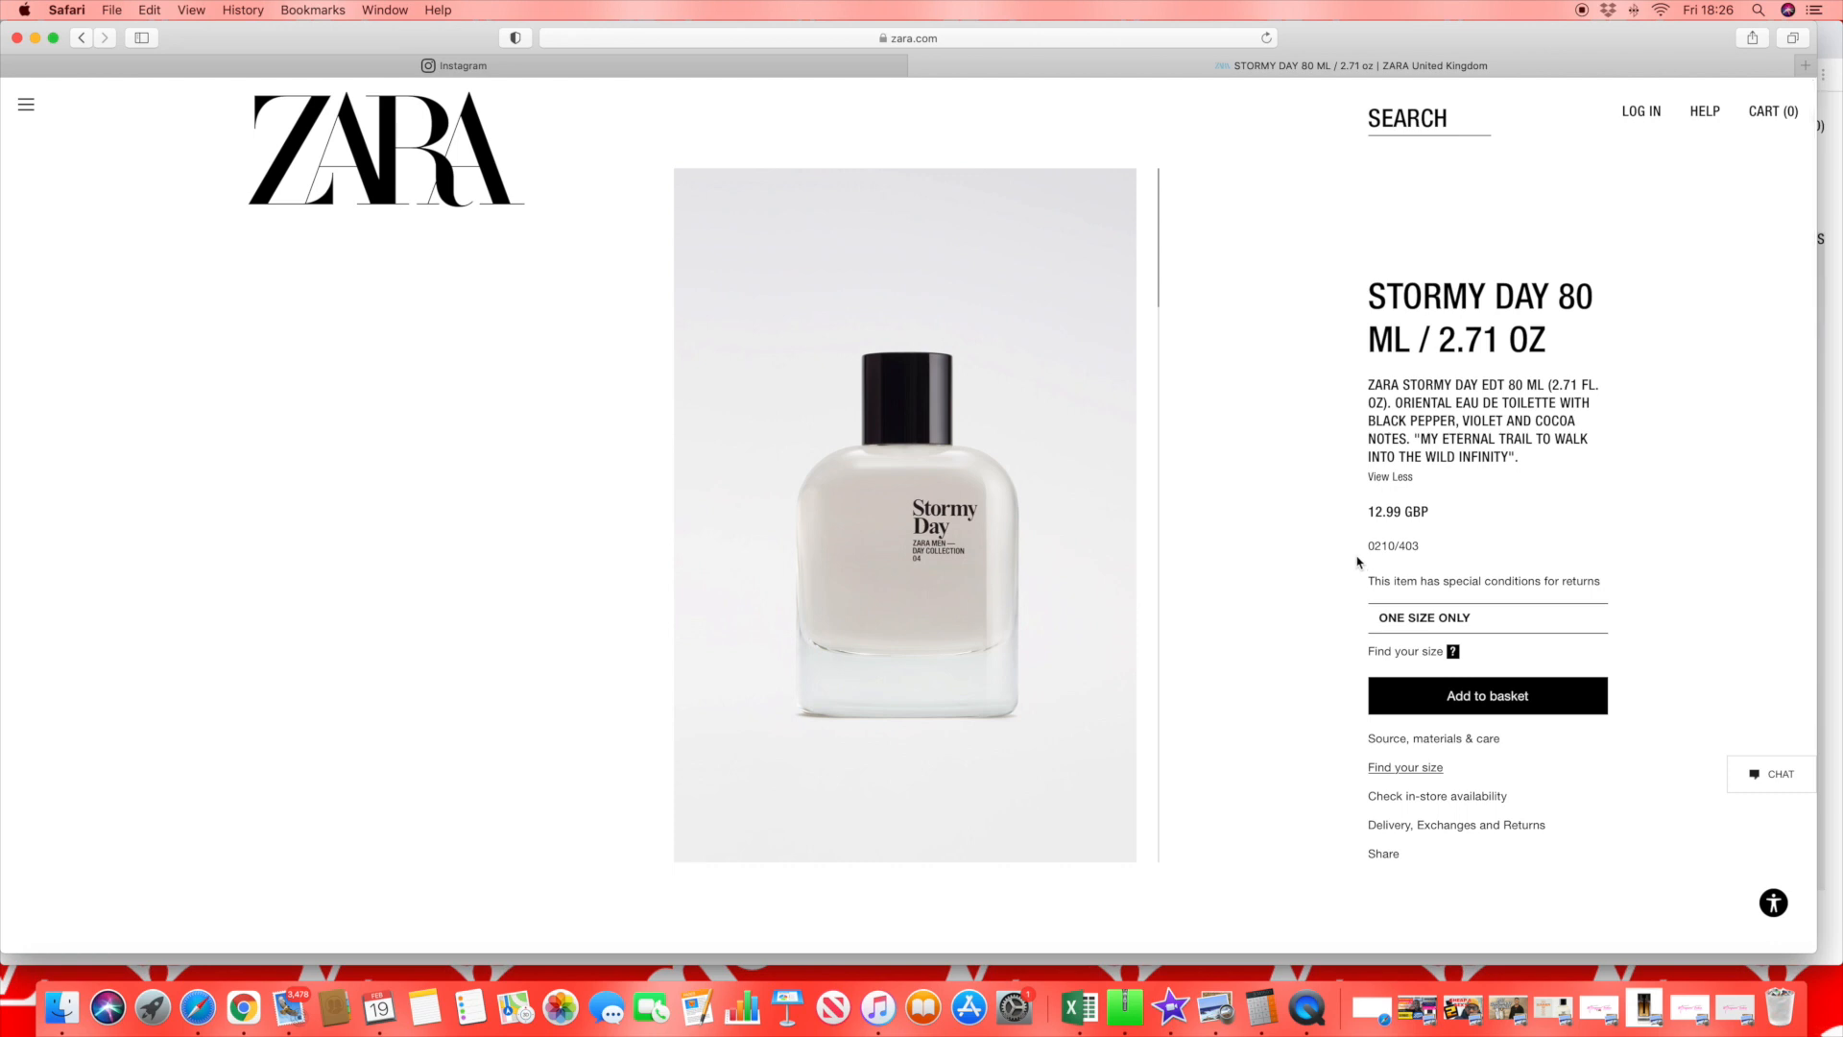
pyautogui.scroll(-3, 1357, 562)
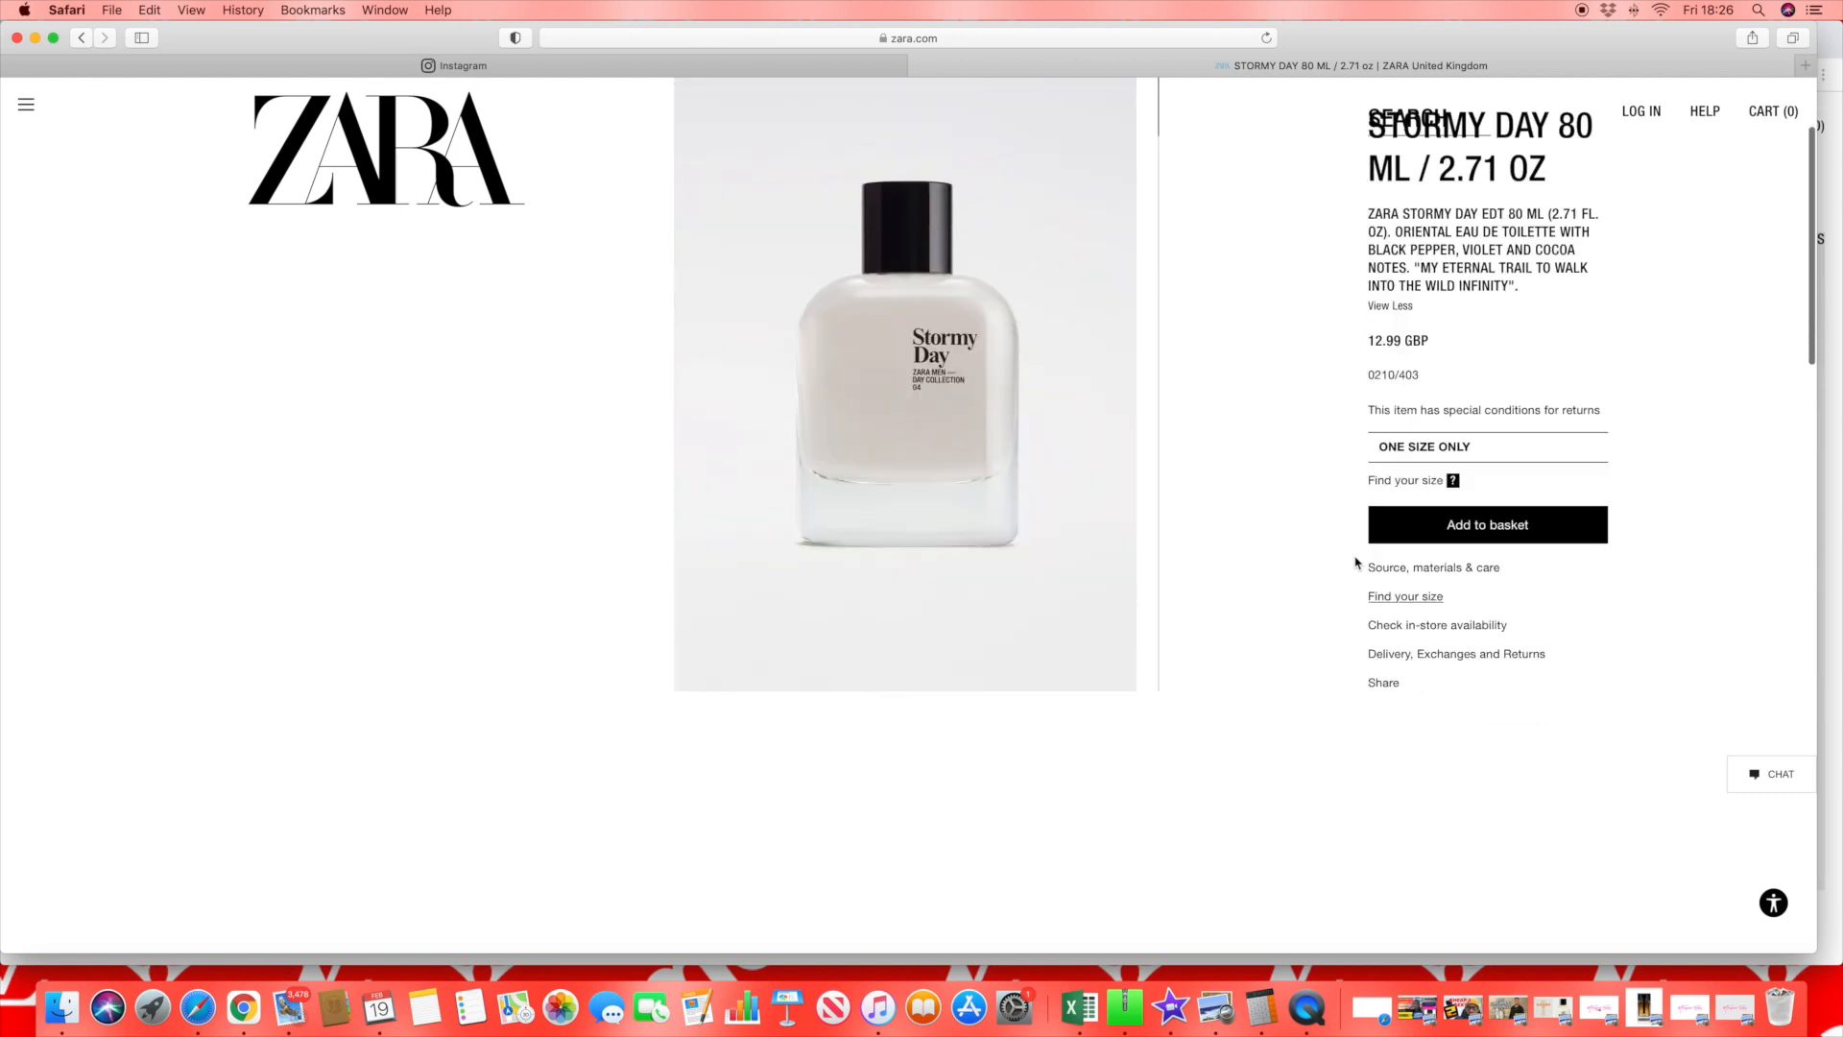
pyautogui.scroll(2, 1357, 562)
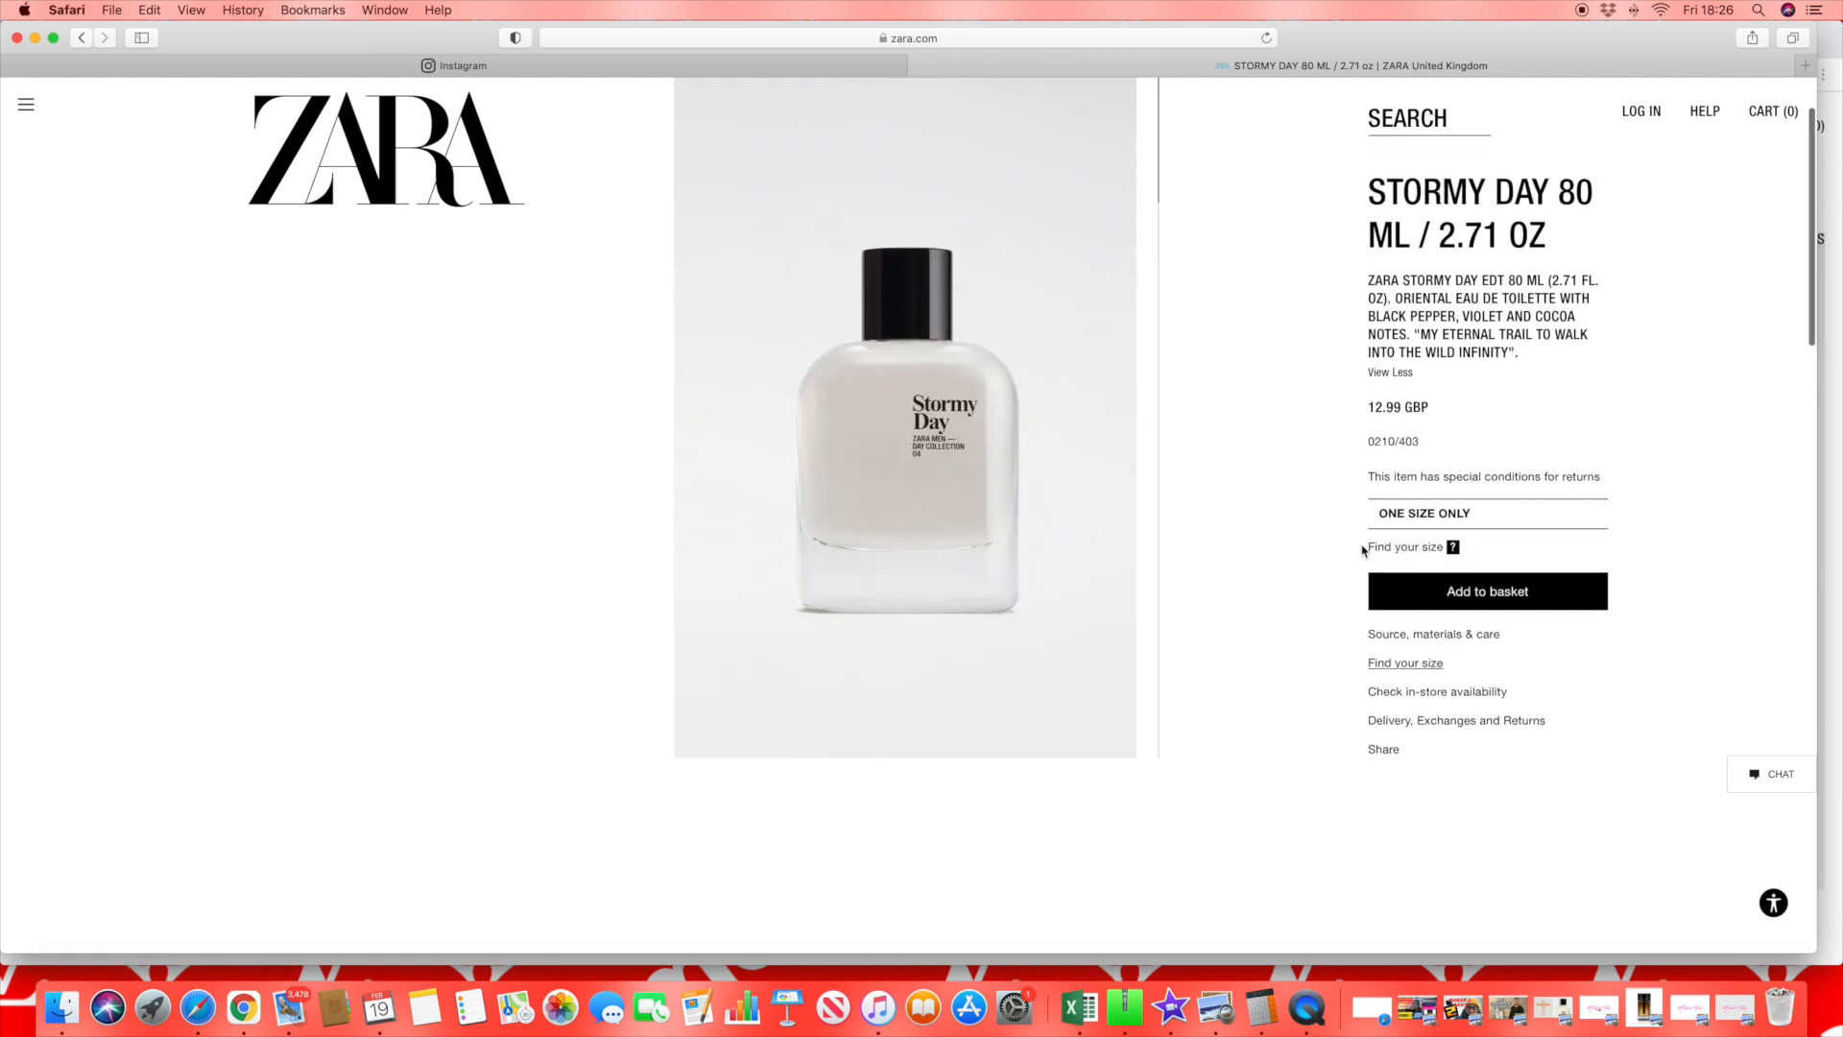
pyautogui.scroll(-10, 1363, 549)
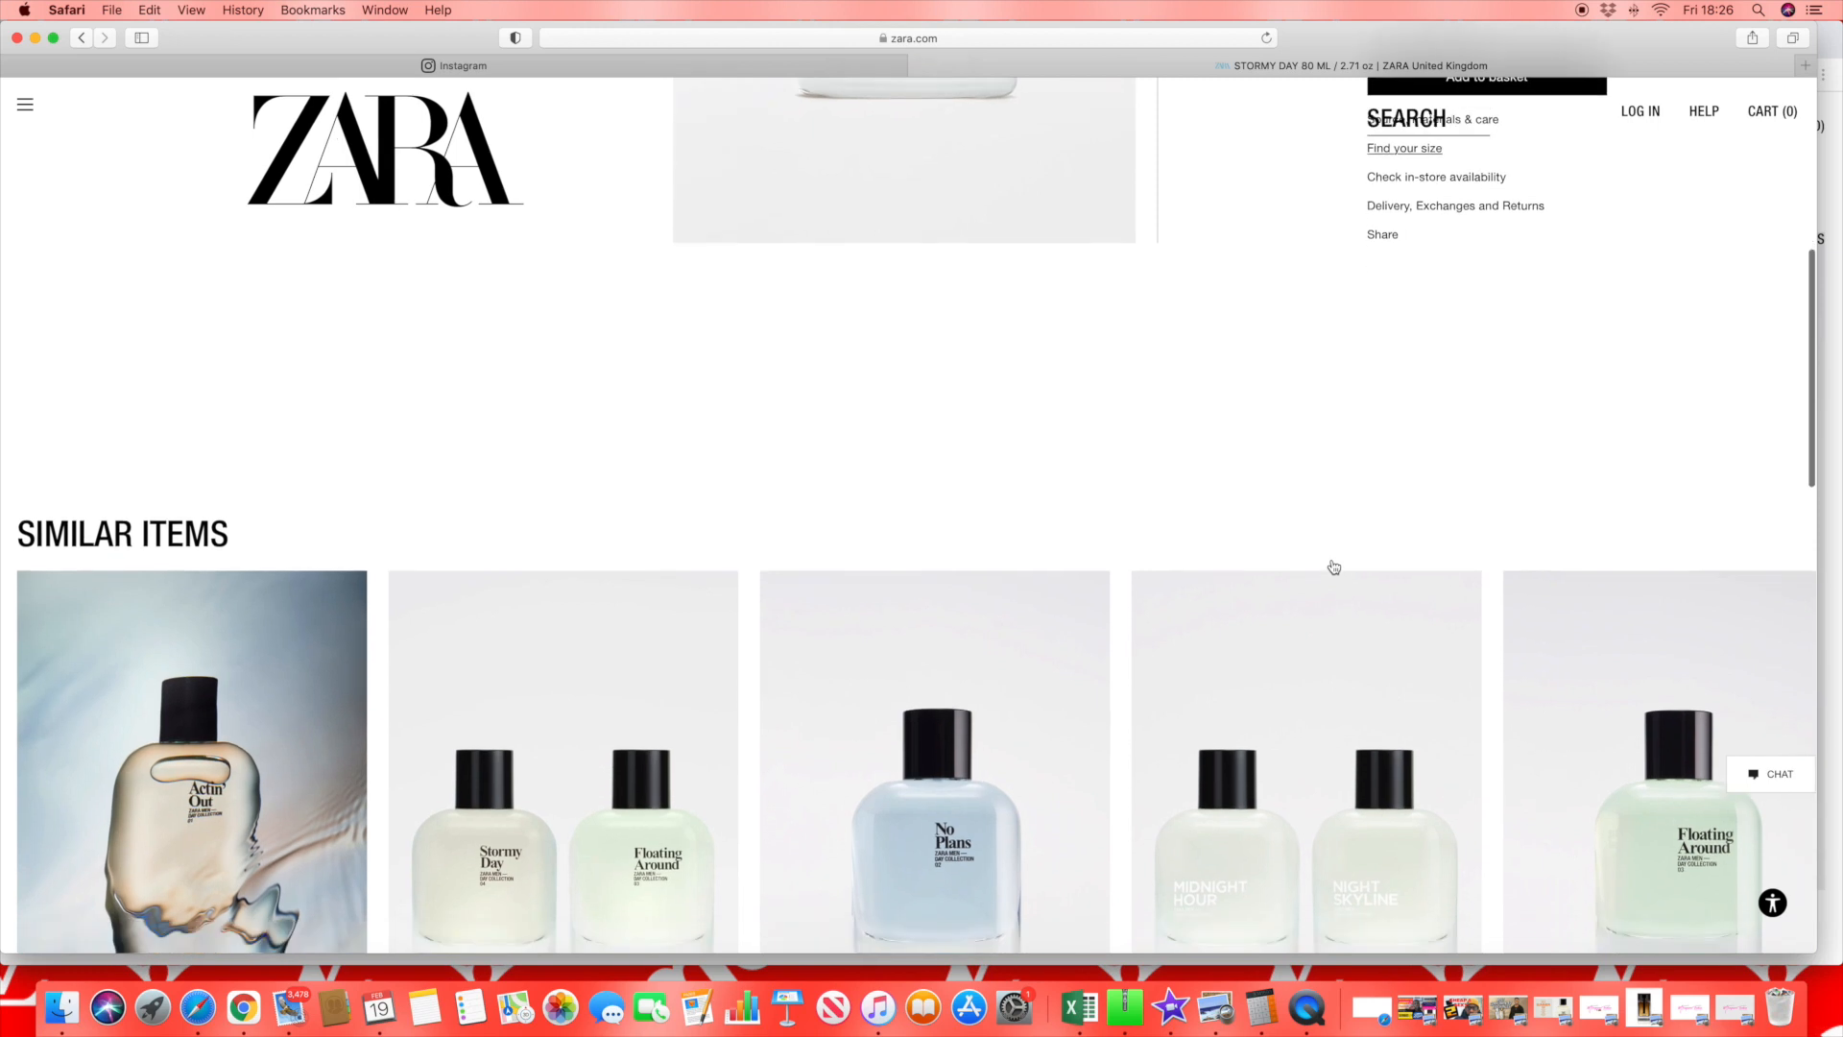
pyautogui.scroll(10, 1333, 568)
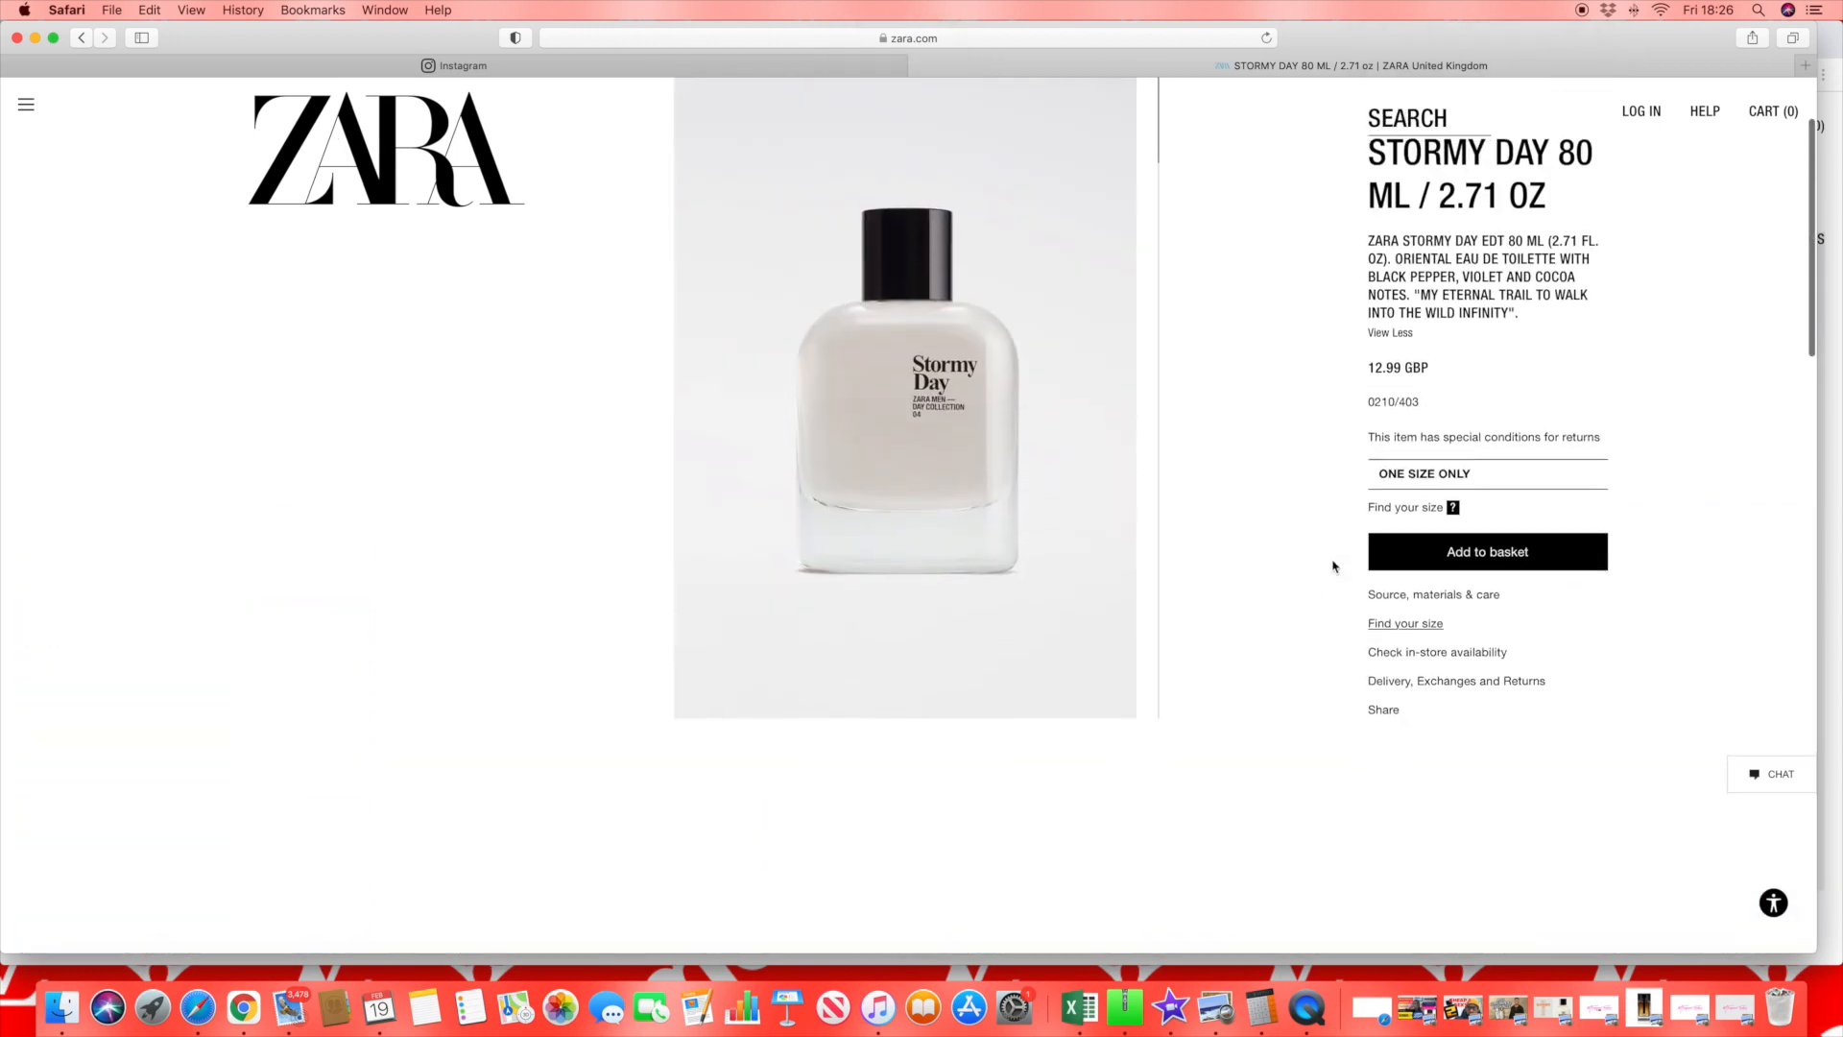
pyautogui.scroll(3, 1333, 569)
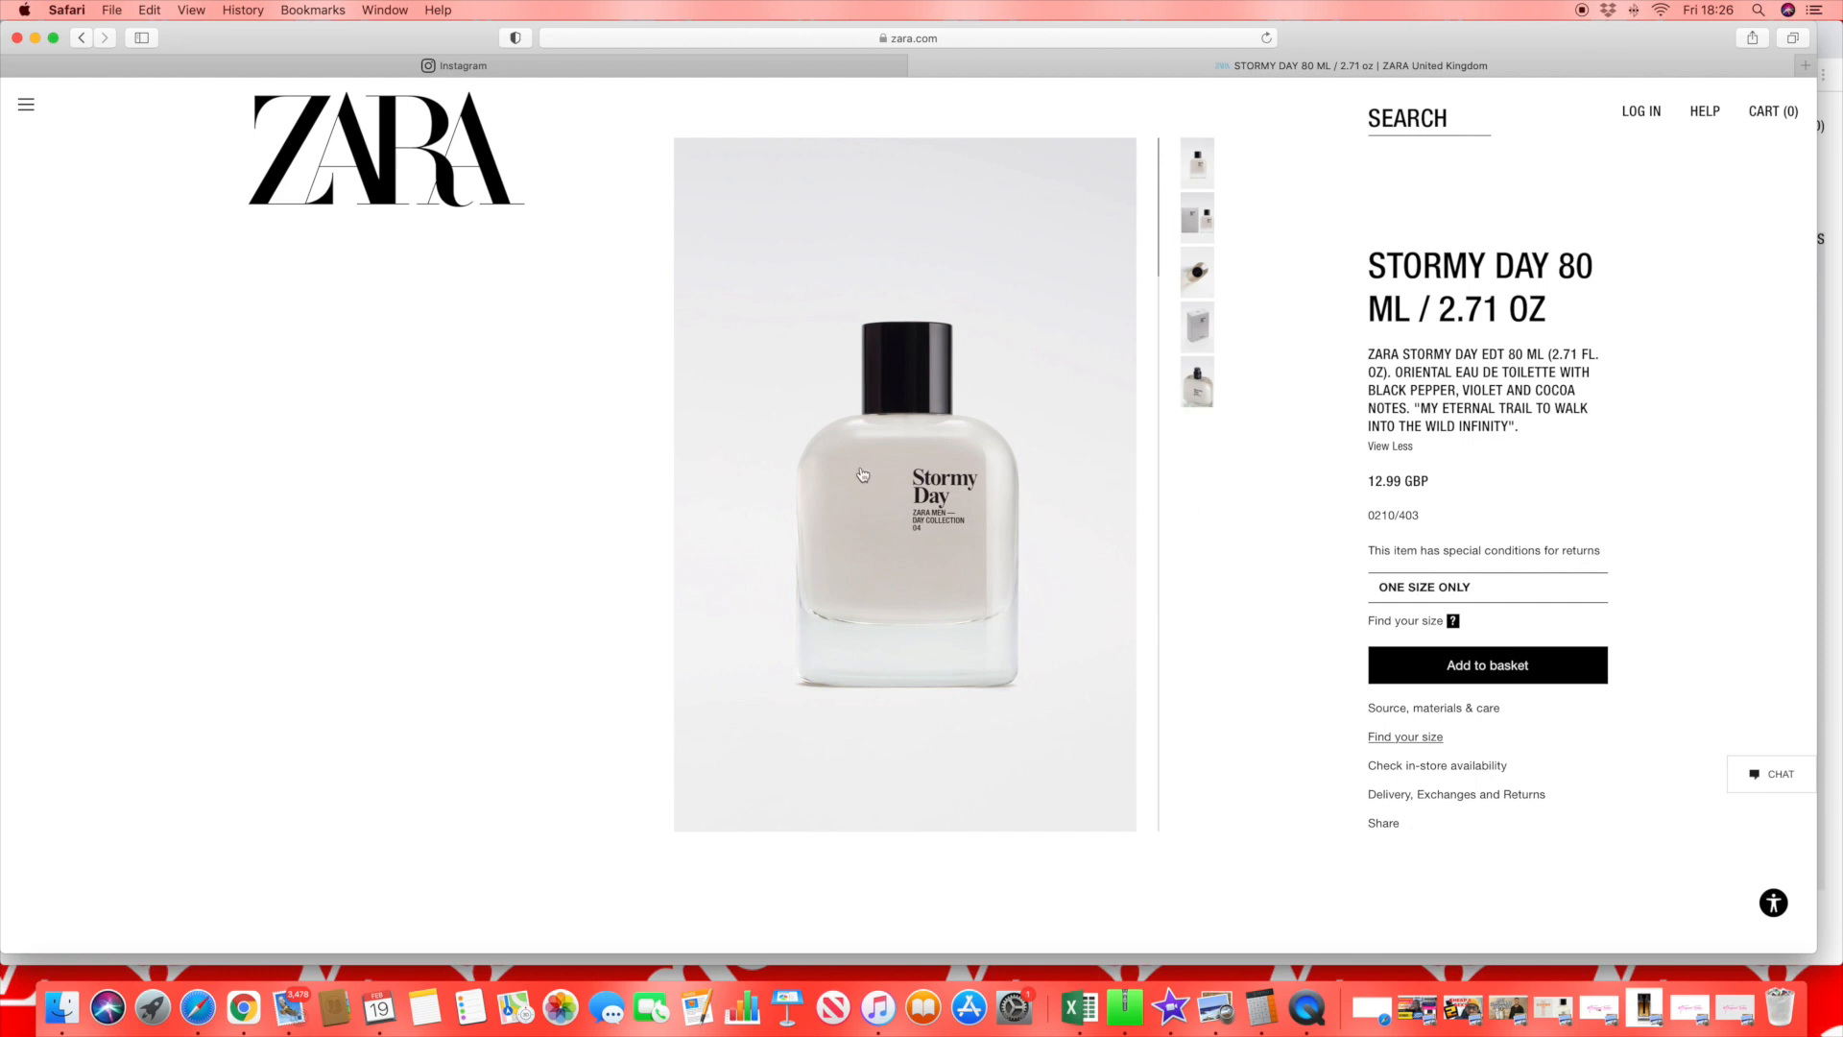
# - Leave Stormy Day and return to the men's perfumes listing to reach the Night Collection
pyautogui.press('super+Left')
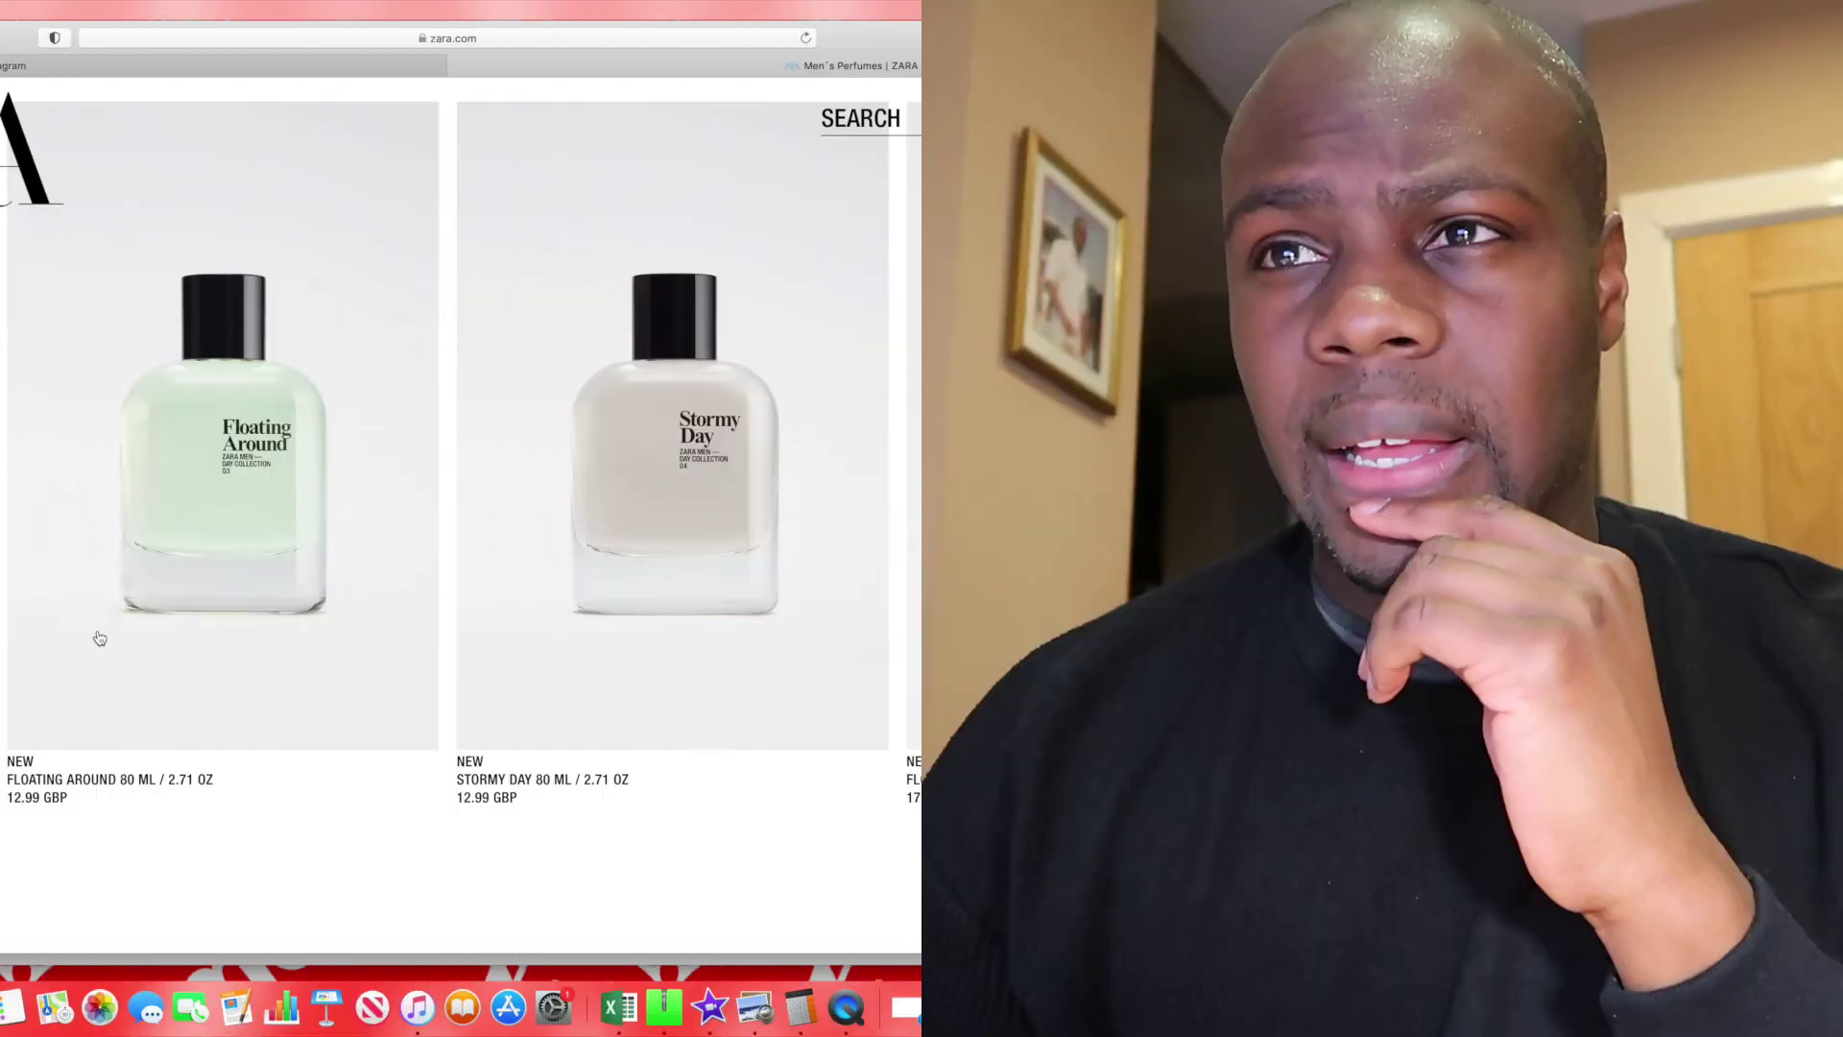
pyautogui.scroll(-3, 561, 639)
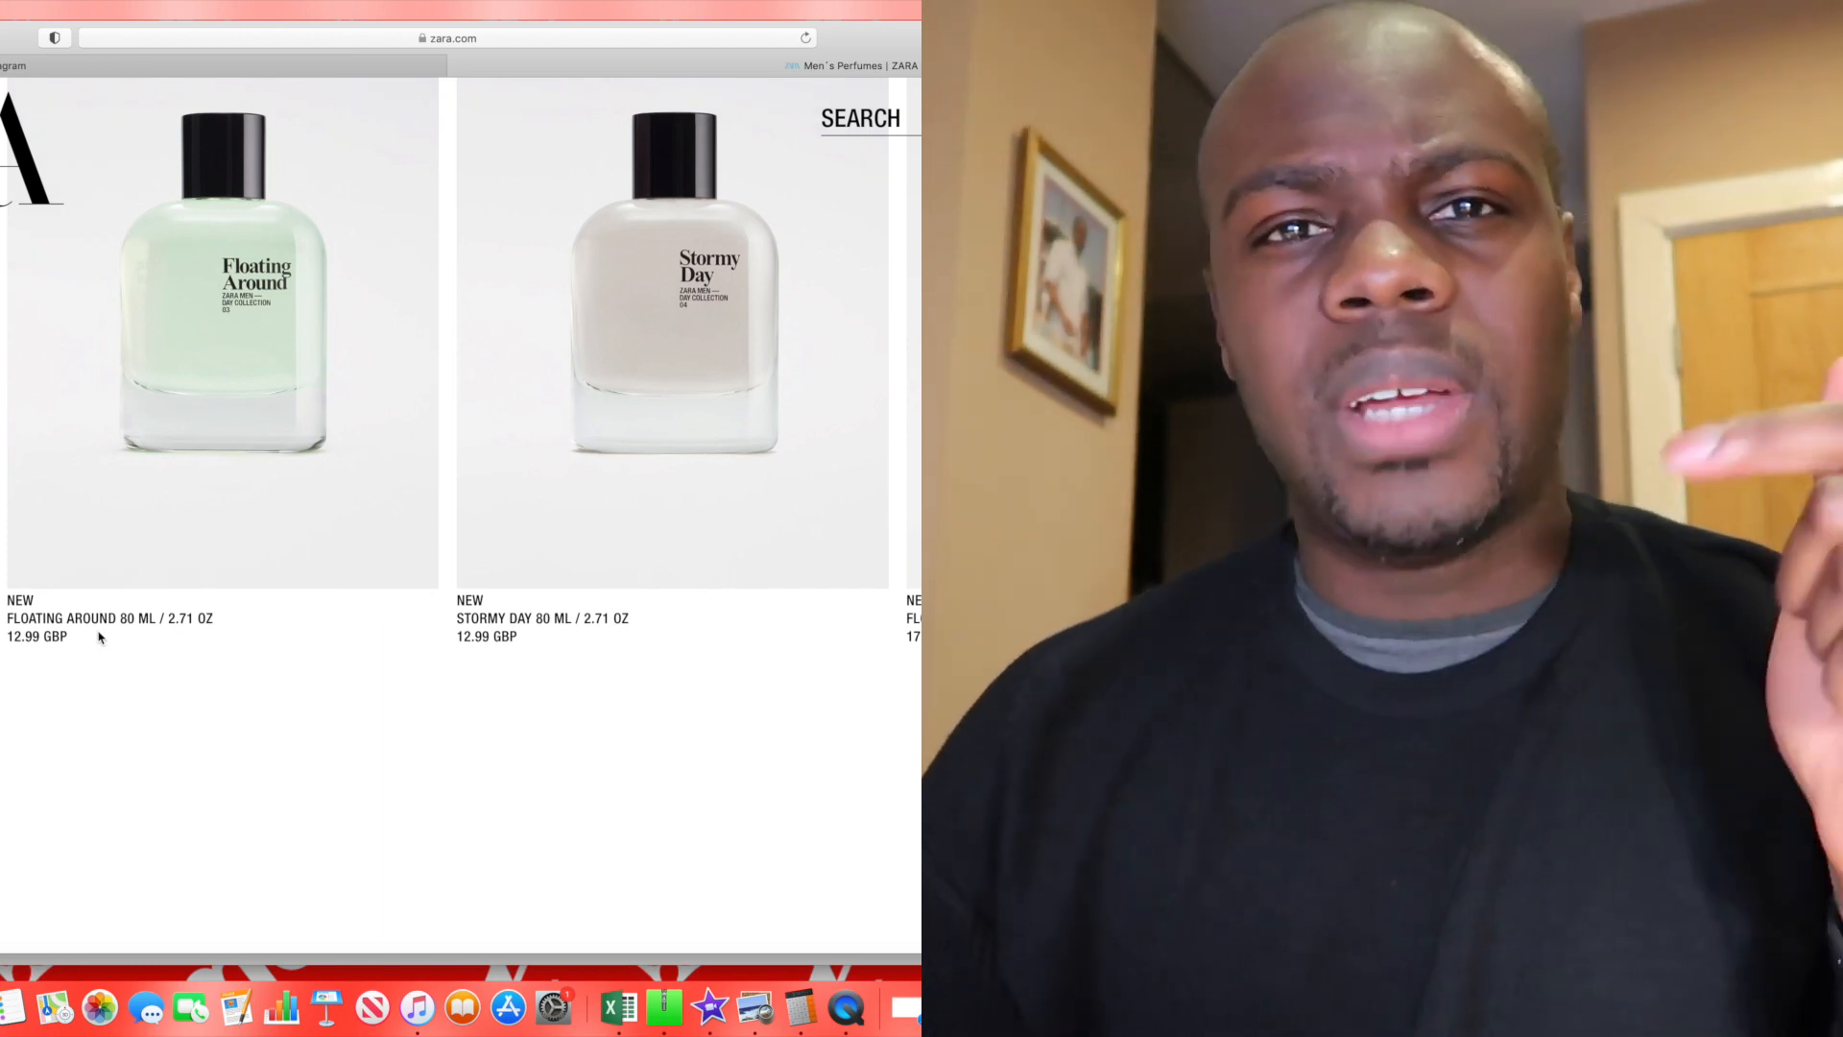
pyautogui.scroll(-2, 99, 638)
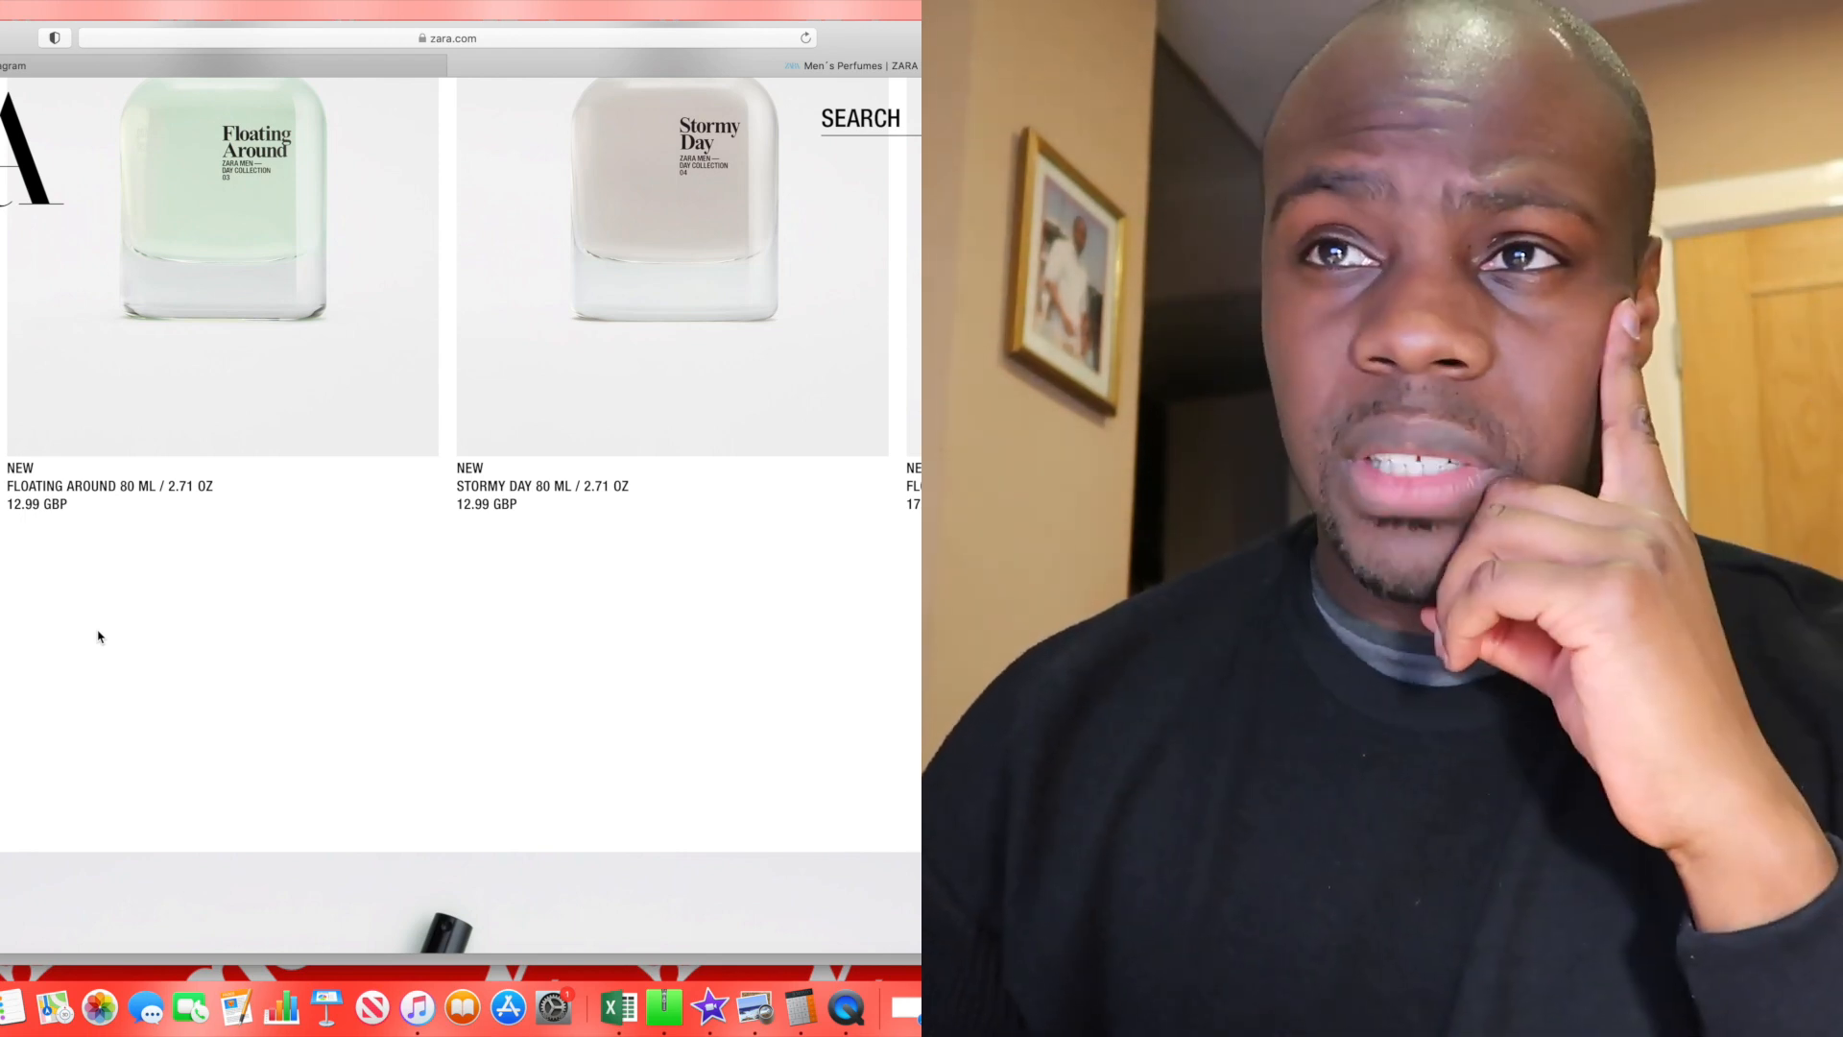
pyautogui.scroll(-2, 100, 638)
pyautogui.scroll(-5, 99, 638)
pyautogui.scroll(-3, 99, 639)
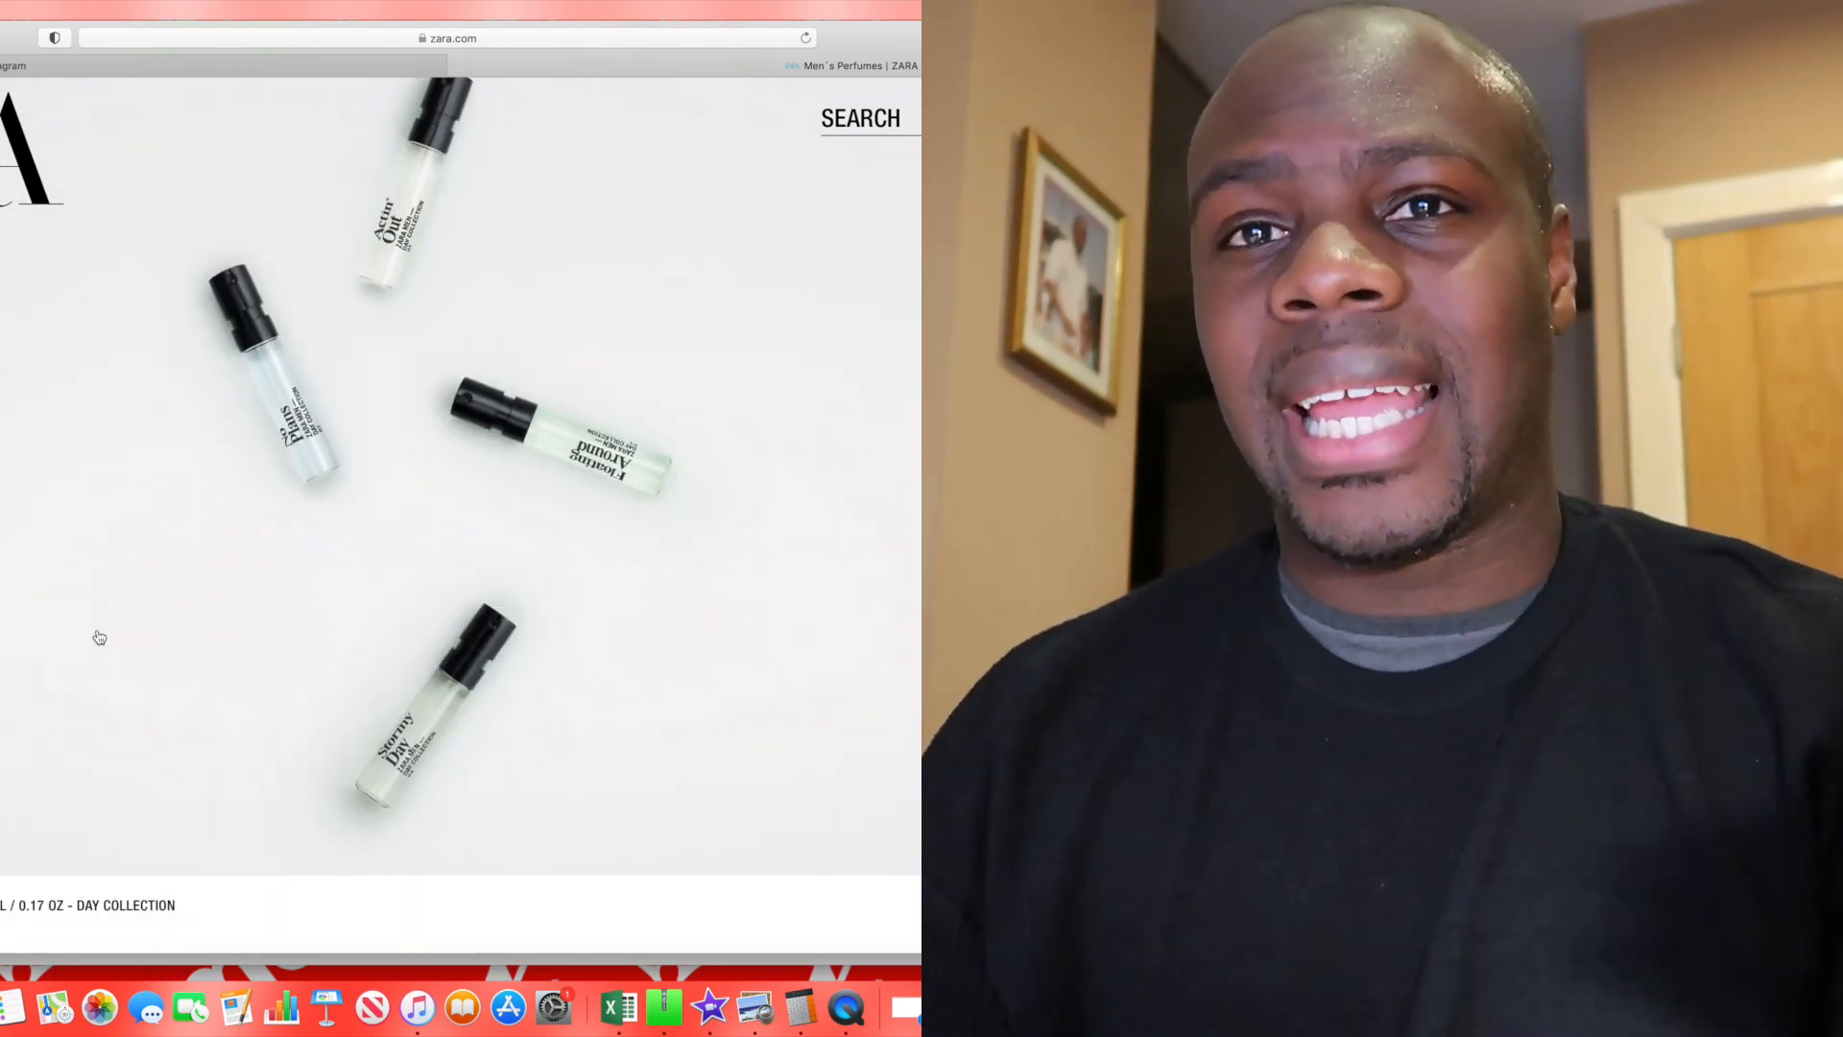
pyautogui.scroll(-2, 100, 638)
pyautogui.scroll(2, 99, 638)
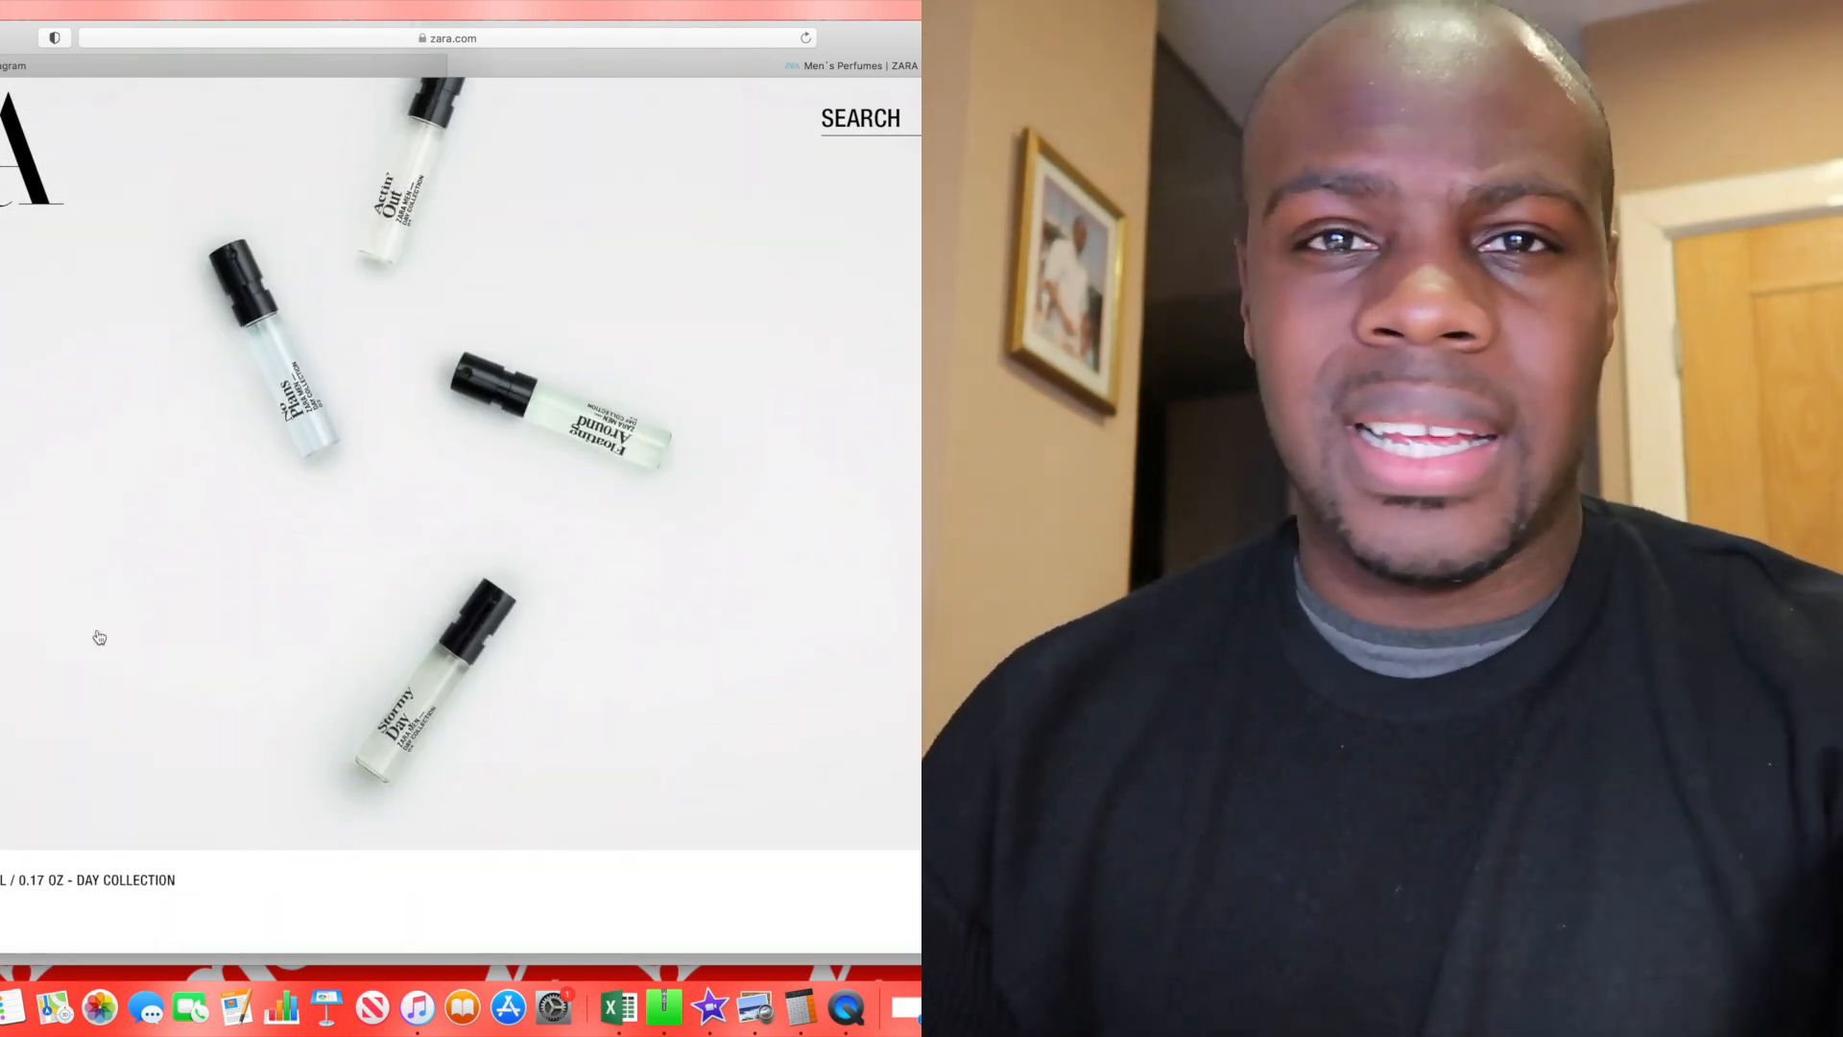
pyautogui.scroll(-3, 99, 639)
pyautogui.scroll(-2, 100, 639)
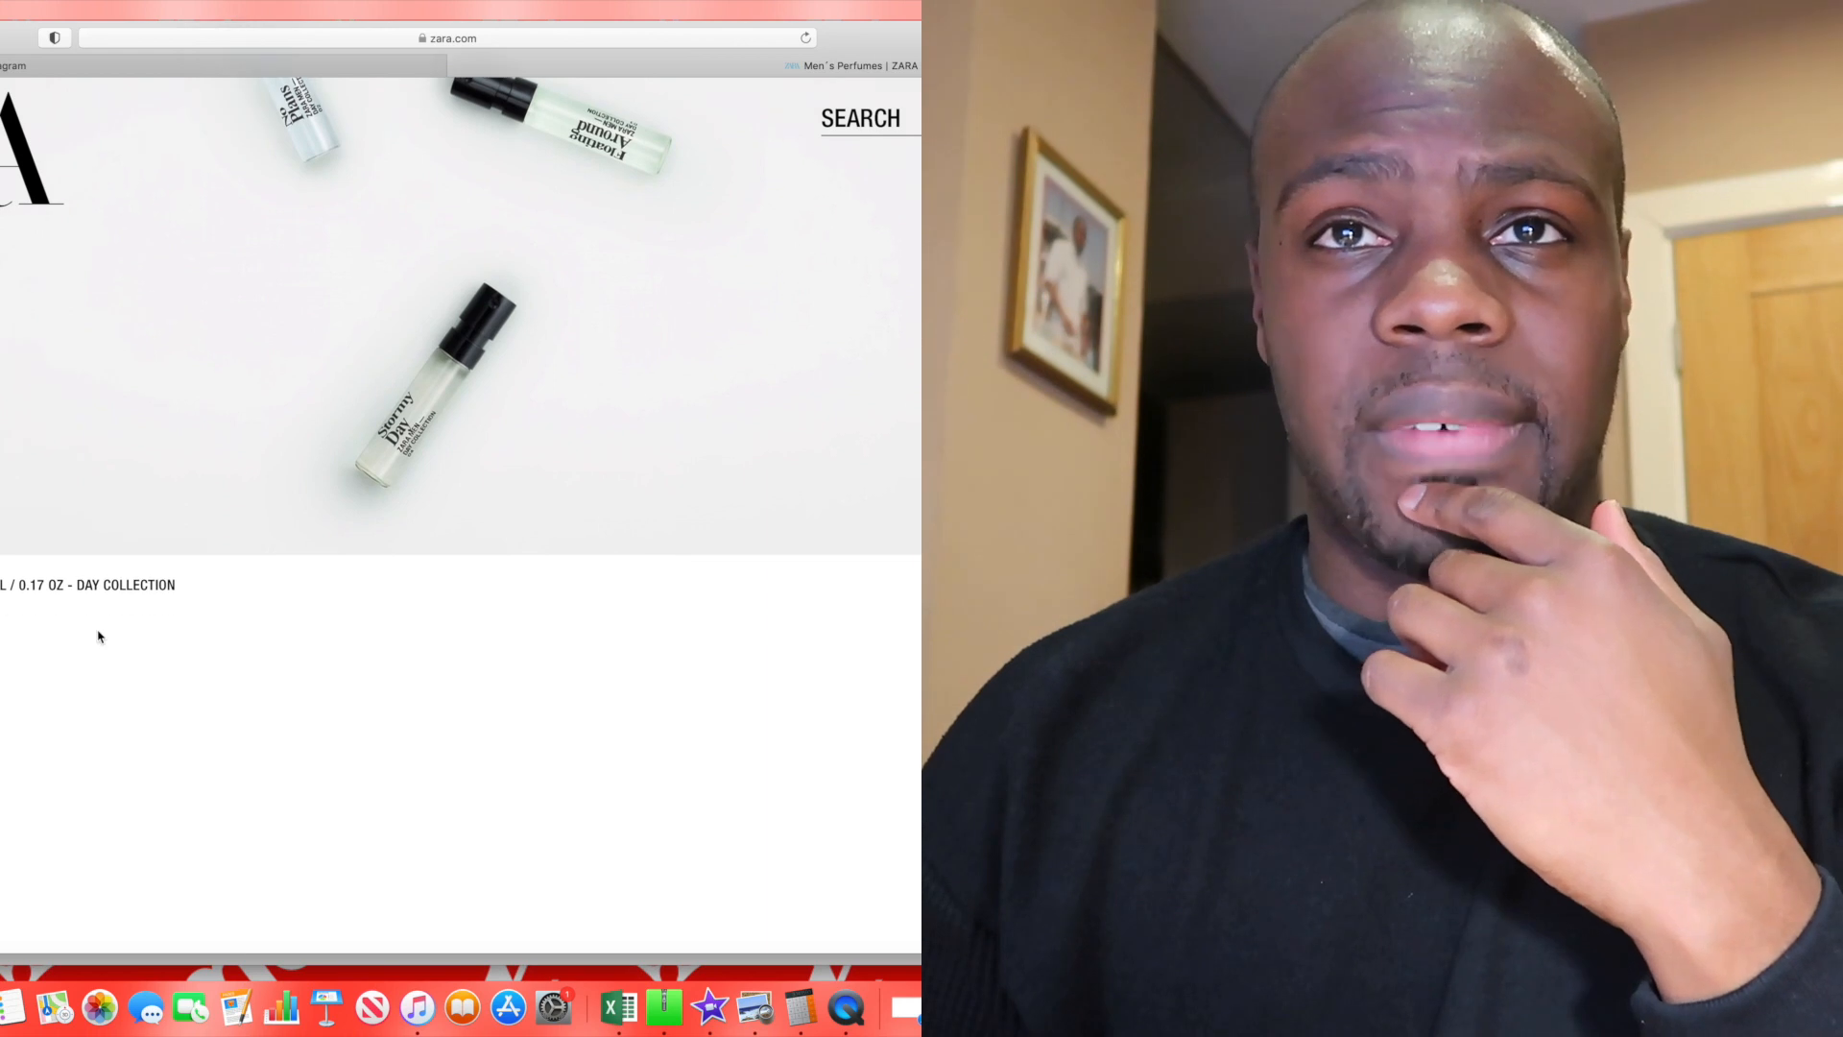
pyautogui.scroll(-2, 100, 638)
pyautogui.scroll(-4, 100, 638)
pyautogui.scroll(-3, 100, 638)
pyautogui.scroll(-3, 99, 639)
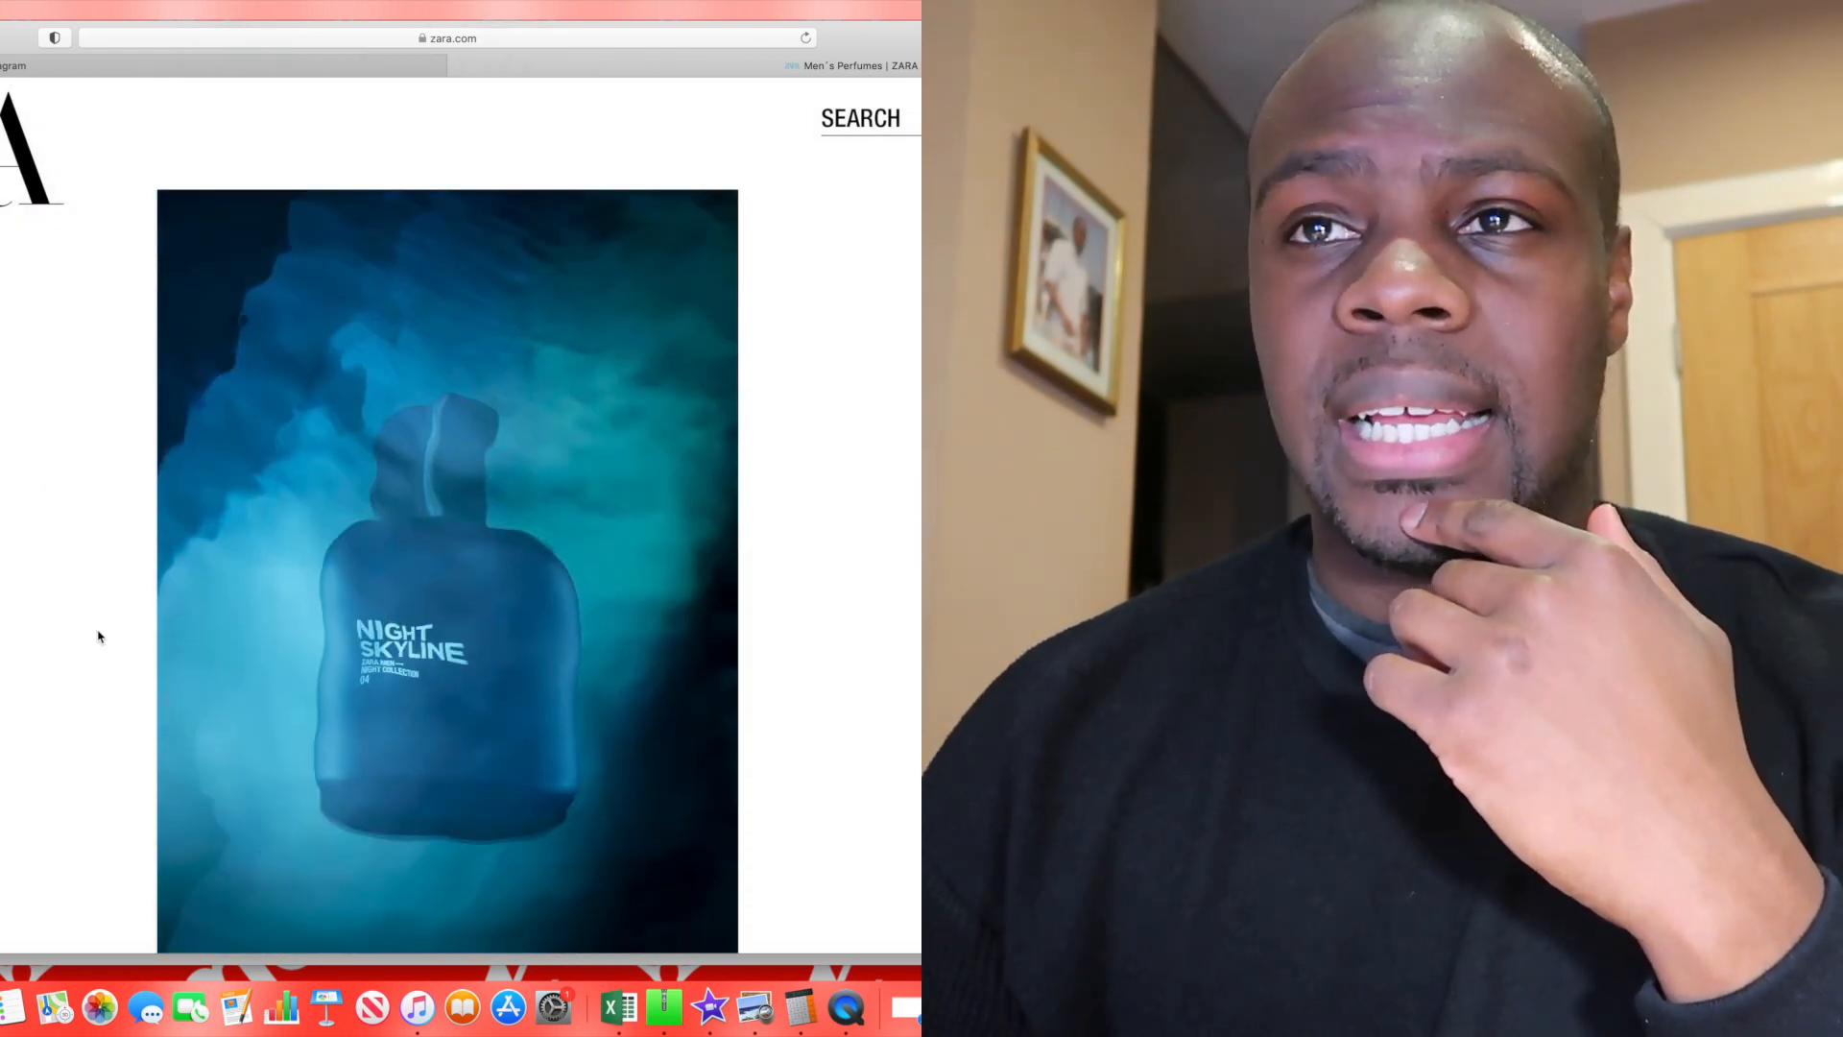
pyautogui.scroll(-2, 99, 638)
pyautogui.scroll(-3, 100, 638)
pyautogui.scroll(-3, 100, 639)
pyautogui.scroll(-4, 100, 639)
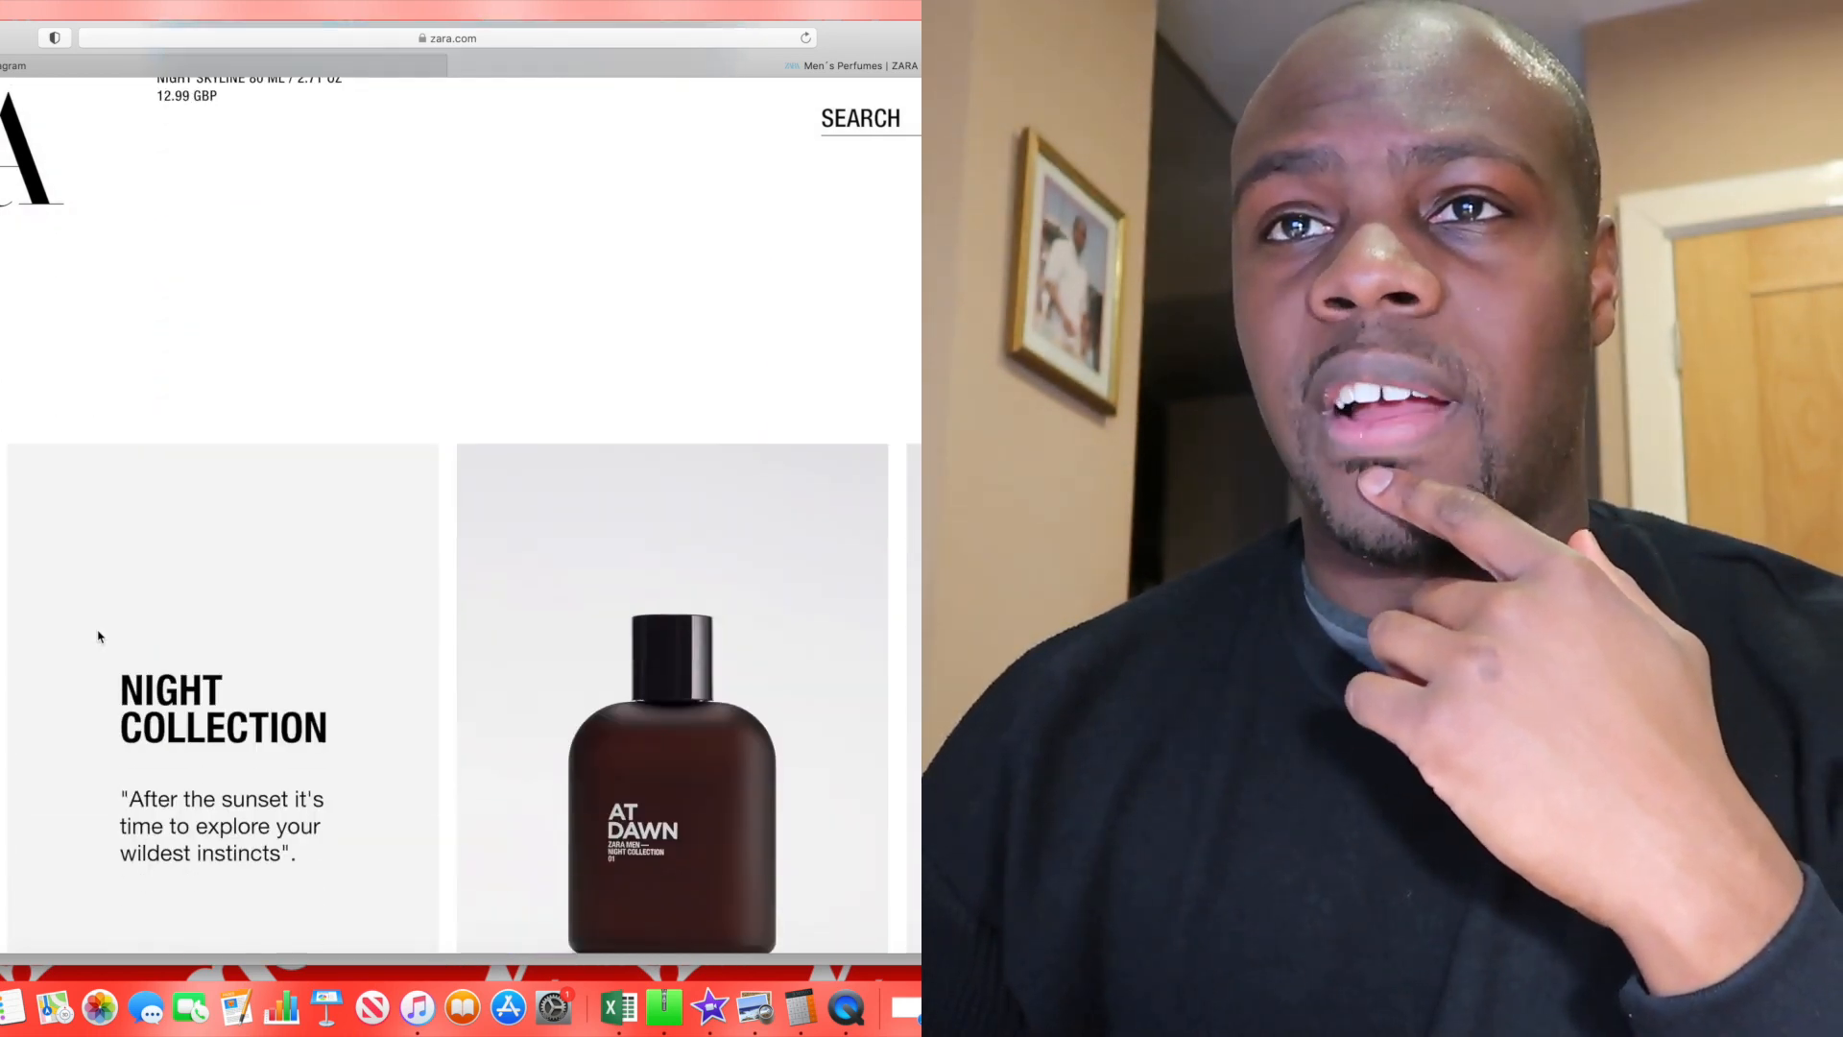
pyautogui.scroll(-3, 100, 639)
pyautogui.scroll(-1, 99, 638)
pyautogui.scroll(-2, 100, 638)
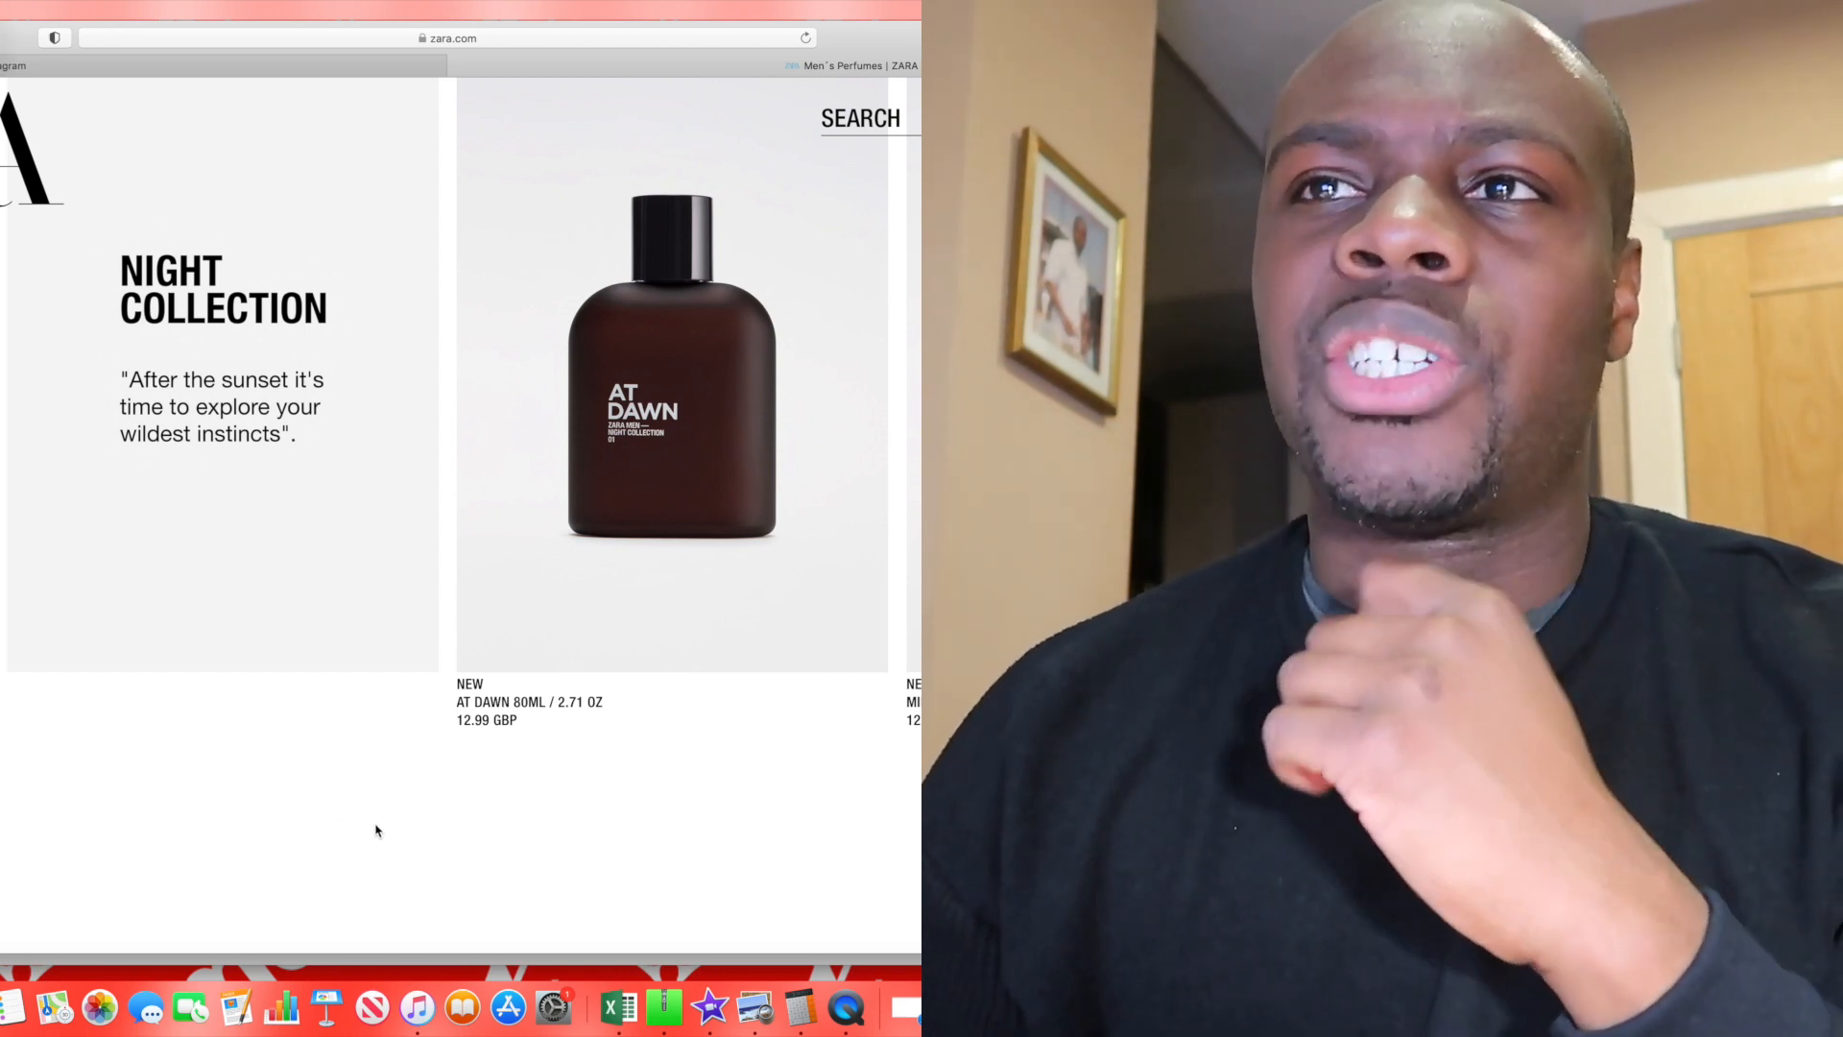
pyautogui.click(598, 527)
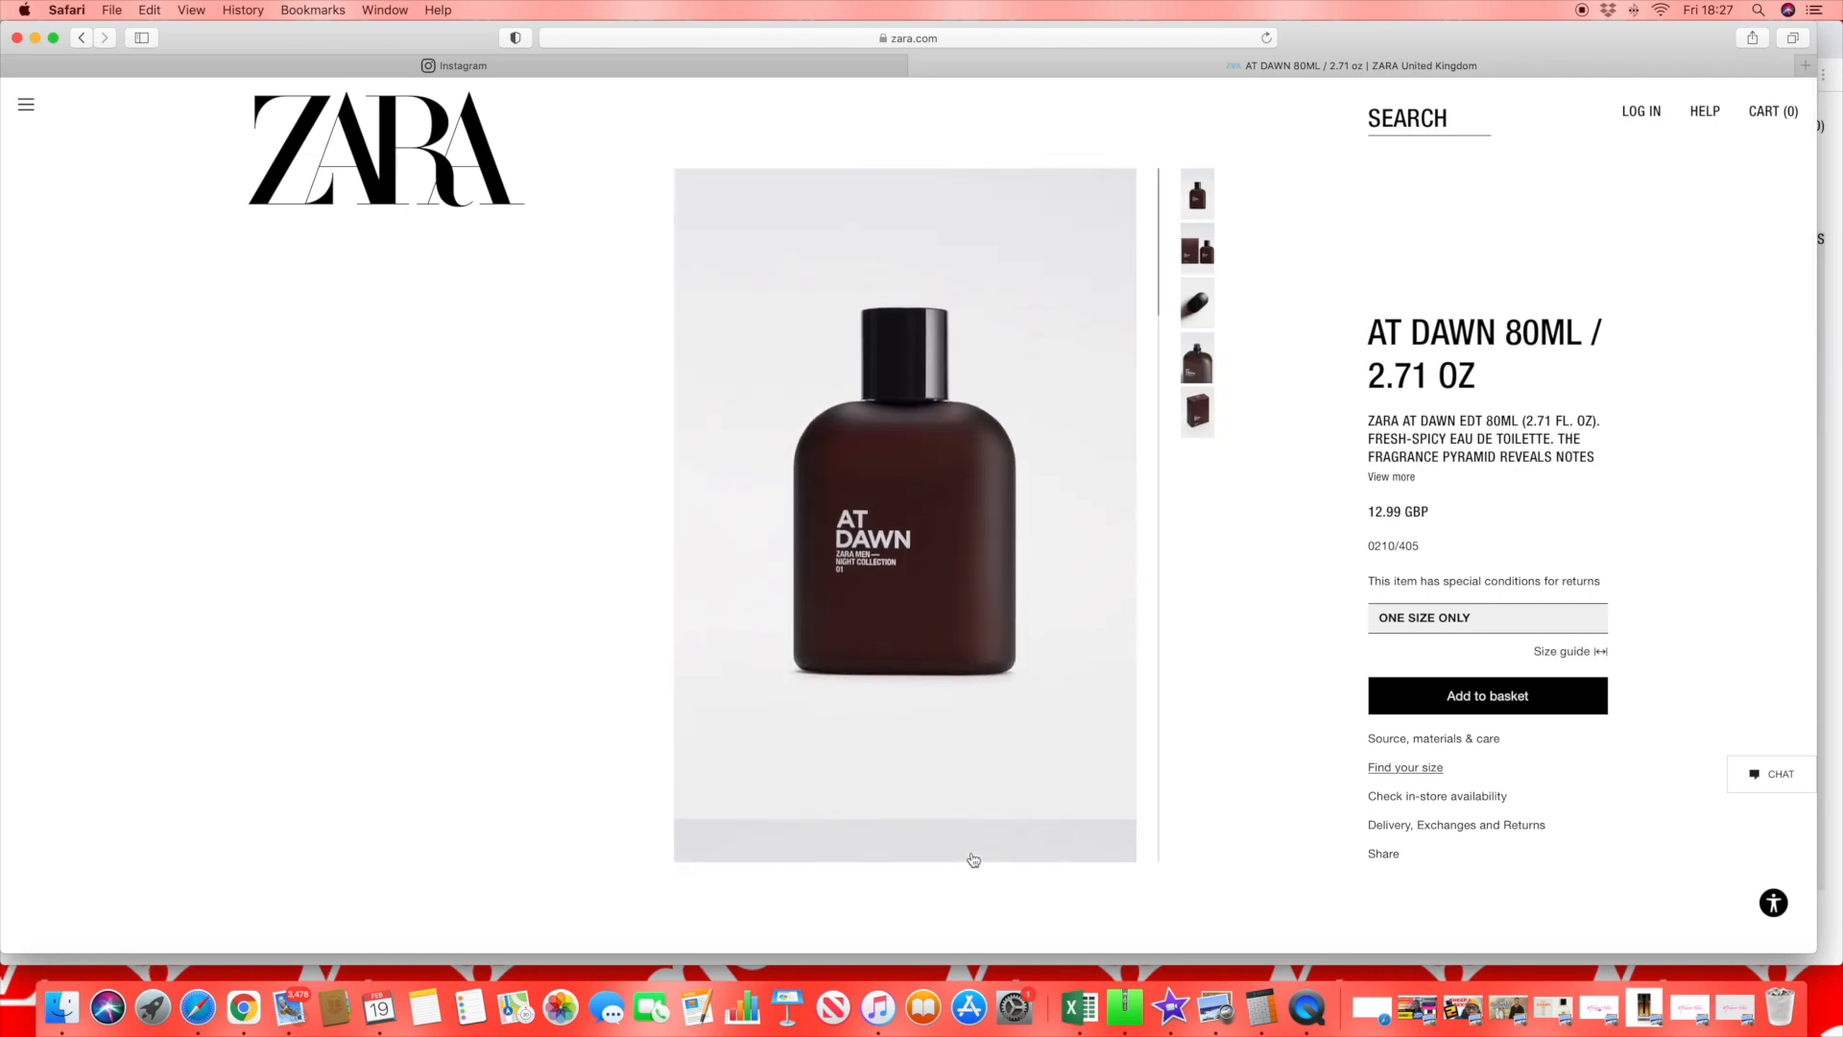
pyautogui.scroll(-2, 974, 860)
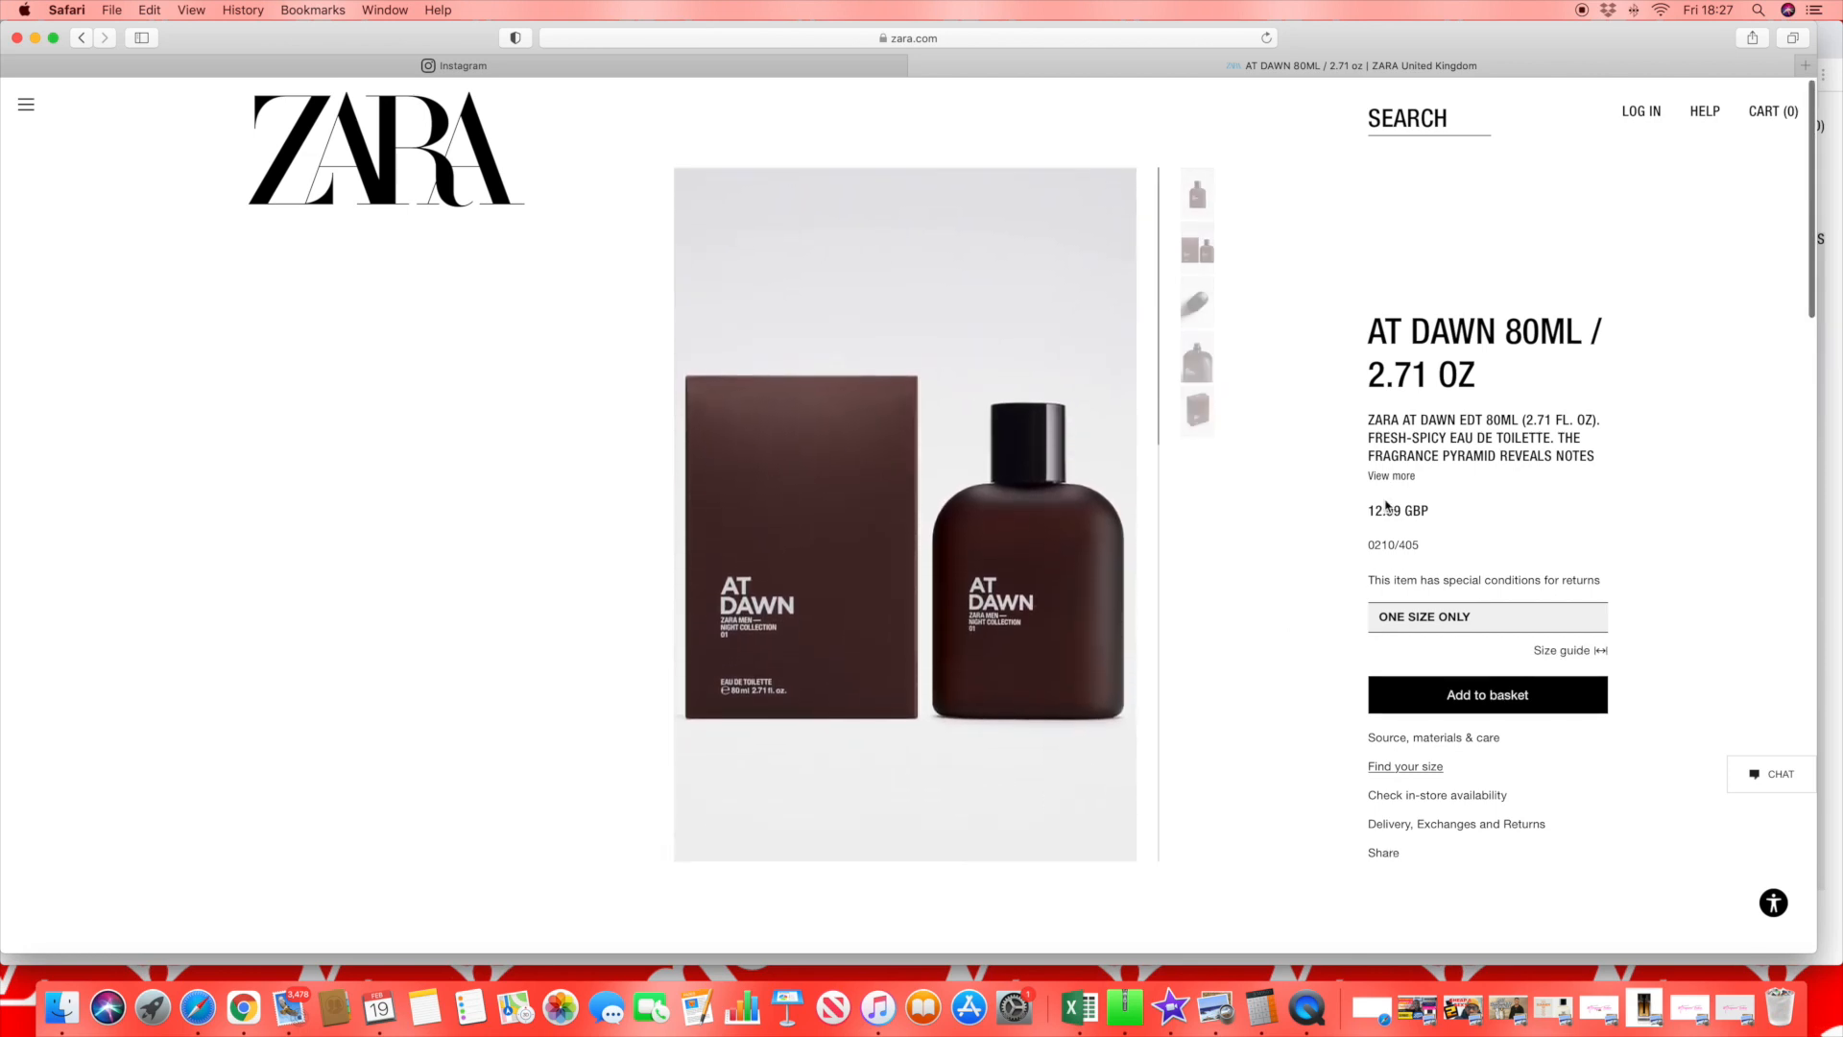
pyautogui.click(1408, 480)
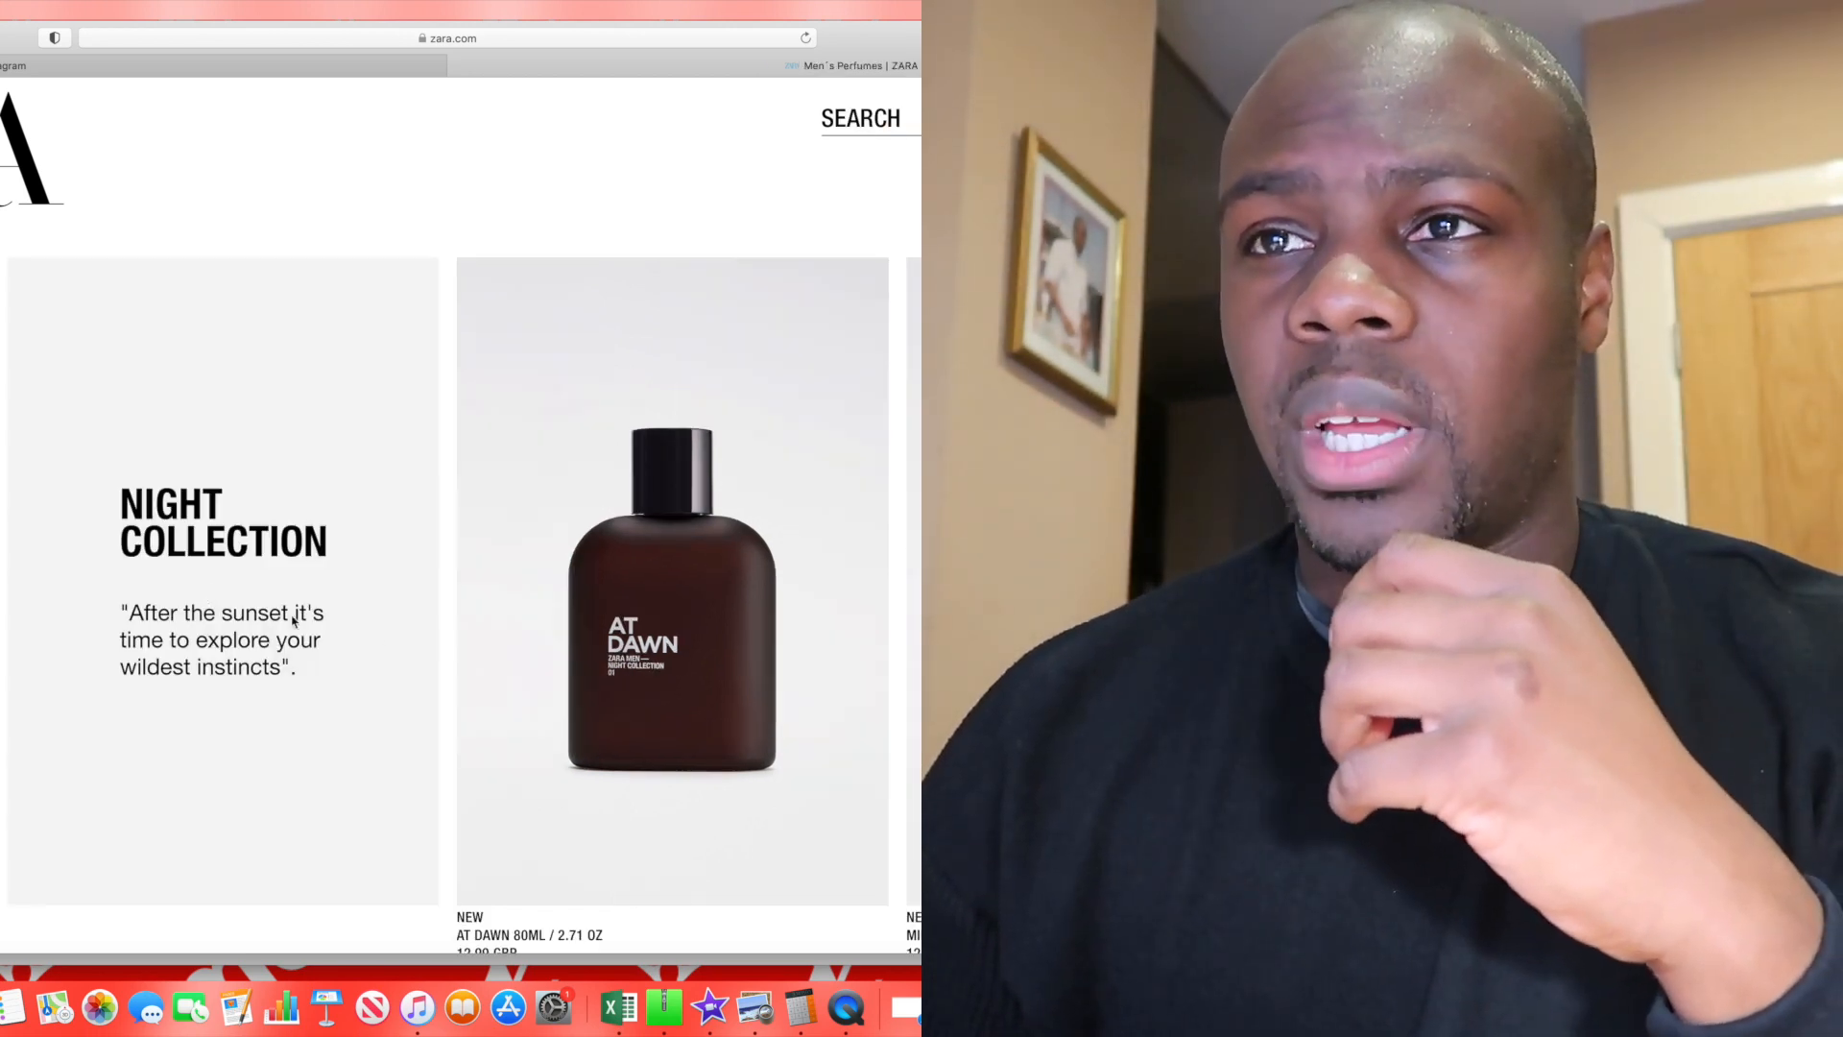
pyautogui.scroll(-2, 373, 660)
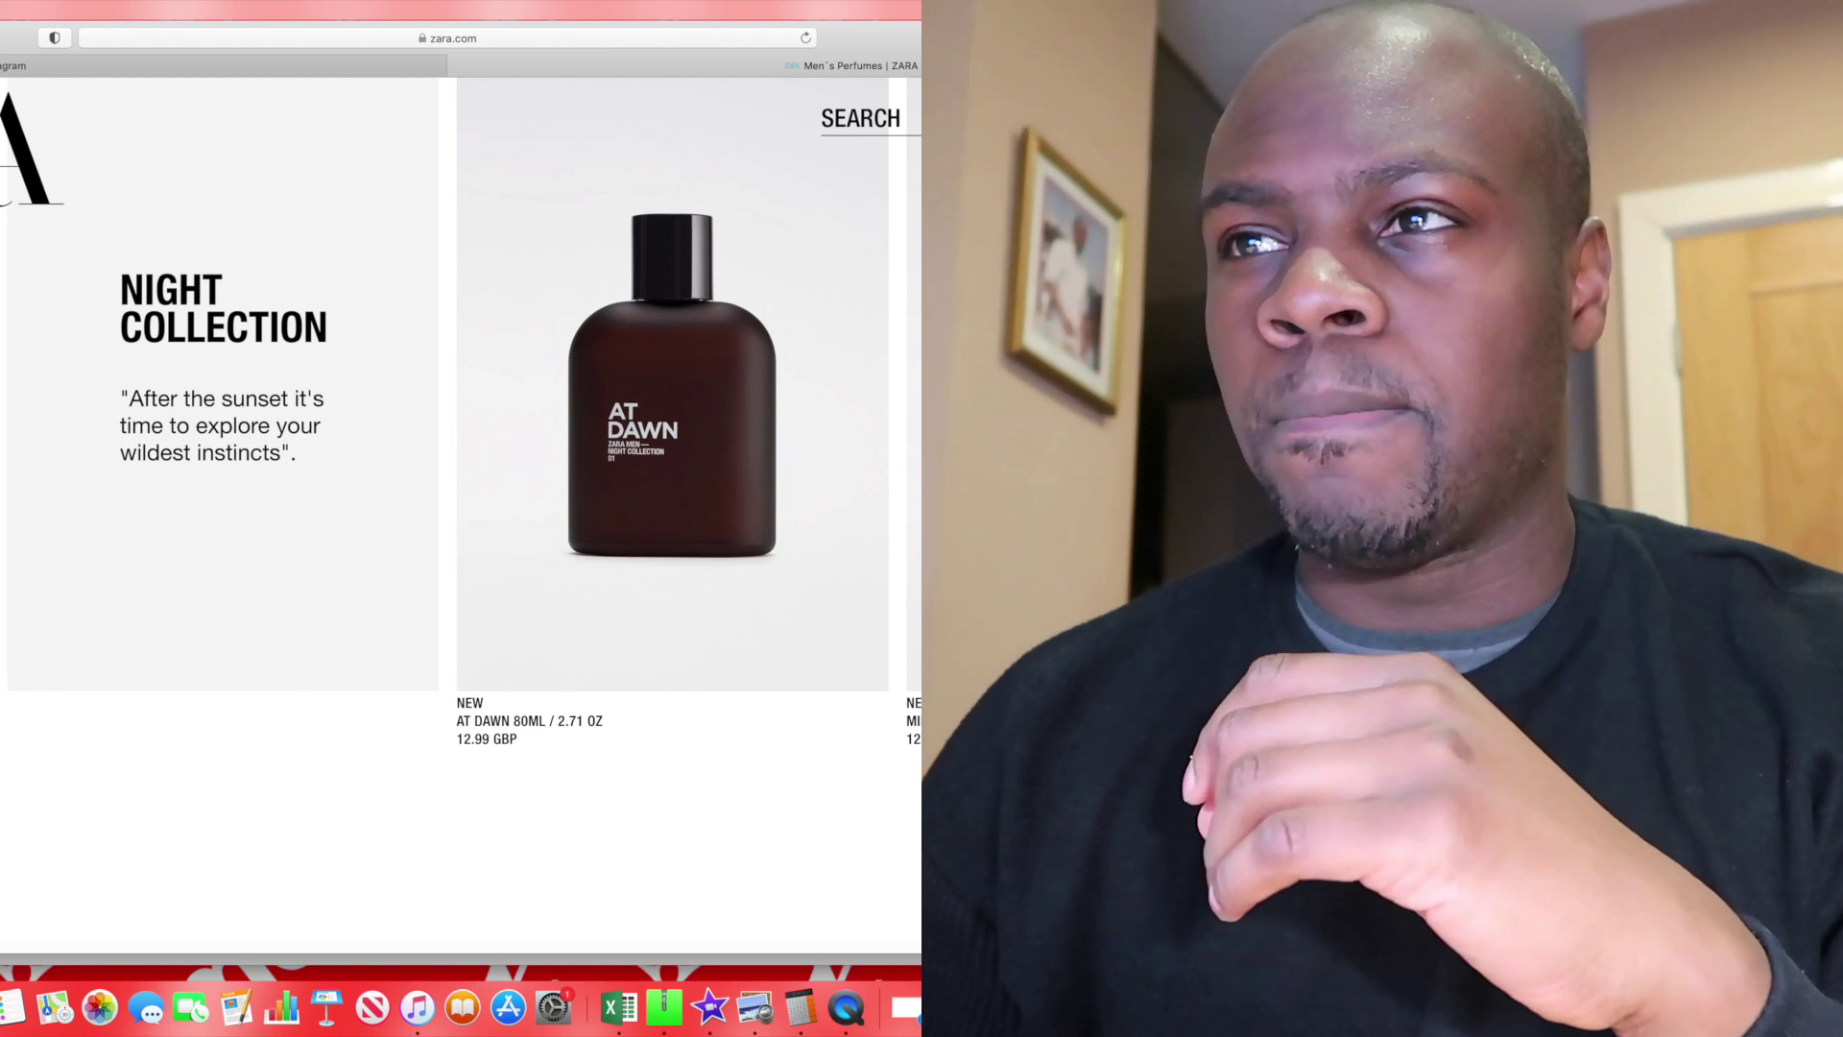
pyautogui.click(911, 839)
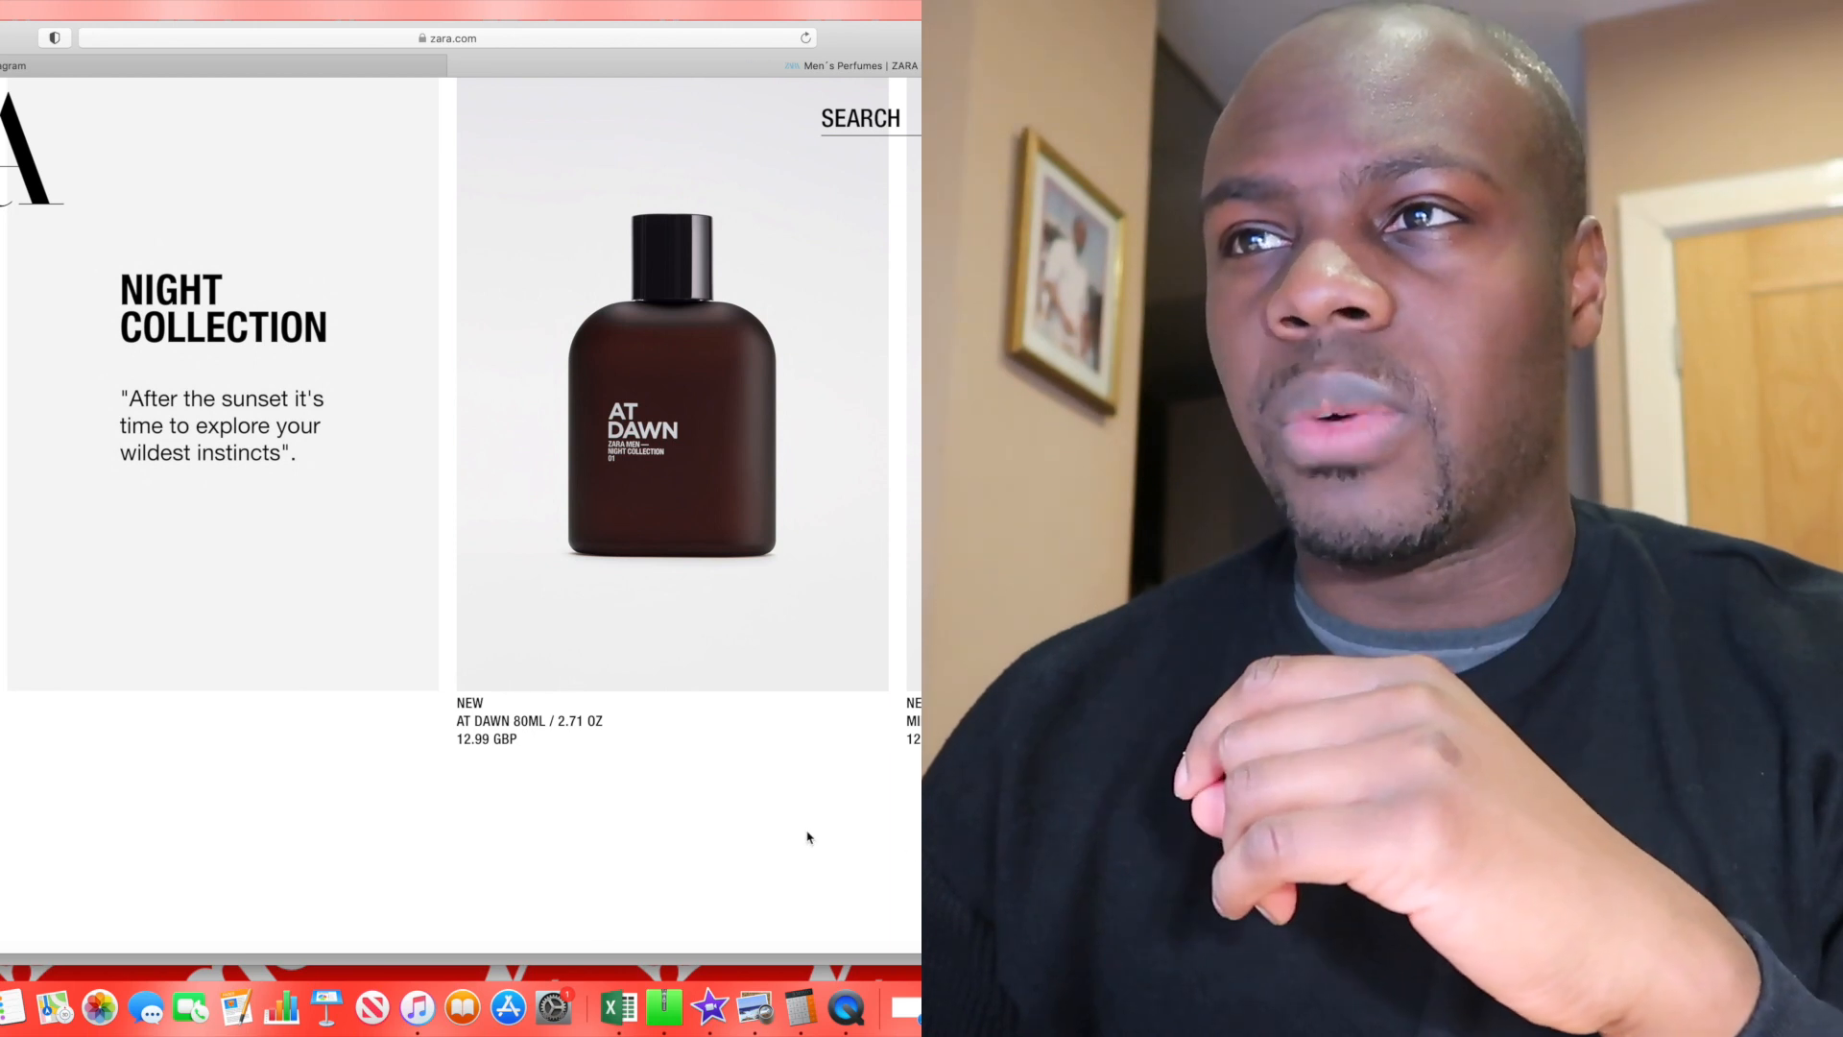
pyautogui.scroll(-1, 792, 821)
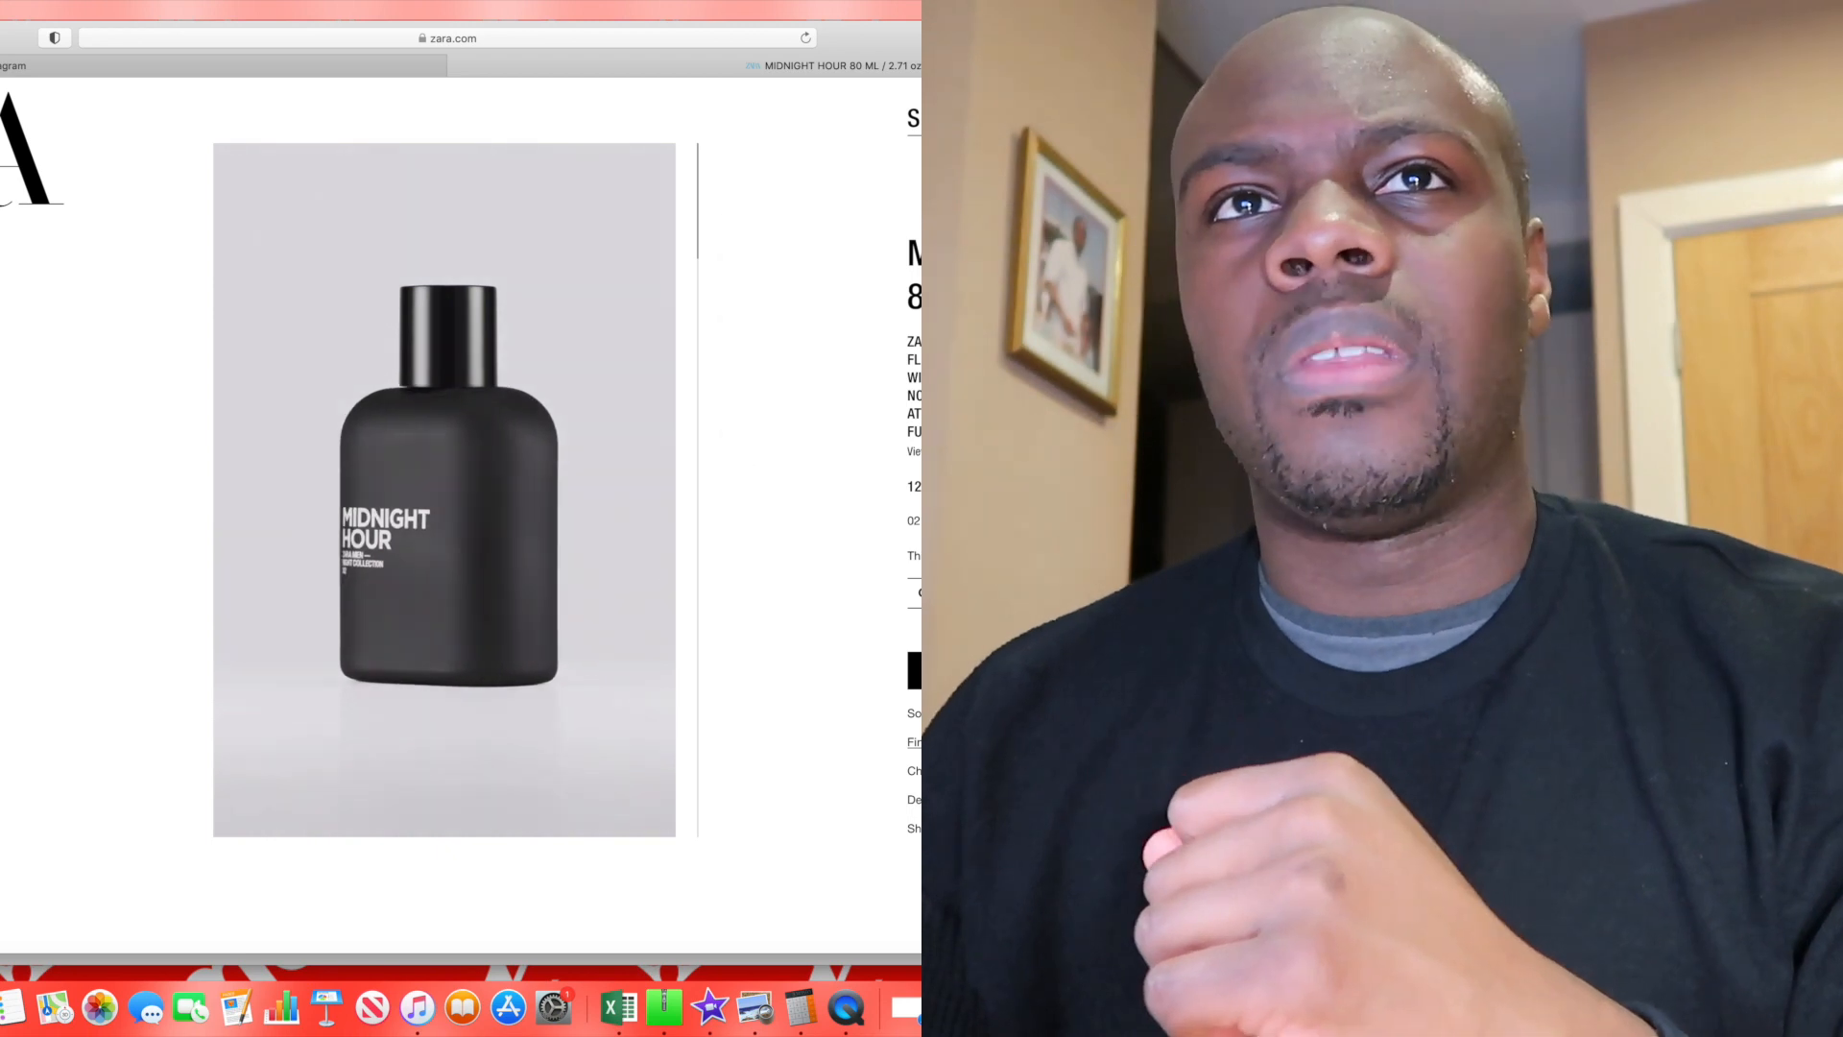
pyautogui.press('super+Left')
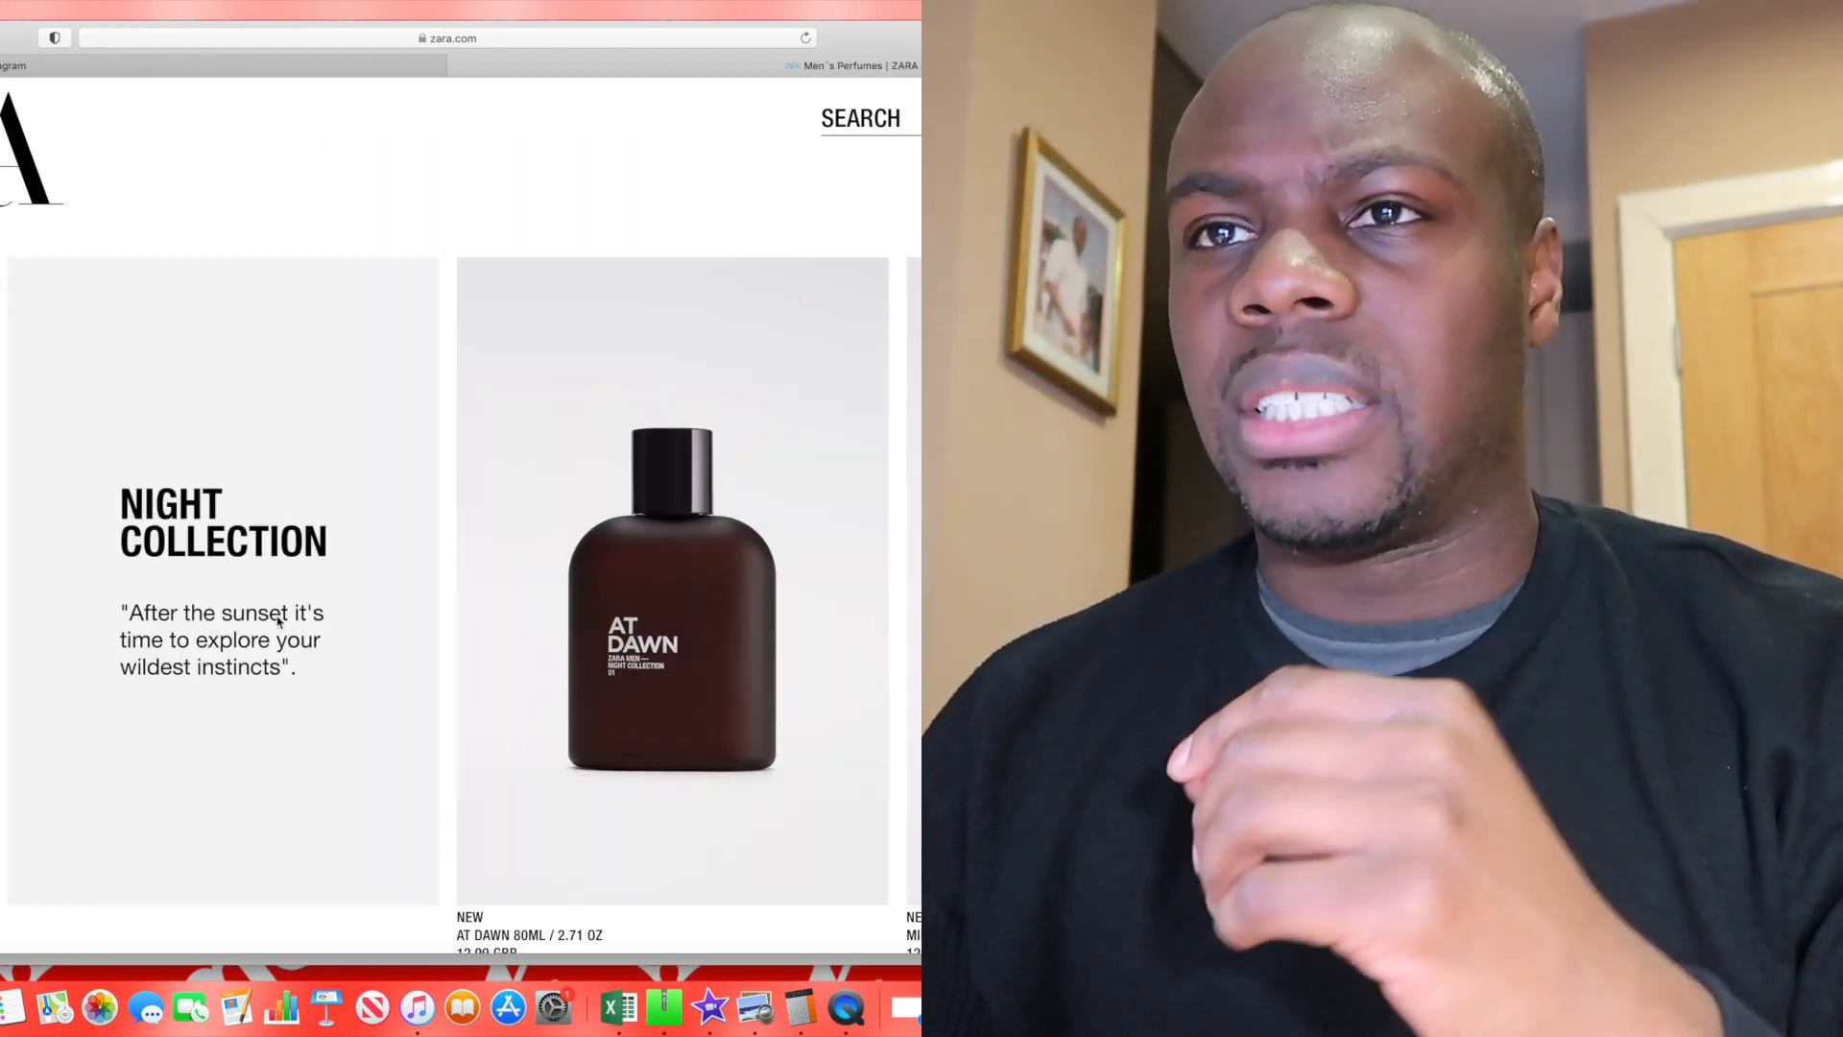
pyautogui.scroll(-4, 281, 620)
pyautogui.scroll(-2, 361, 621)
pyautogui.scroll(-4, 370, 620)
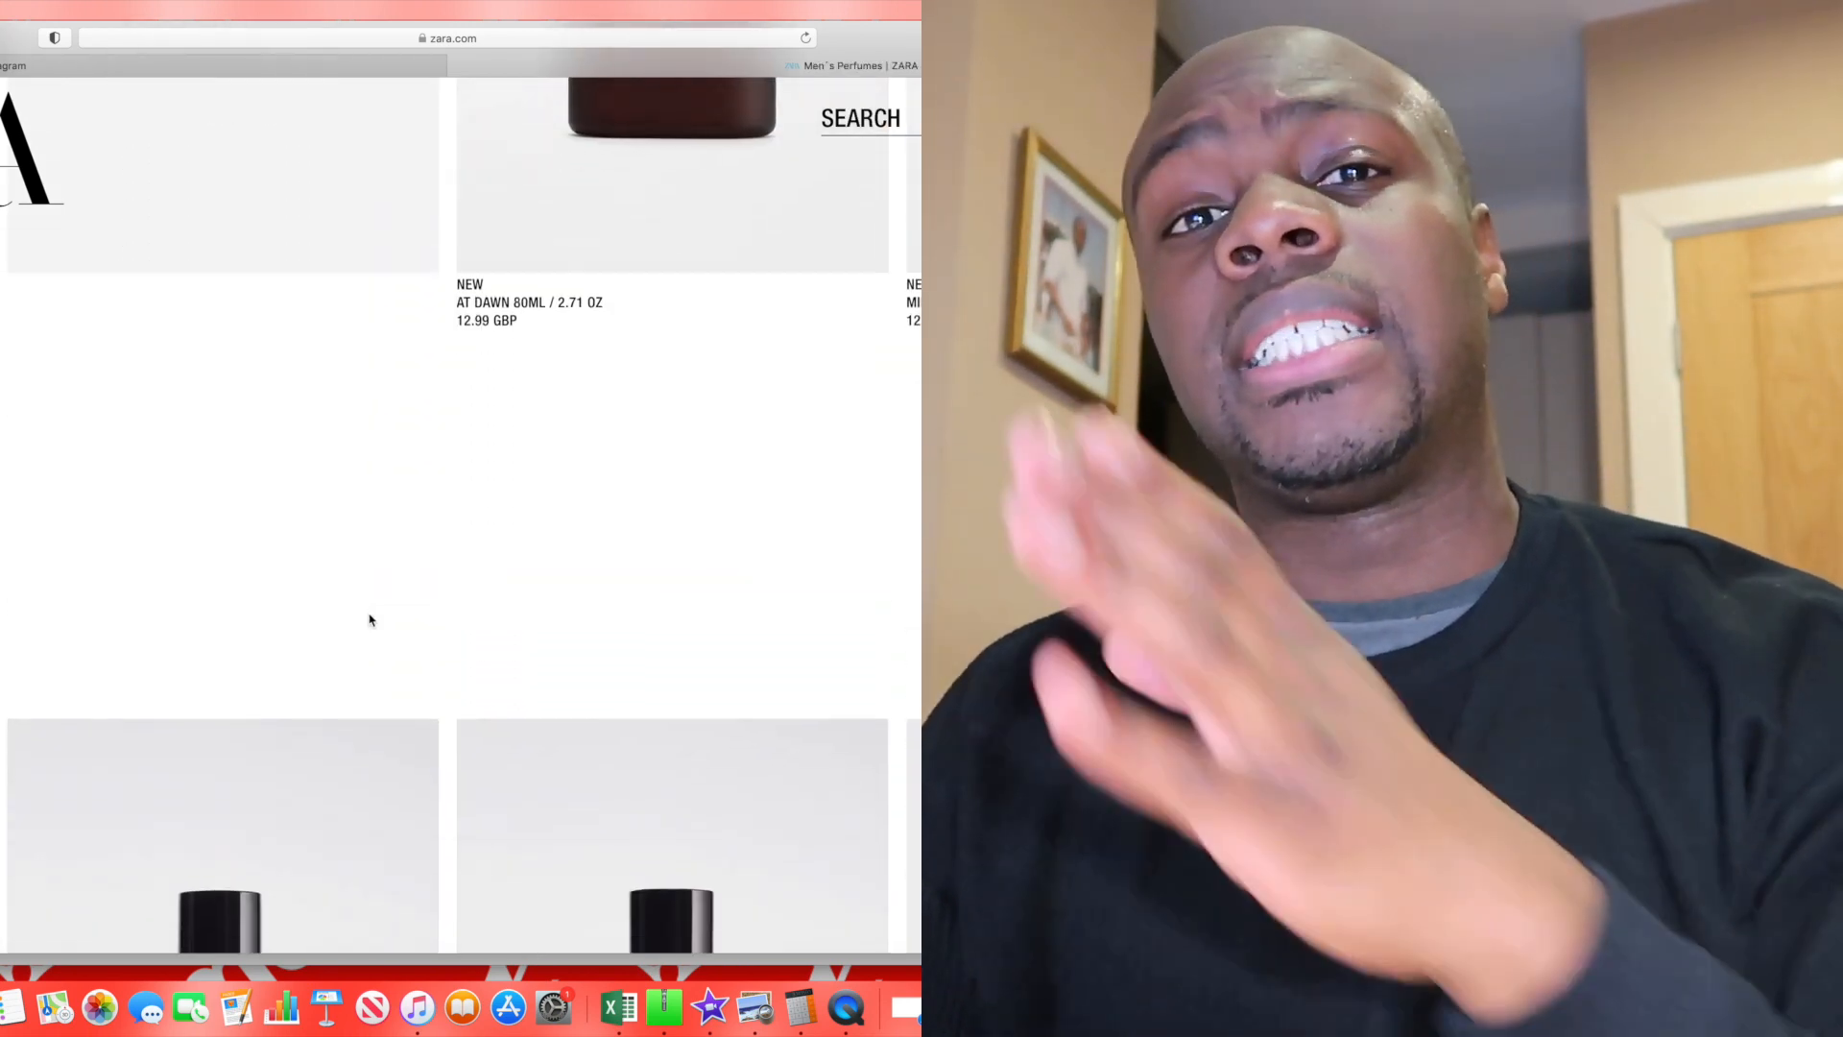
pyautogui.scroll(5, 369, 619)
pyautogui.scroll(2, 370, 620)
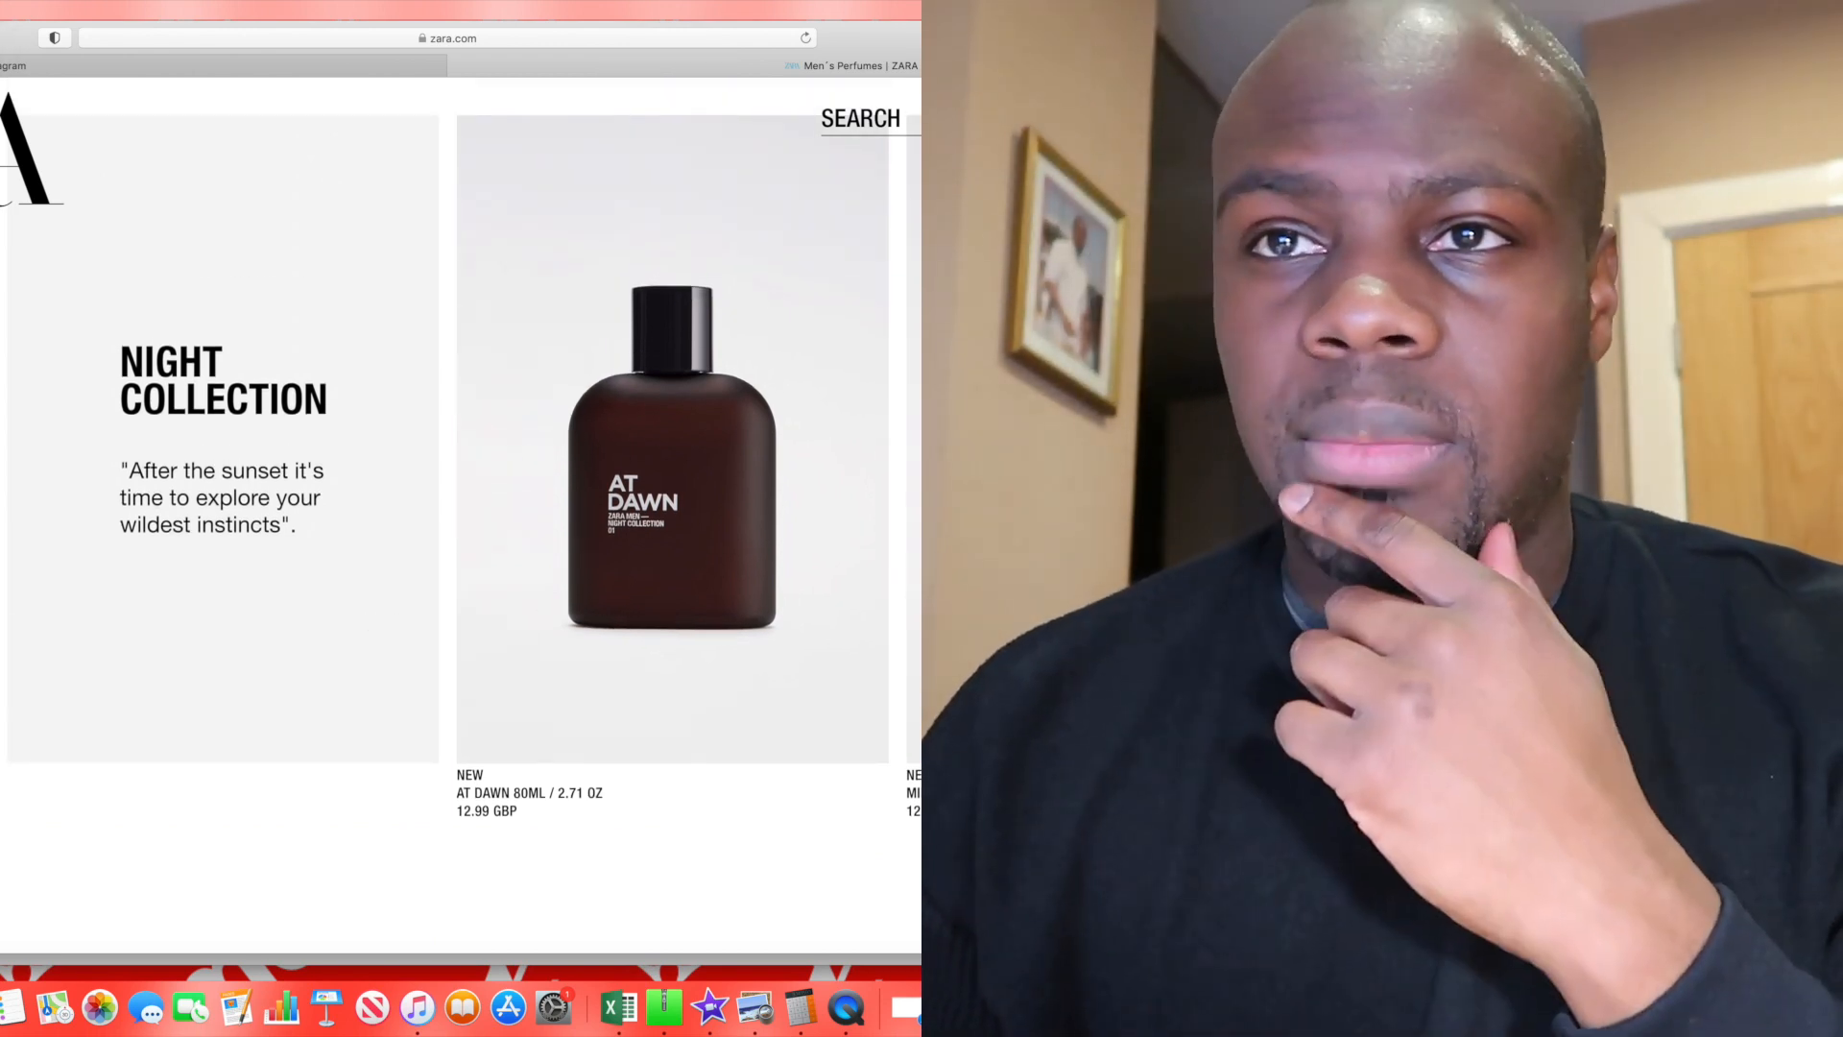
pyautogui.scroll(-5, 370, 619)
pyautogui.scroll(-3, 370, 619)
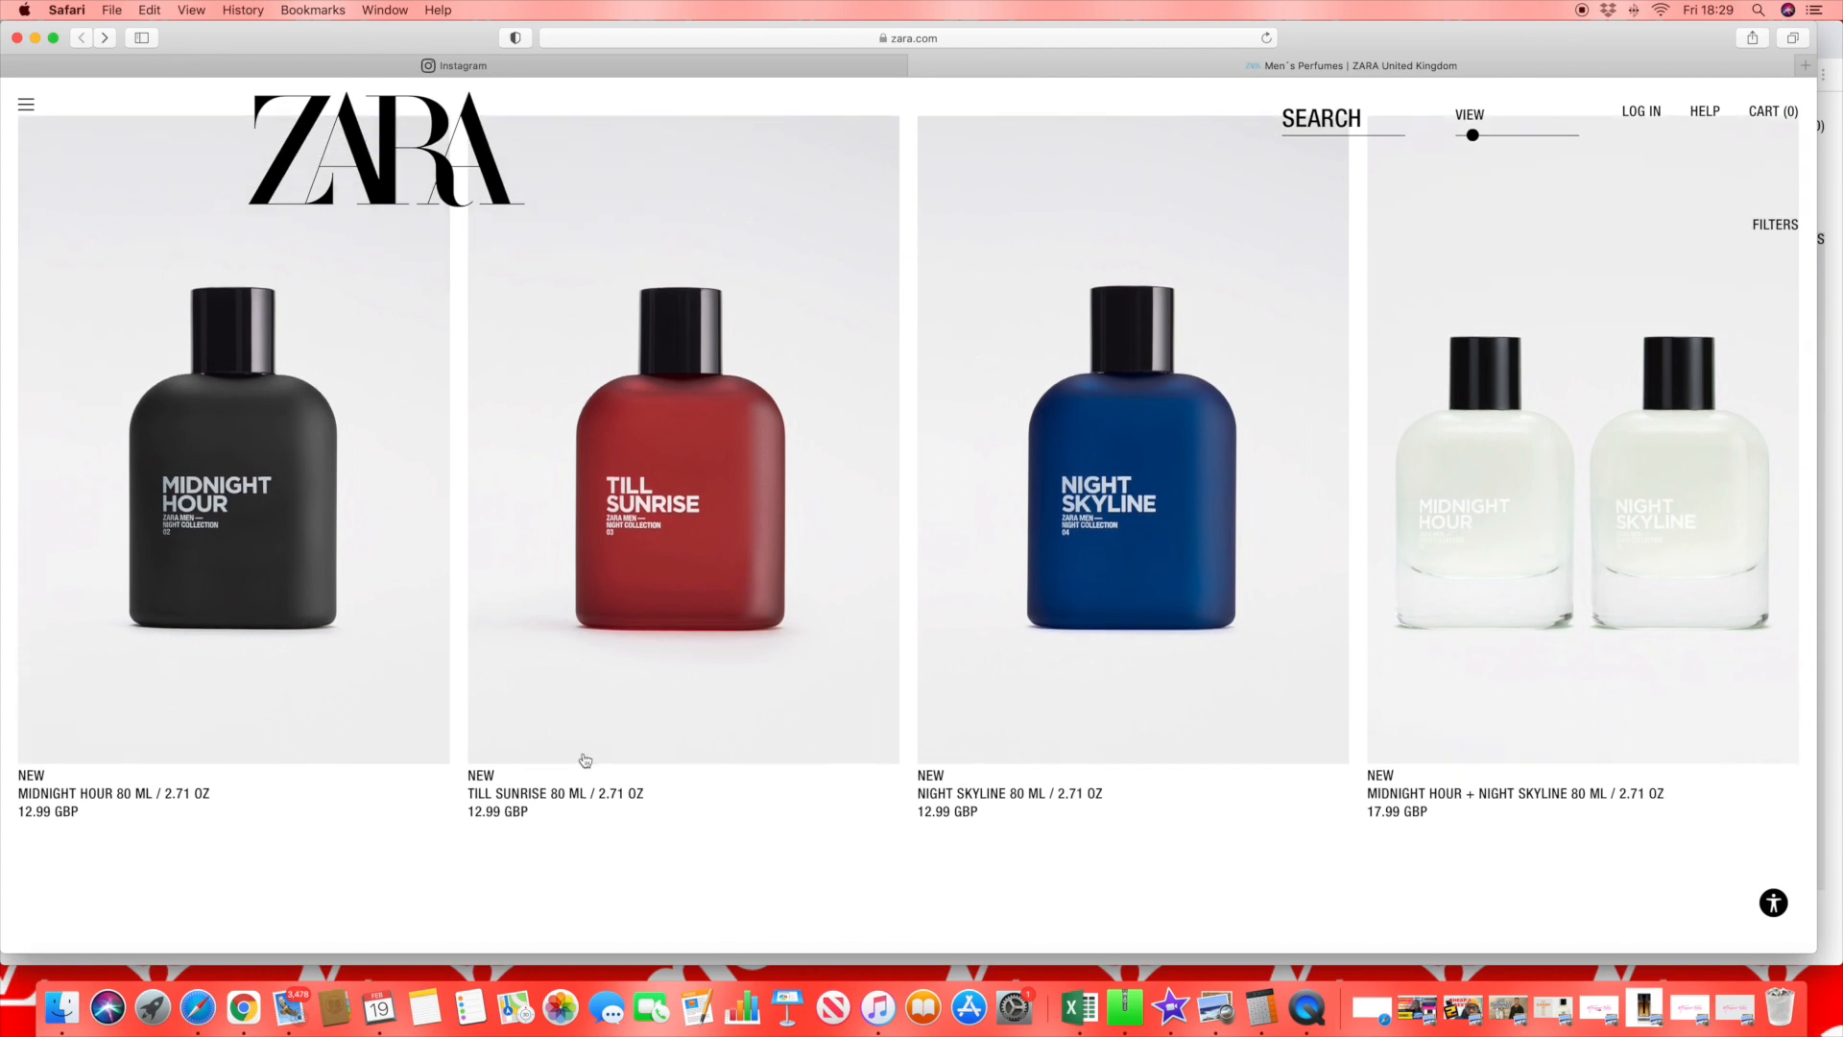
pyautogui.click(734, 709)
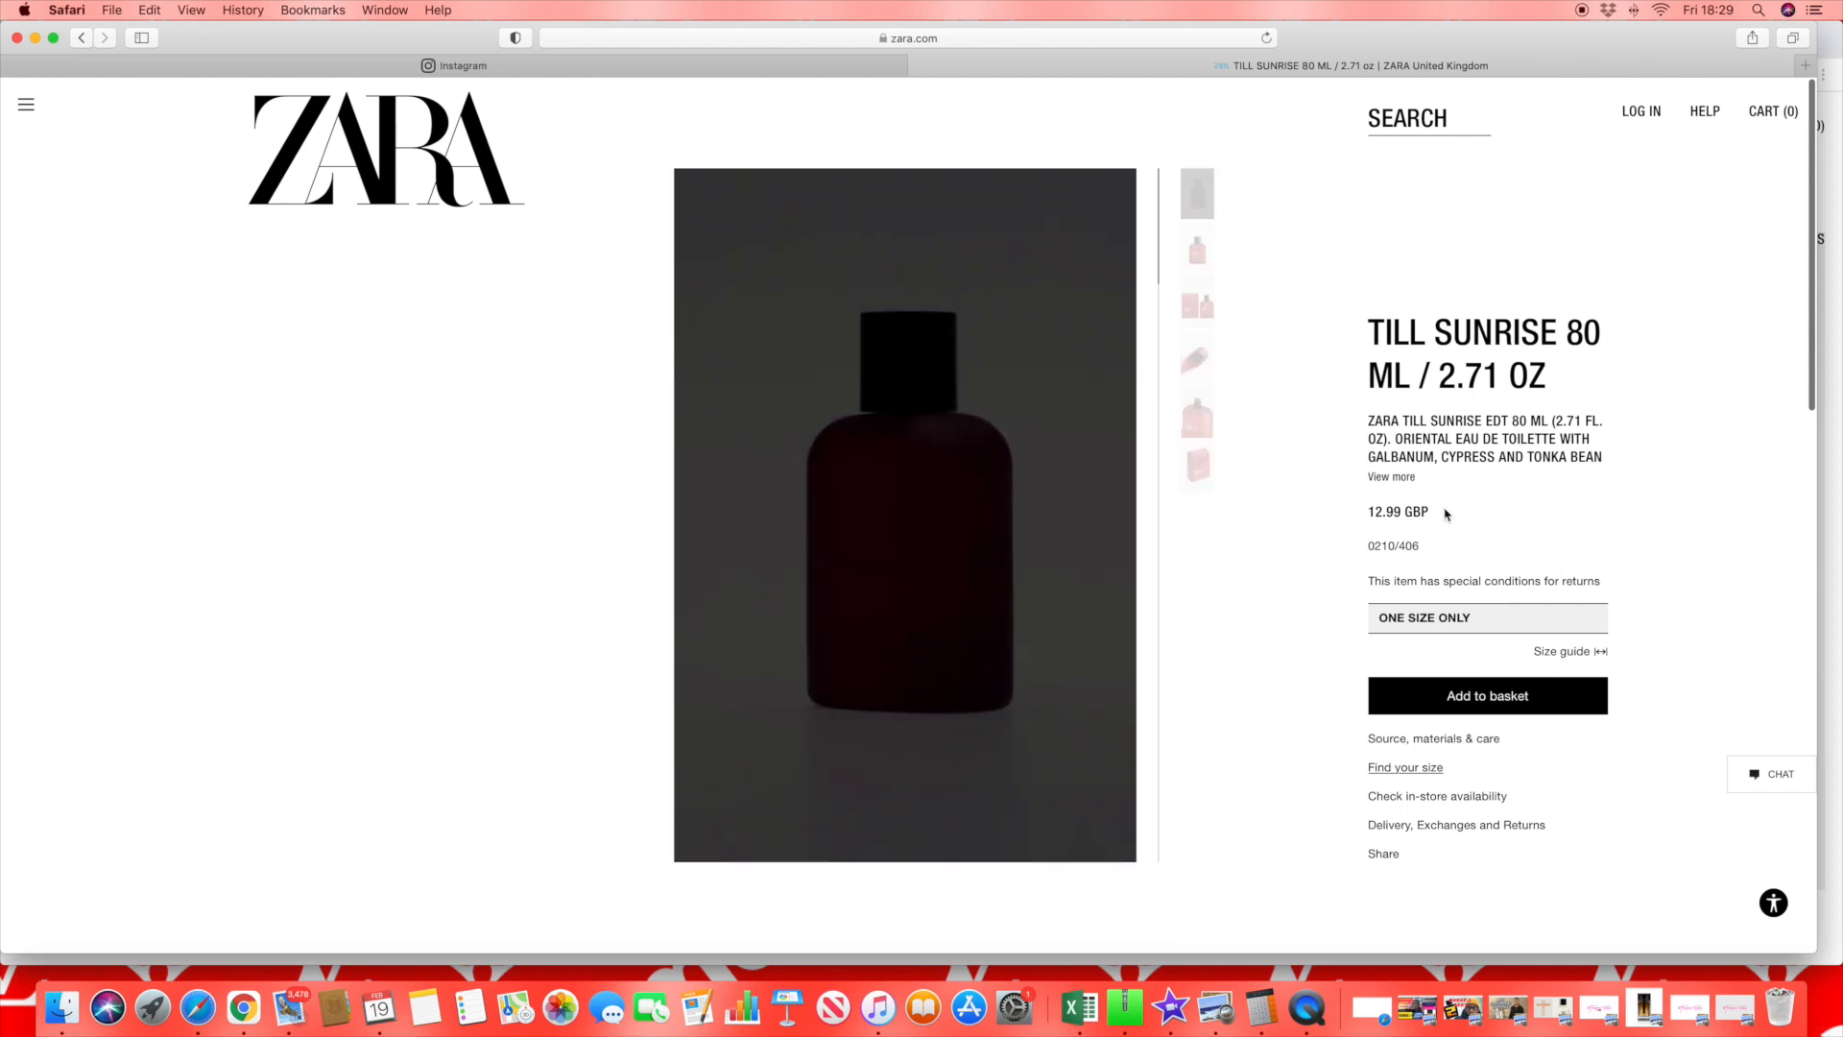
pyautogui.click(1391, 477)
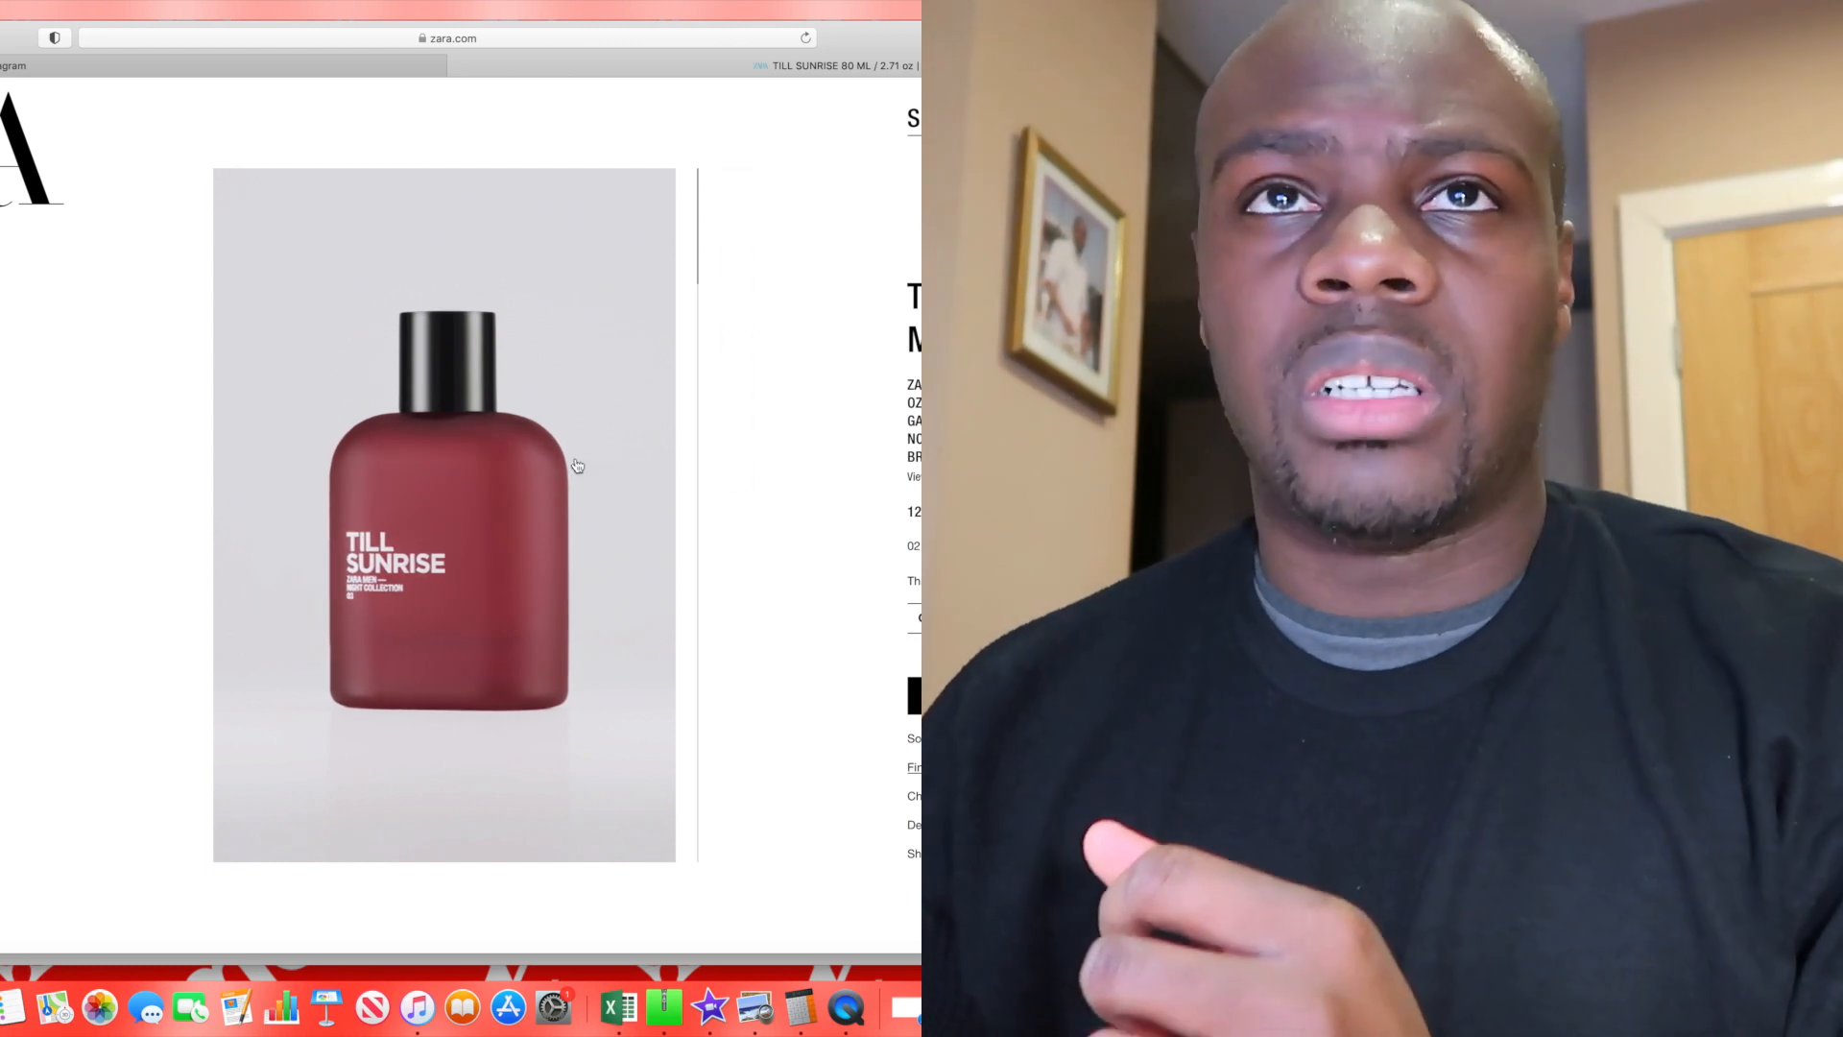
pyautogui.press('super+Left')
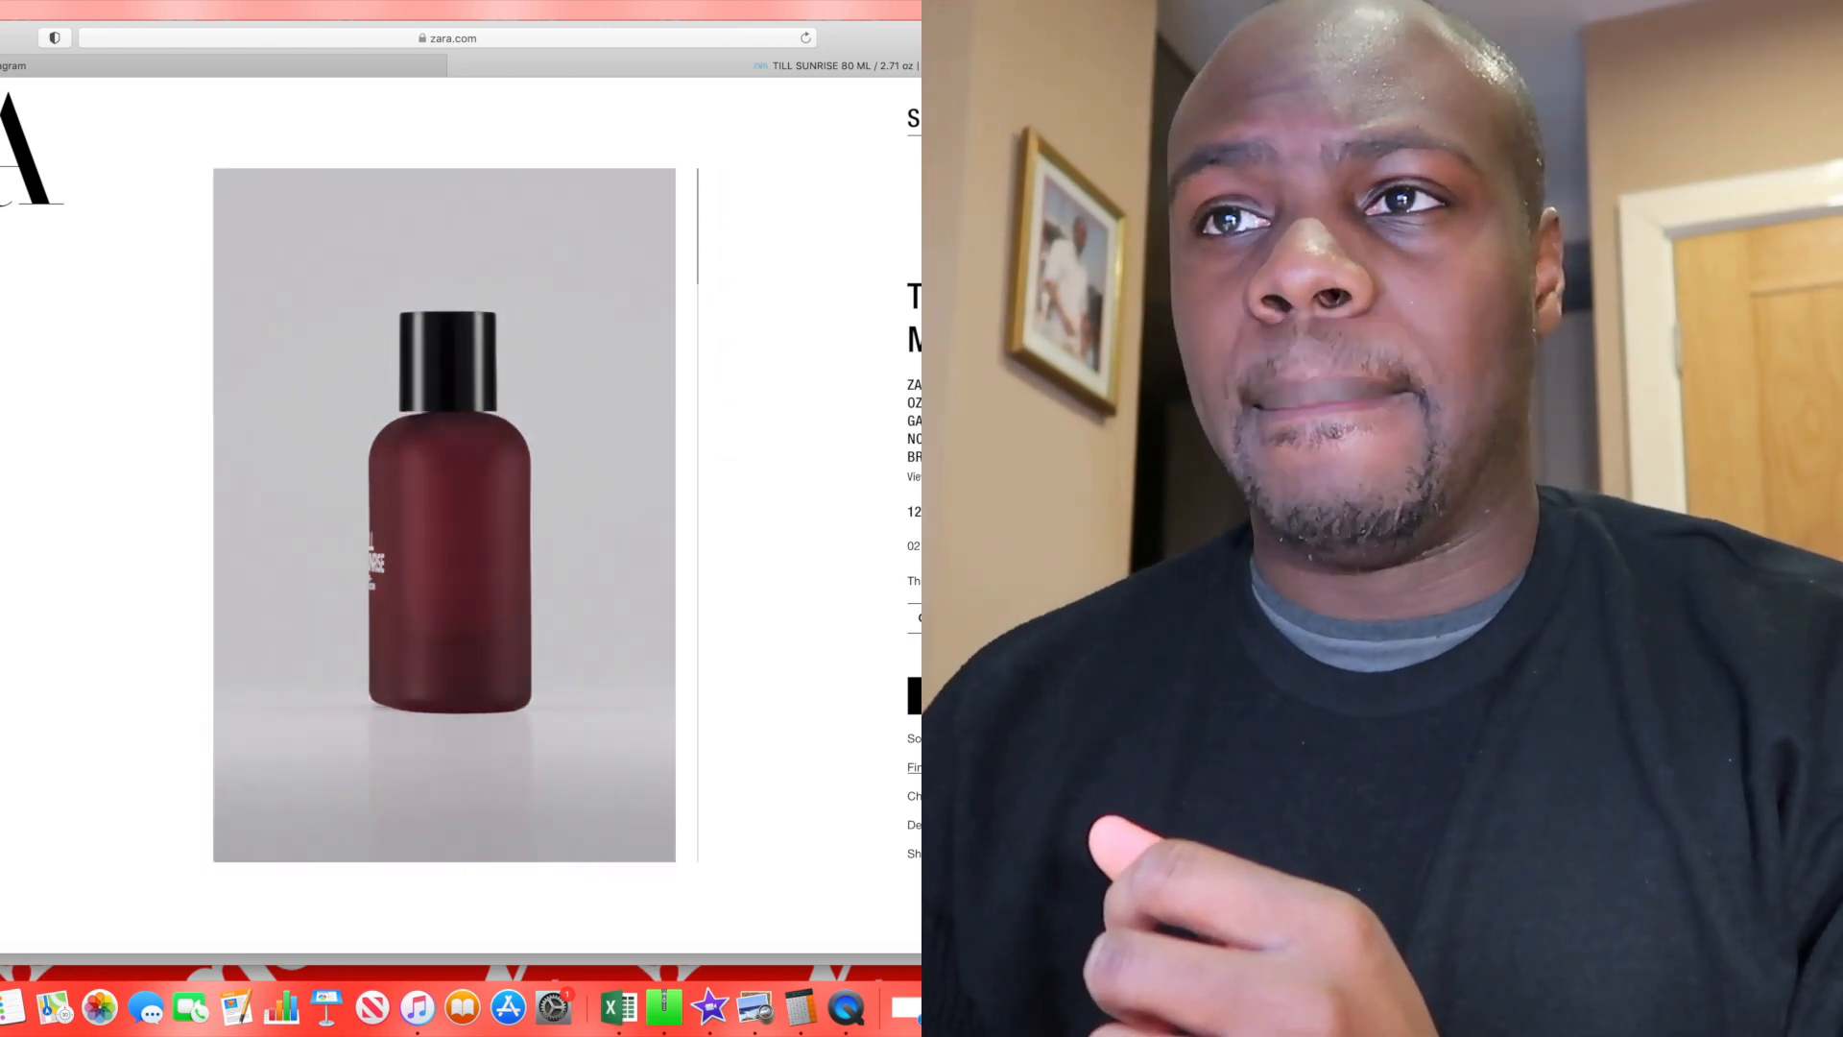
pyautogui.scroll(-5, 663, 606)
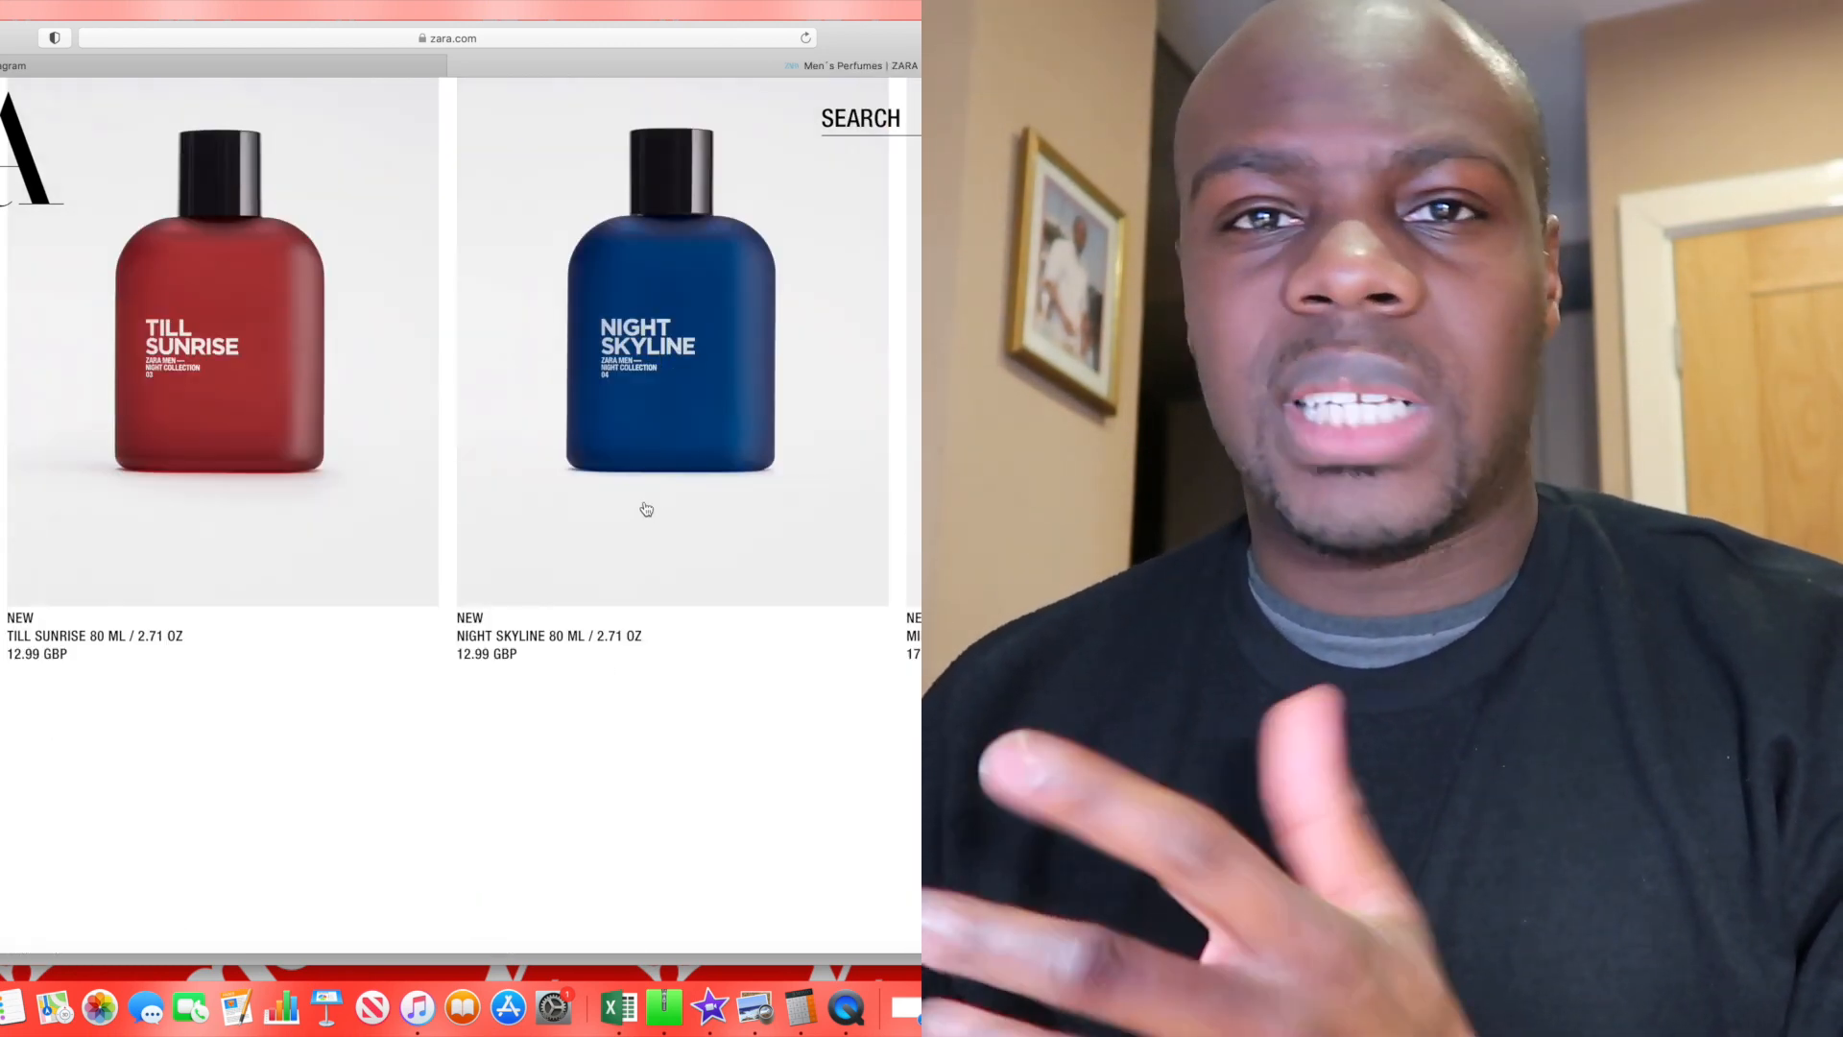
# - View the Night Skyline perfume page with ginger, artemisia and suede notes, then return to the listing
pyautogui.click(666, 464)
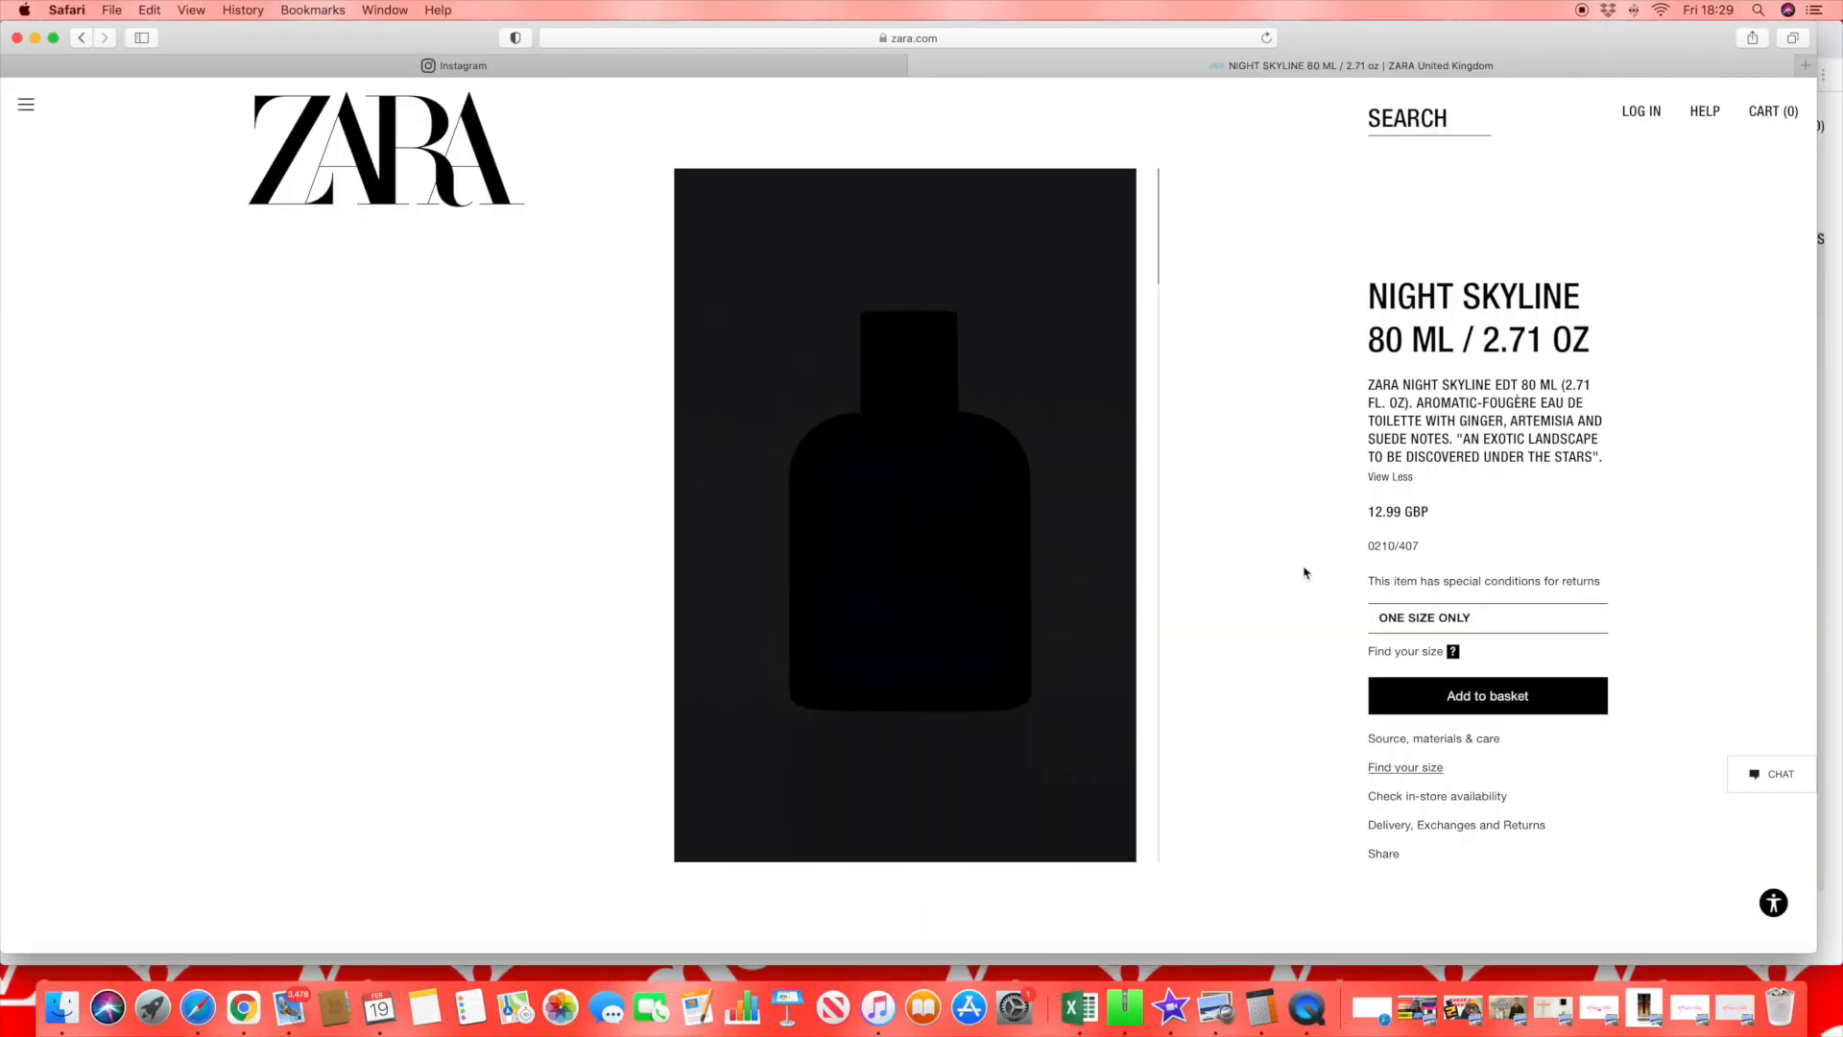
pyautogui.scroll(-2, 816, 626)
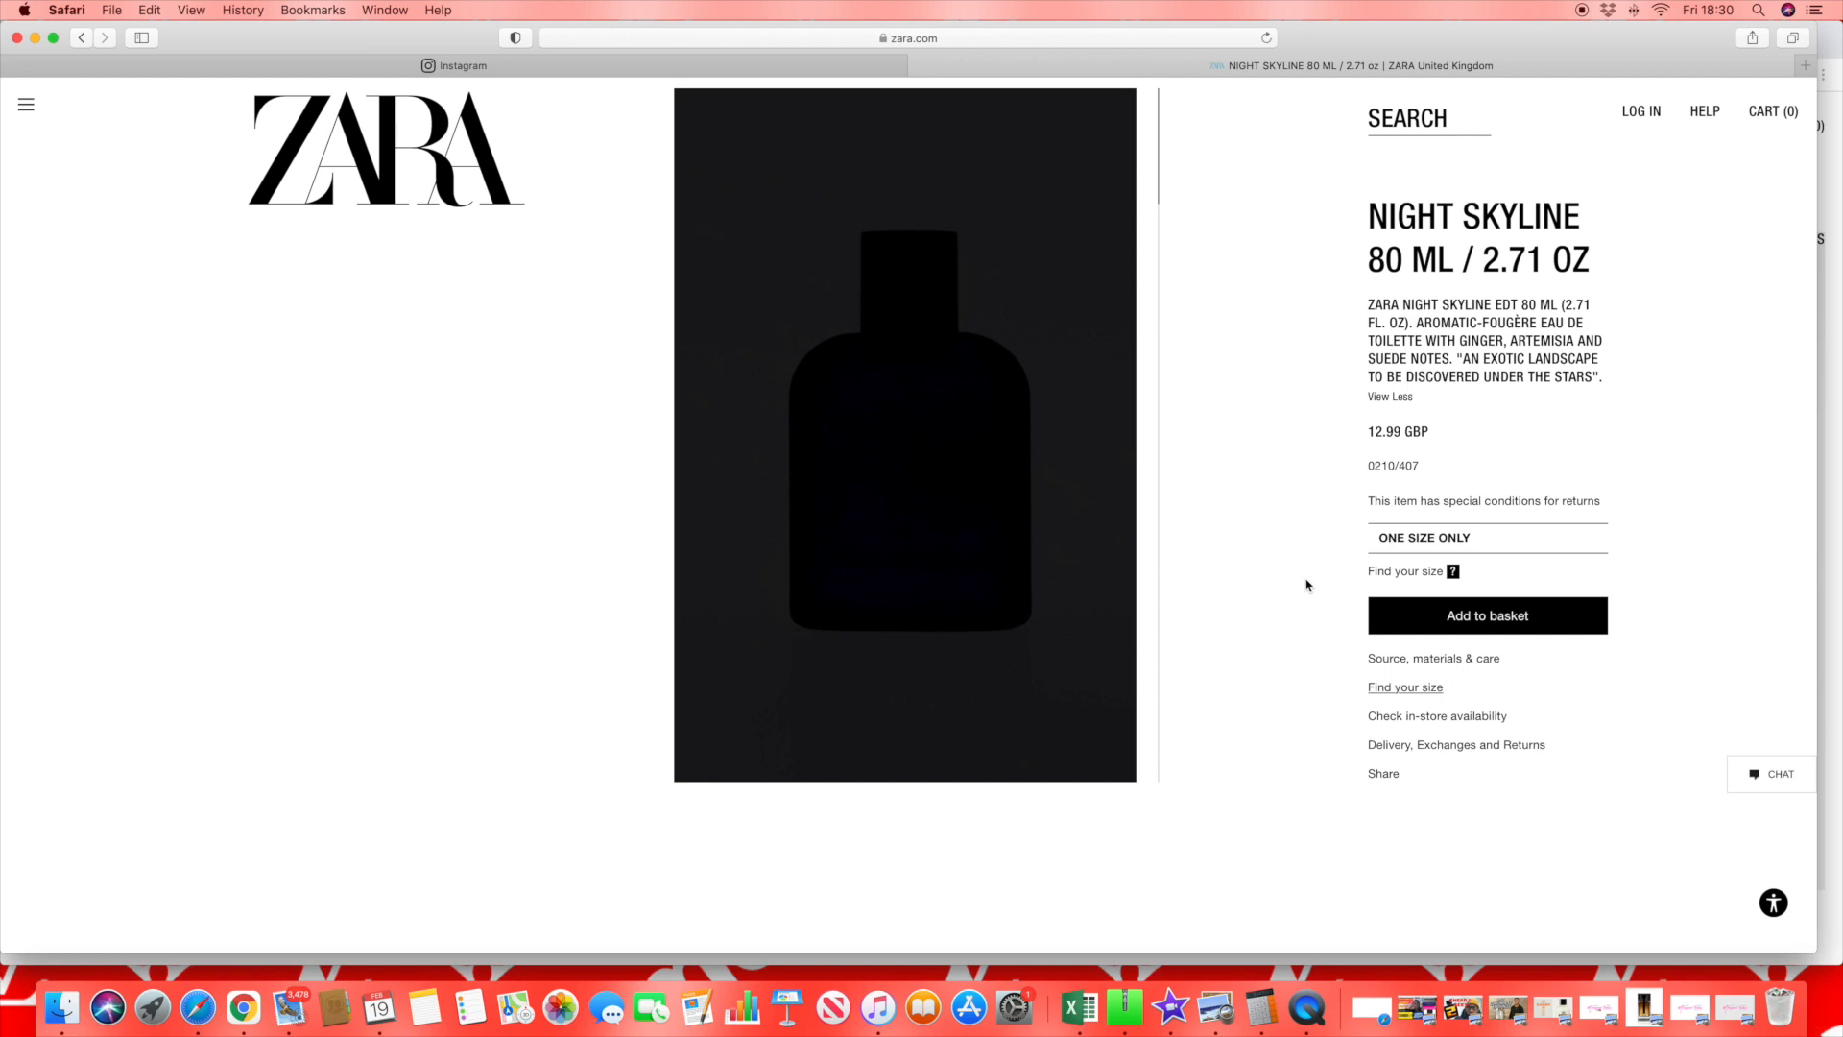
pyautogui.scroll(-10, 1287, 590)
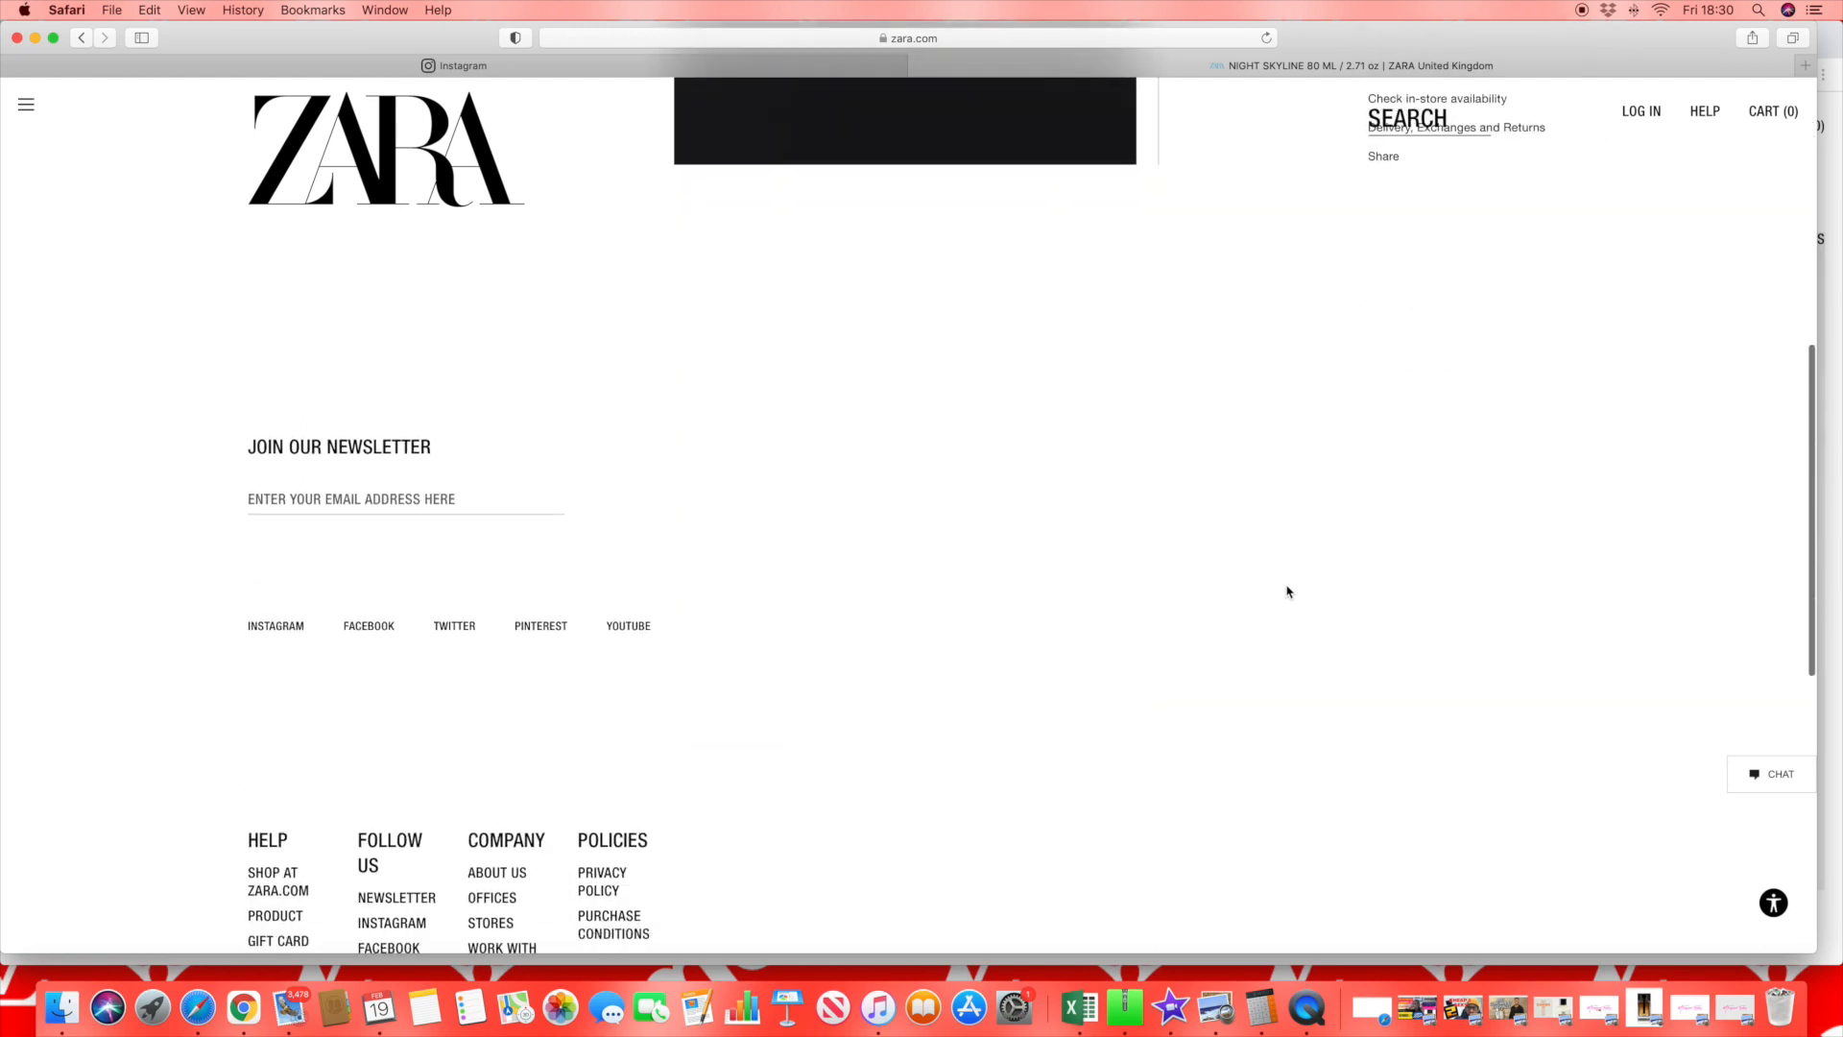
pyautogui.scroll(10, 1288, 590)
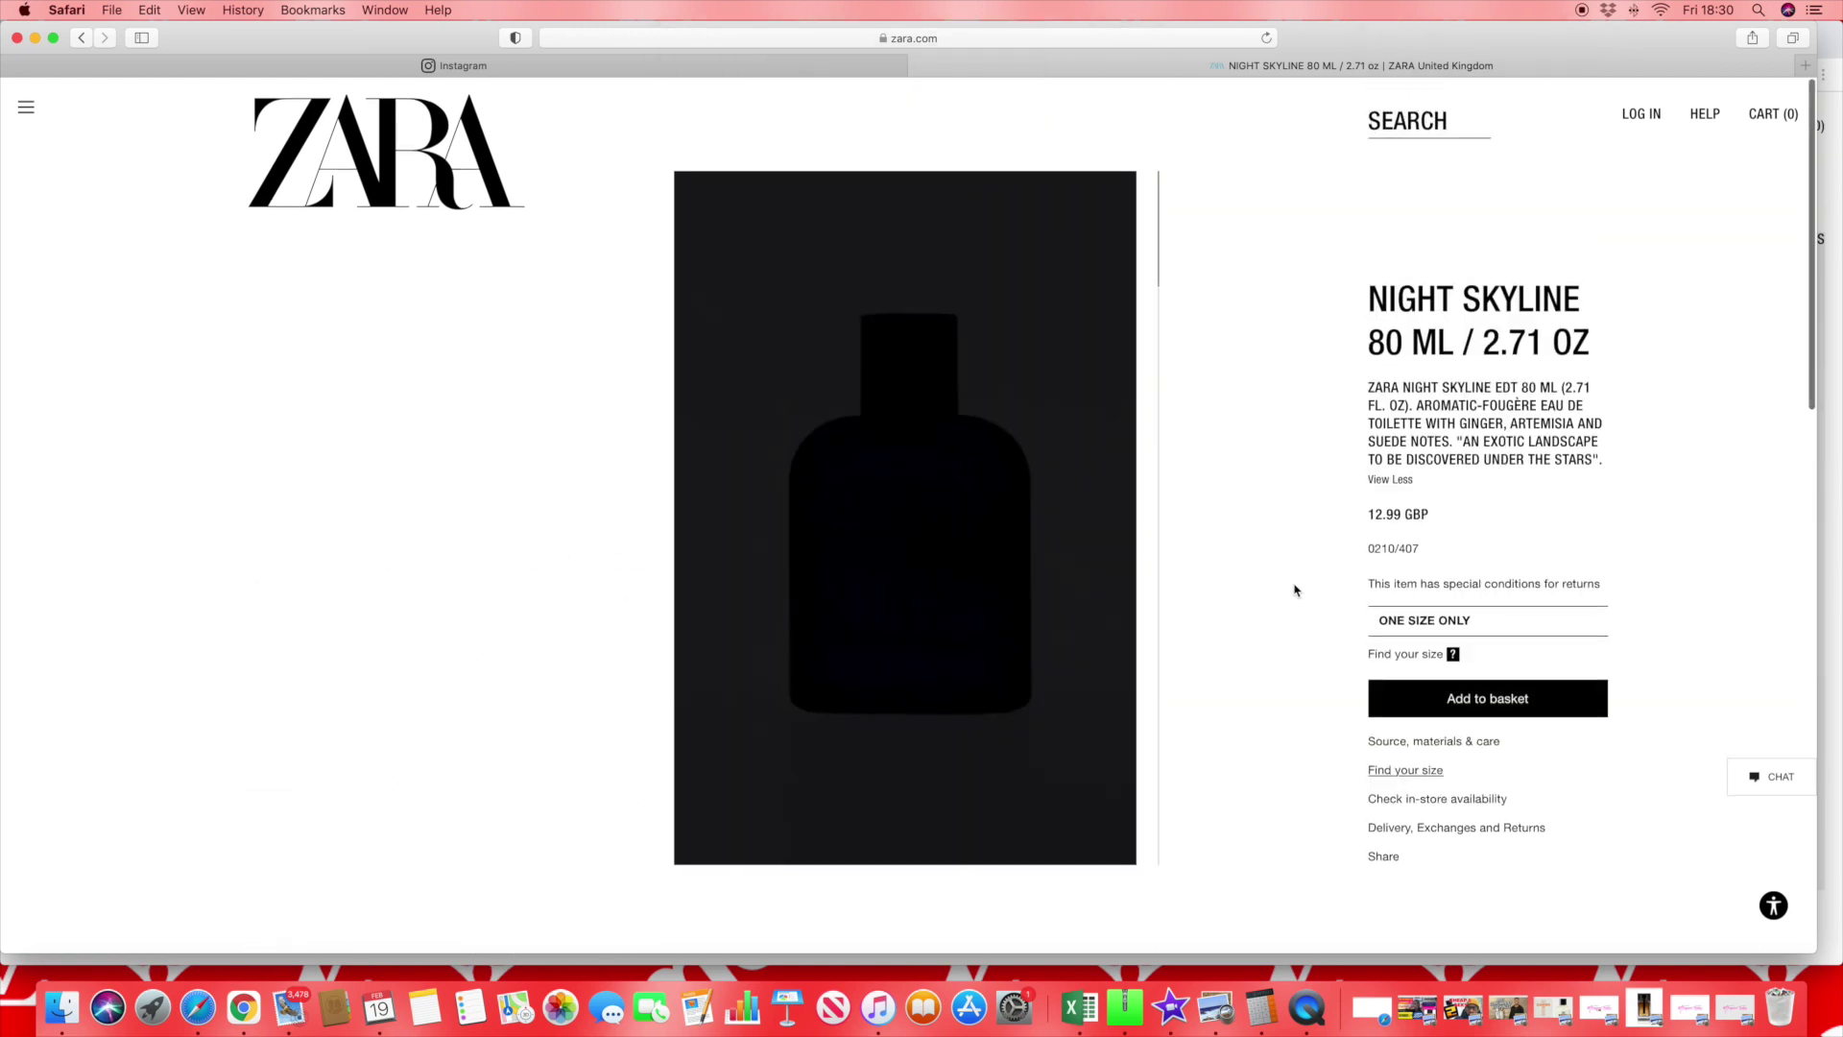
pyautogui.click(85, 38)
pyautogui.scroll(-5, 807, 482)
pyautogui.scroll(5, 807, 481)
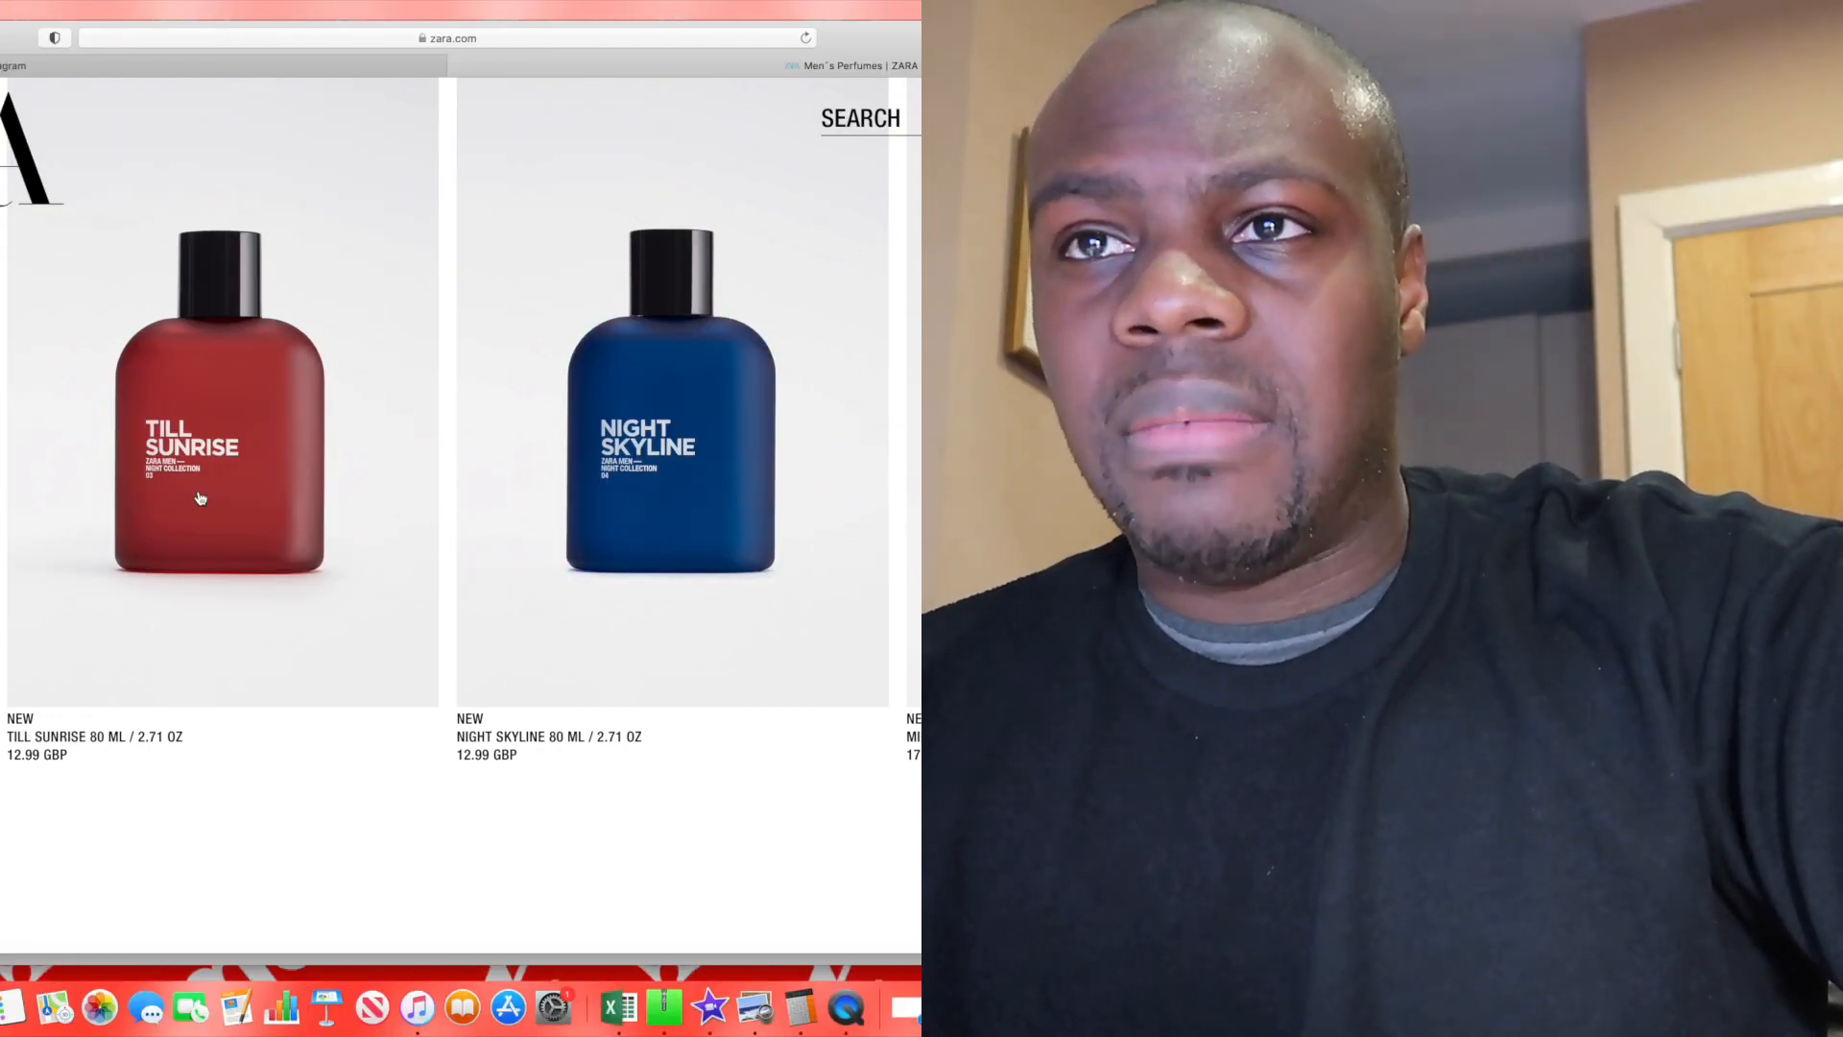
pyautogui.scroll(-5, 419, 621)
pyautogui.scroll(-5, 410, 564)
pyautogui.scroll(-5, 409, 564)
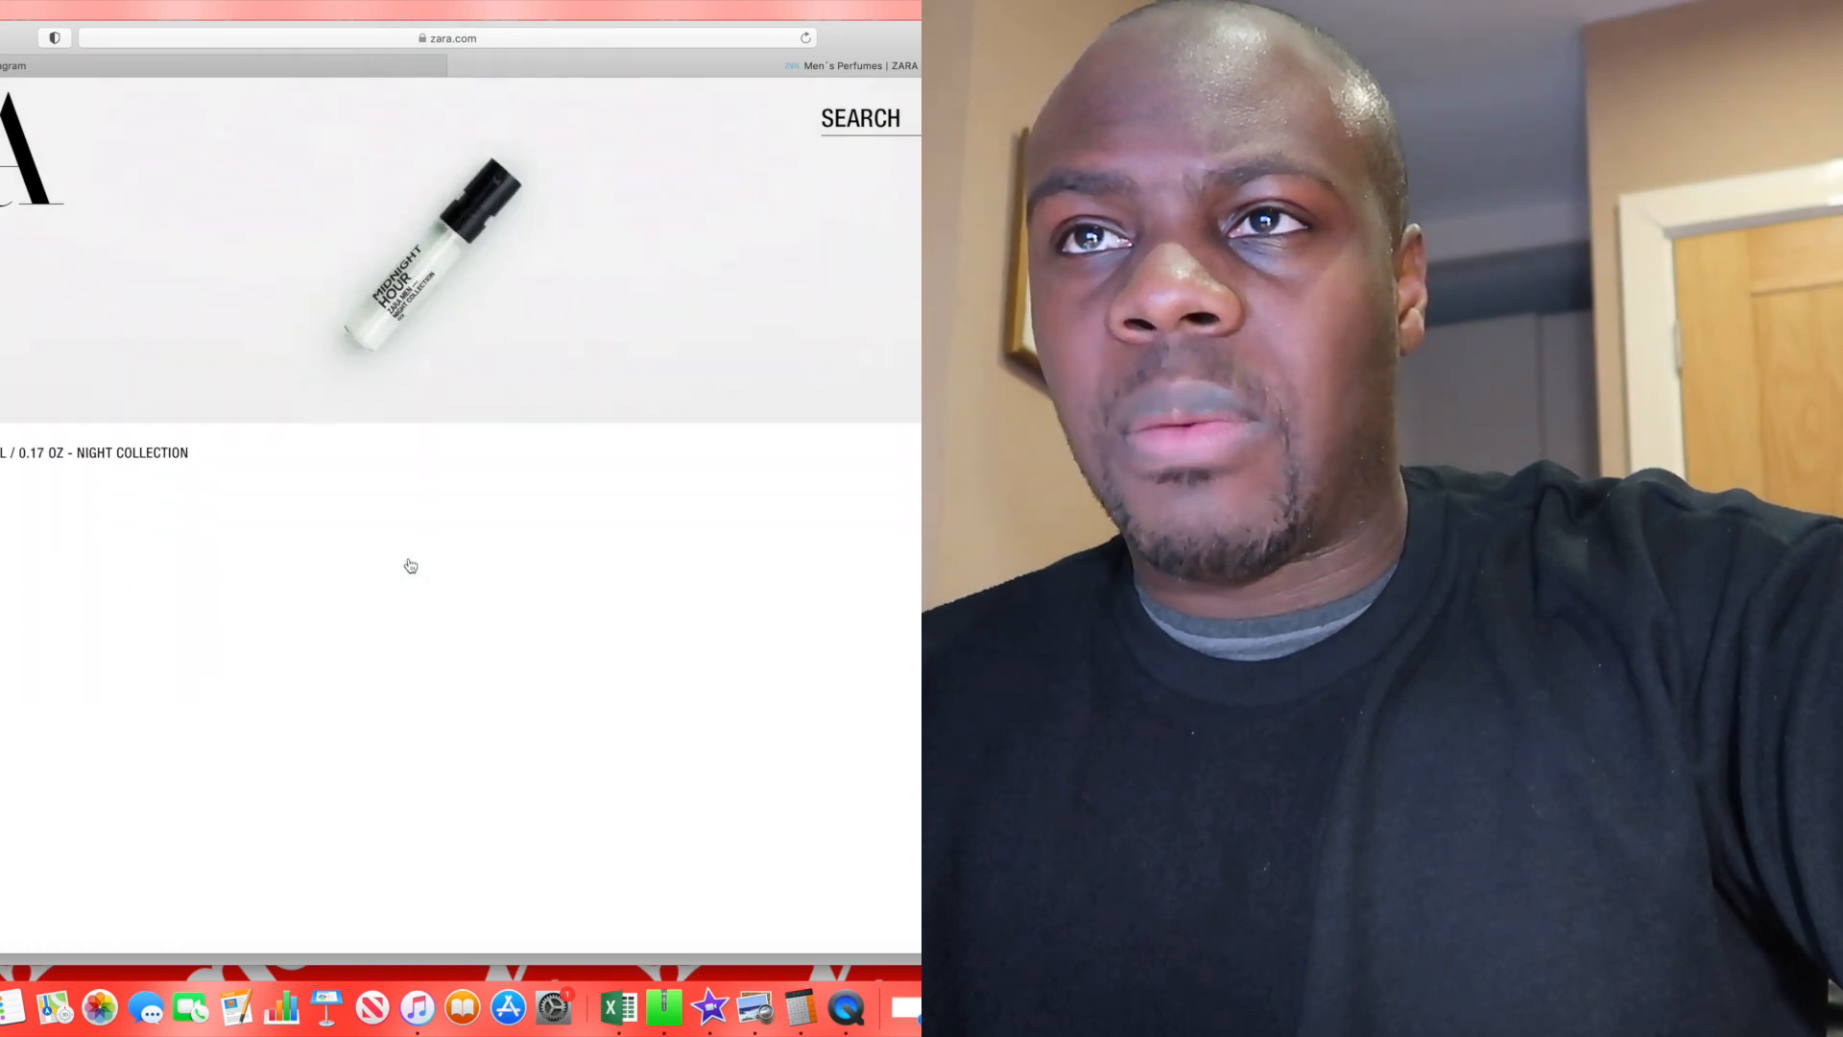
pyautogui.scroll(-5, 410, 565)
pyautogui.scroll(-3, 410, 564)
pyautogui.scroll(-5, 410, 566)
pyautogui.scroll(8, 411, 567)
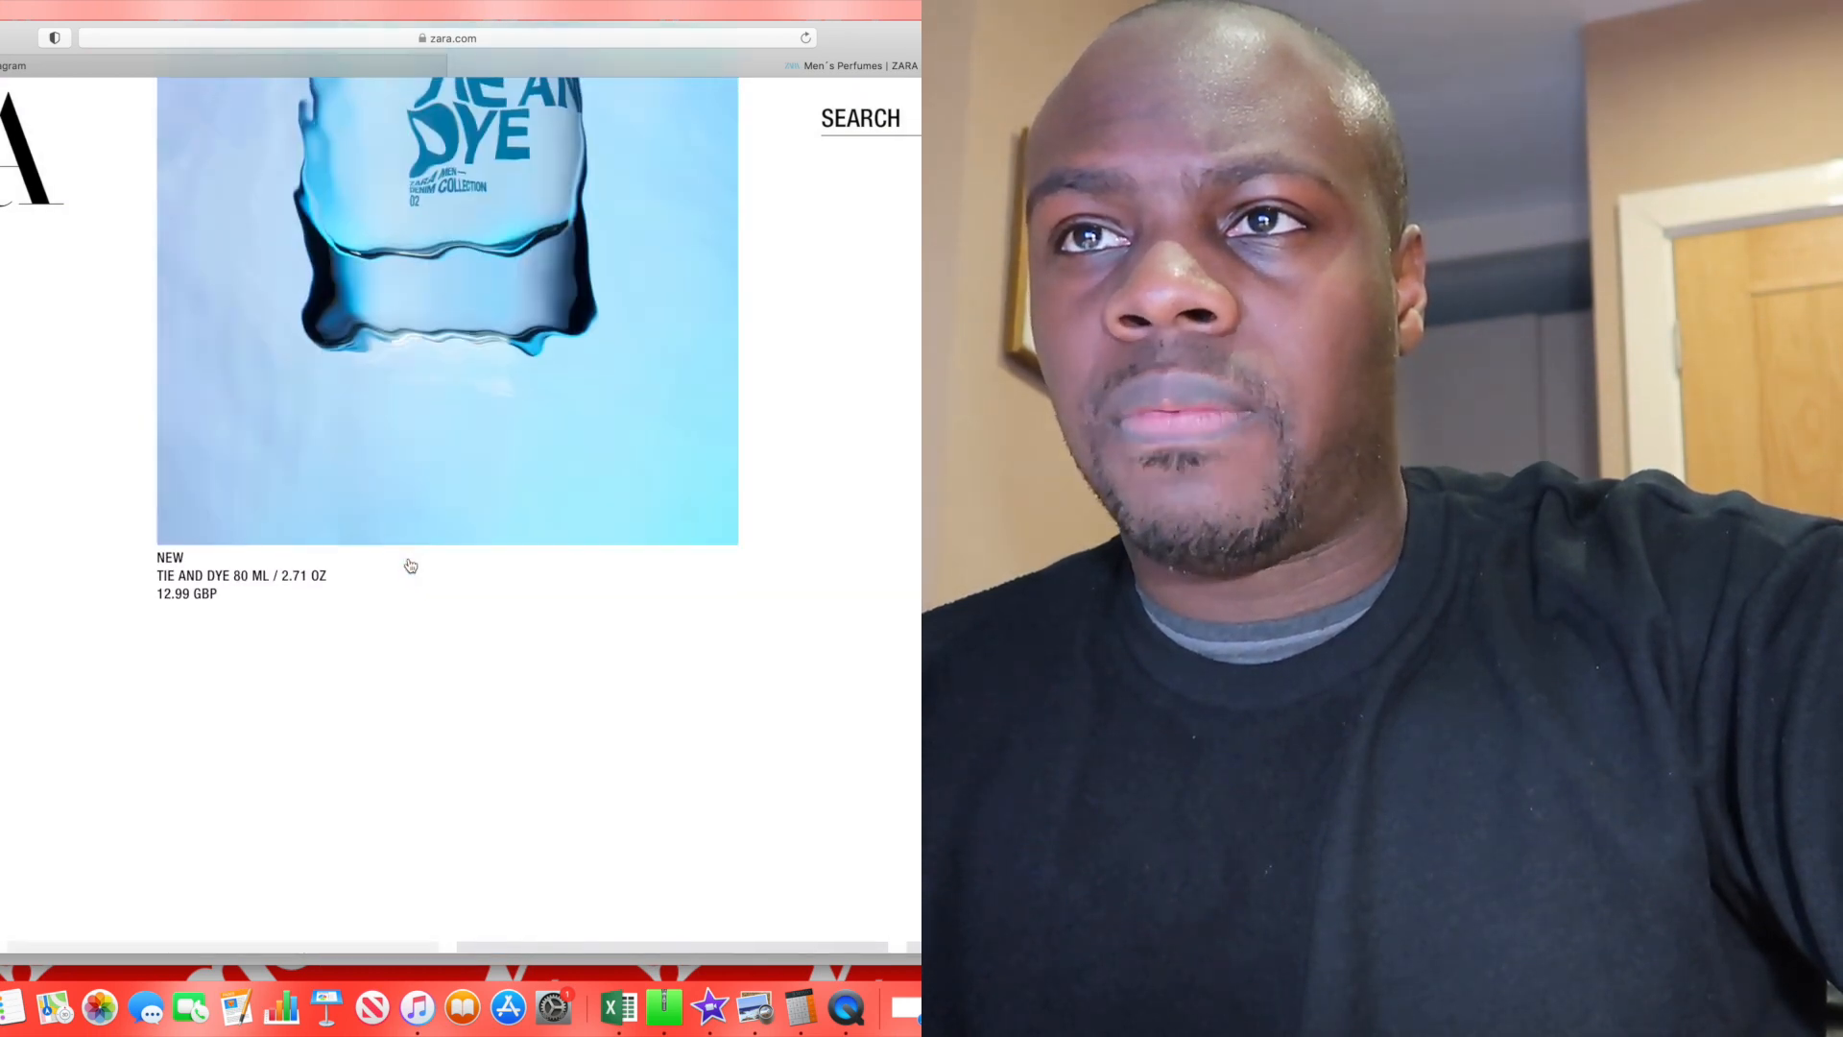
pyautogui.scroll(3, 411, 566)
pyautogui.scroll(2, 410, 566)
pyautogui.scroll(-5, 411, 566)
pyautogui.scroll(-4, 411, 566)
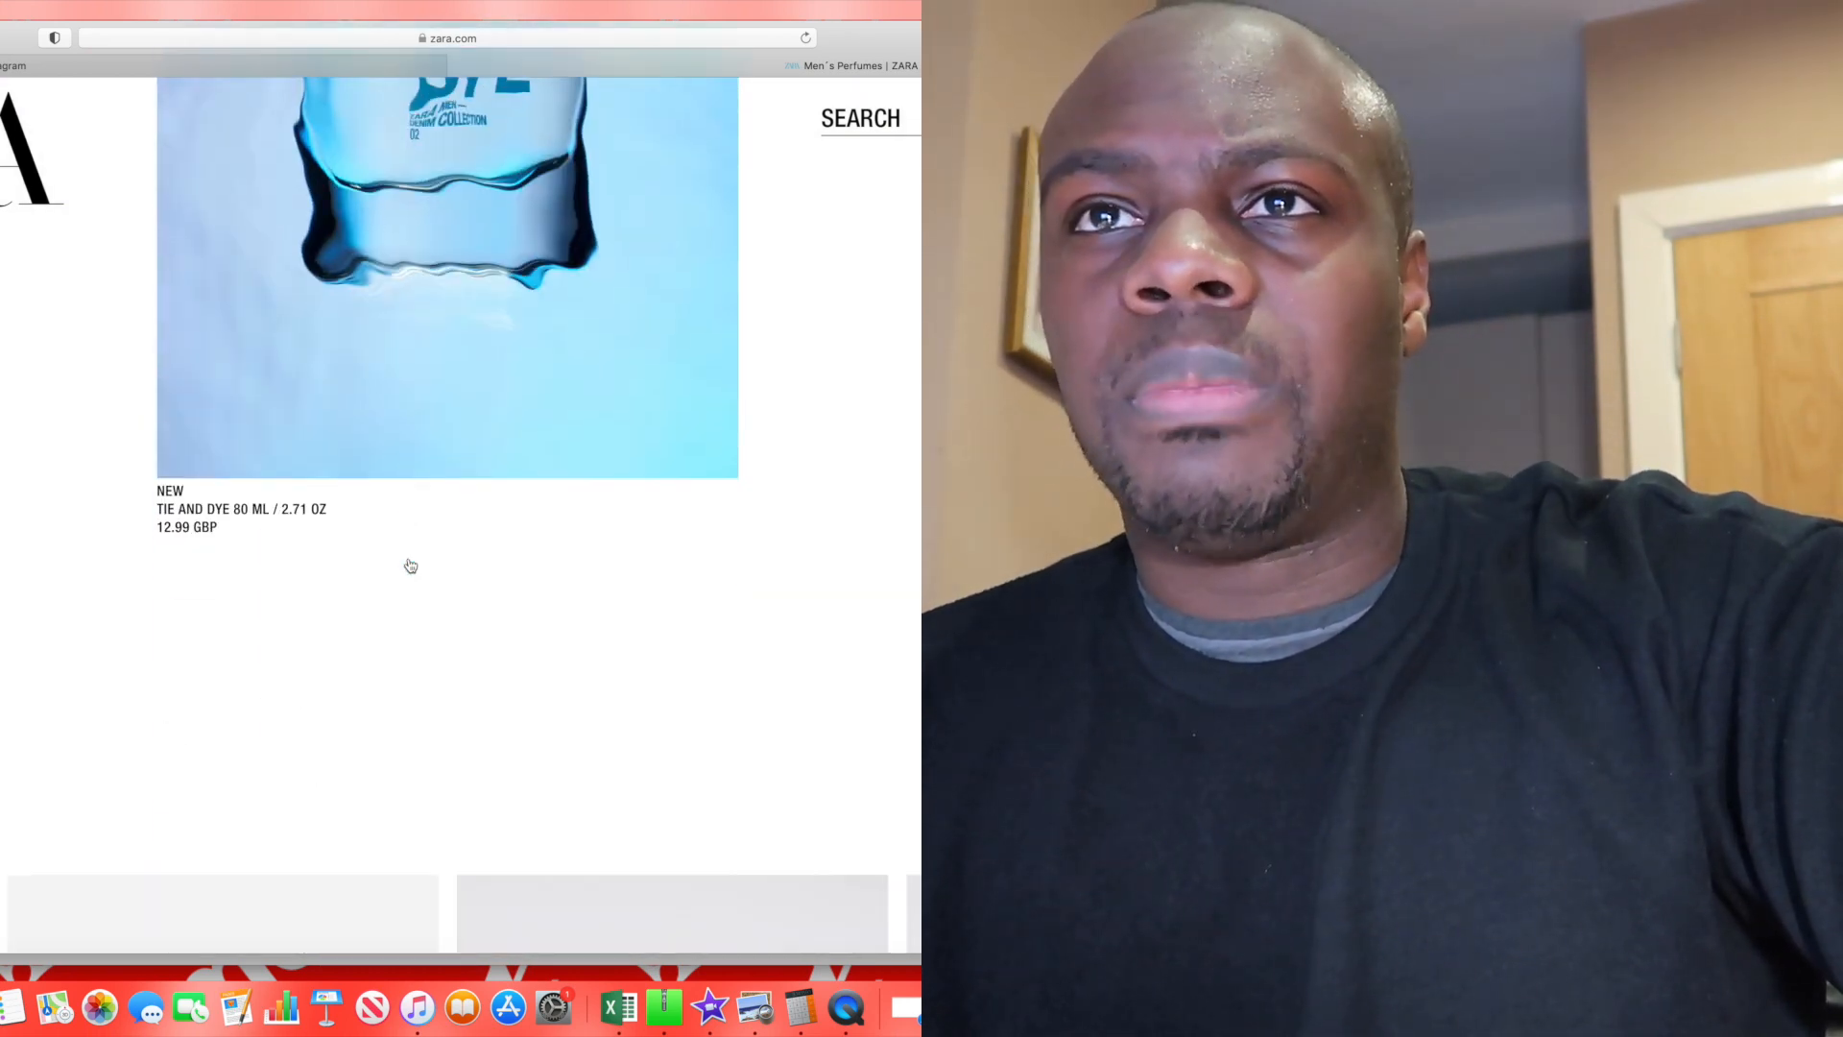
pyautogui.scroll(-2, 411, 567)
pyautogui.scroll(-2, 411, 566)
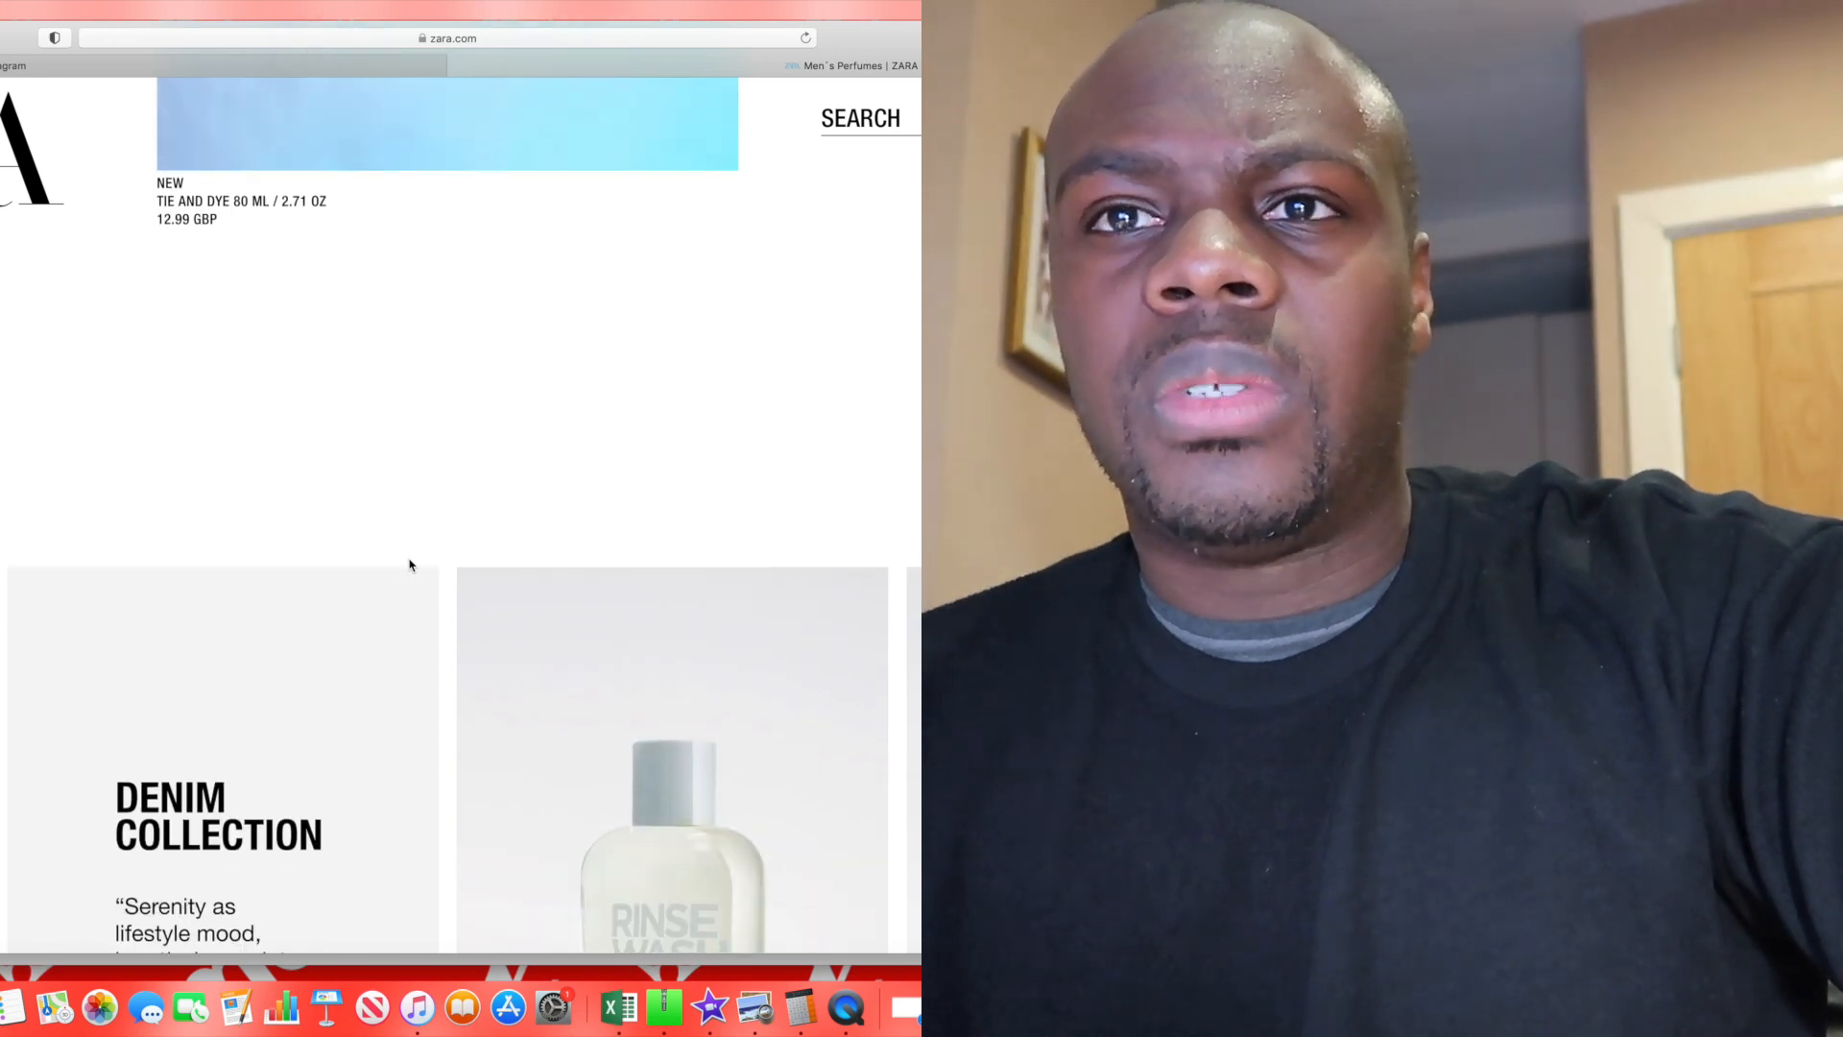
pyautogui.scroll(-3, 869, 564)
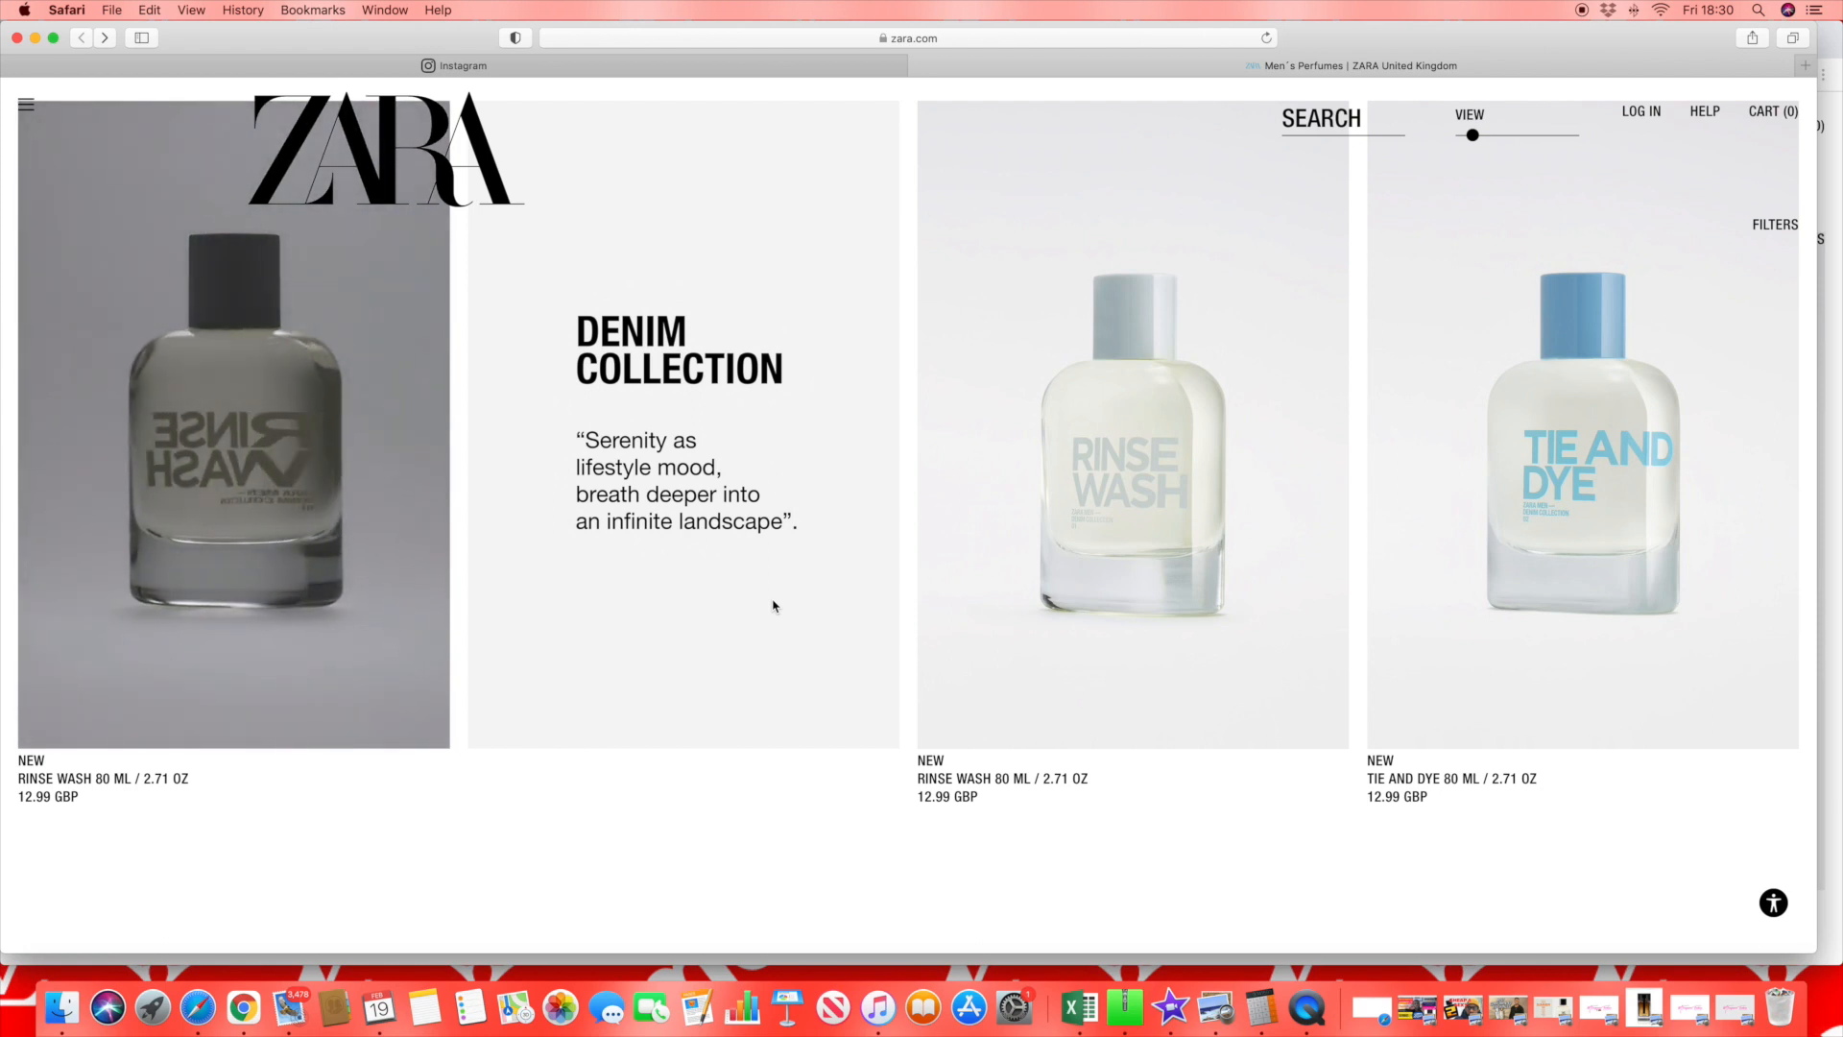
pyautogui.scroll(-2, 774, 606)
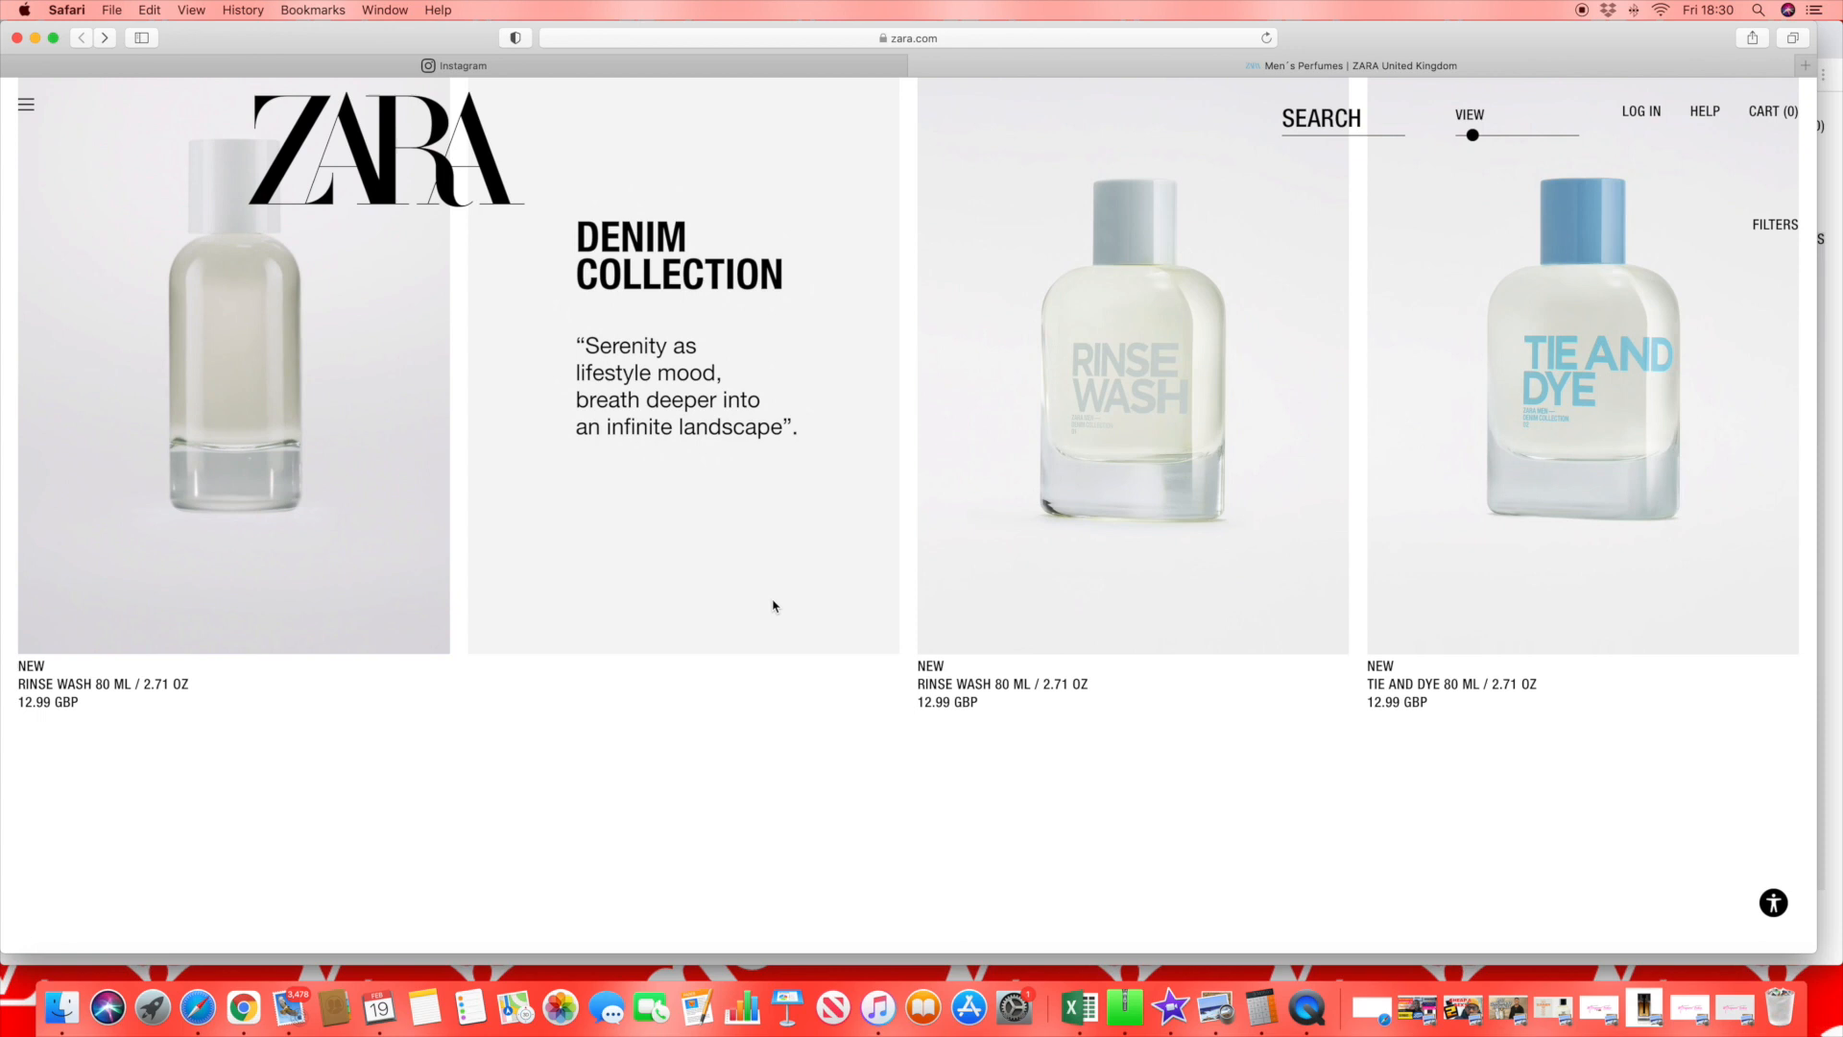
pyautogui.scroll(-2, 364, 687)
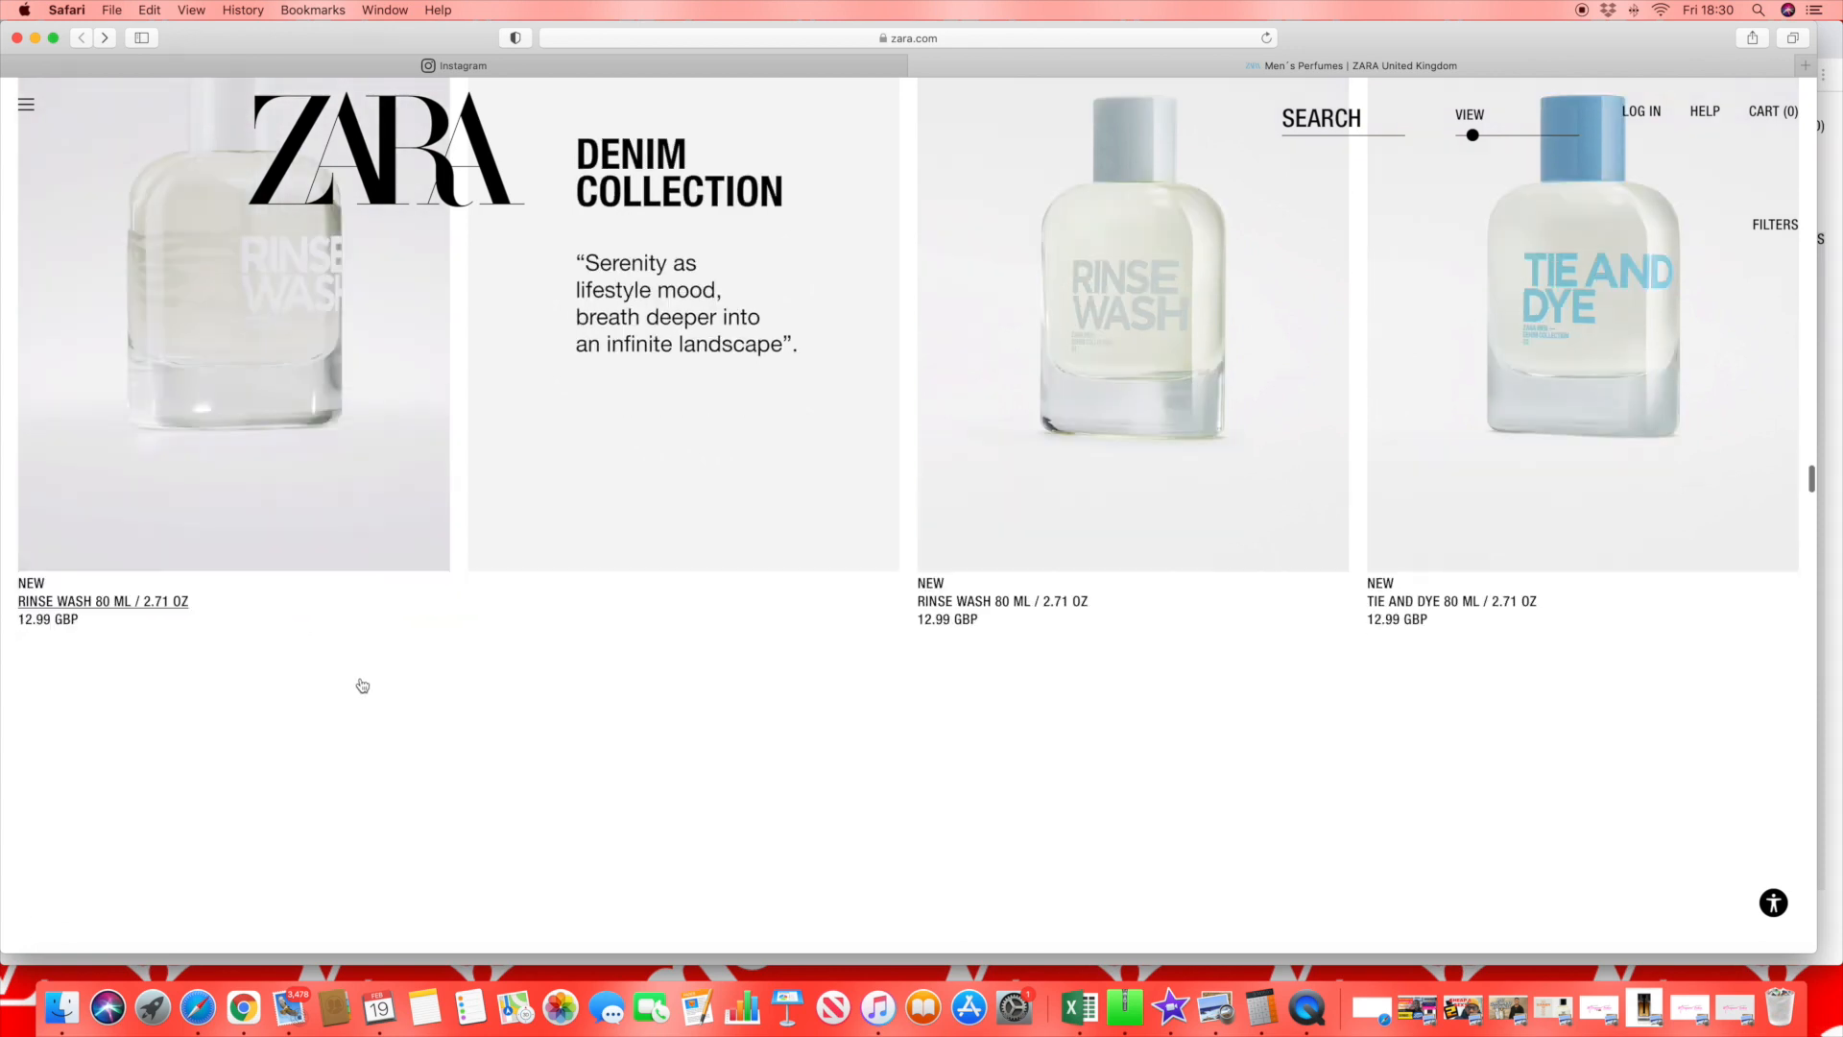
pyautogui.scroll(-1, 363, 686)
pyautogui.scroll(2, 298, 687)
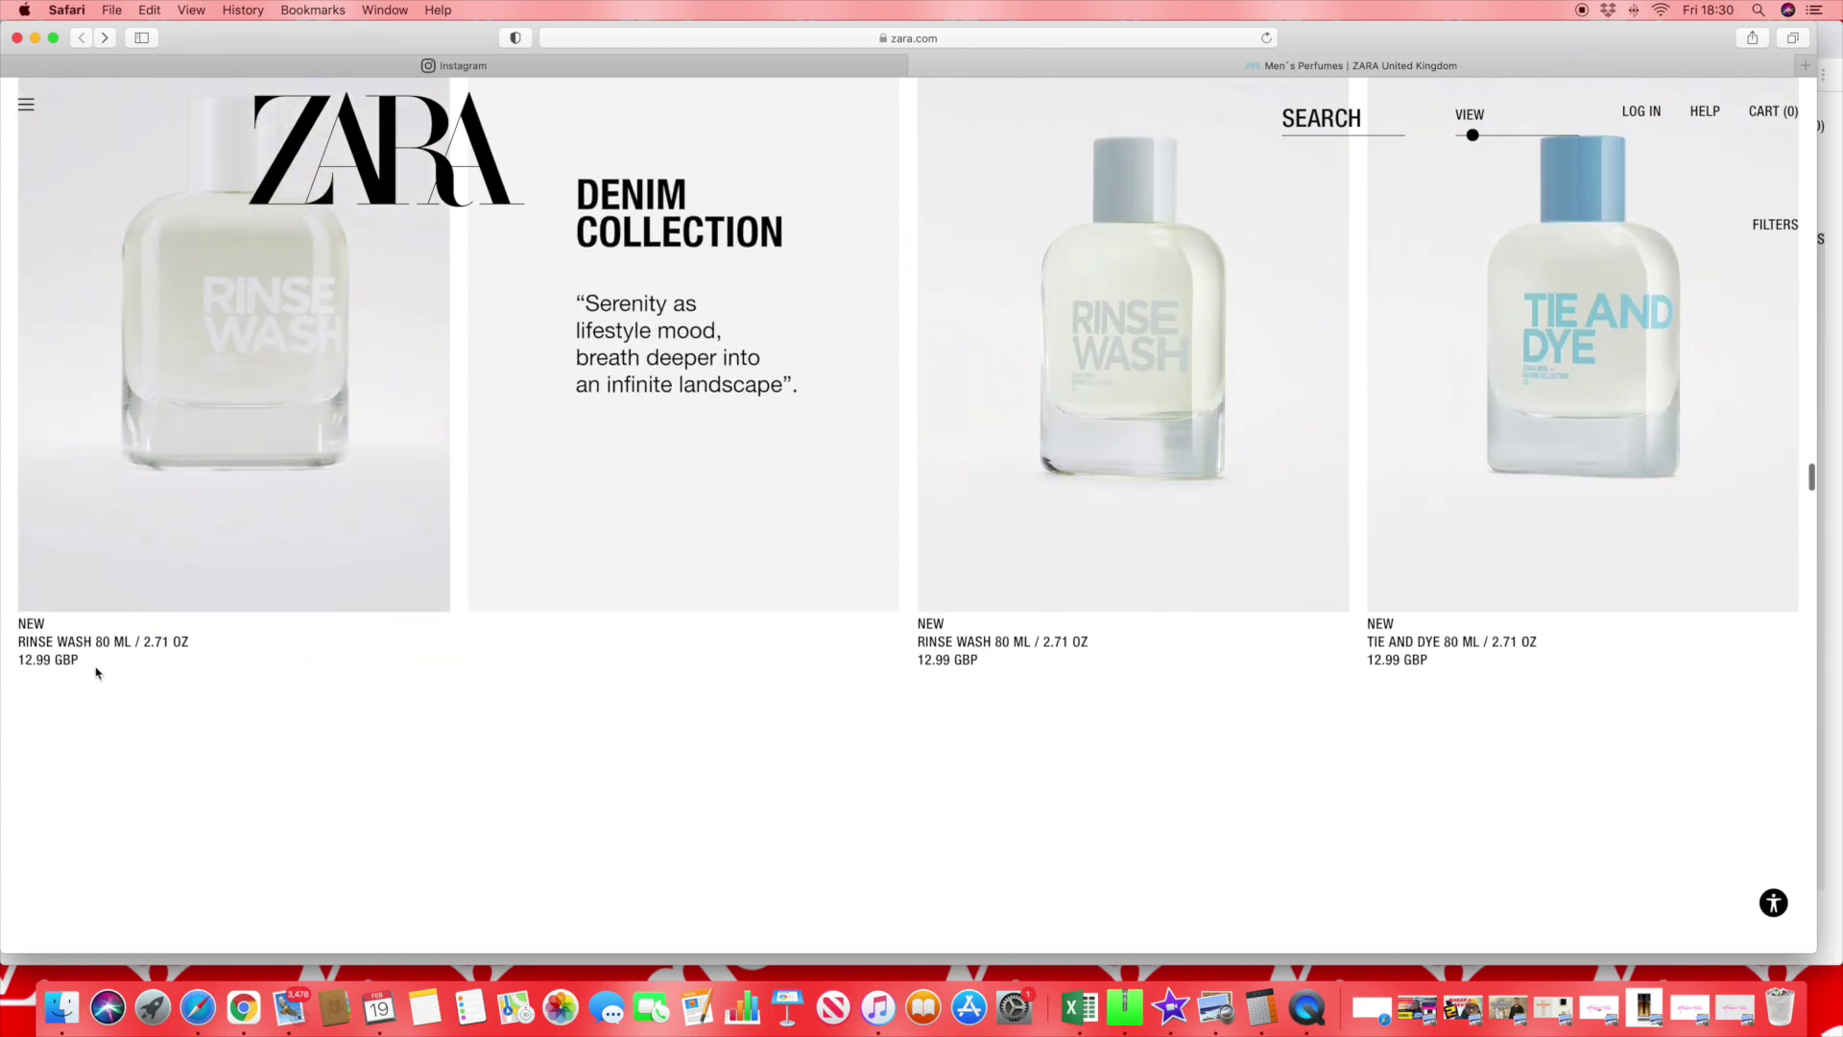
pyautogui.click(229, 704)
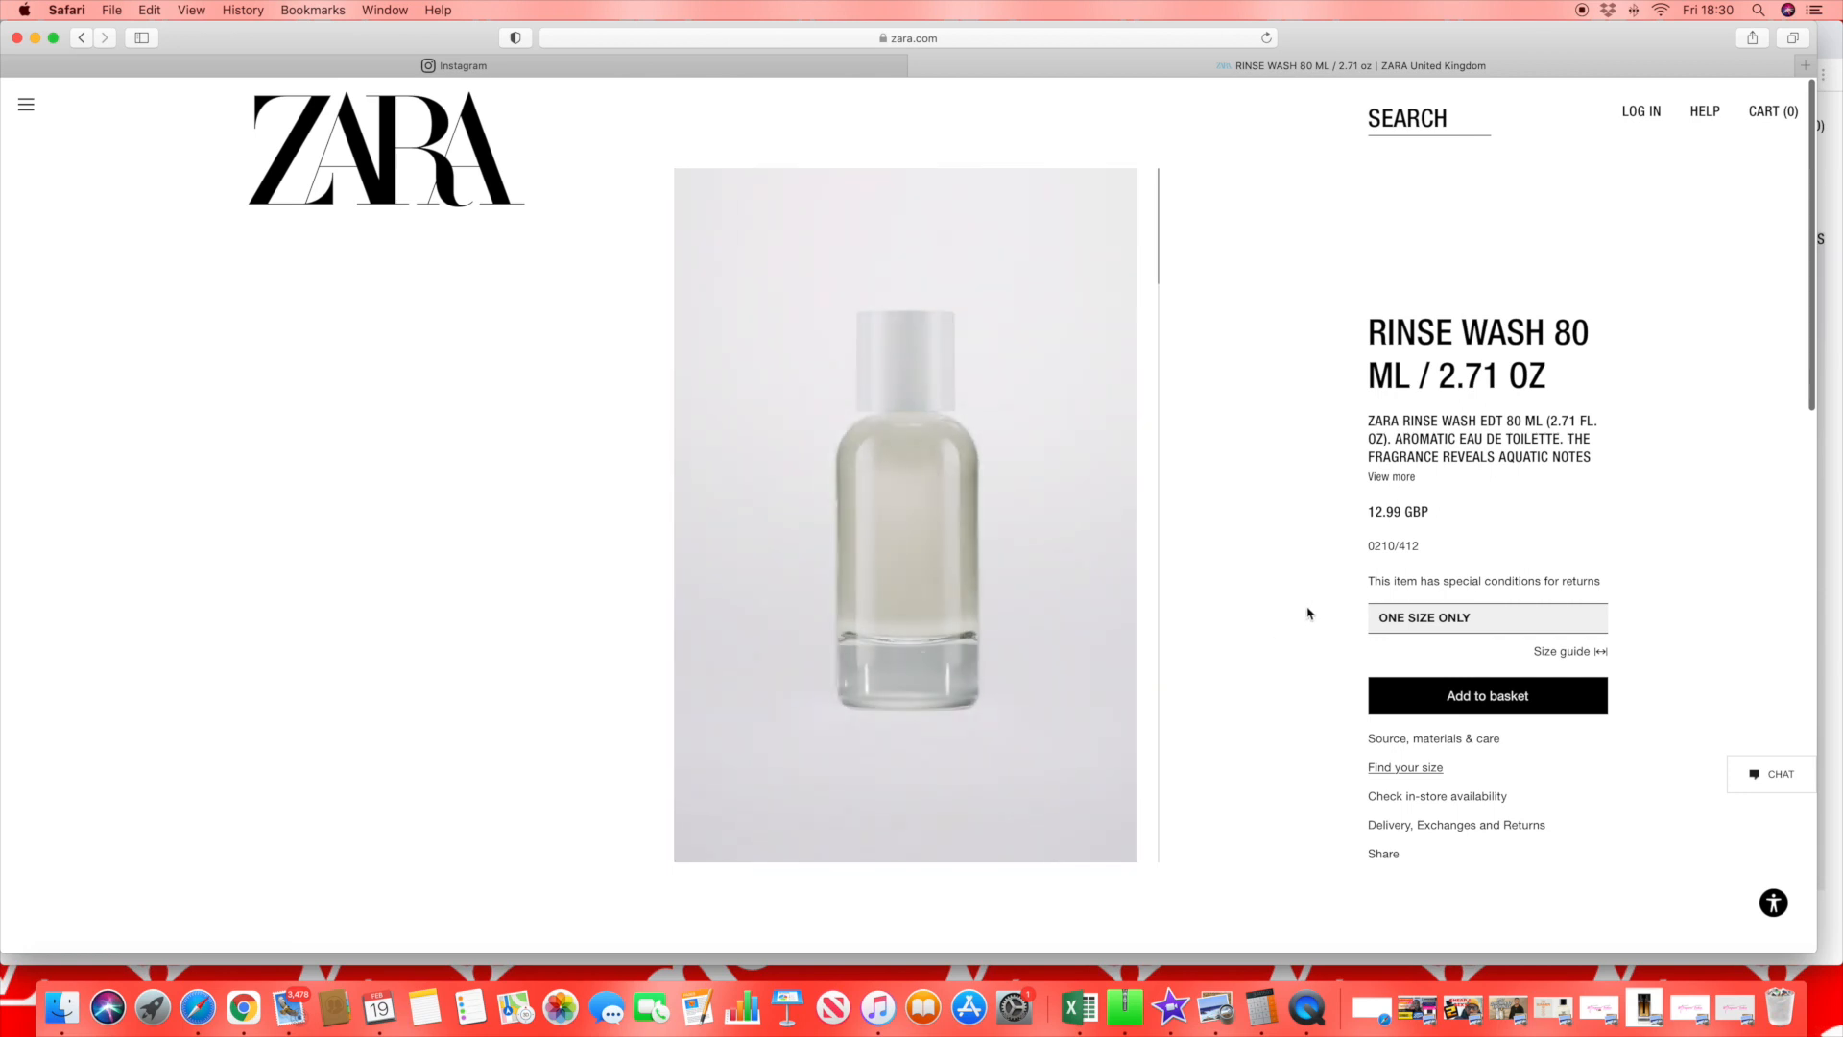
pyautogui.click(1397, 481)
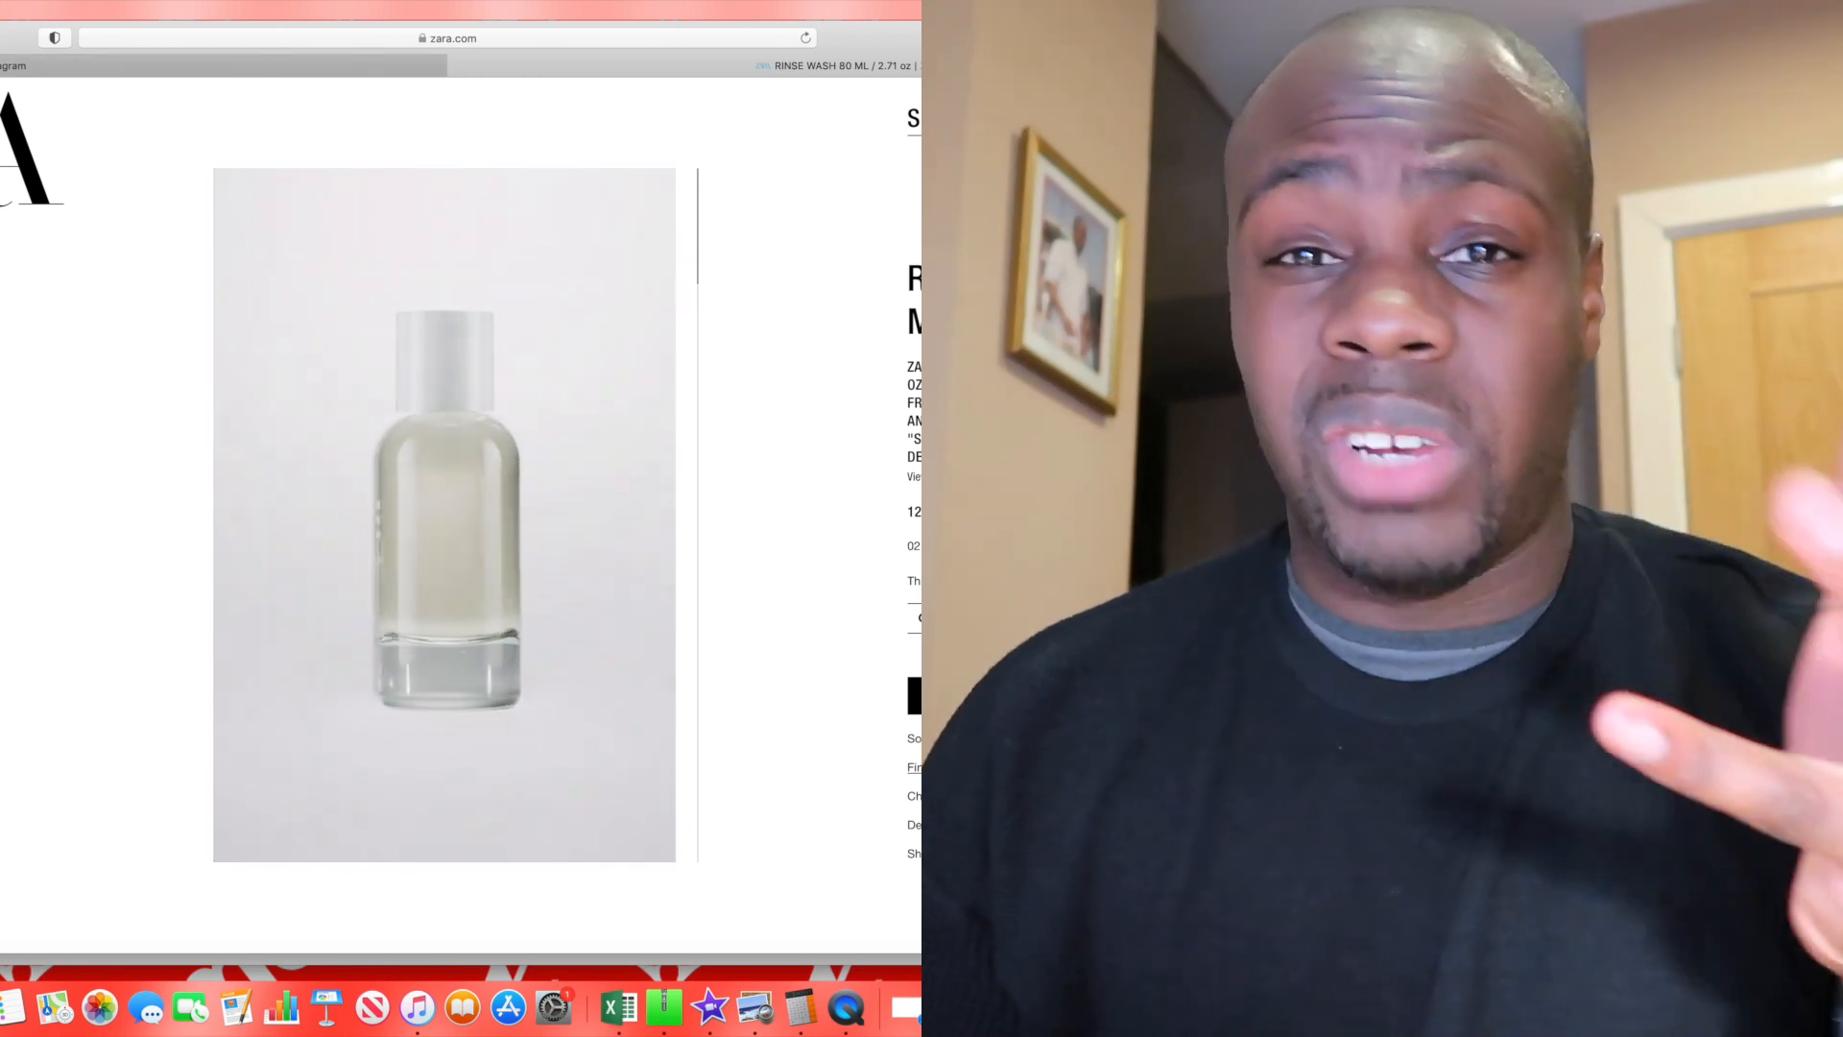
pyautogui.press('super+Left')
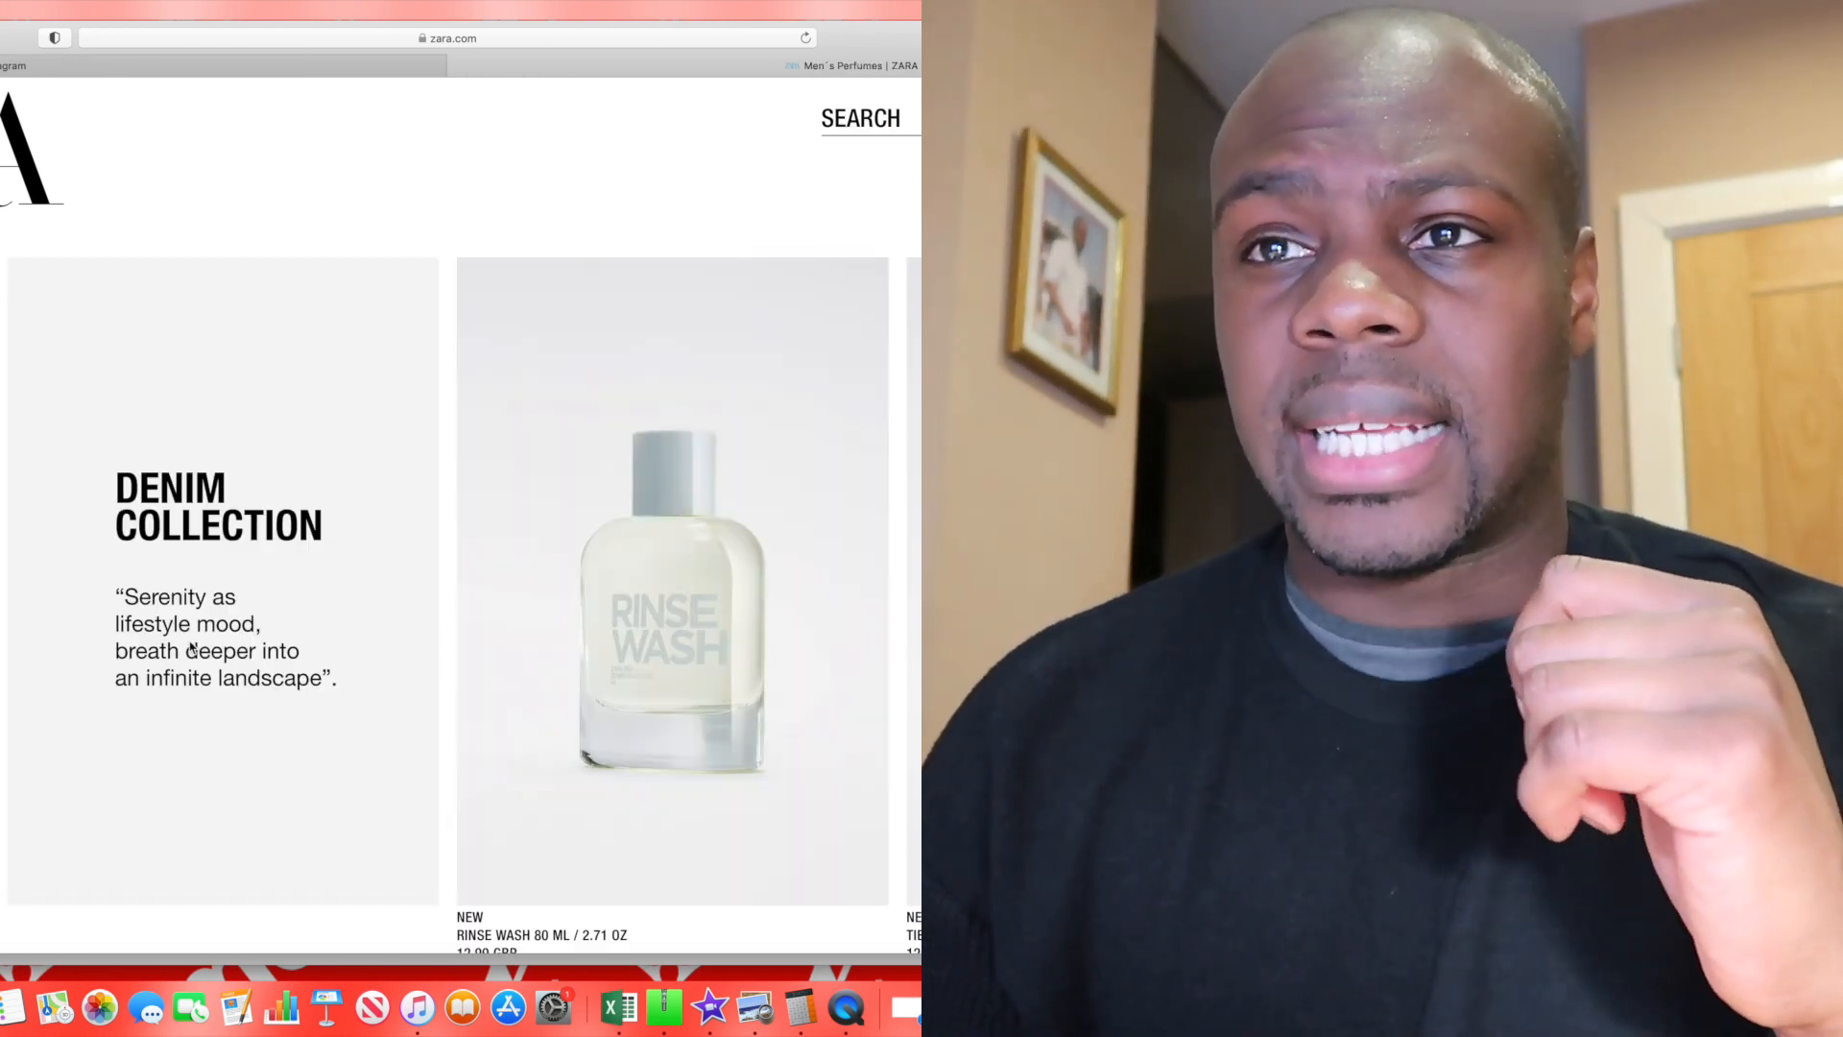
pyautogui.scroll(-3, 576, 750)
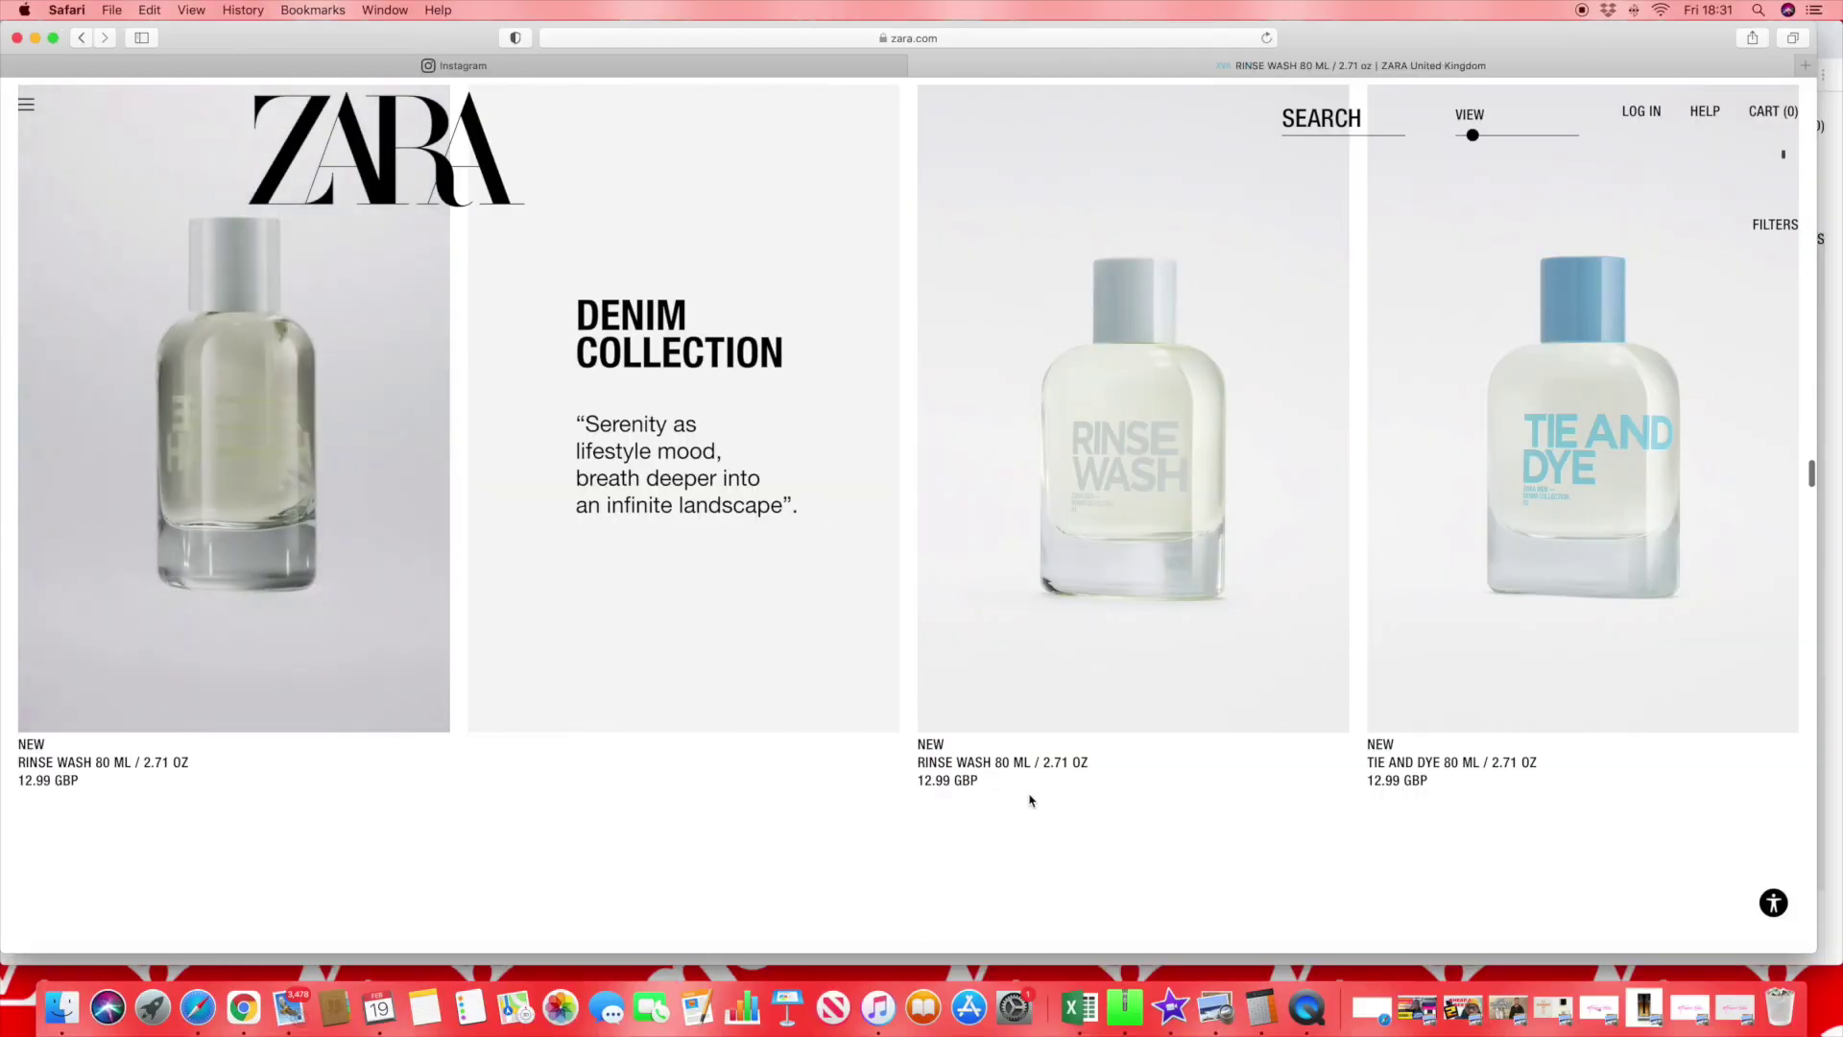
pyautogui.click(989, 772)
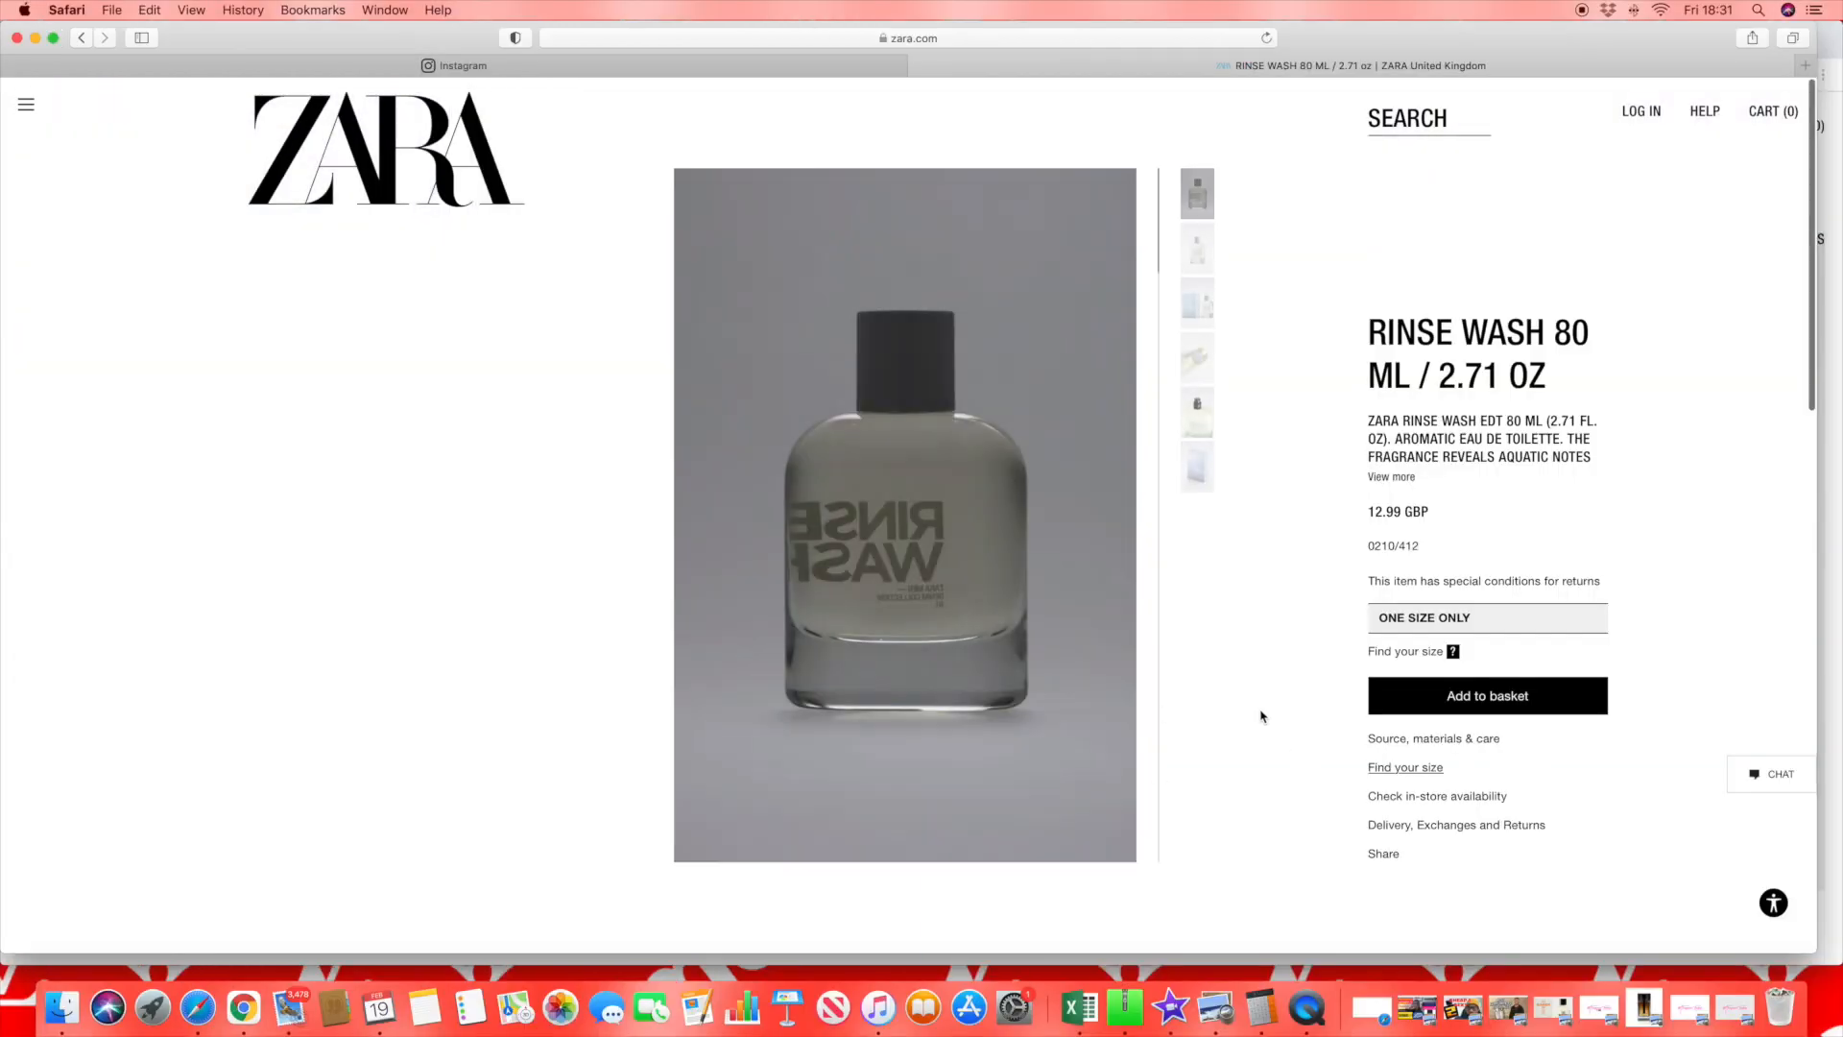
pyautogui.click(1391, 478)
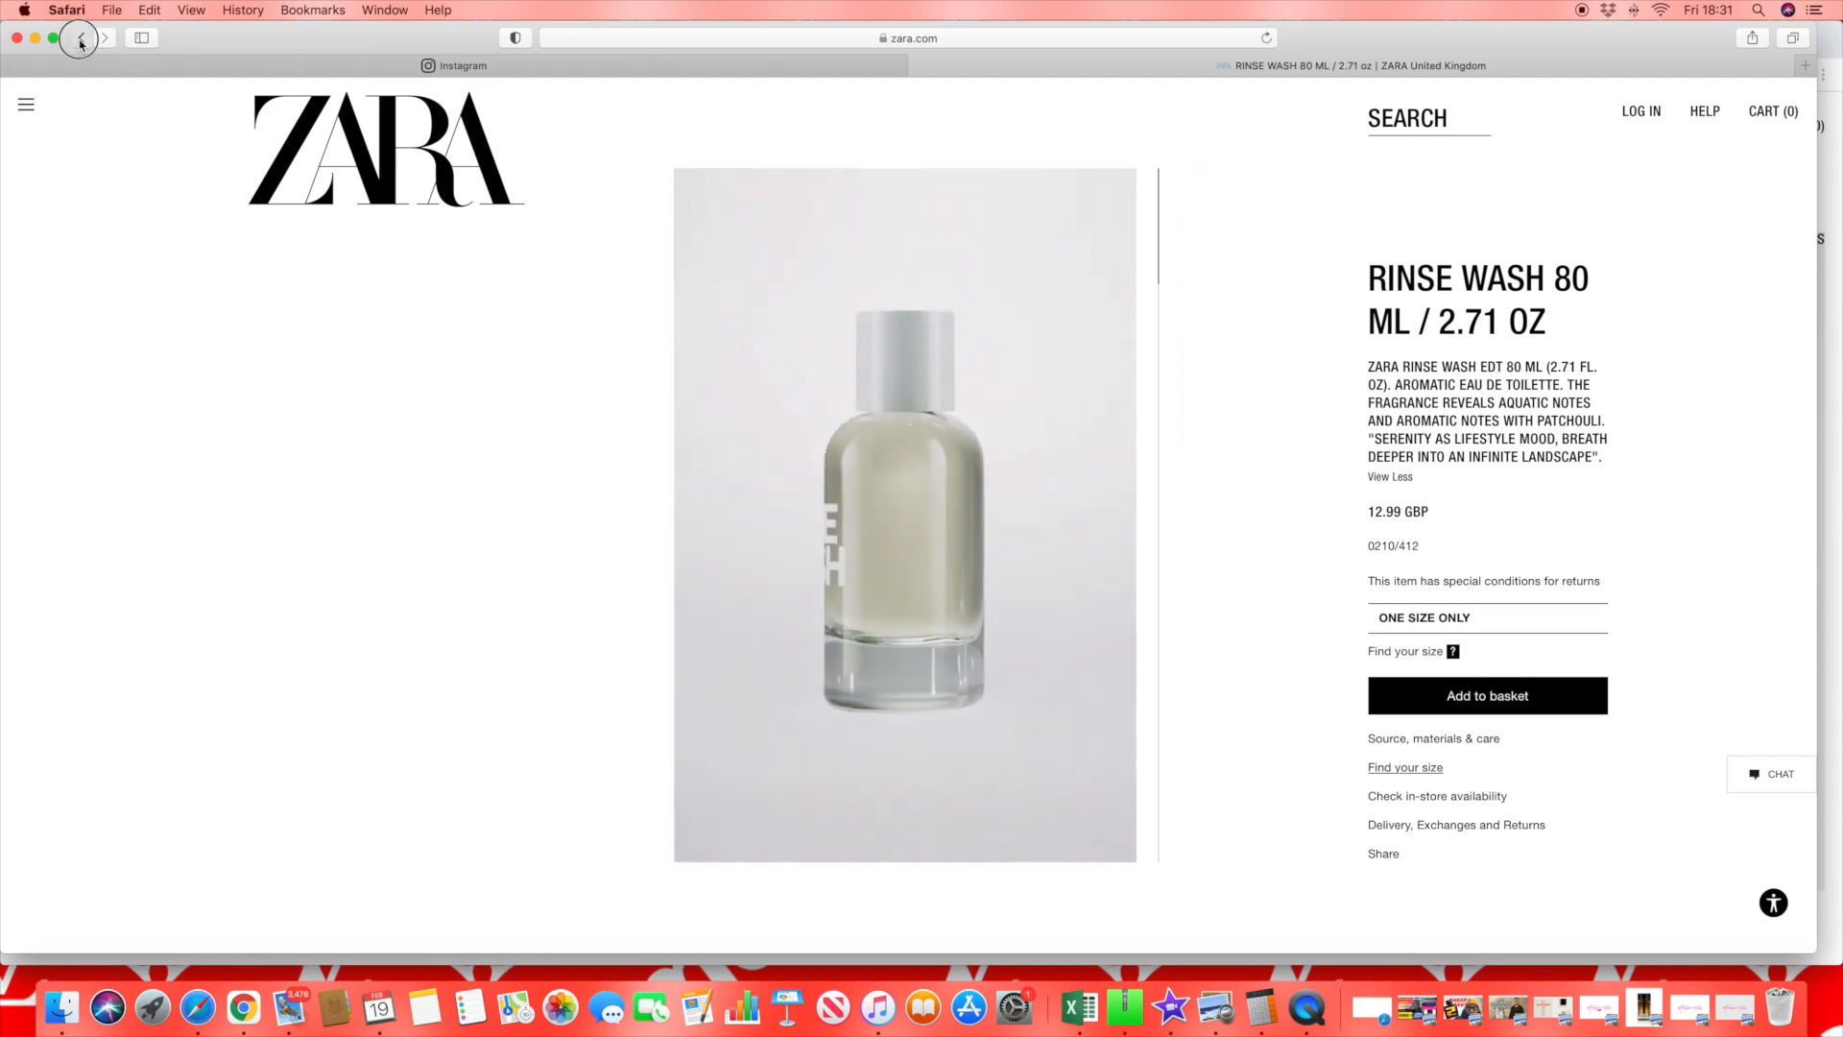
pyautogui.press('super+bracketleft')
pyautogui.scroll(-1, 1249, 702)
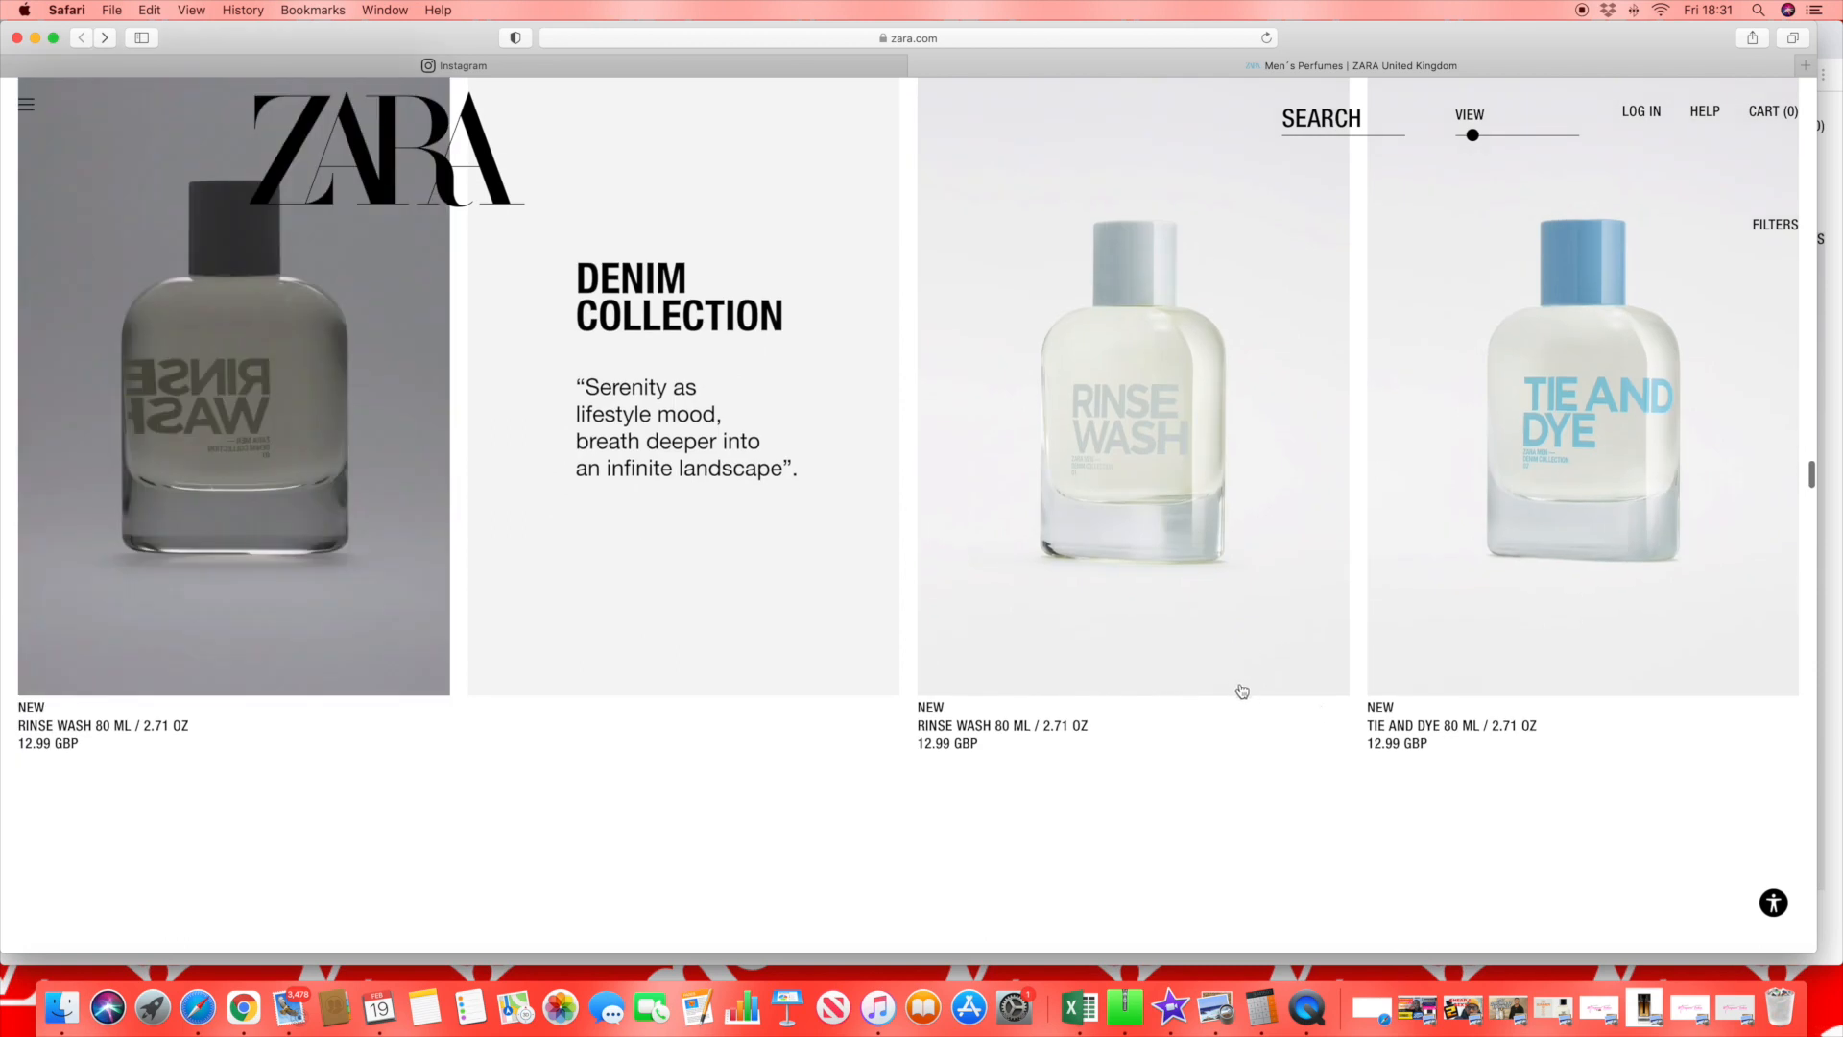
# - View Tie and Dye 80 ml's full oriental-woody description with apple, coconut and cedar notes
pyautogui.click(1501, 527)
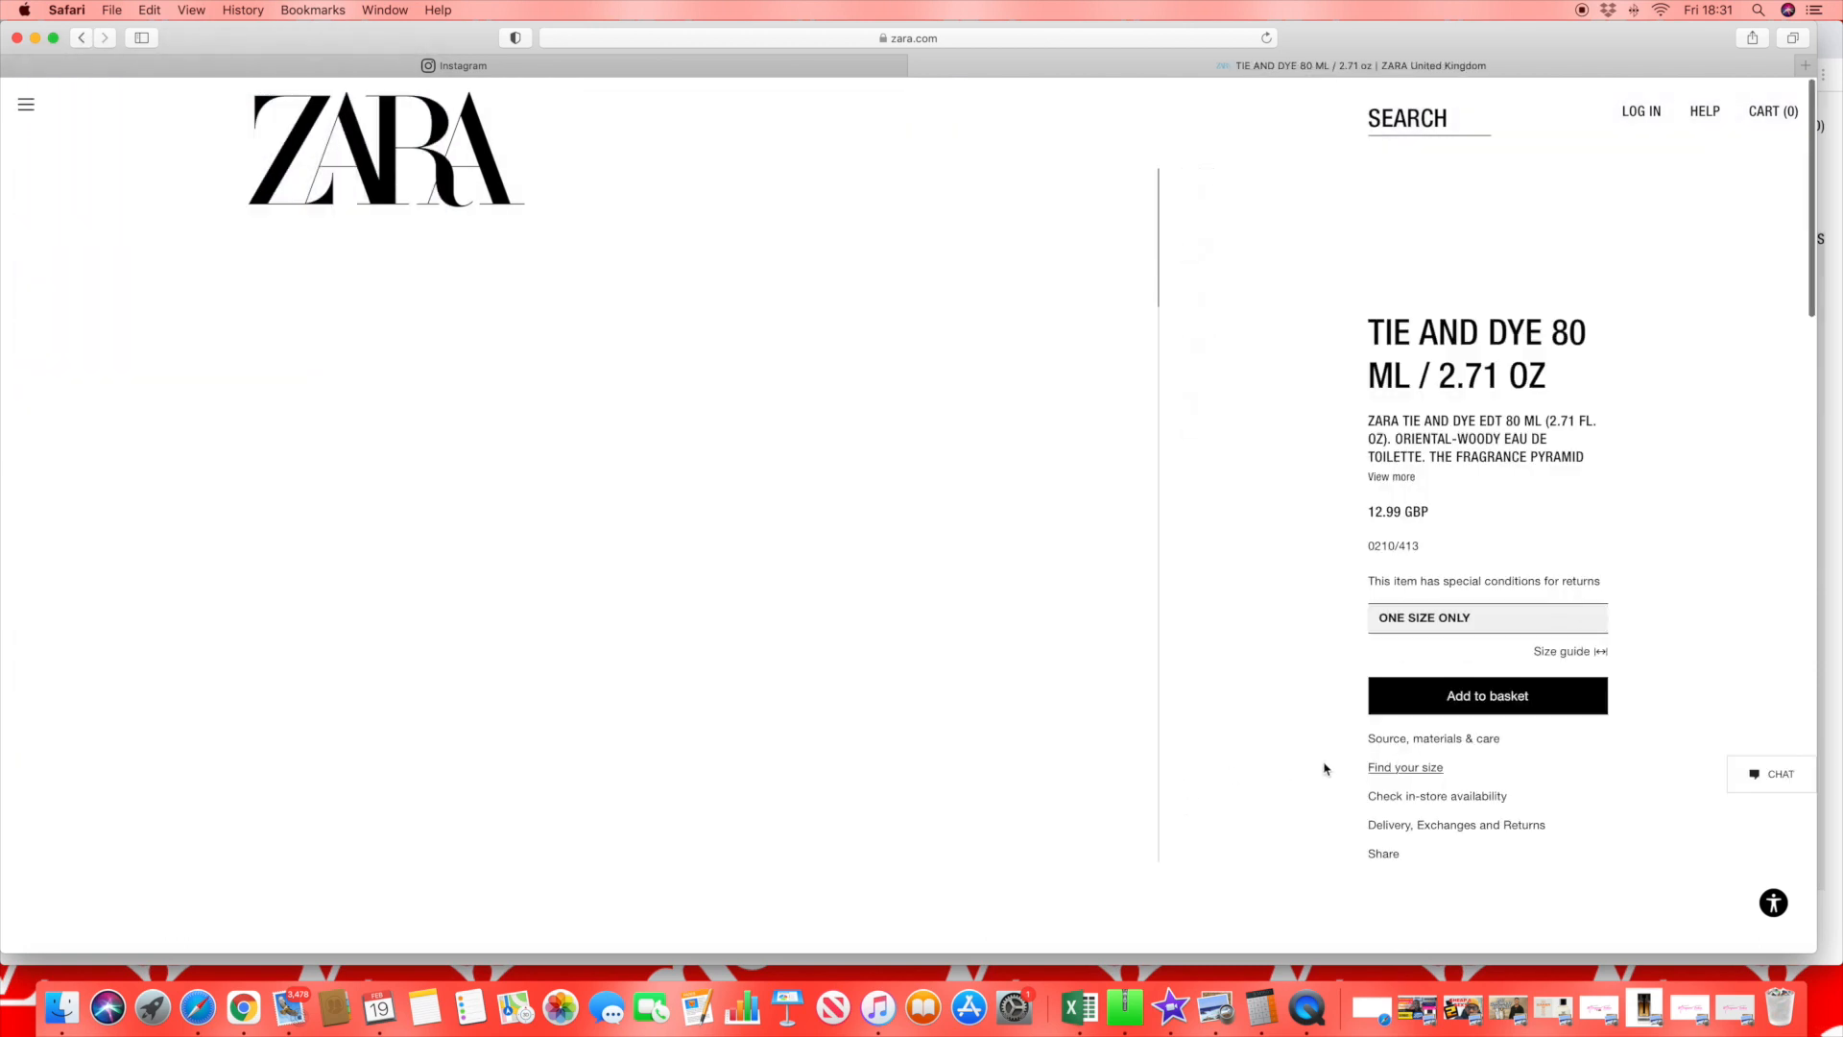
pyautogui.click(1391, 478)
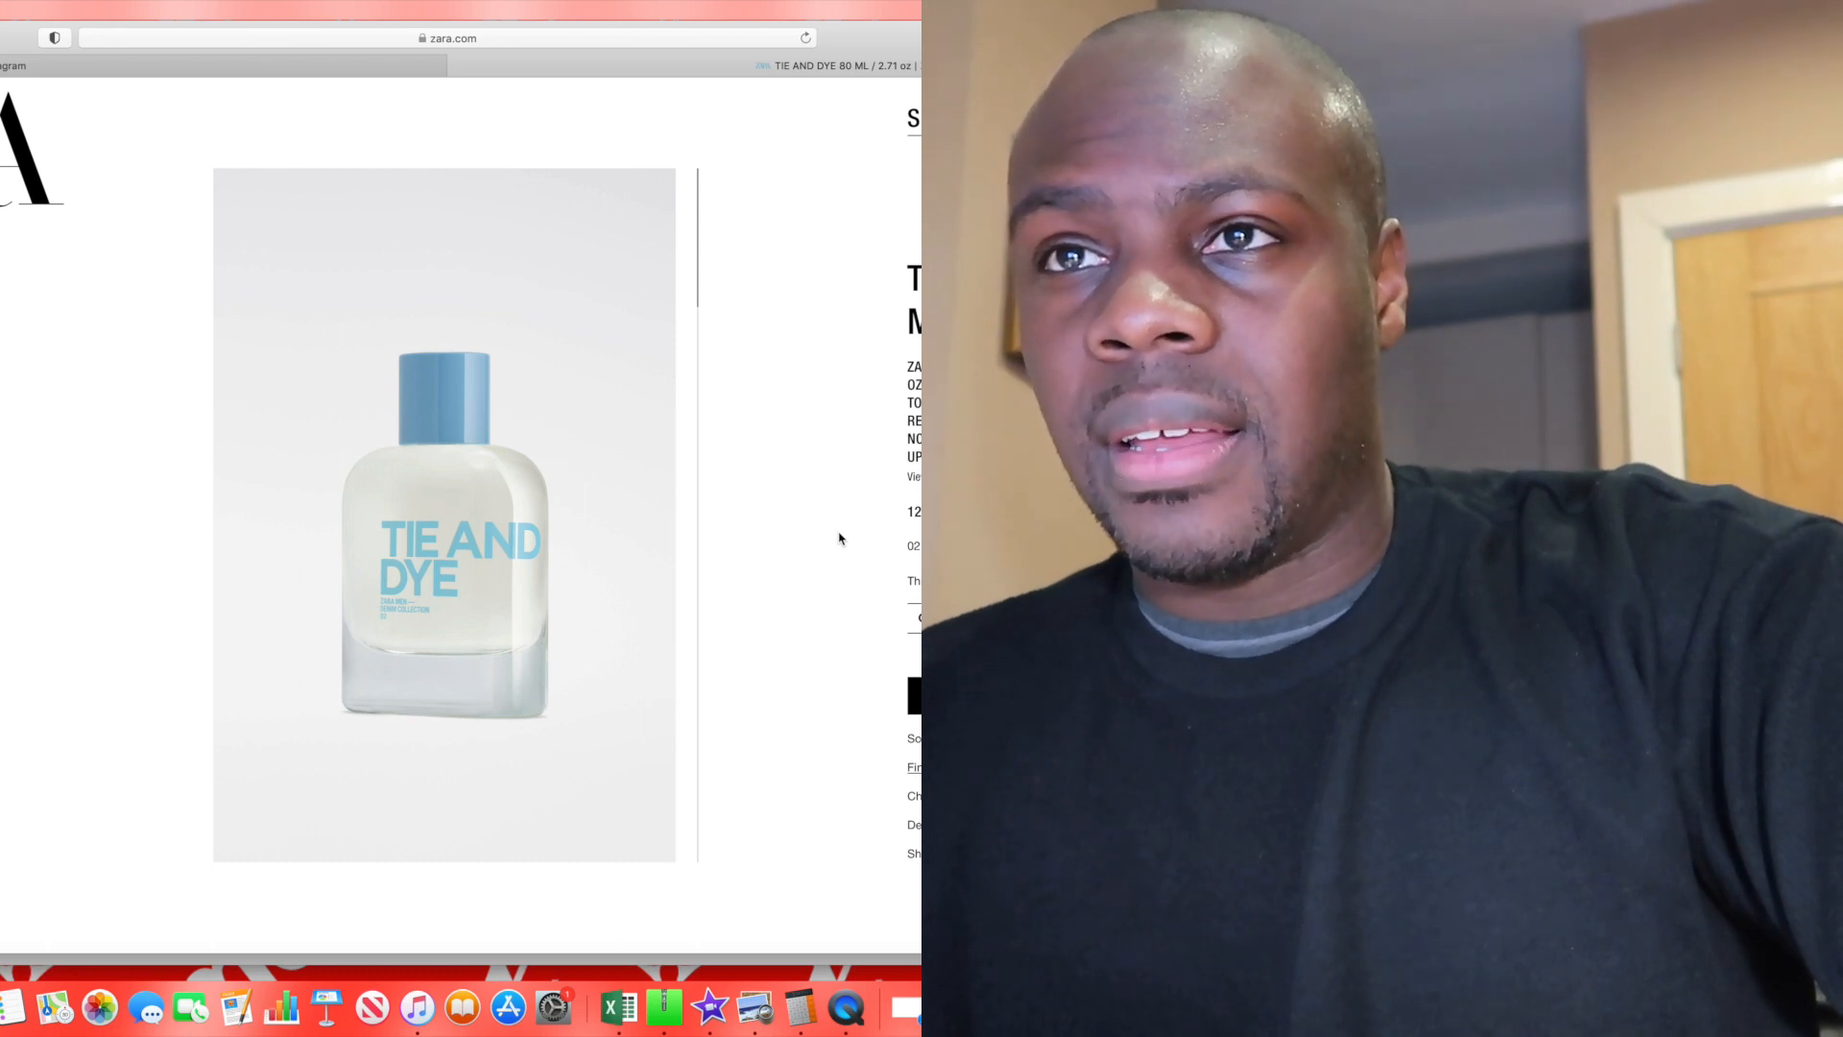
pyautogui.scroll(-1, 1301, 539)
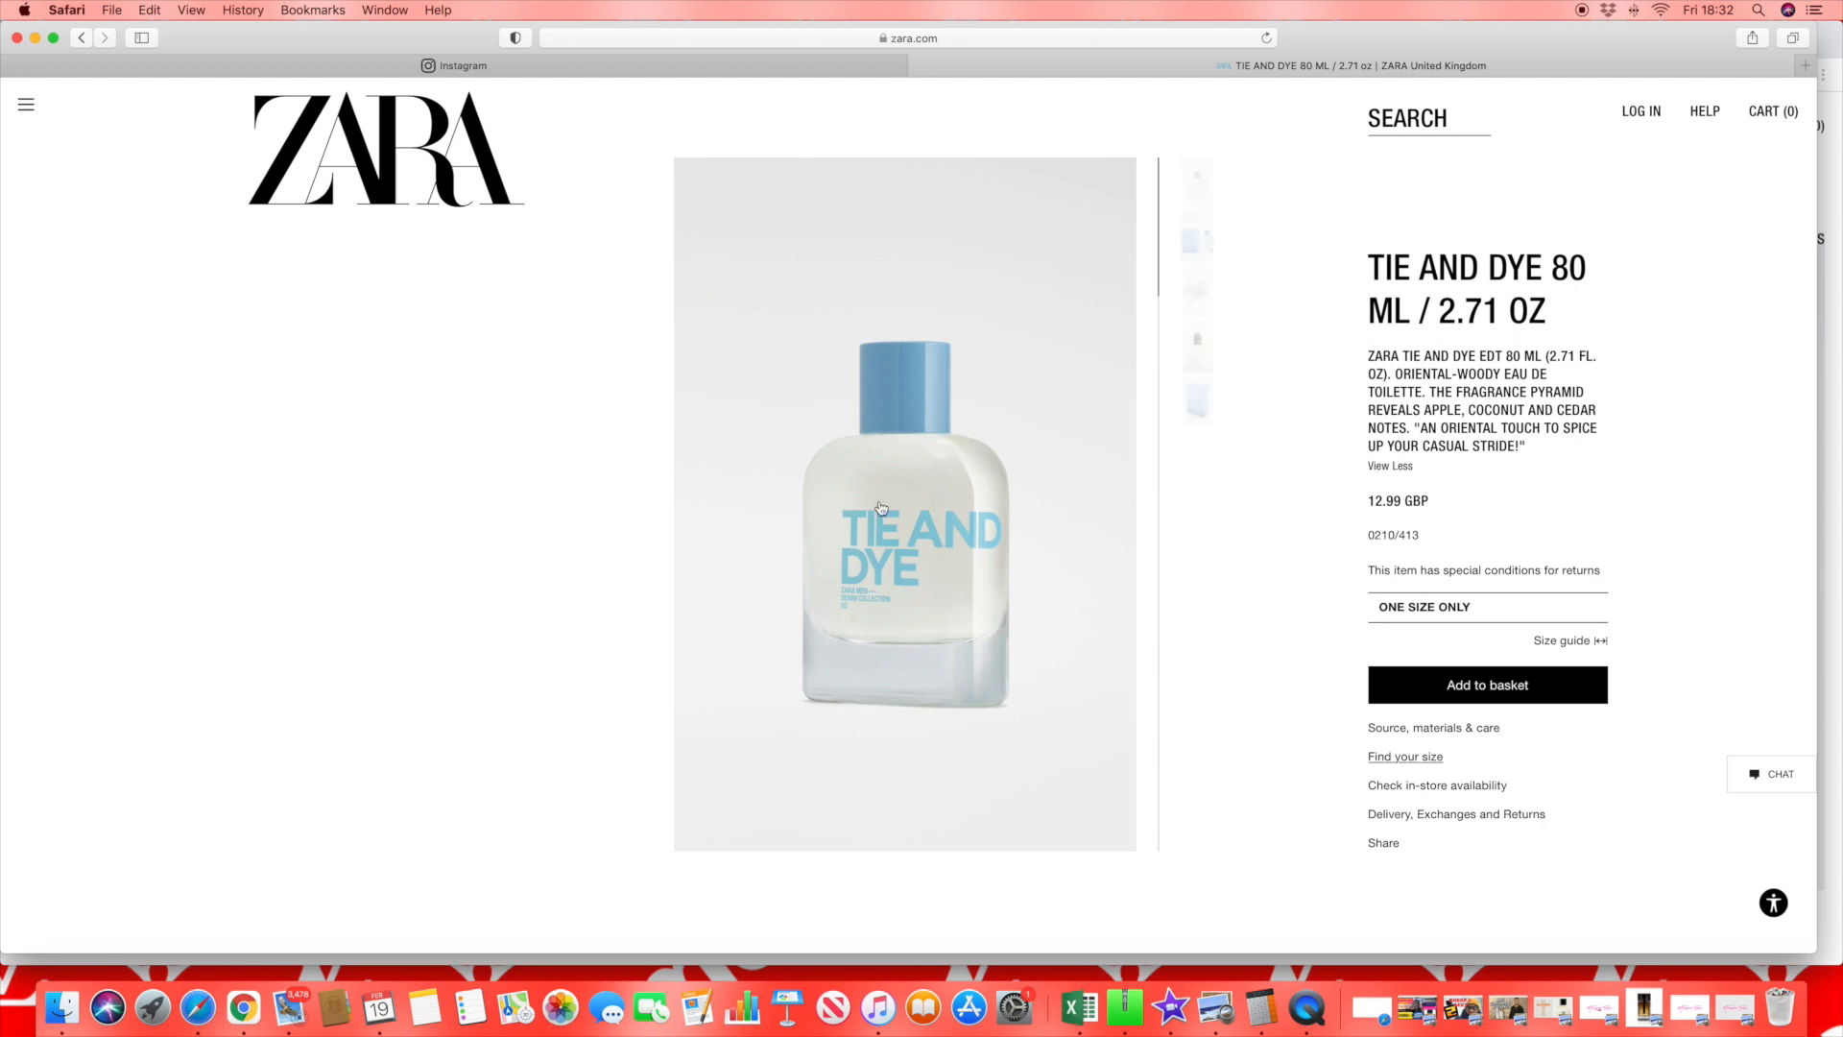
pyautogui.scroll(-5, 1156, 546)
pyautogui.scroll(-5, 1218, 543)
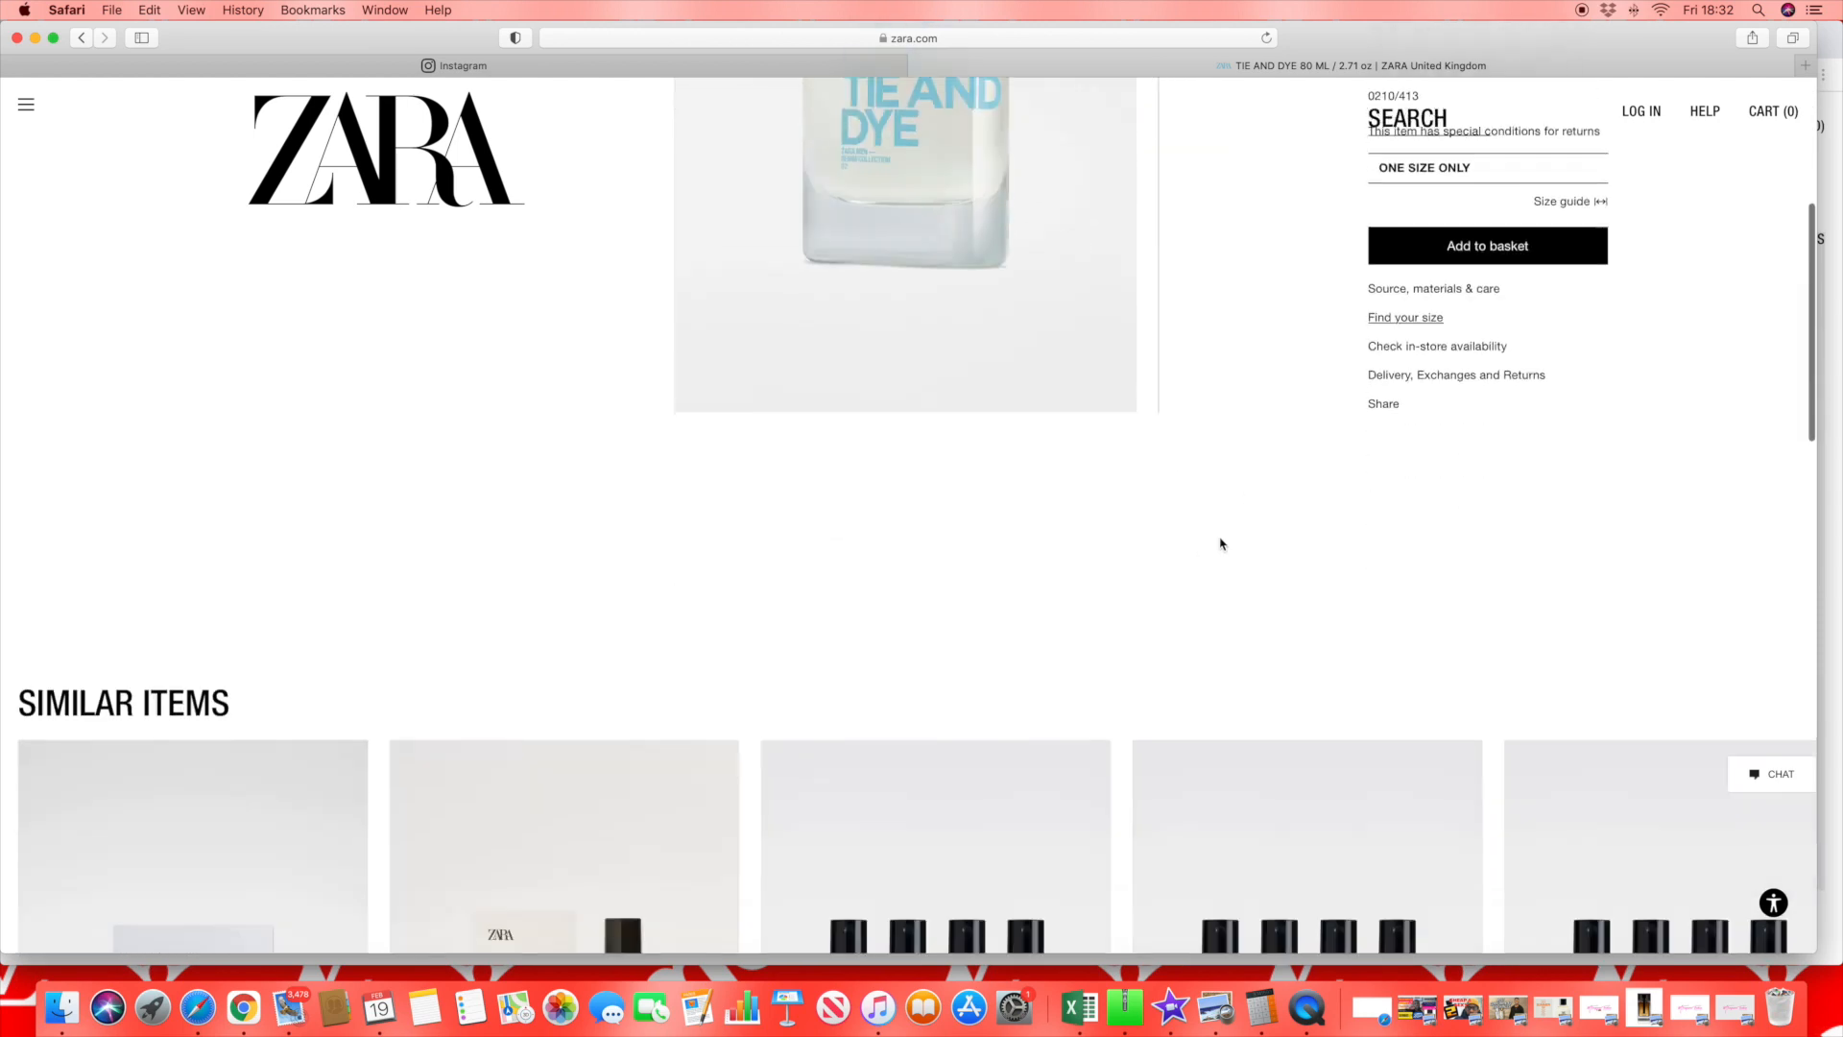
pyautogui.scroll(-2, 1222, 543)
pyautogui.scroll(-3, 1221, 543)
pyautogui.scroll(-2, 1222, 543)
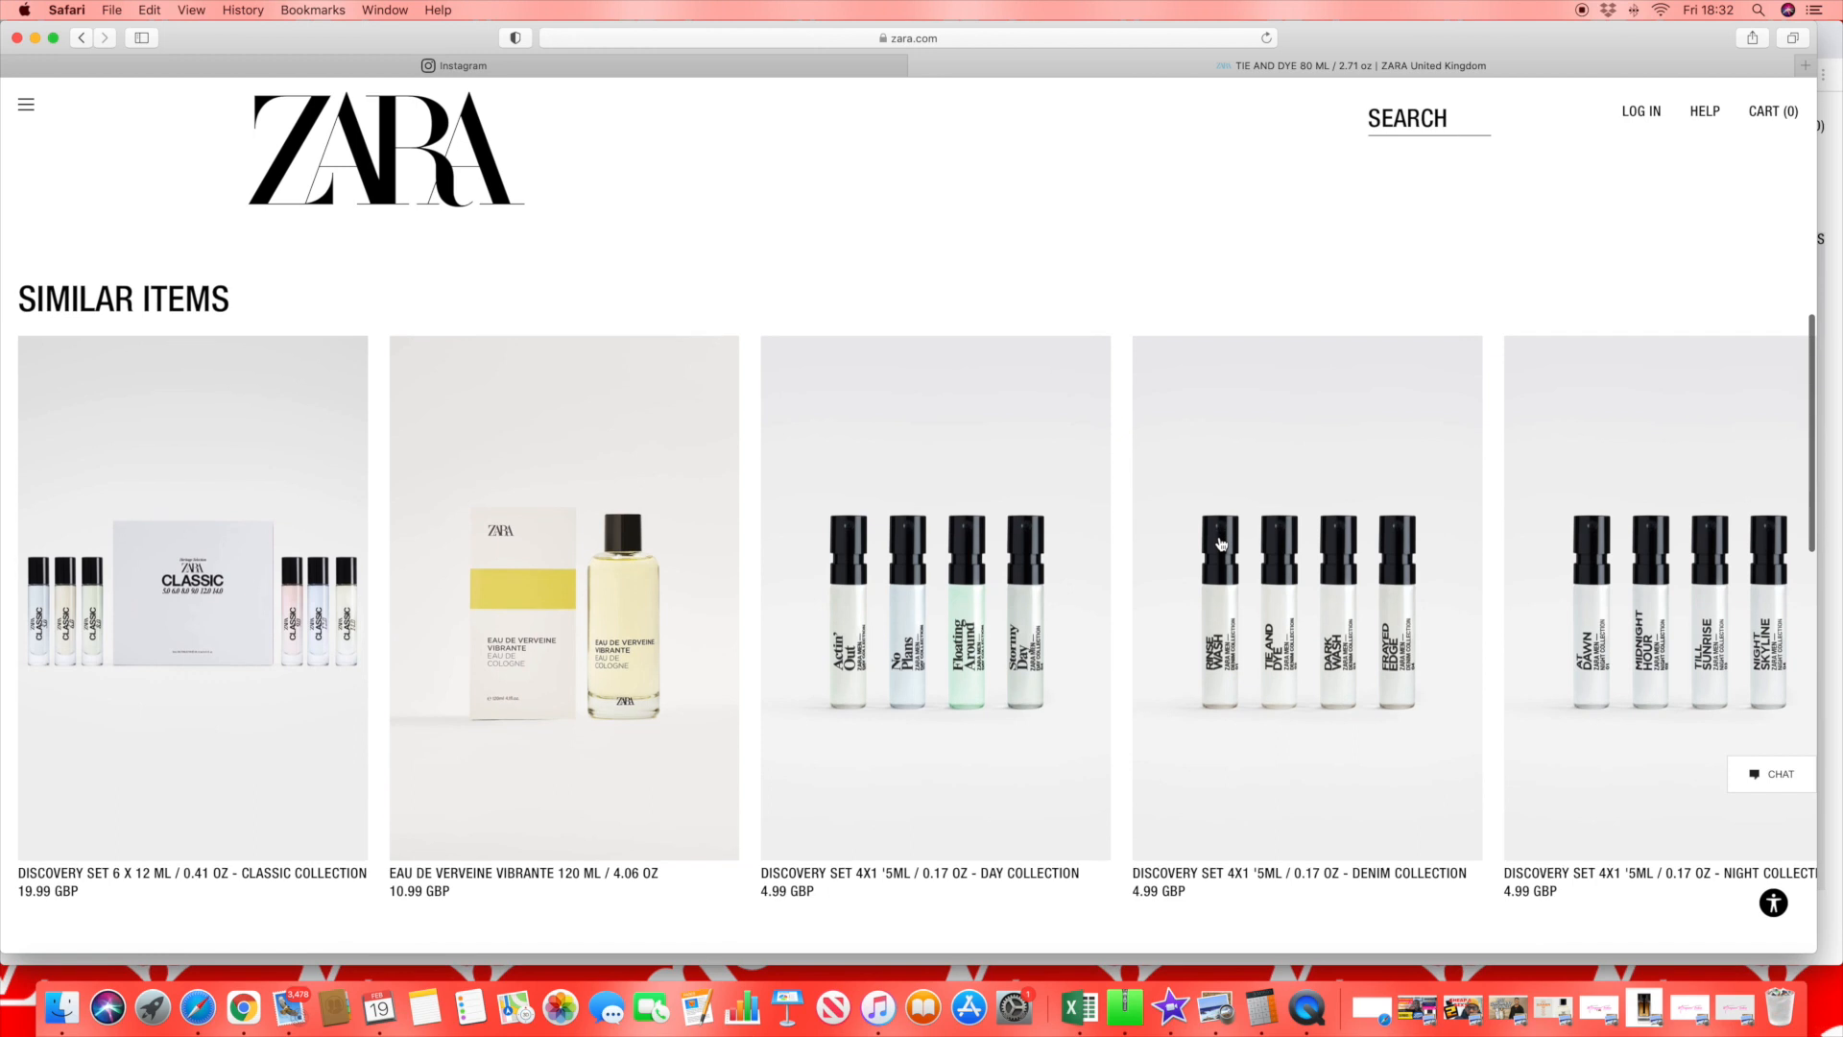
pyautogui.scroll(5, 1222, 543)
pyautogui.scroll(3, 1221, 544)
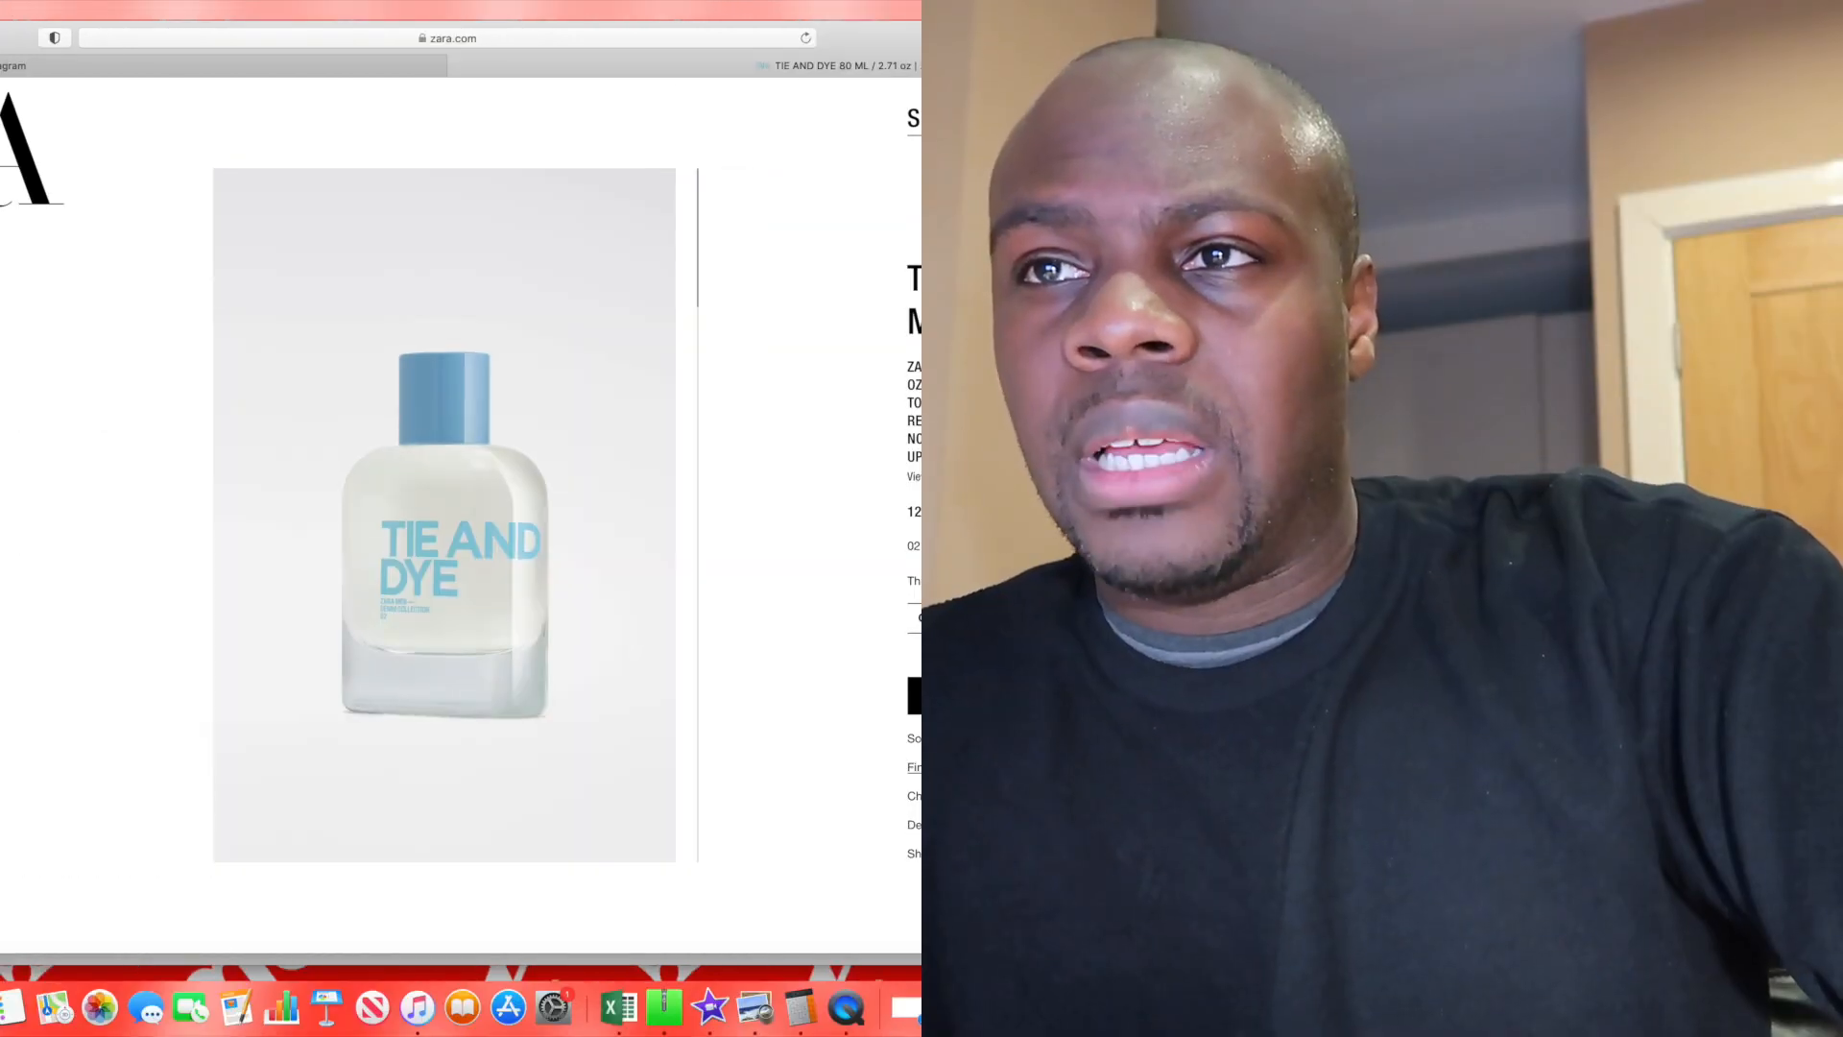
# - Return to the listing and view Dark Wash's full description with sesame, aquatic and sandalwood notes
pyautogui.press('super+Left')
pyautogui.scroll(-5, 632, 708)
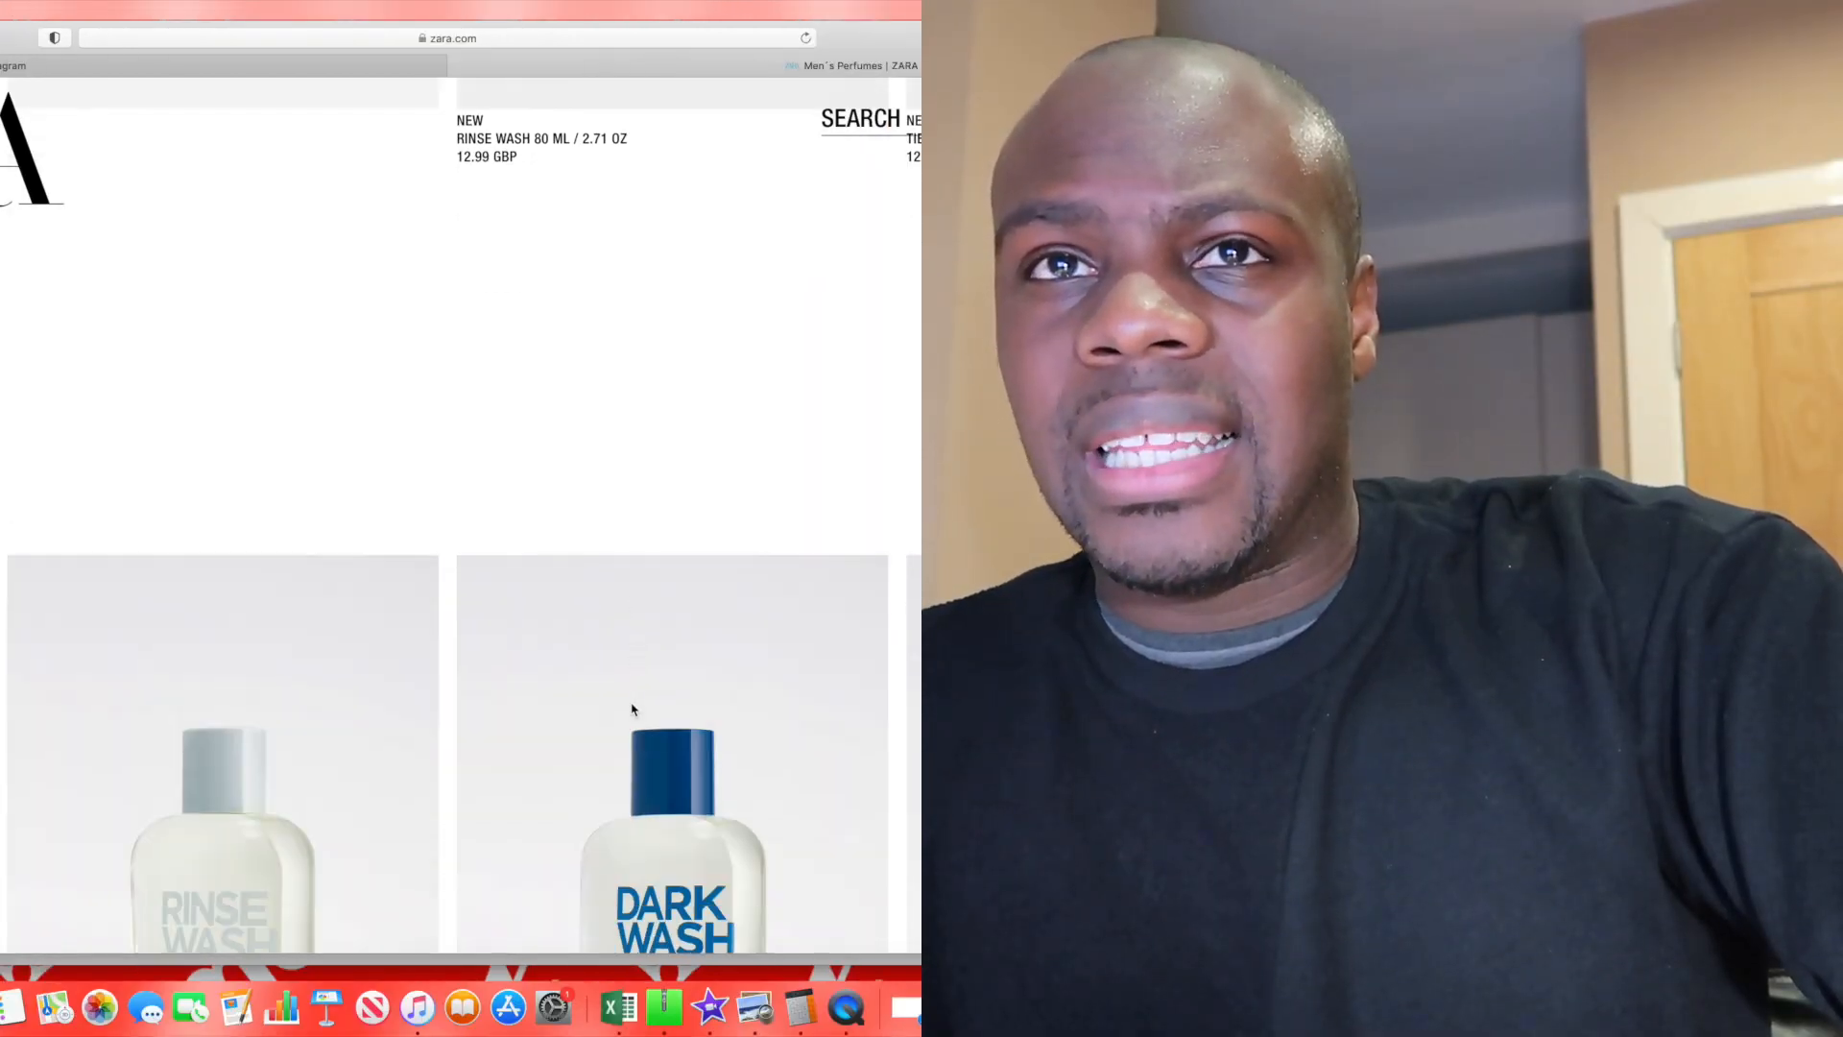
pyautogui.scroll(-4, 631, 708)
pyautogui.scroll(-3, 630, 708)
pyautogui.scroll(2, 632, 707)
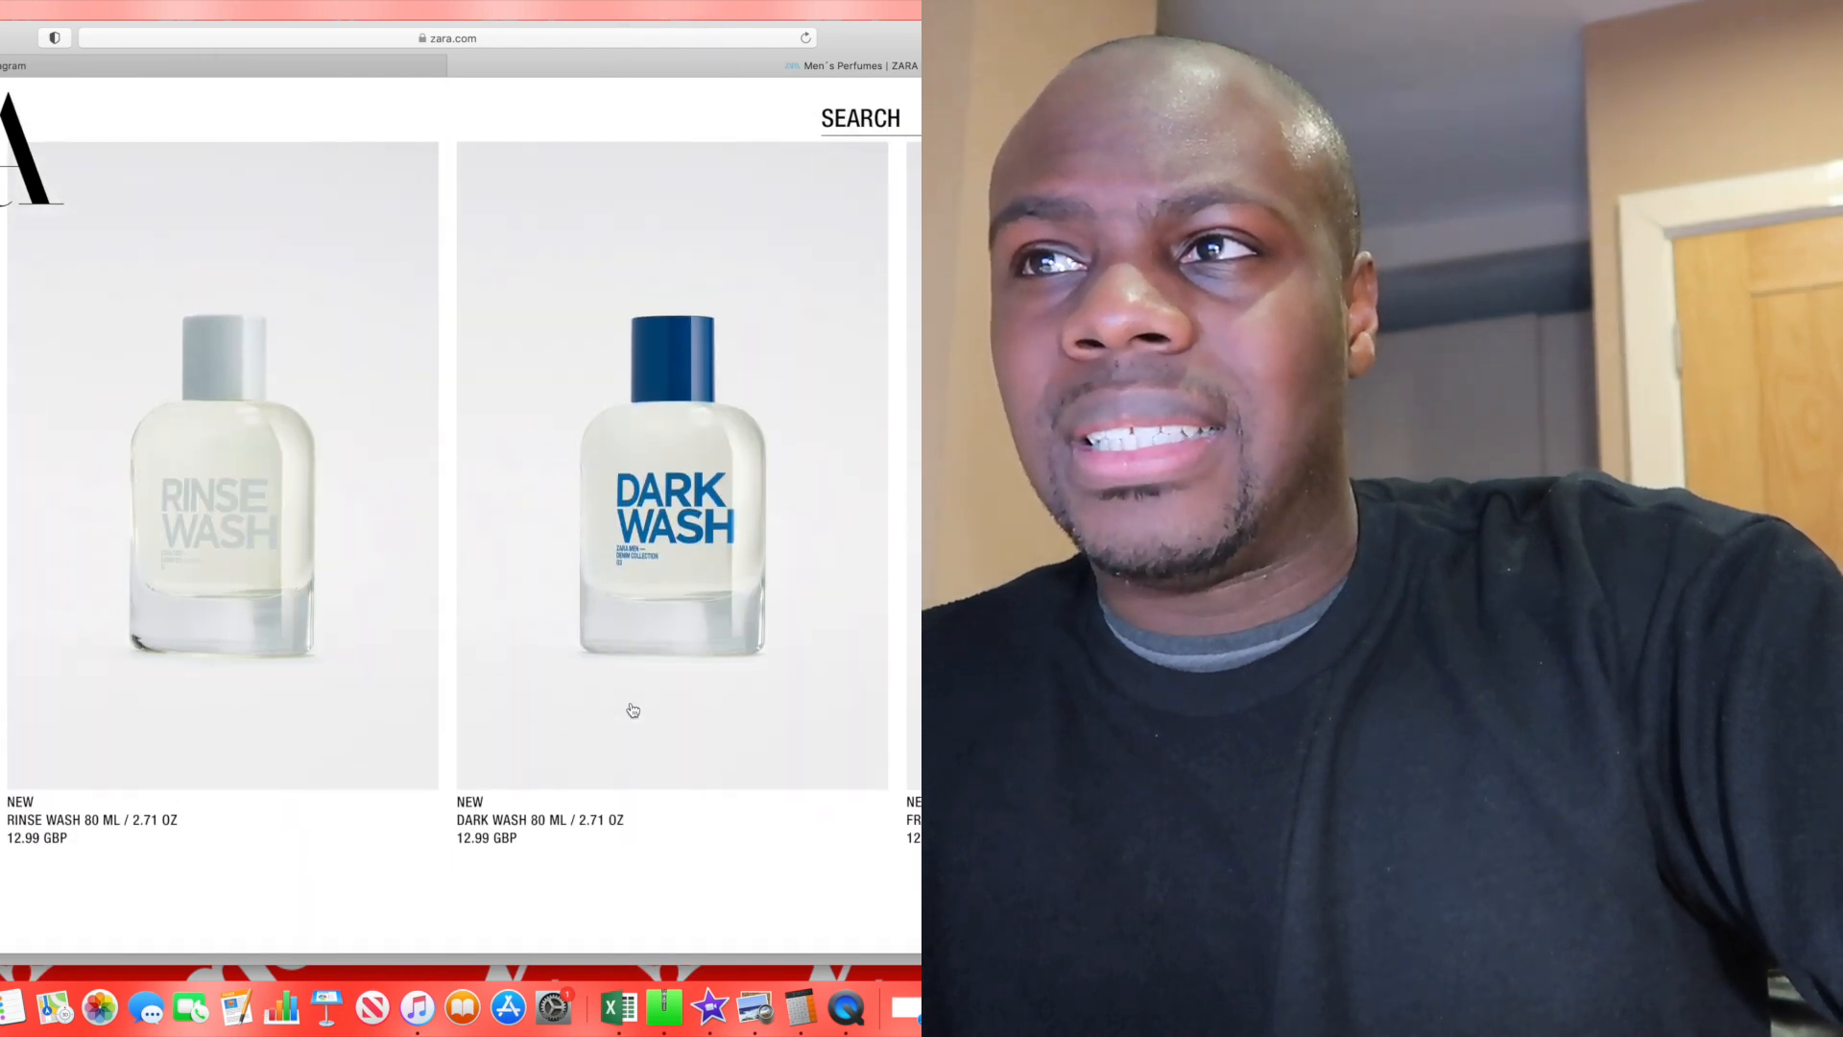
pyautogui.scroll(3, 631, 707)
pyautogui.scroll(3, 631, 707)
pyautogui.scroll(-3, 631, 708)
pyautogui.scroll(-3, 631, 708)
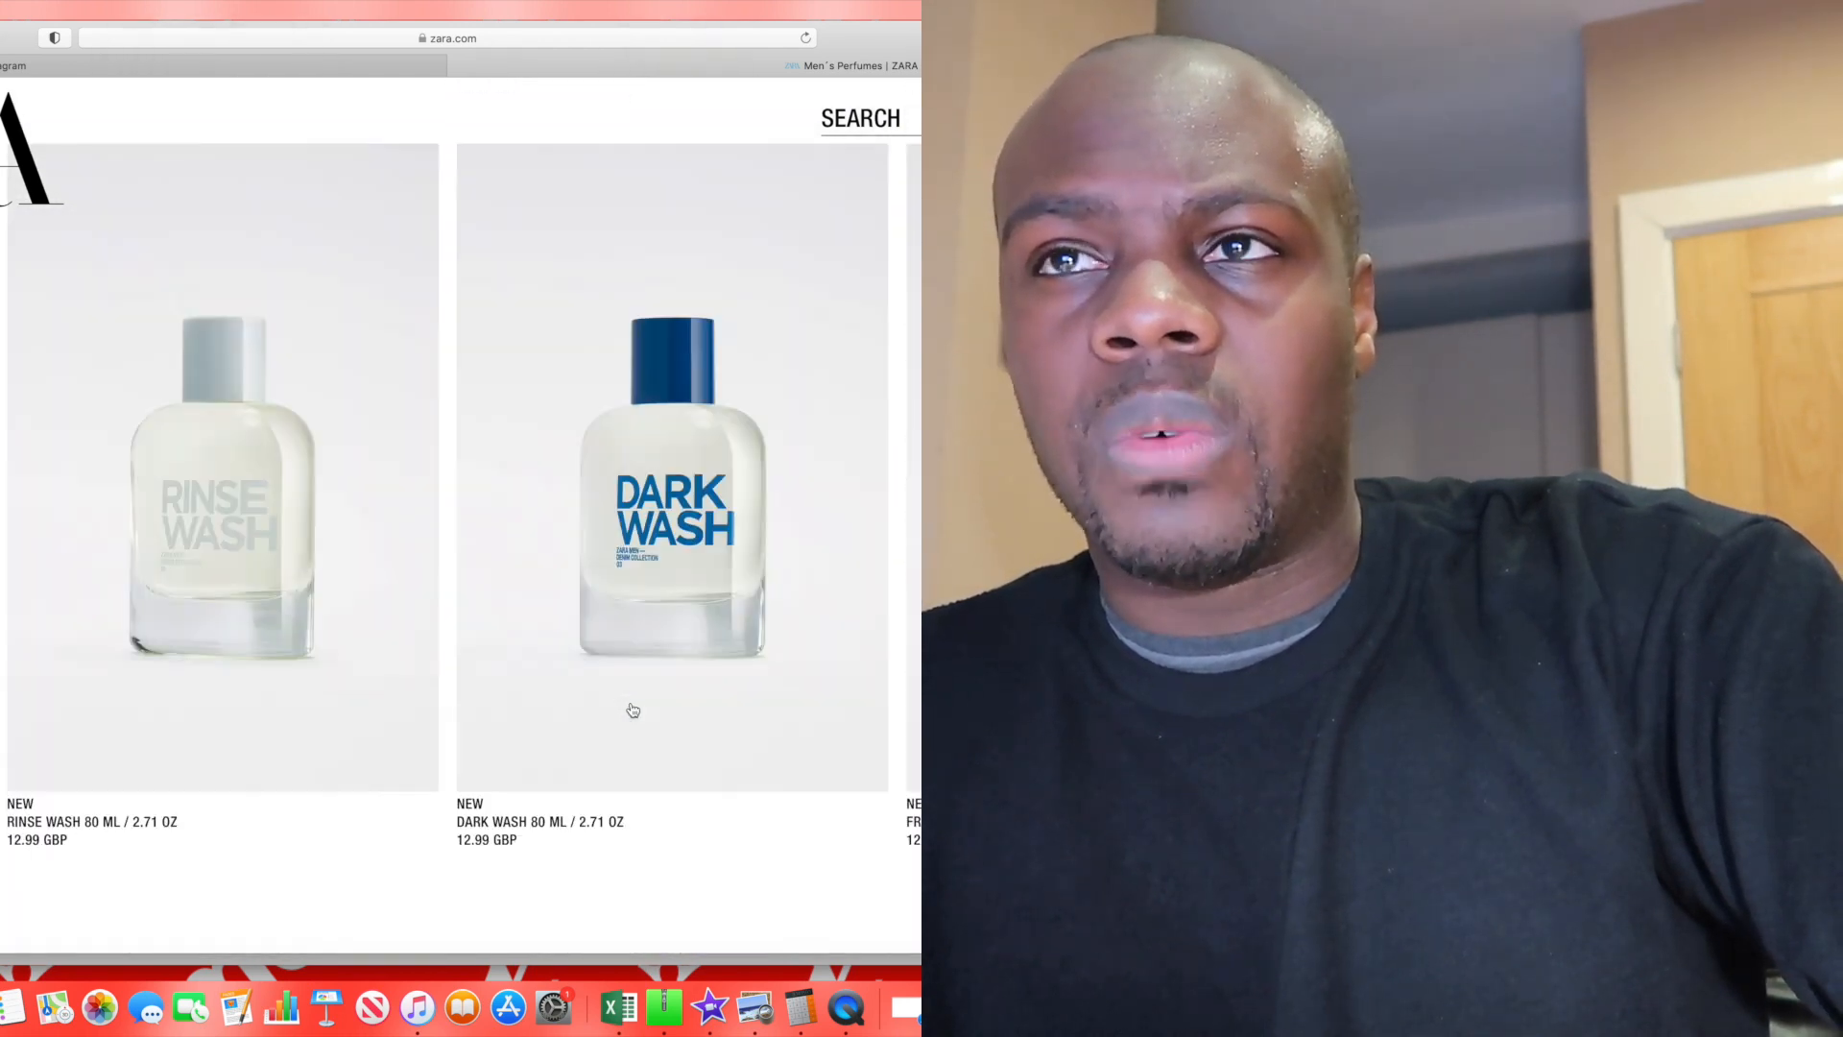
pyautogui.scroll(-3, 630, 709)
pyautogui.scroll(4, 300, 742)
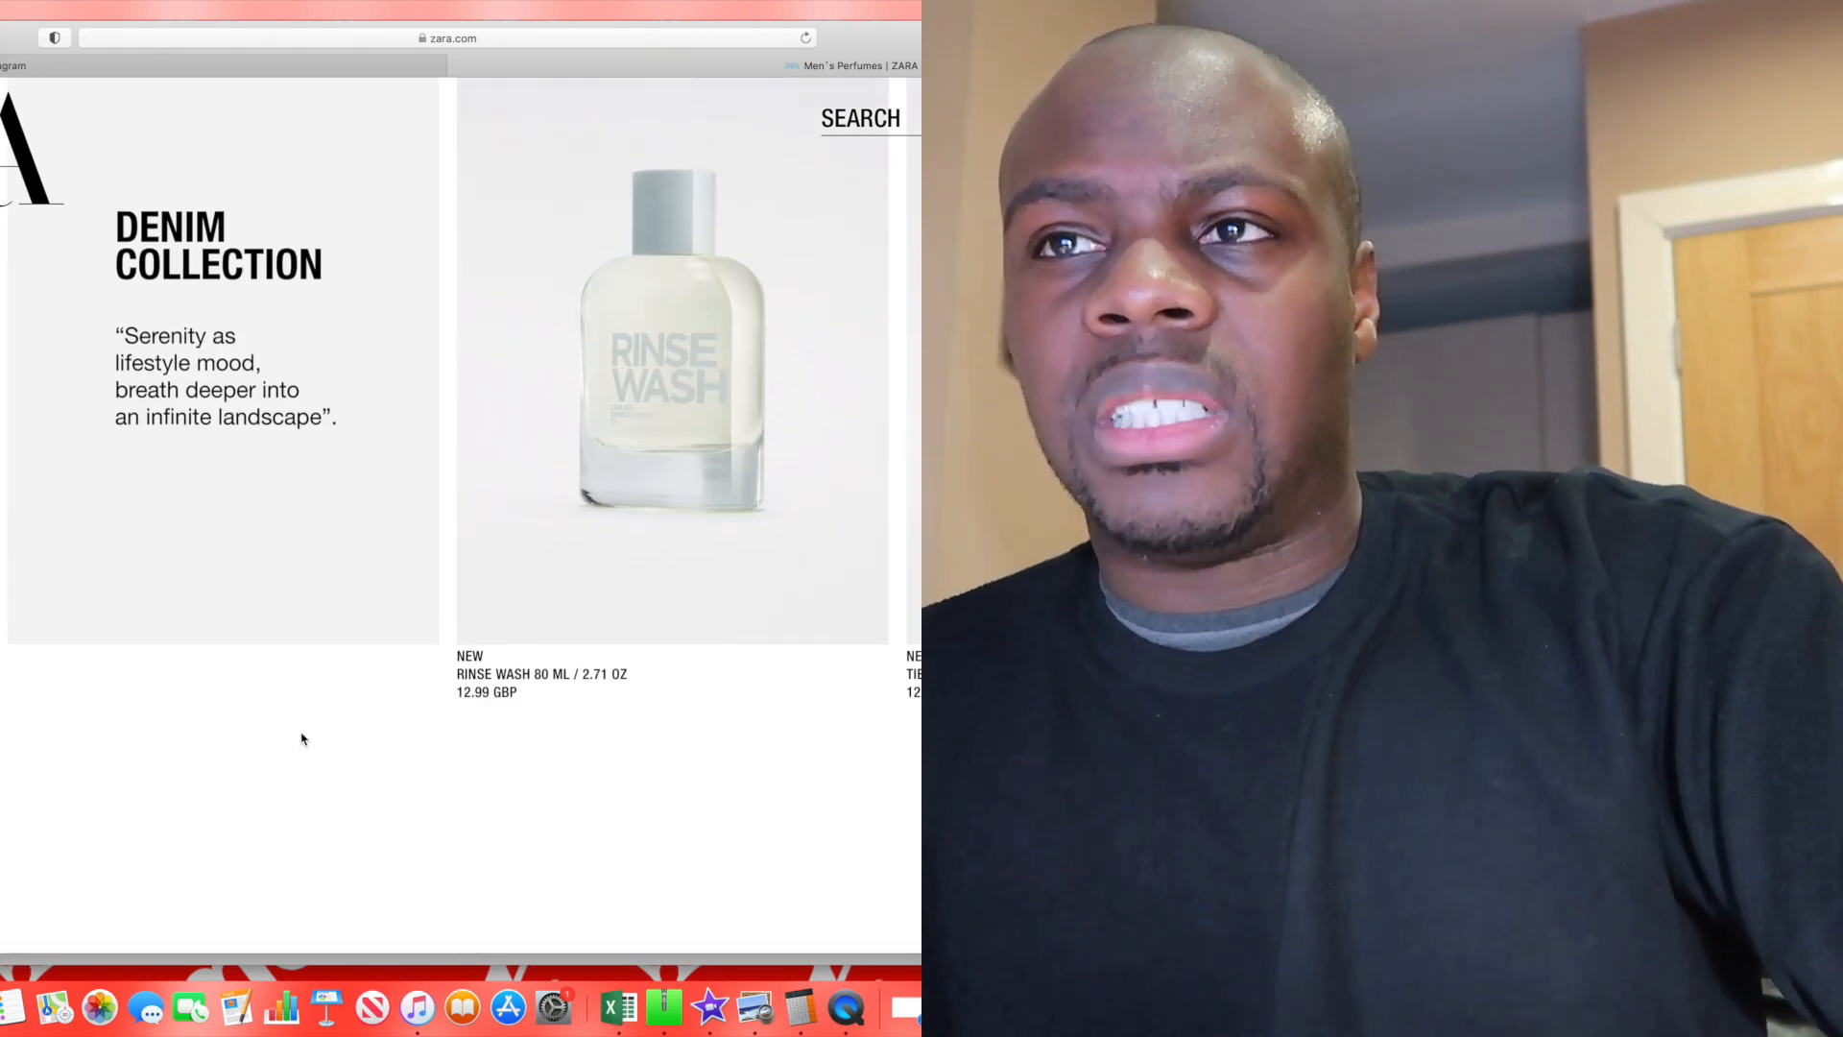
pyautogui.scroll(-3, 300, 742)
pyautogui.scroll(-3, 303, 739)
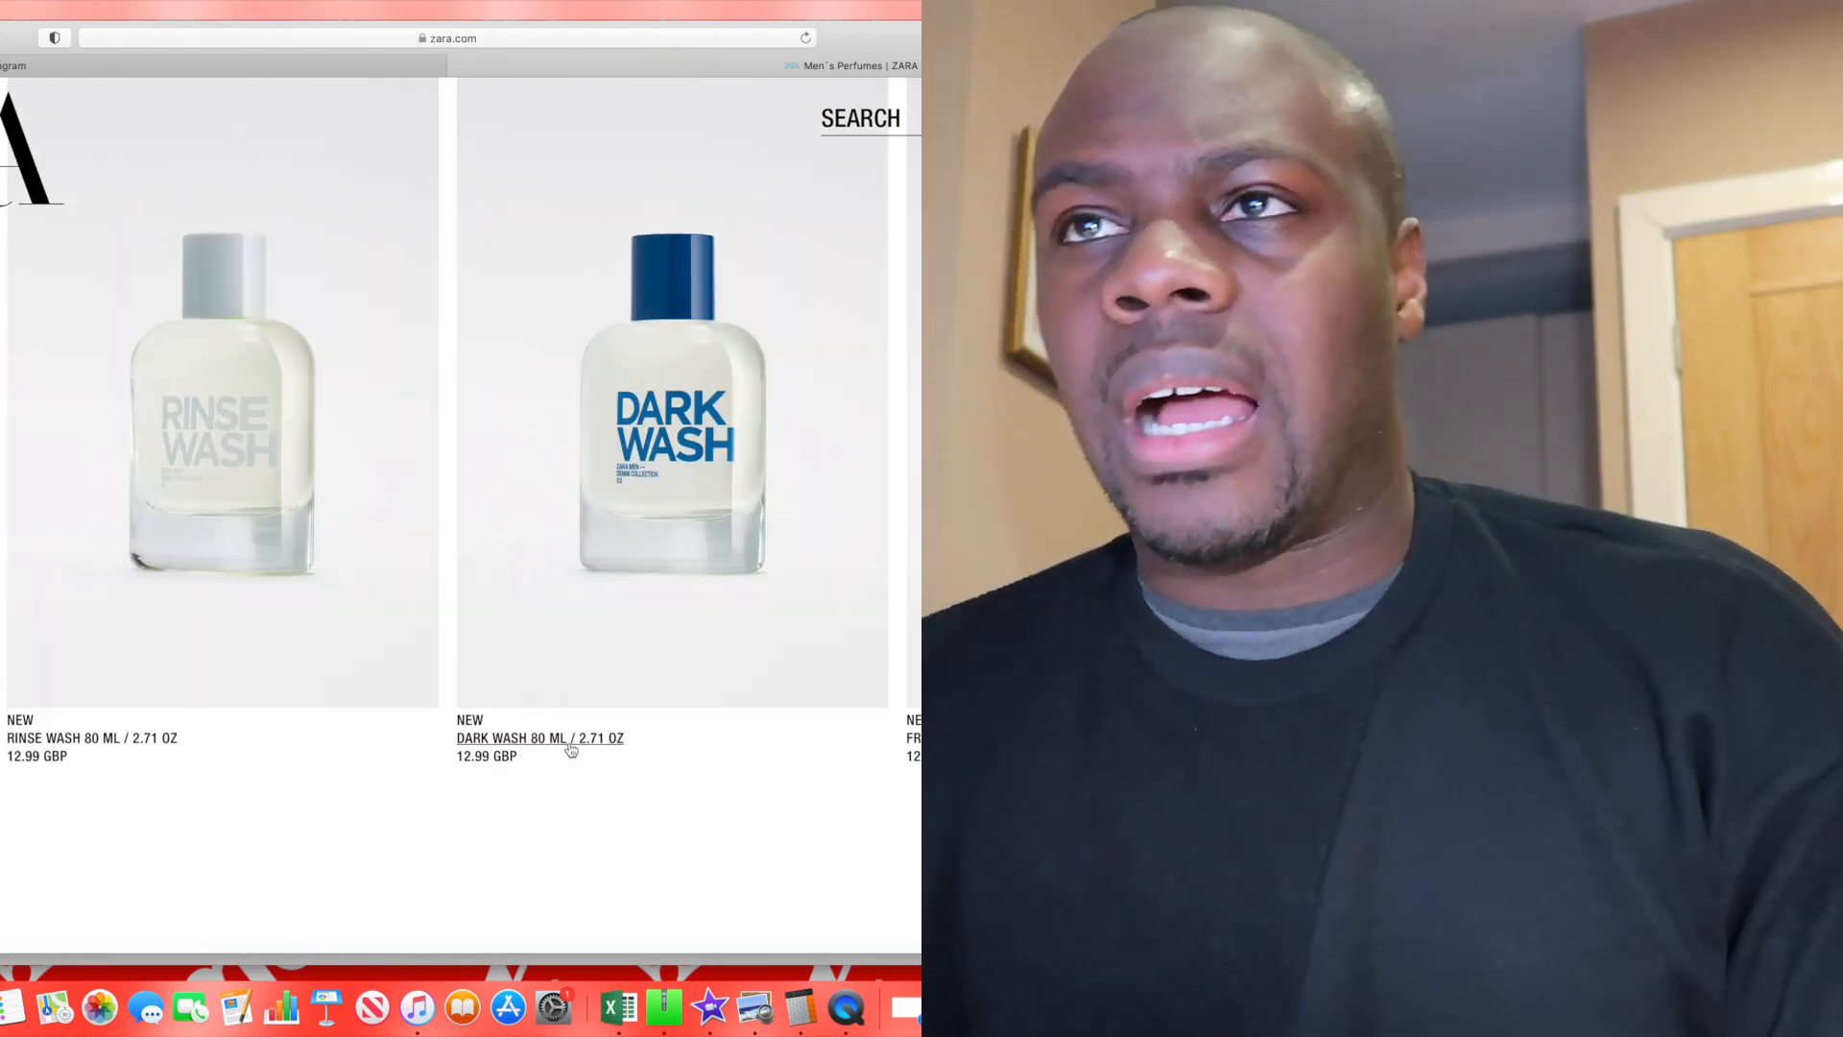
pyautogui.scroll(-3, 548, 692)
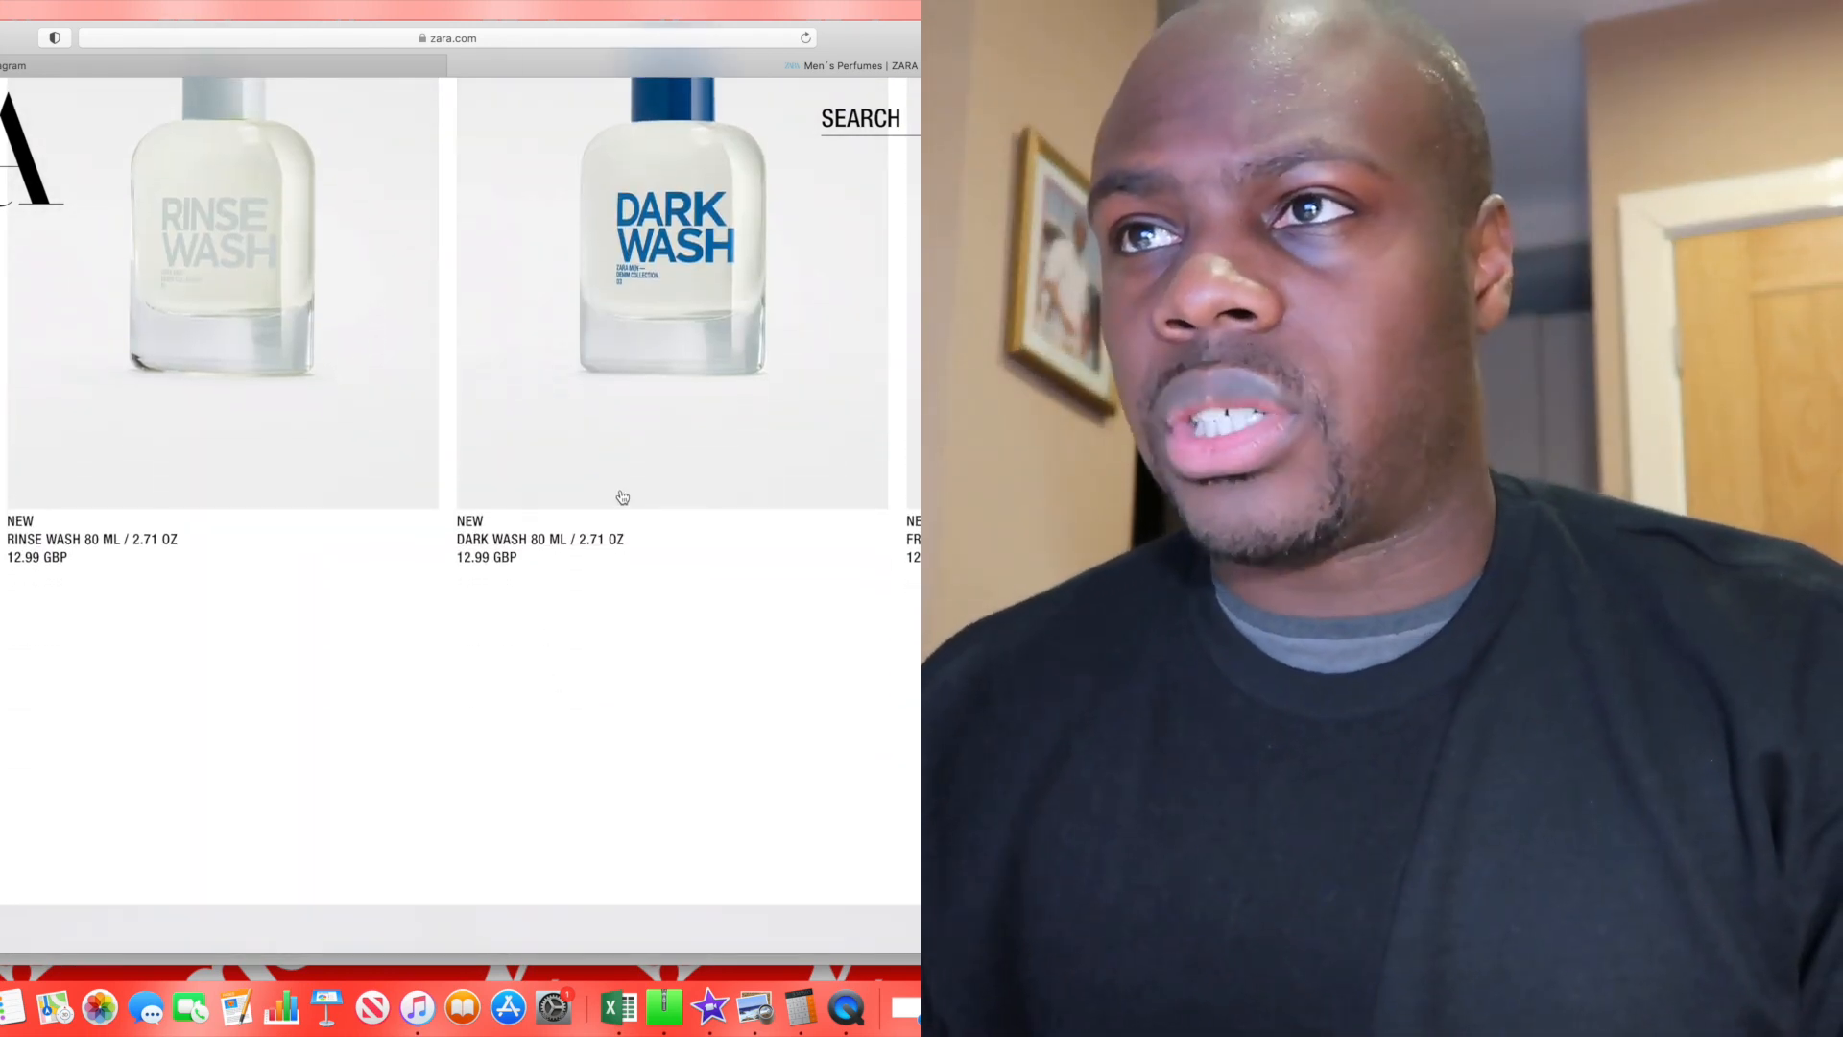
pyautogui.click(574, 541)
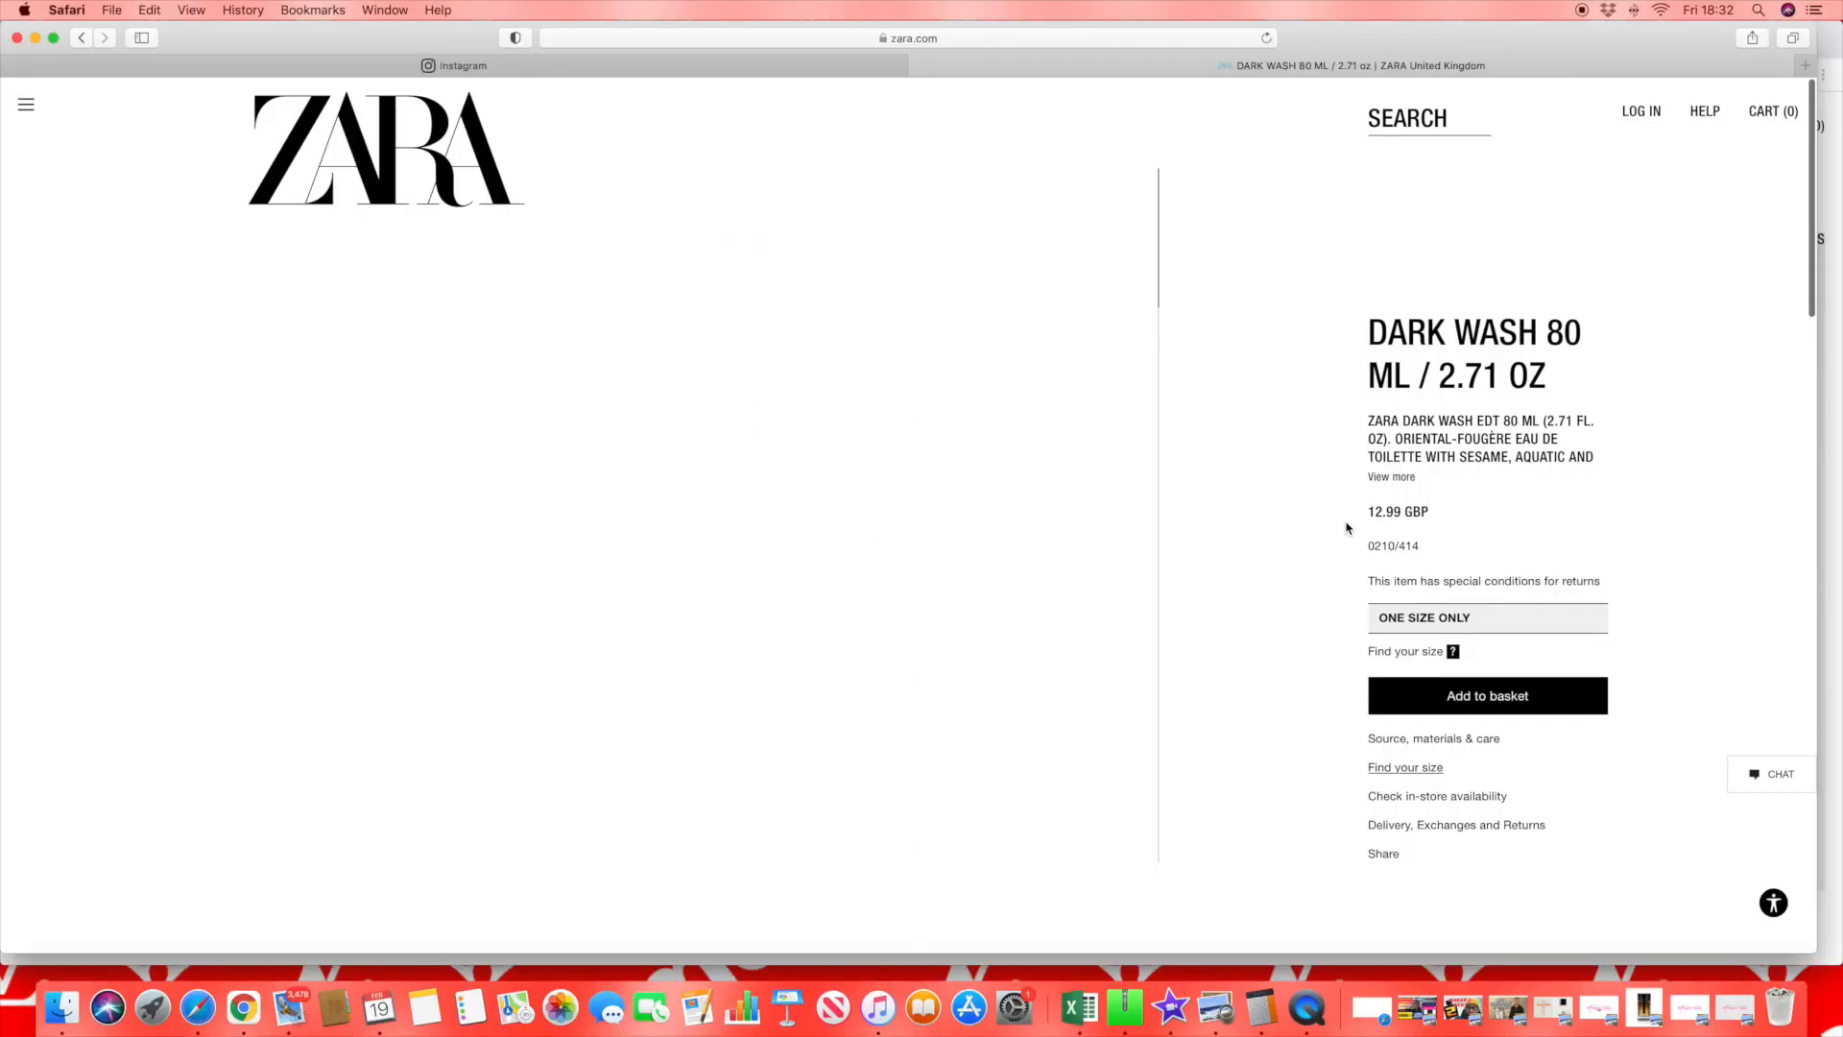
pyautogui.click(1393, 478)
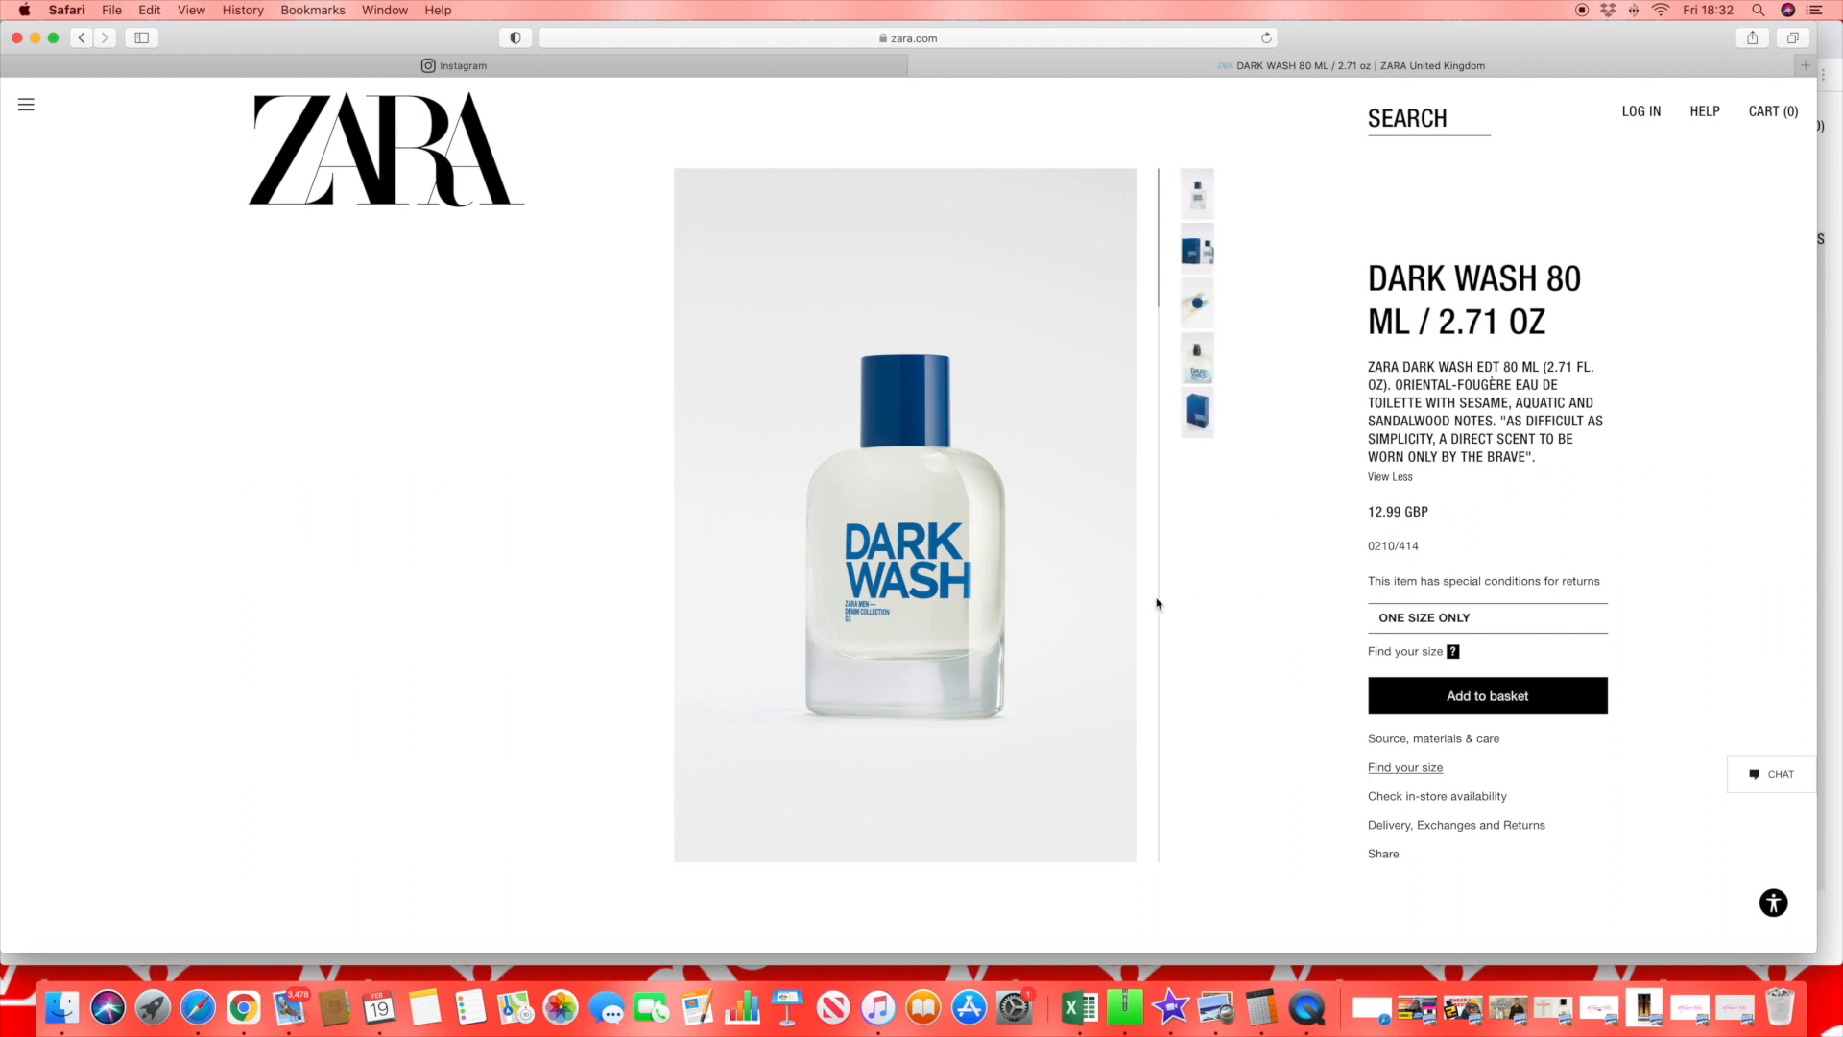
pyautogui.scroll(-5, 1157, 604)
pyautogui.scroll(5, 1156, 603)
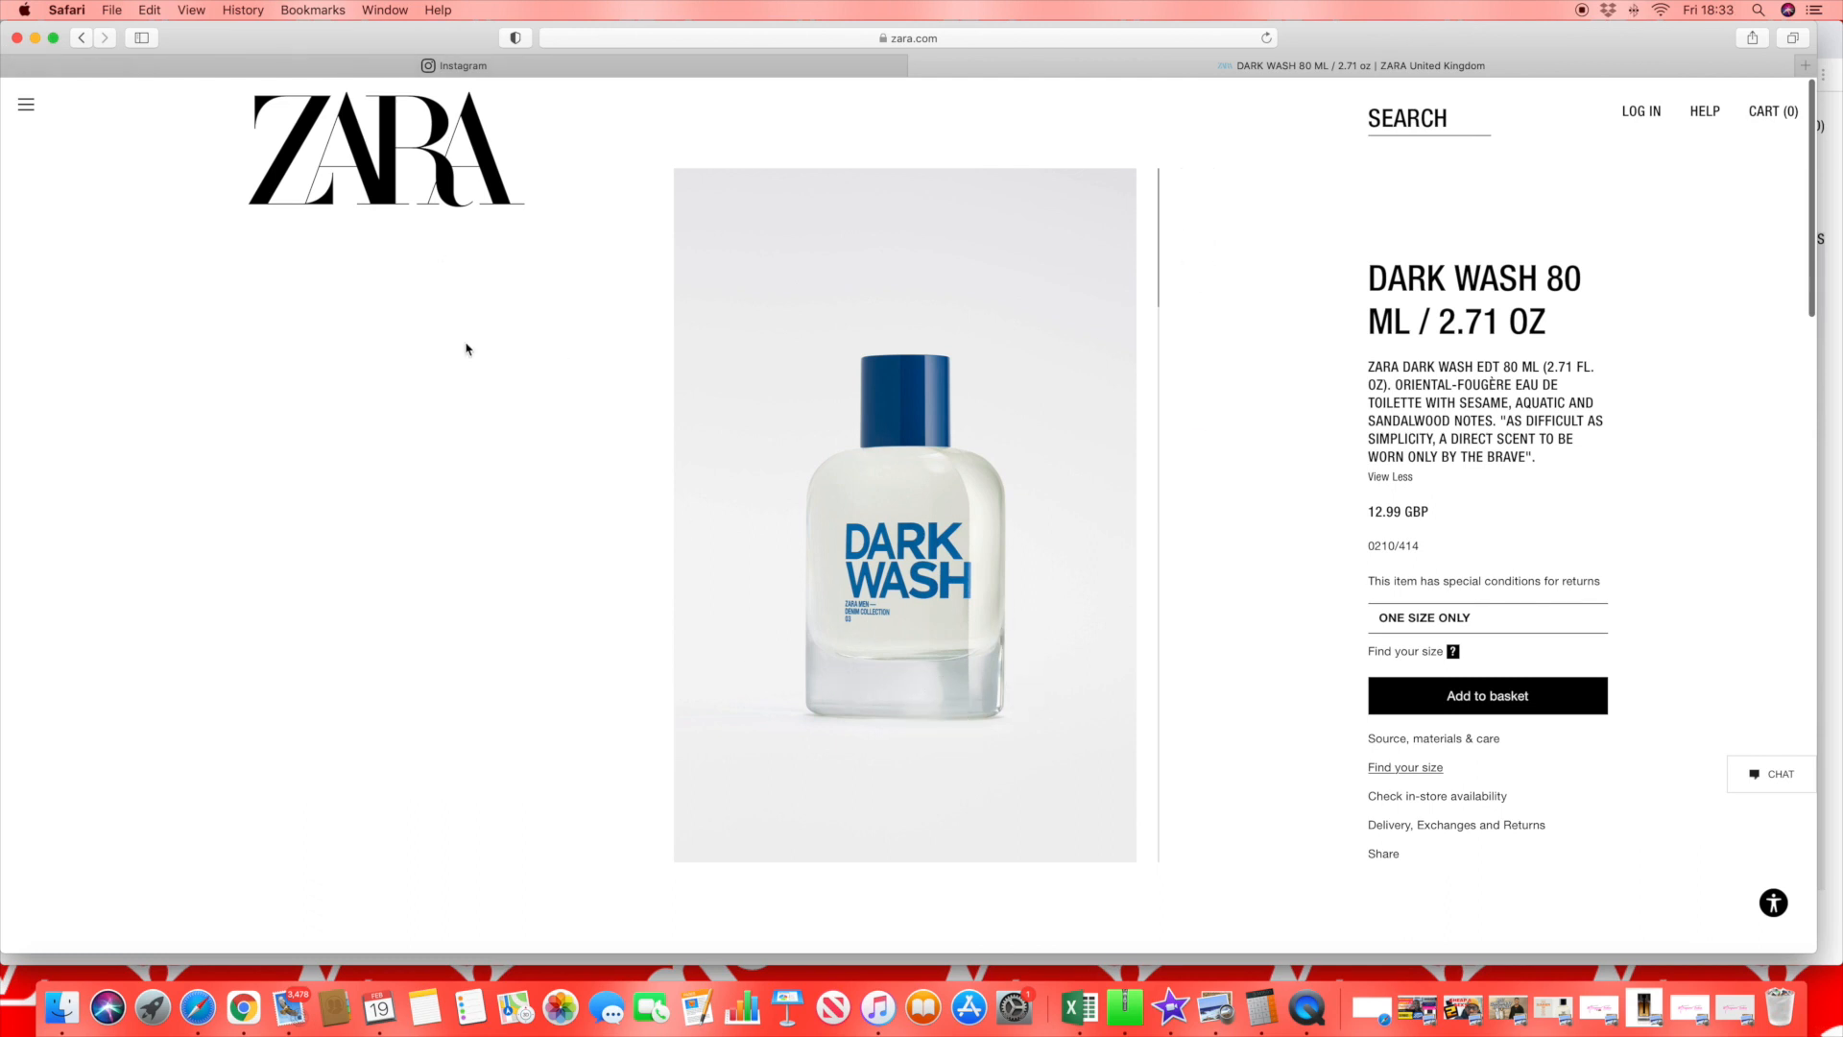
# - Return to the listing and view Frayed Edge 80 ml's full fragrance description
pyautogui.click(78, 39)
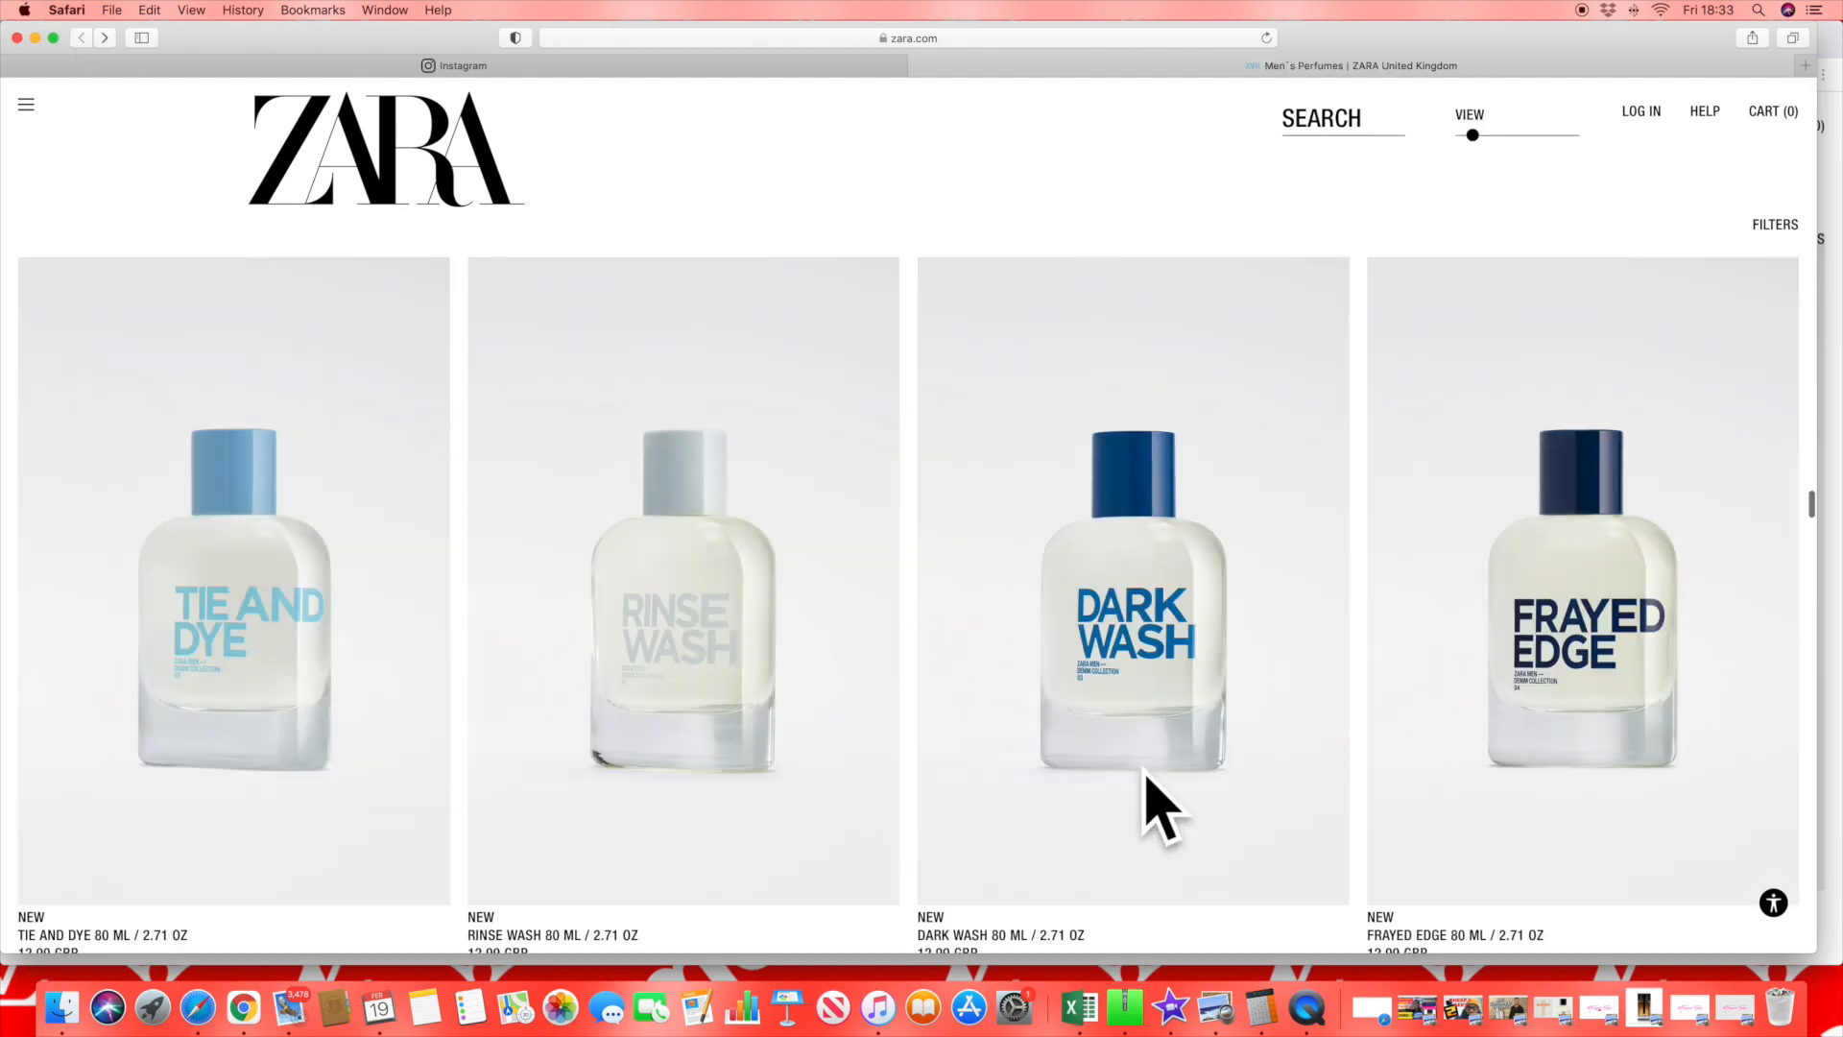
pyautogui.scroll(-2, 1146, 778)
pyautogui.click(1512, 578)
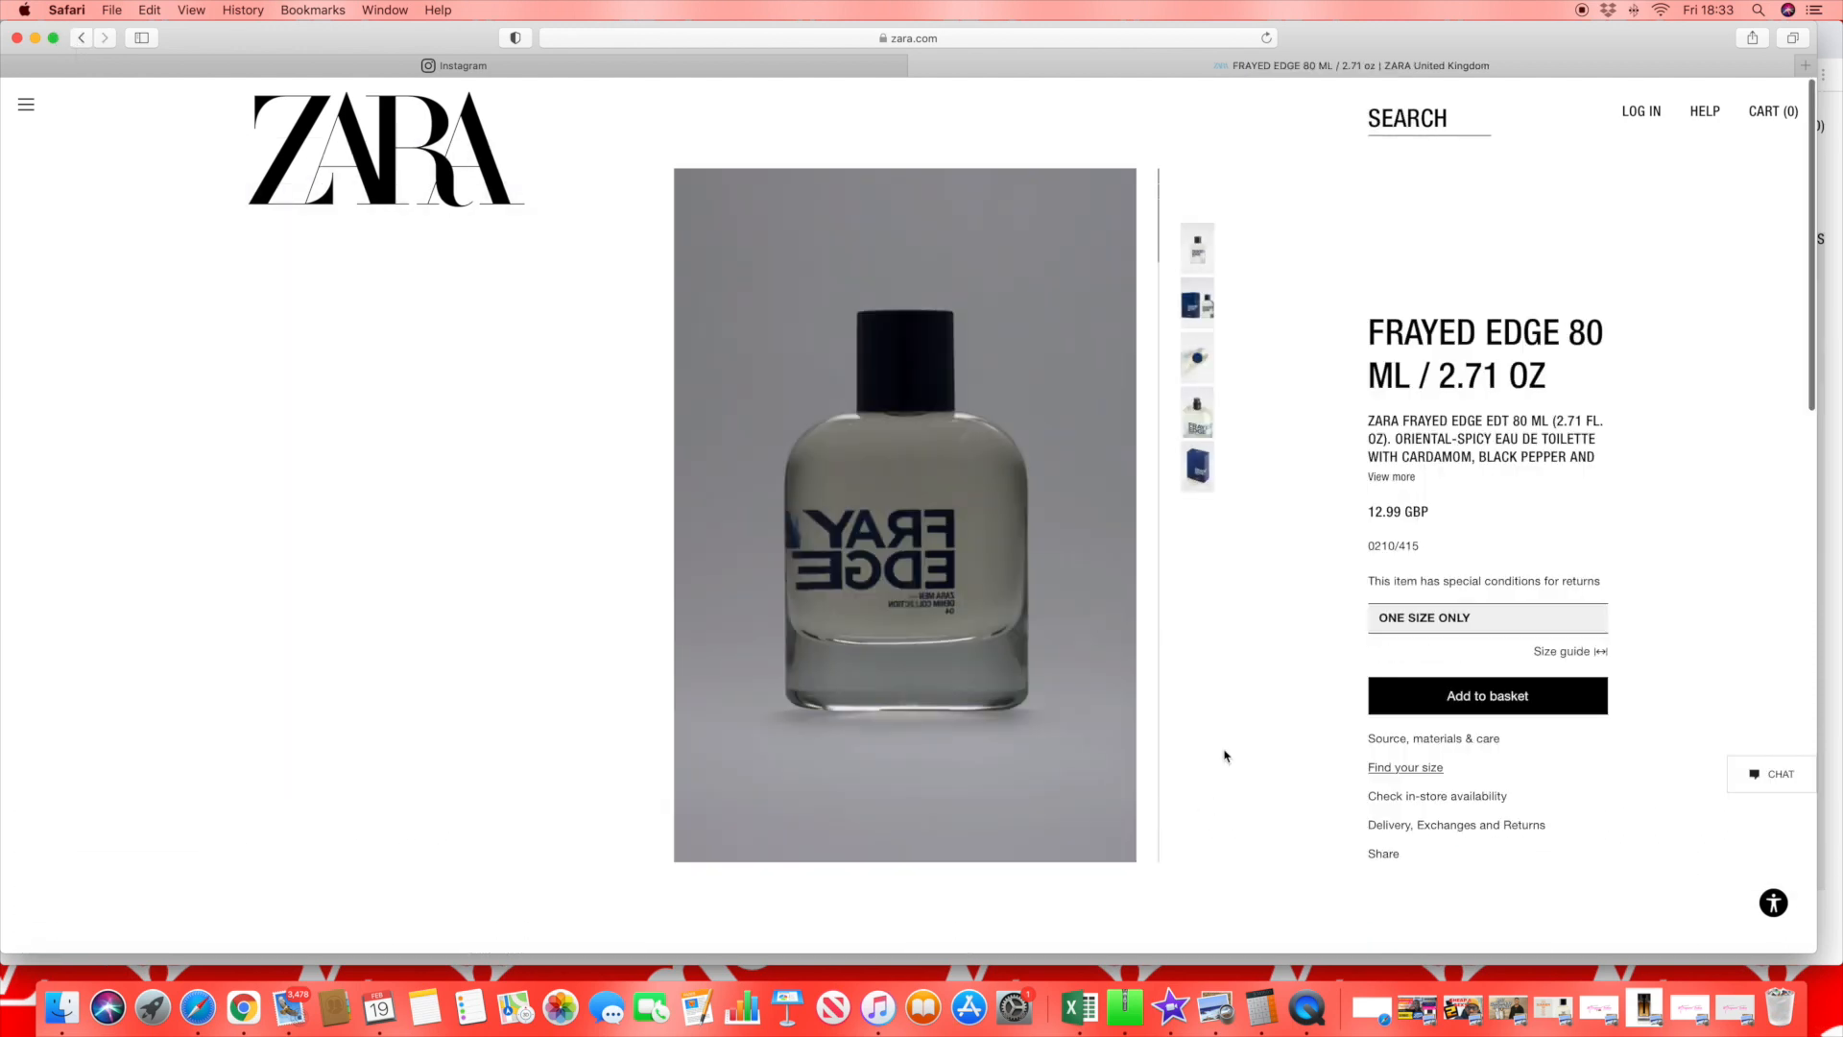
pyautogui.click(1393, 480)
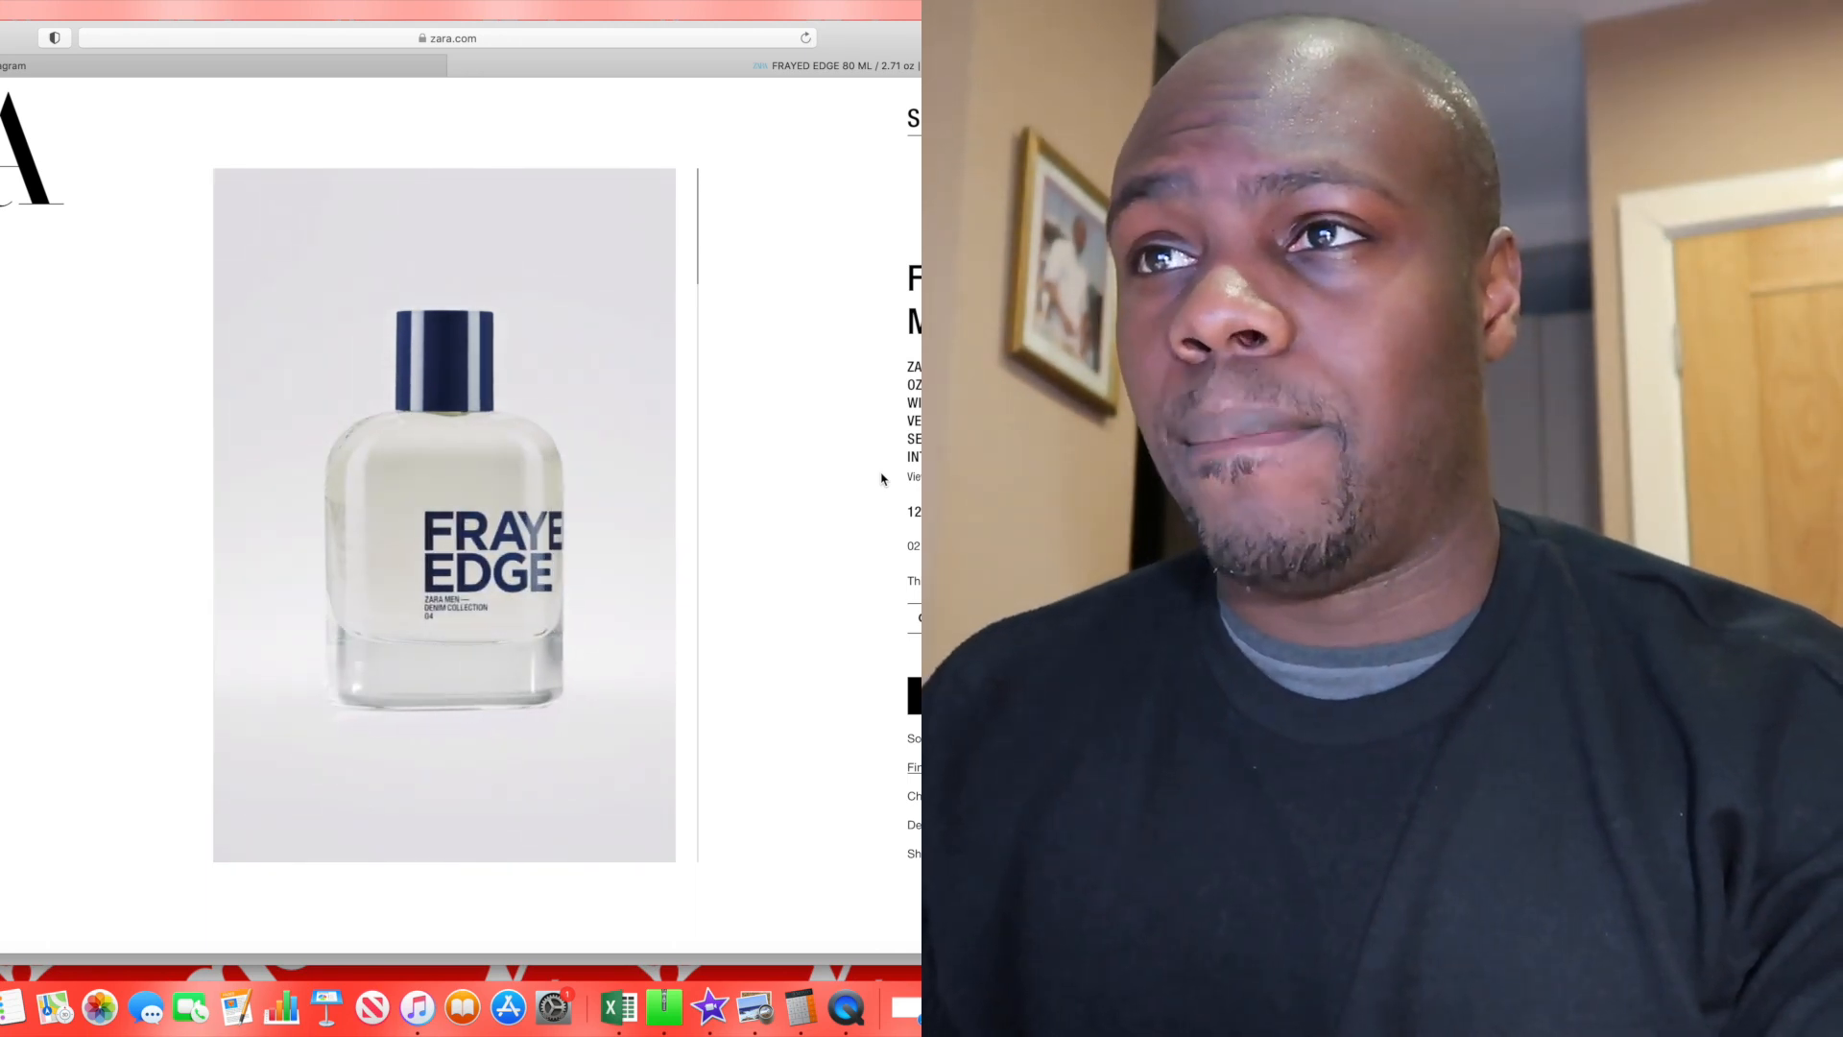
pyautogui.scroll(-1, 882, 478)
pyautogui.scroll(-2, 886, 508)
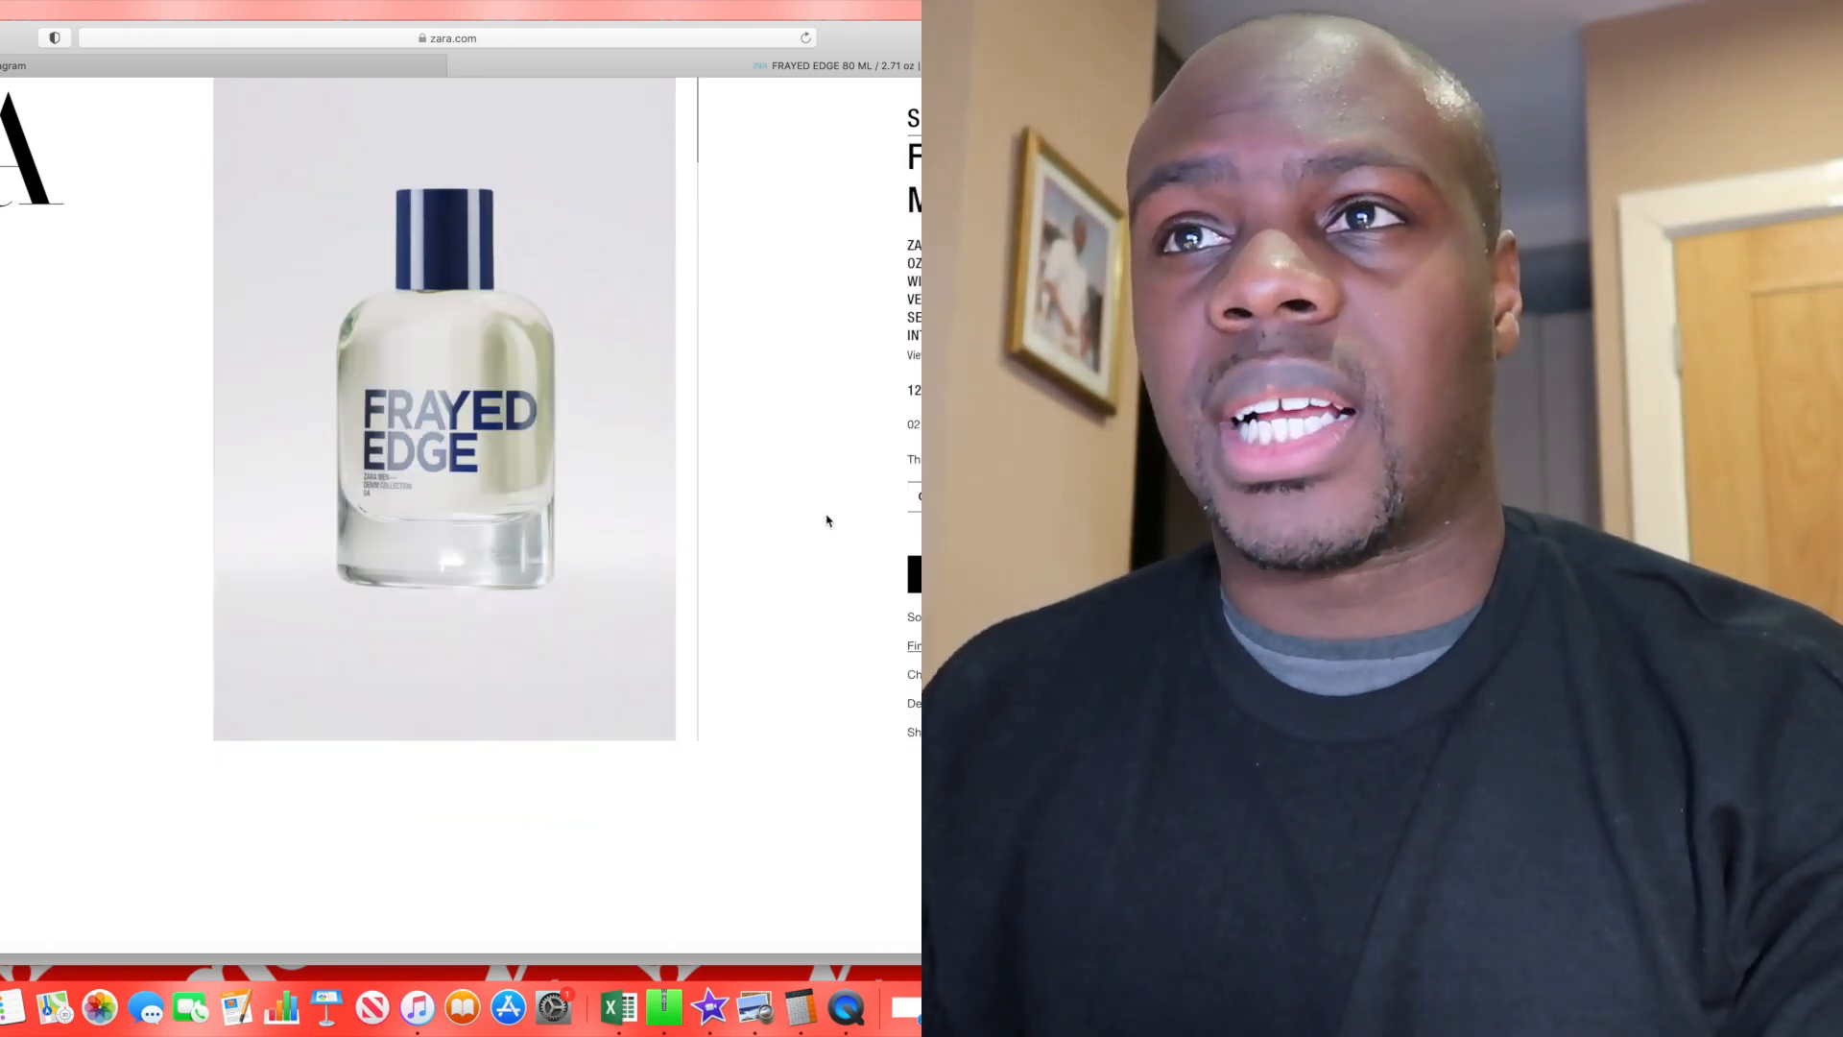
pyautogui.scroll(-2, 886, 506)
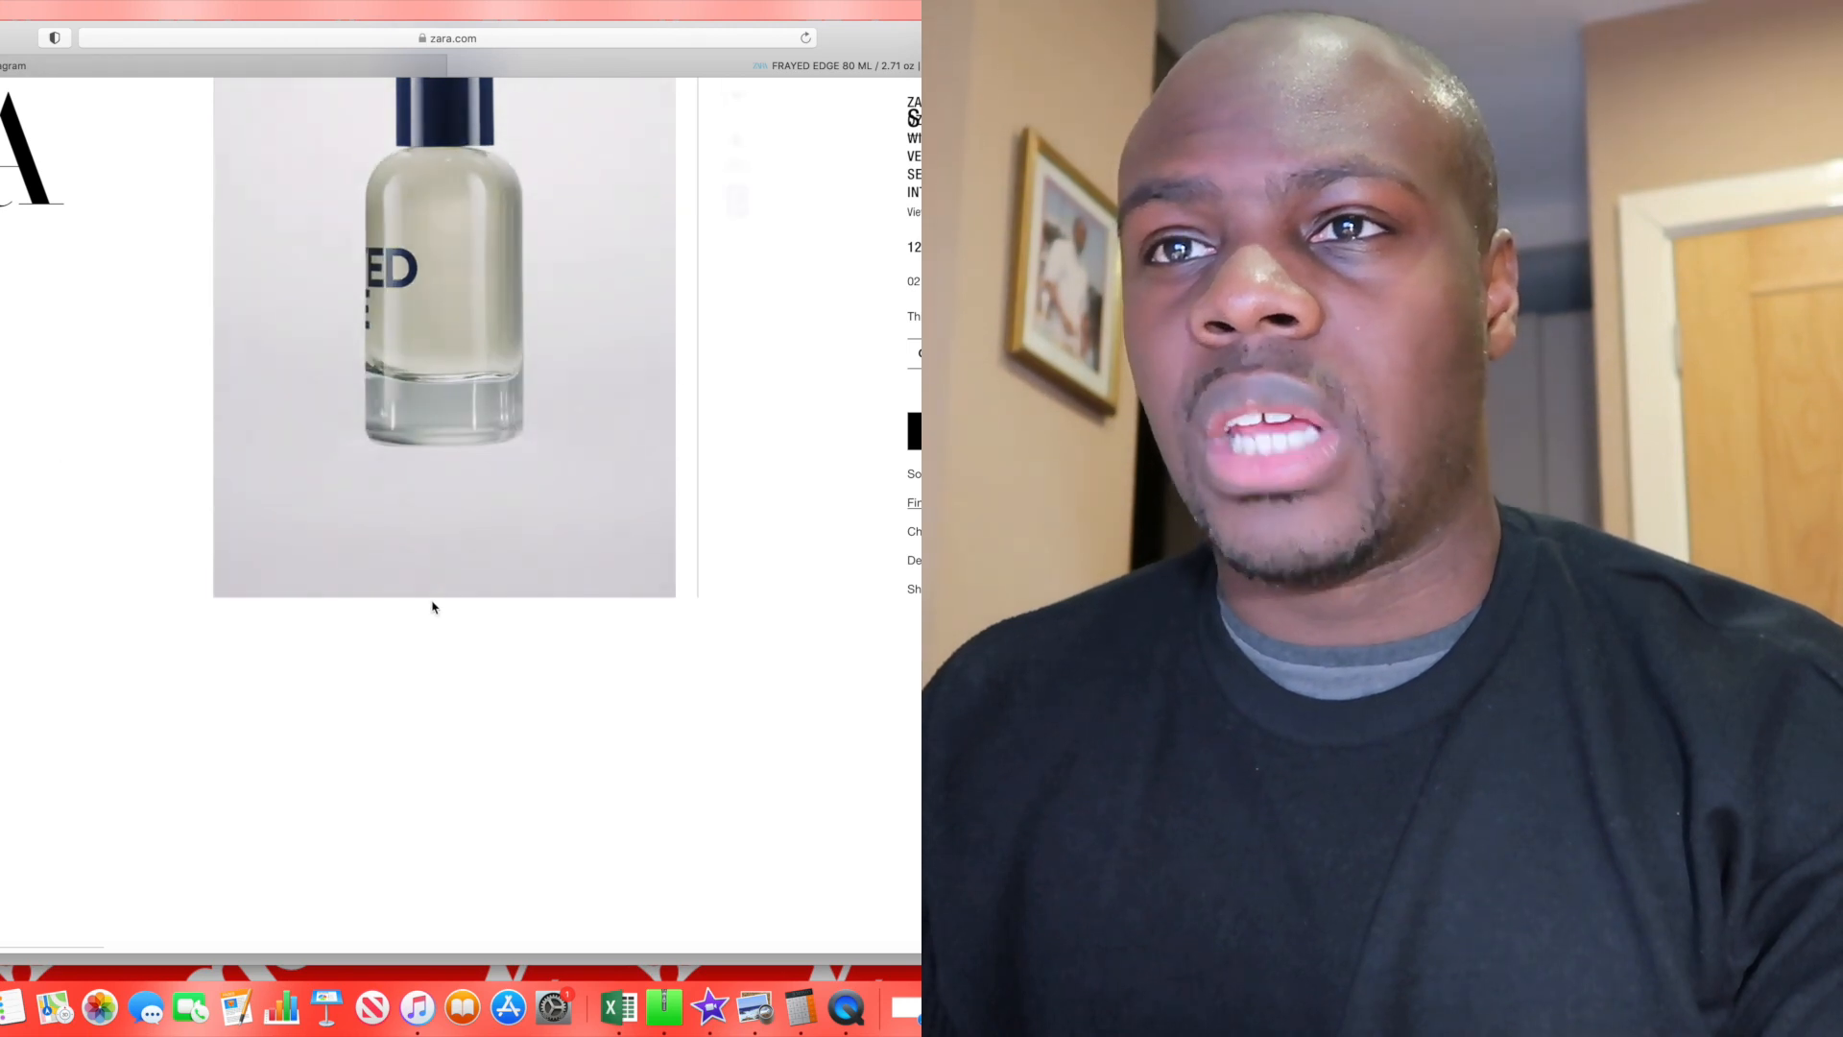
# - Leave Frayed Edge and return to the men's perfumes listing at the Day Collection
pyautogui.press('super+Left')
pyautogui.scroll(-5, 514, 683)
pyautogui.scroll(-5, 515, 683)
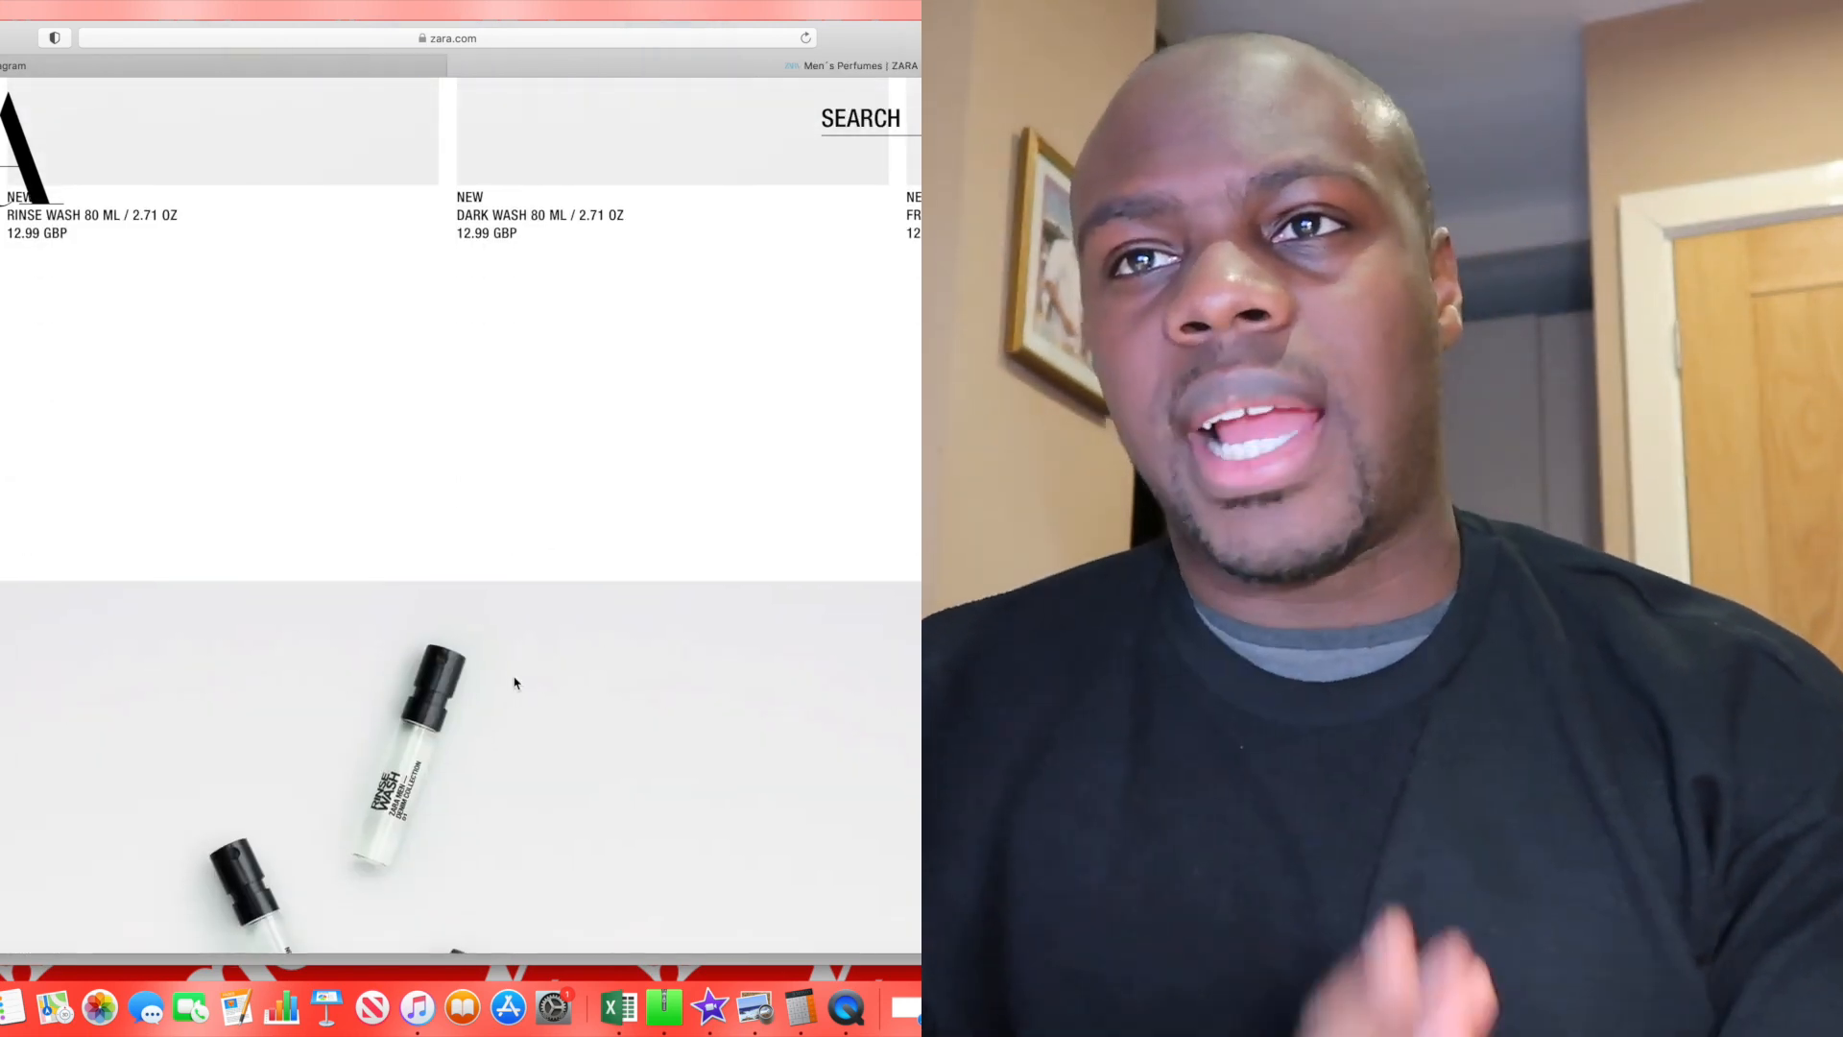
pyautogui.scroll(-5, 513, 683)
pyautogui.scroll(-3, 514, 683)
pyautogui.scroll(-2, 515, 683)
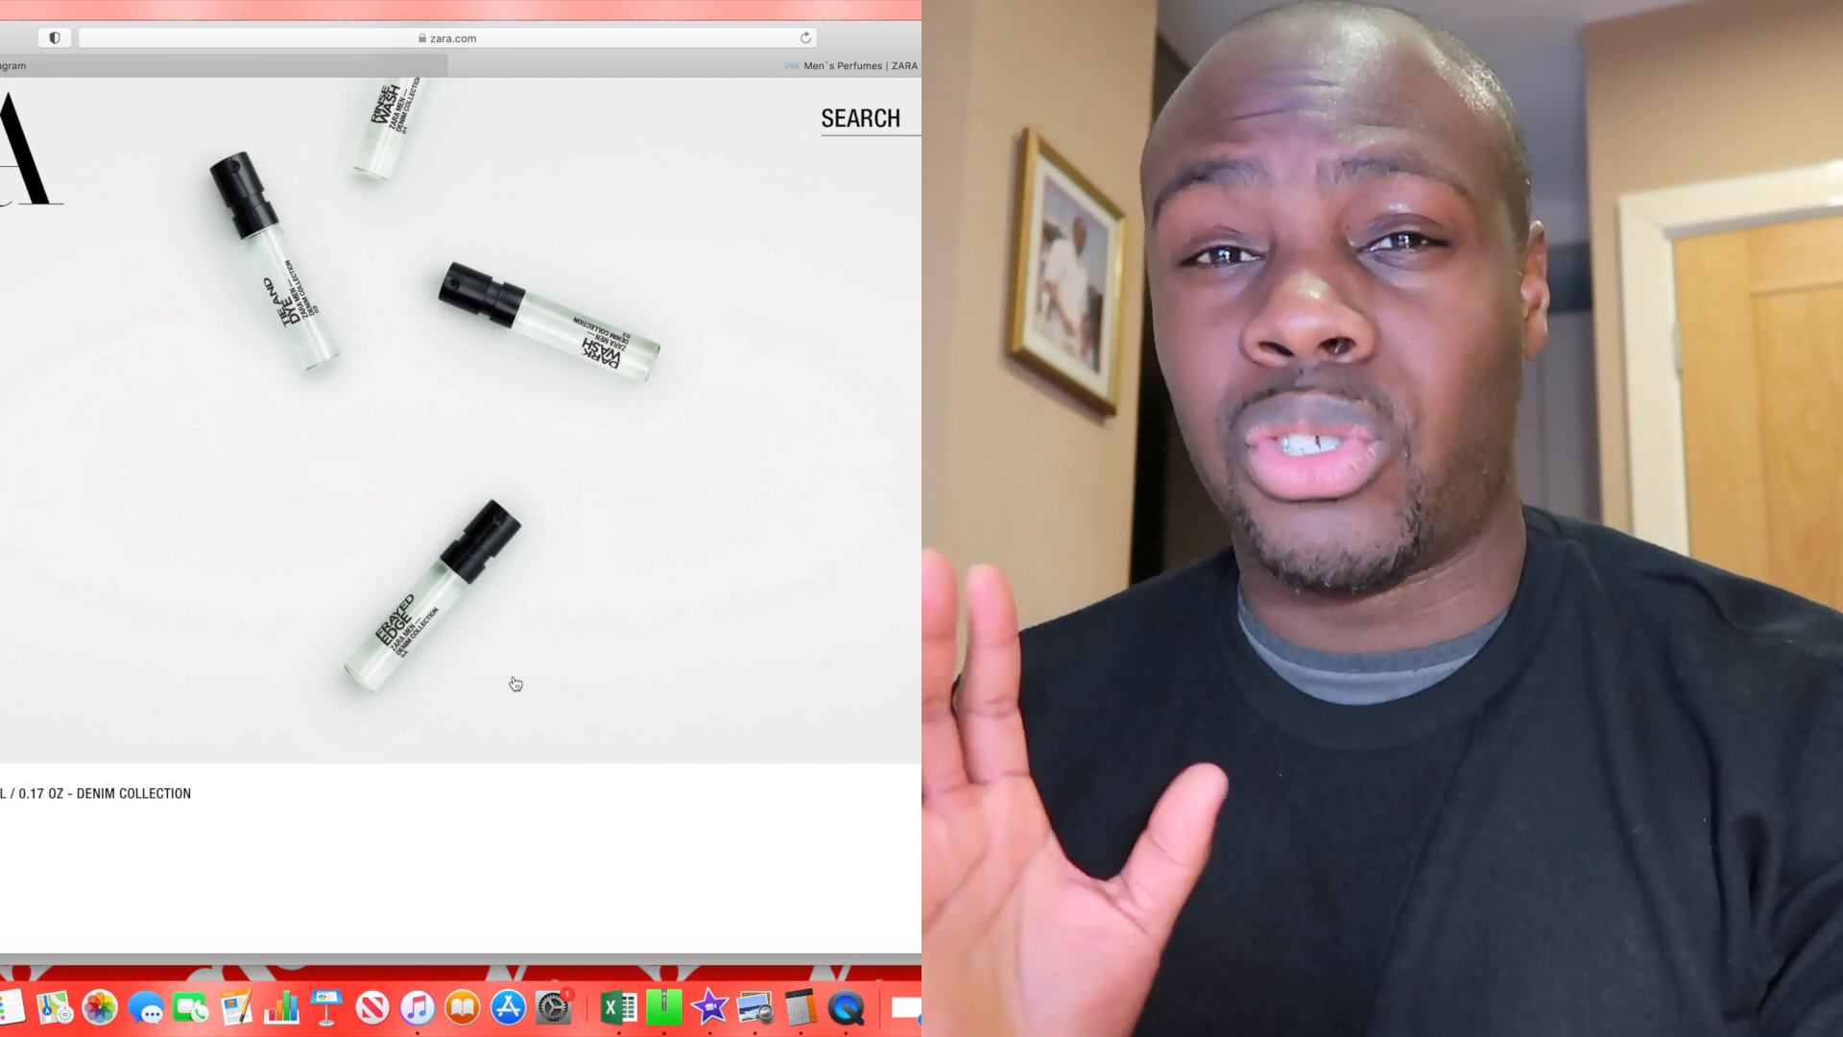
pyautogui.scroll(-3, 514, 682)
pyautogui.scroll(-5, 513, 682)
pyautogui.scroll(-4, 513, 683)
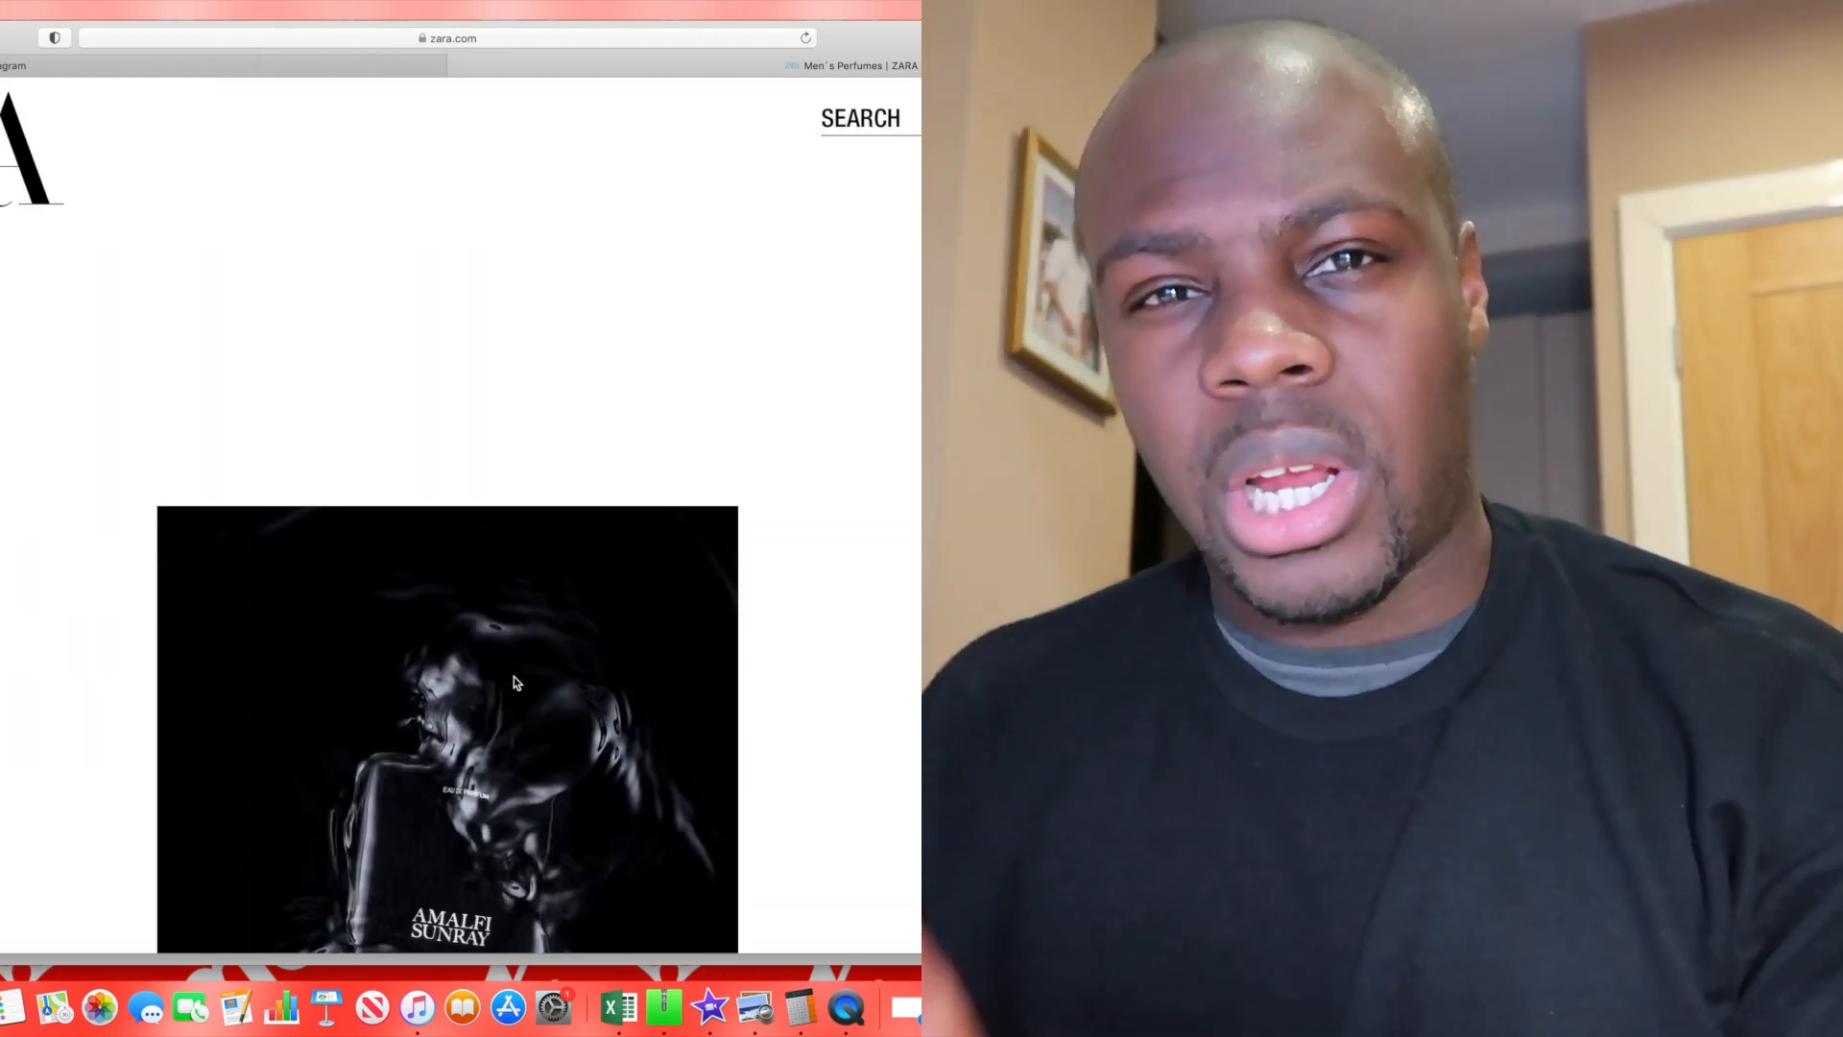
pyautogui.scroll(-5, 514, 683)
pyautogui.scroll(-3, 515, 682)
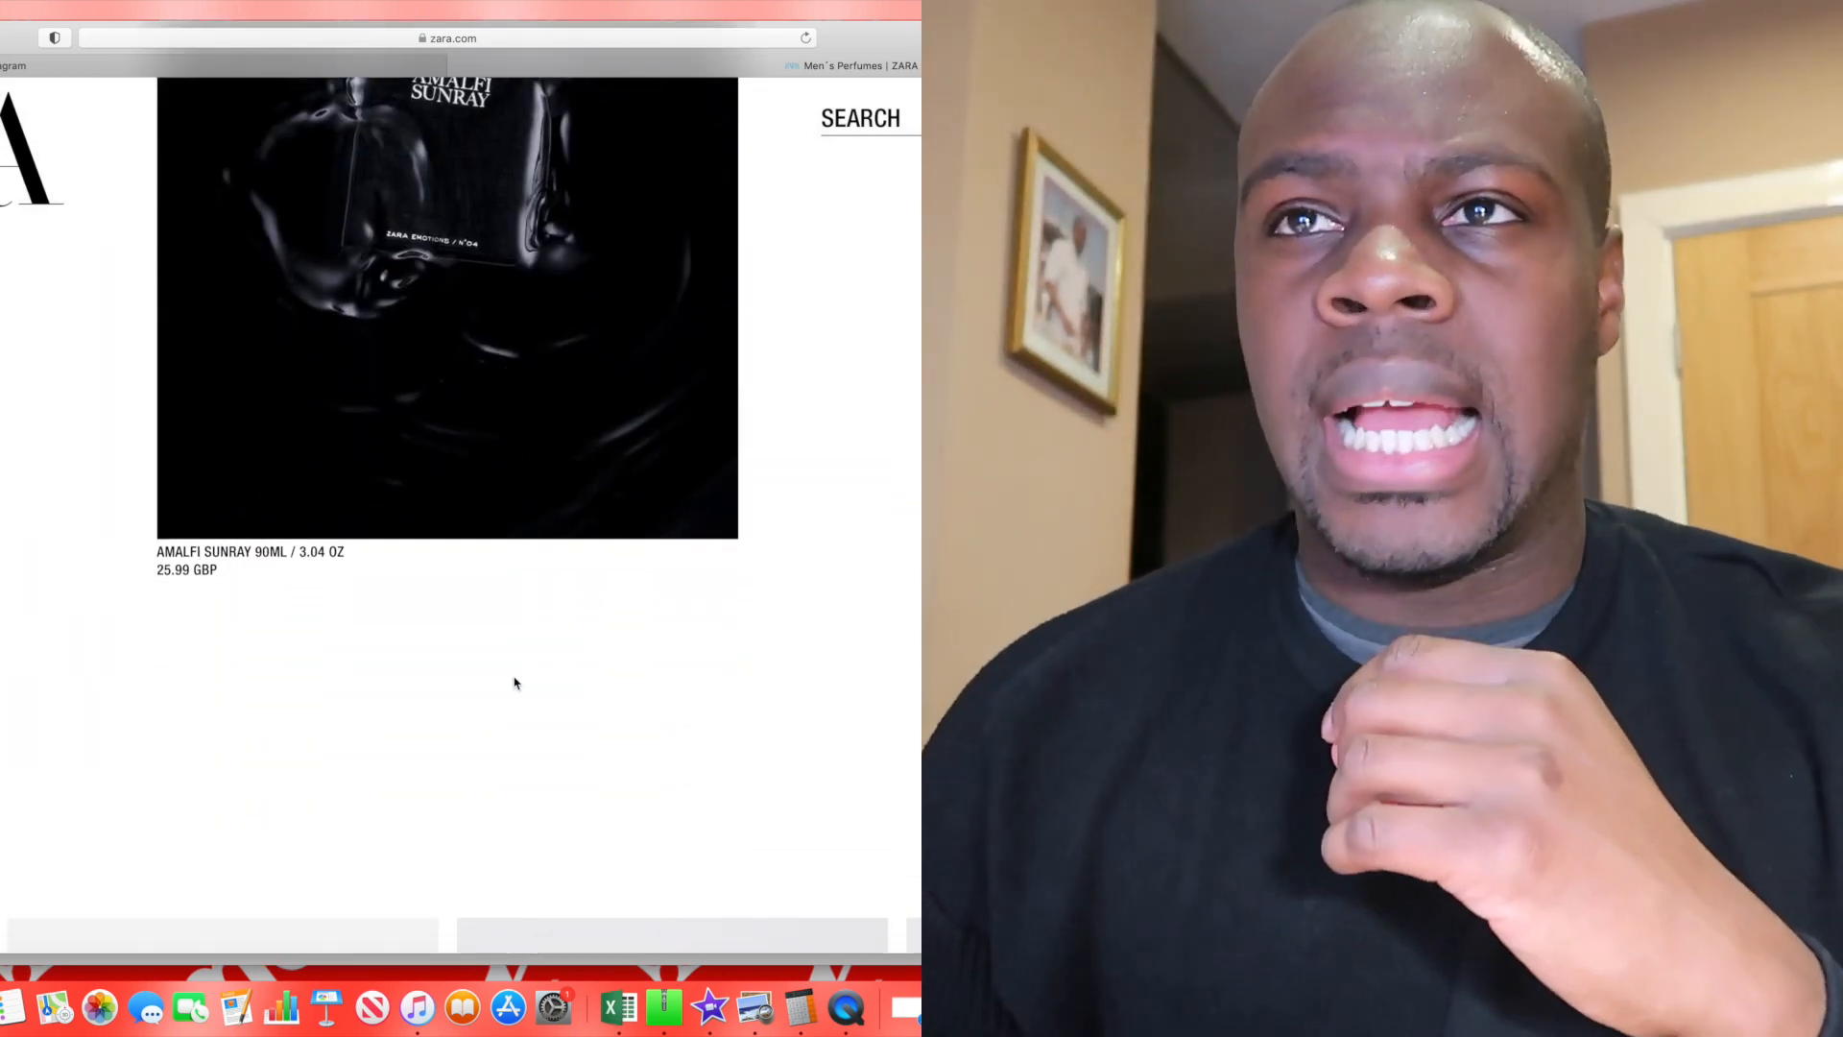
pyautogui.scroll(5, 515, 684)
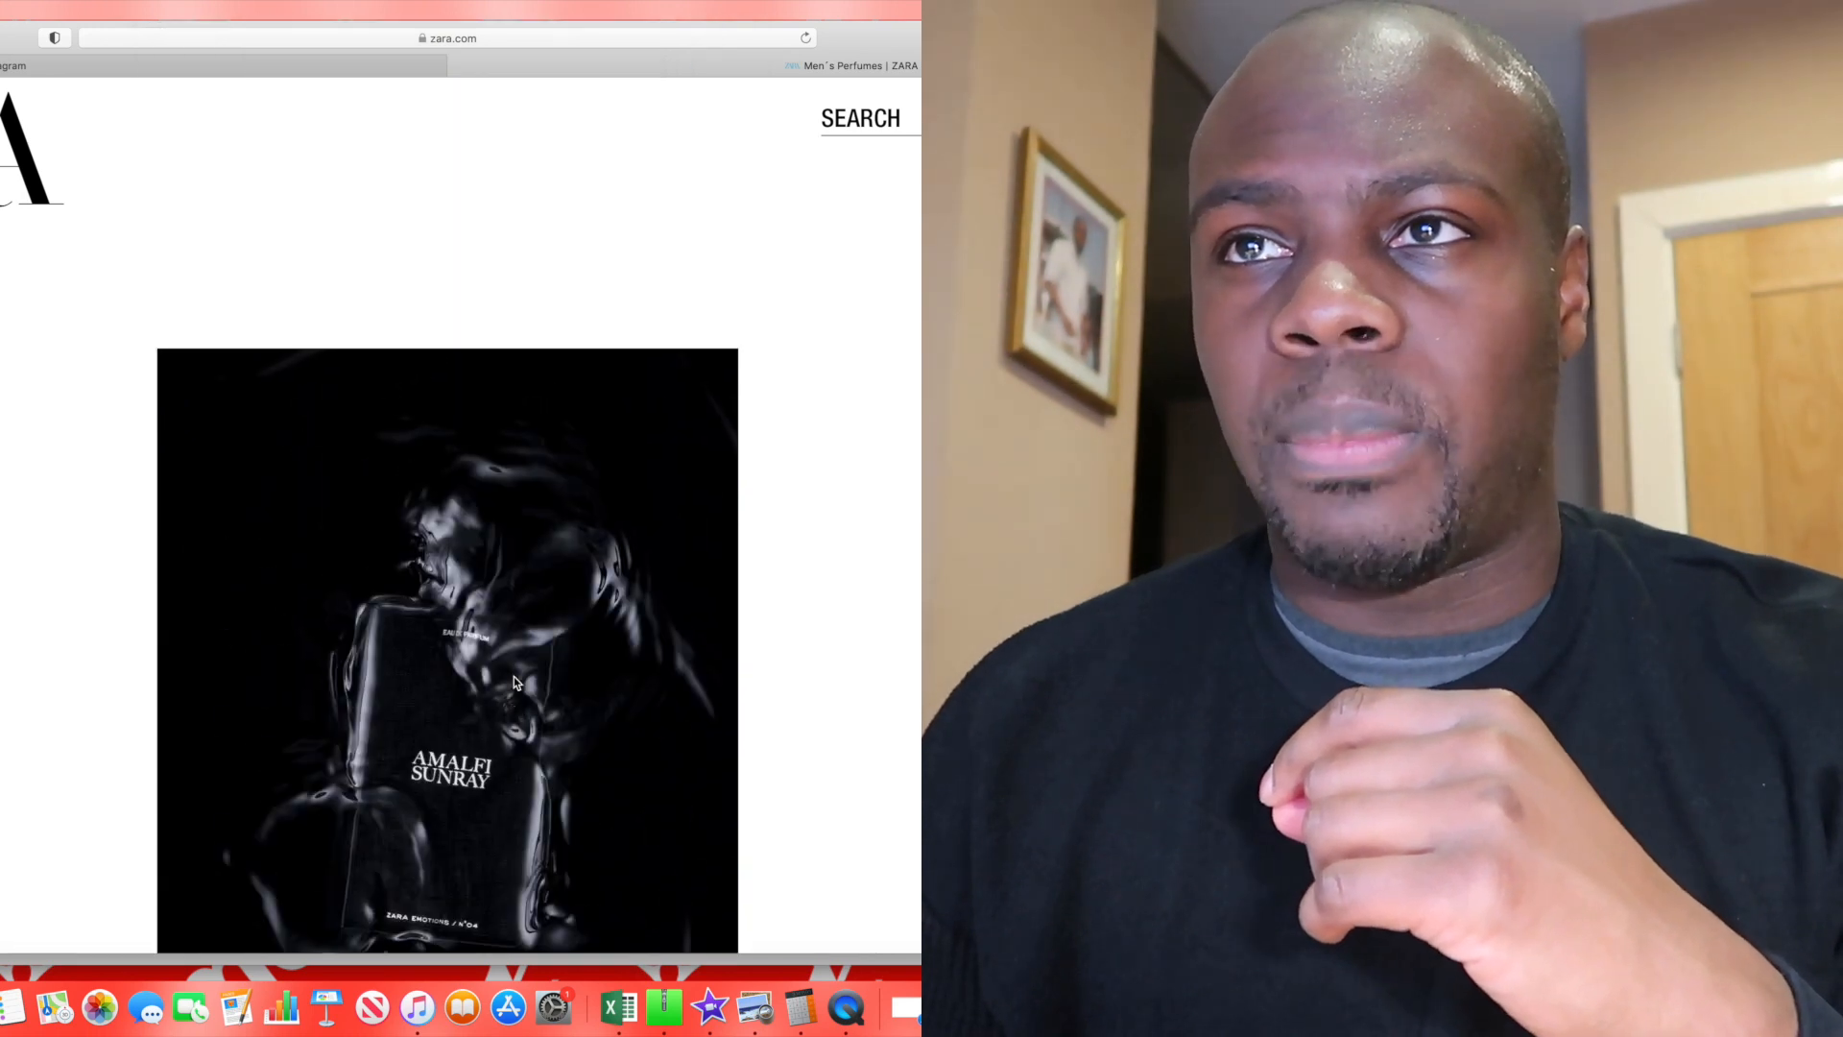
pyautogui.scroll(5, 514, 684)
pyautogui.scroll(8, 514, 683)
pyautogui.scroll(6, 514, 683)
pyautogui.scroll(3, 514, 683)
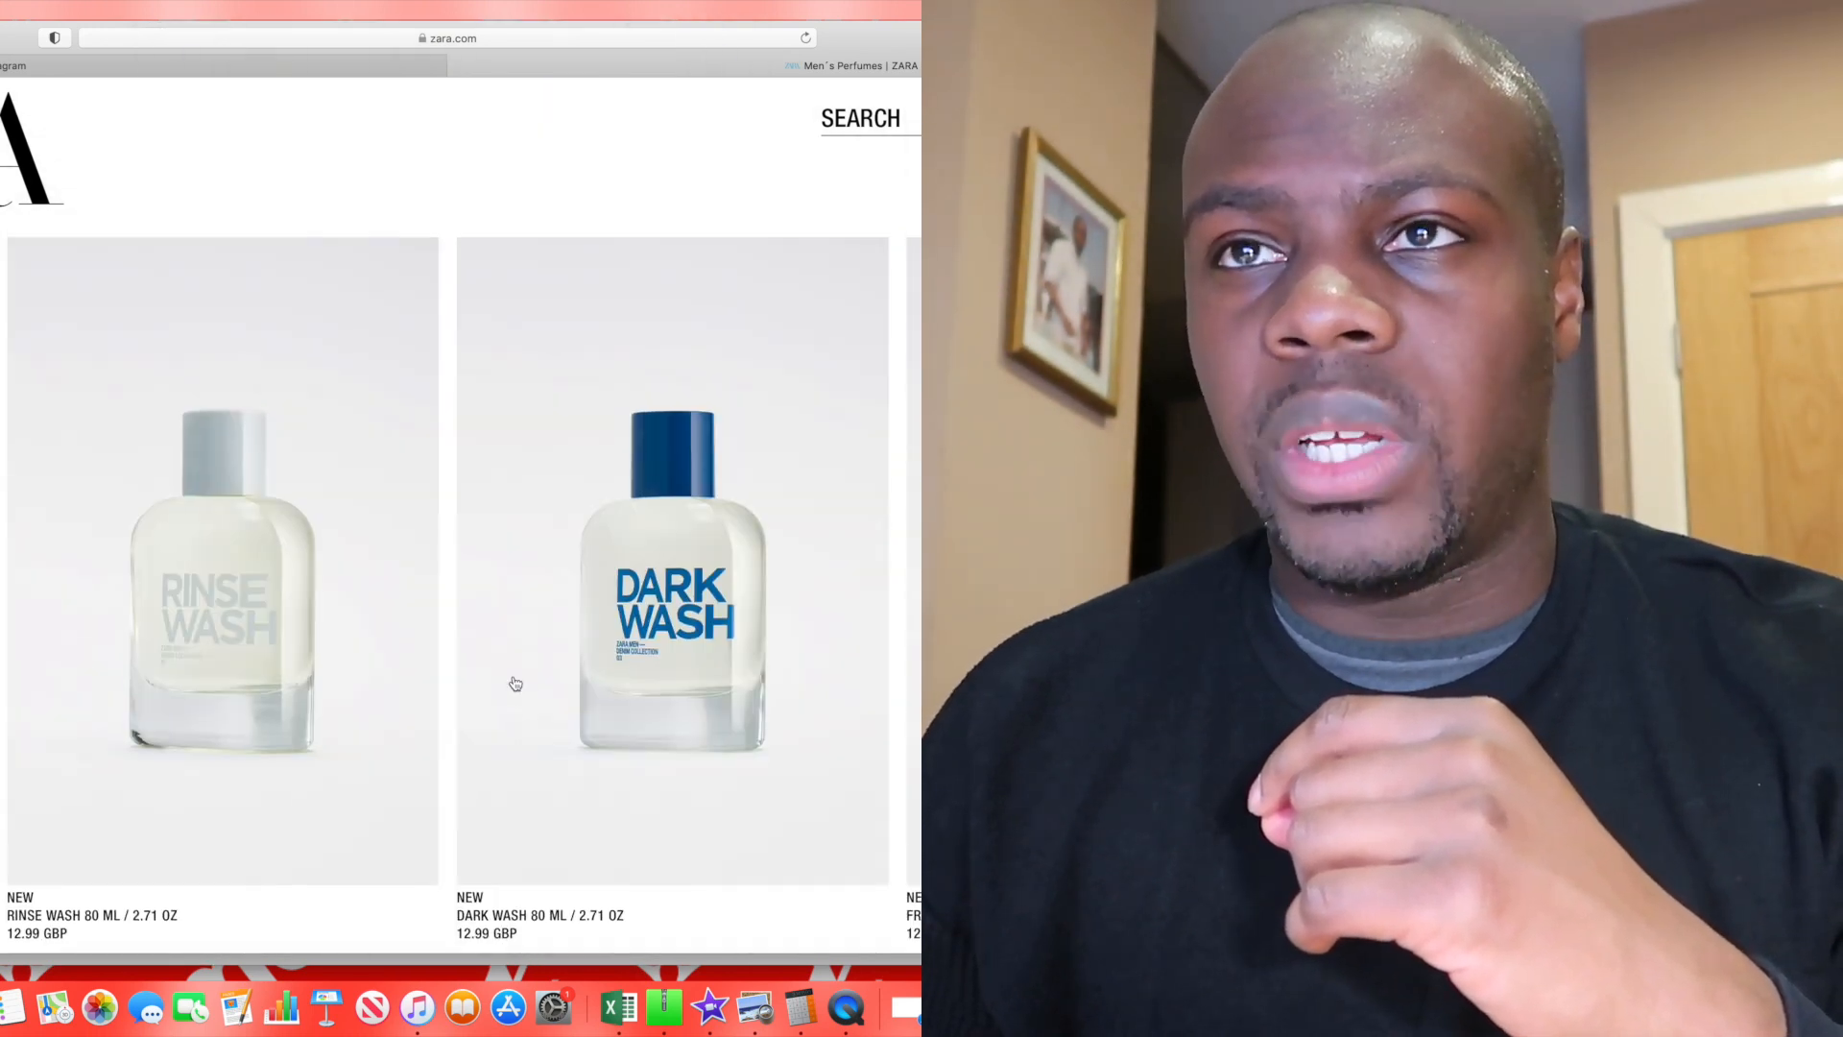
pyautogui.scroll(-3, 514, 683)
pyautogui.scroll(-8, 515, 683)
pyautogui.scroll(-6, 514, 683)
pyautogui.scroll(5, 514, 683)
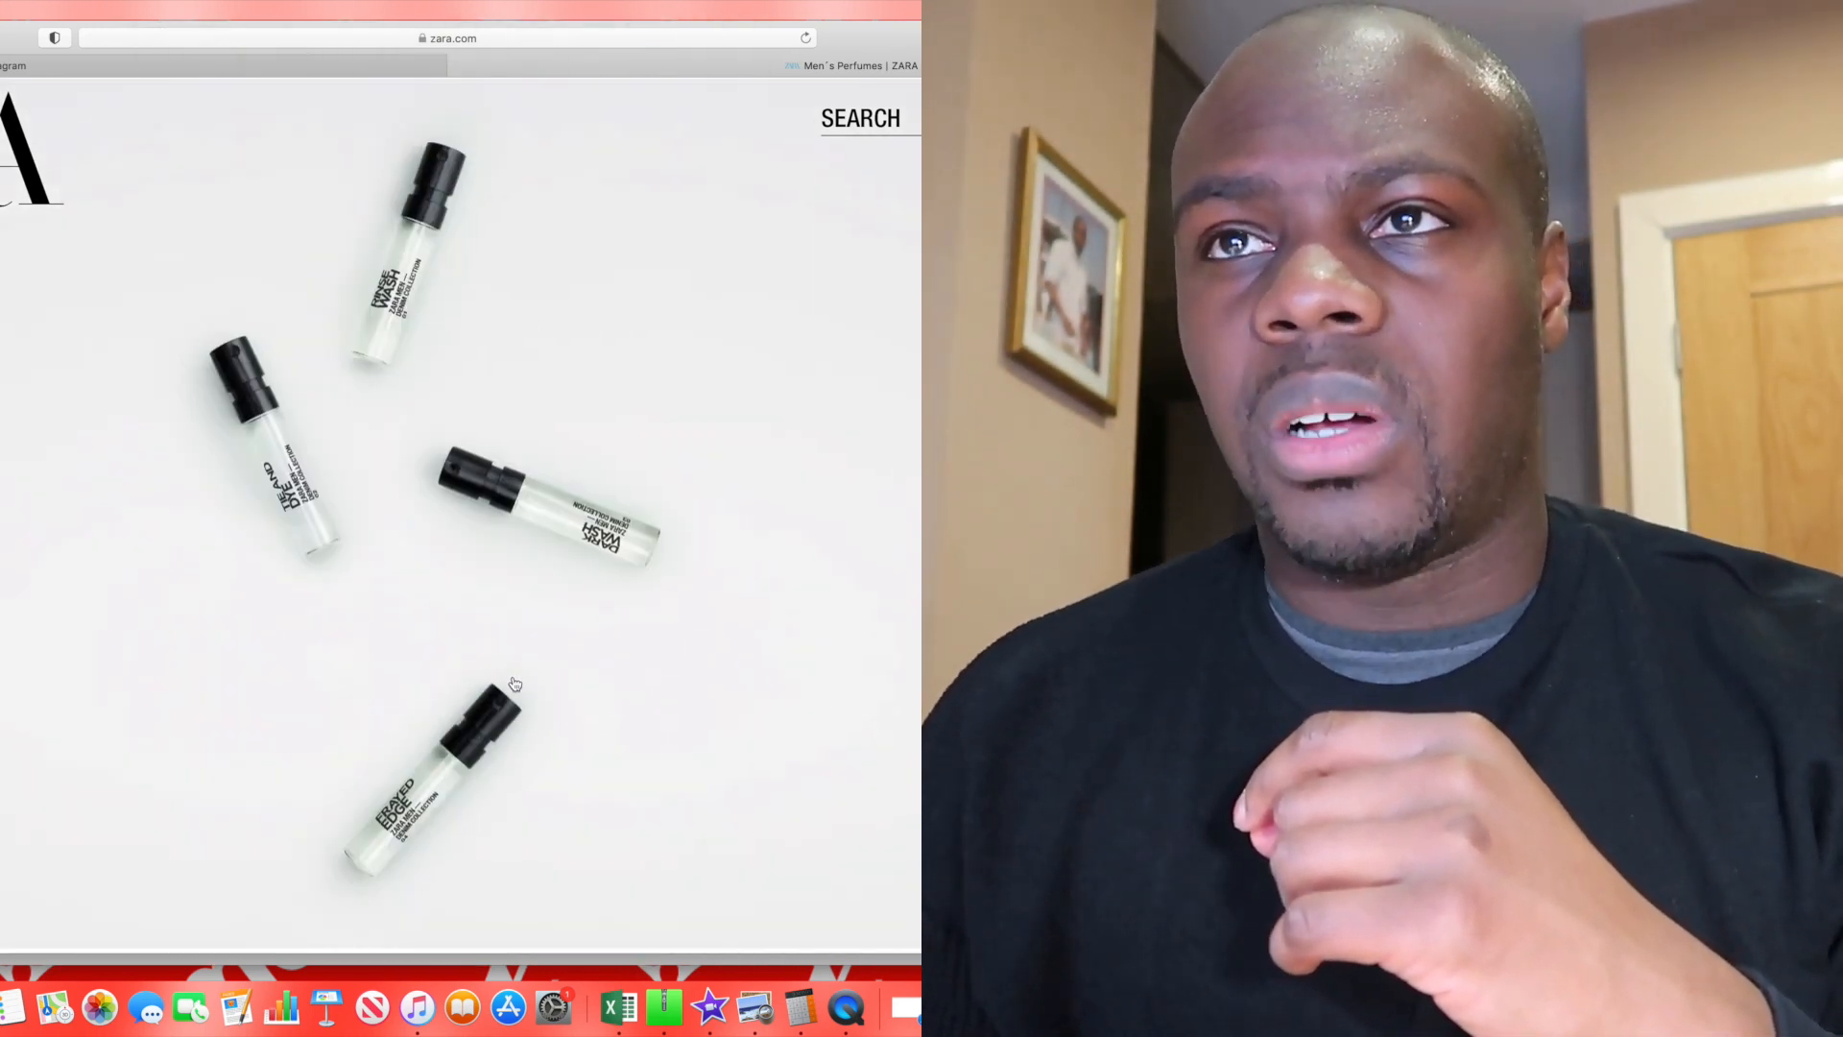
pyautogui.scroll(3, 514, 684)
pyautogui.scroll(6, 514, 683)
pyautogui.scroll(4, 515, 683)
pyautogui.scroll(4, 514, 684)
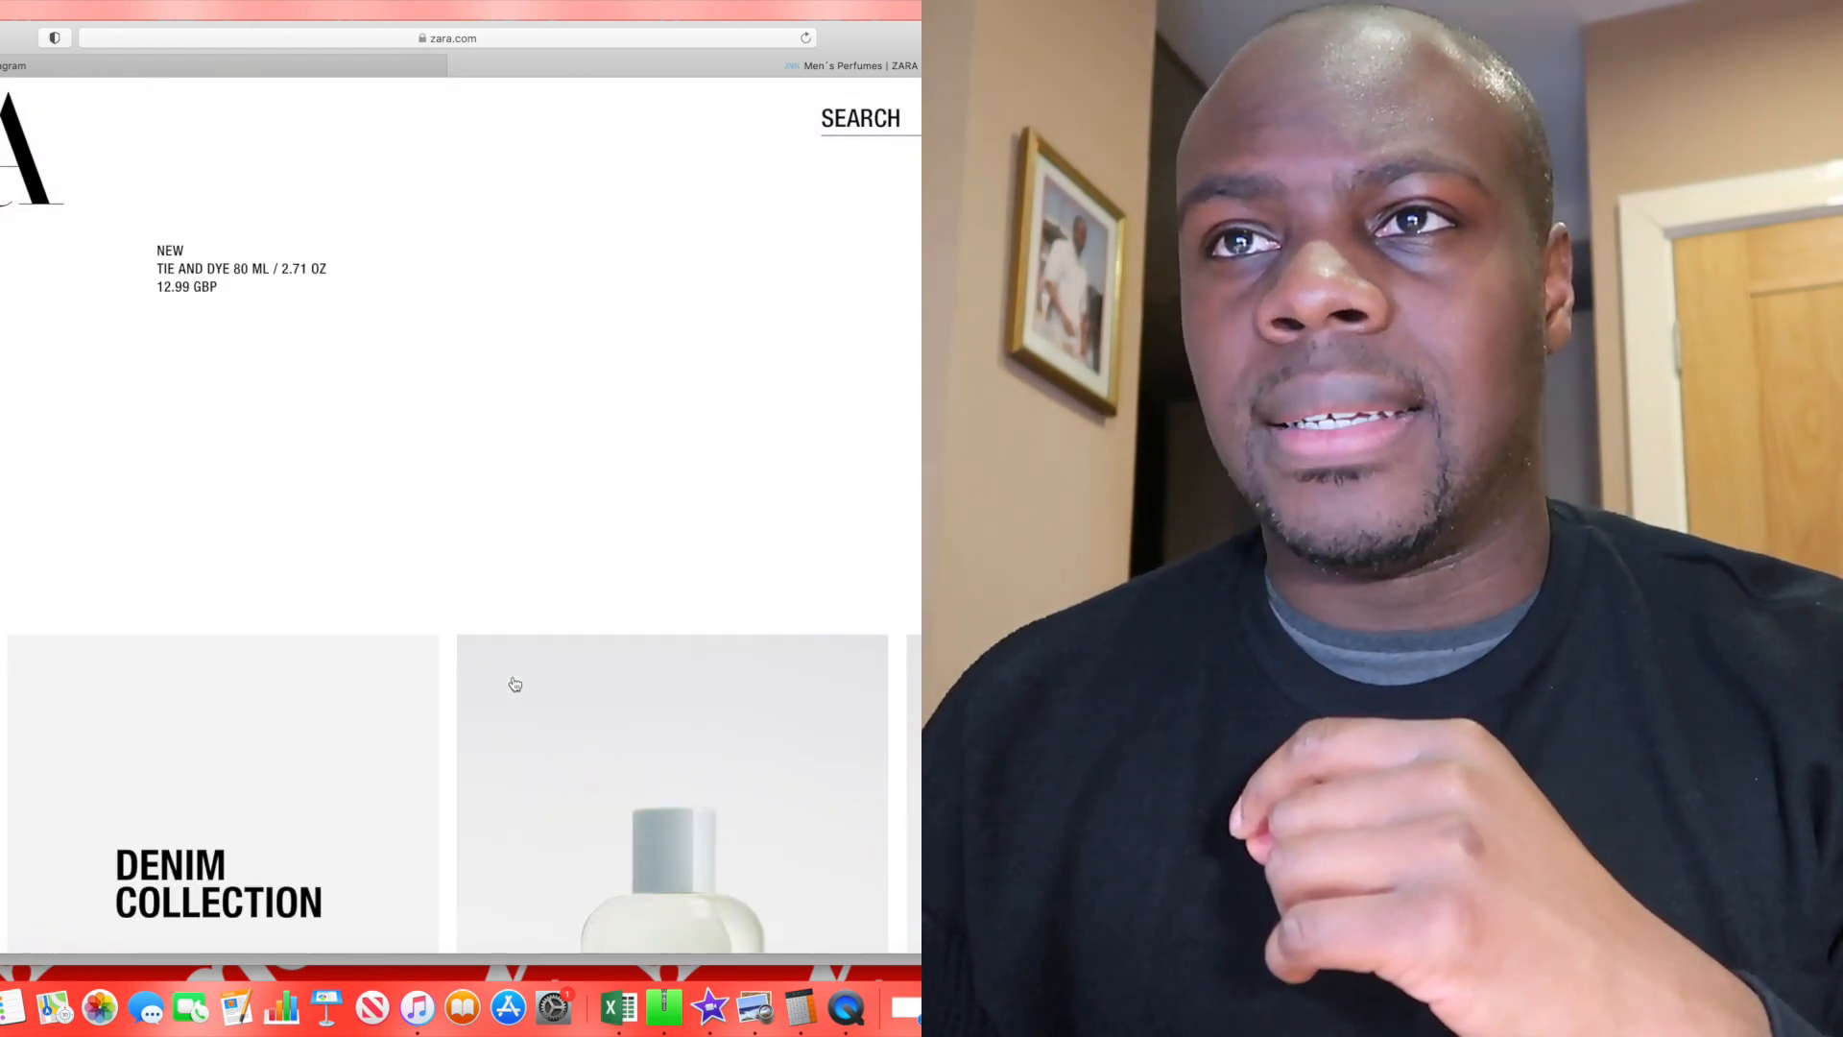
pyautogui.scroll(3, 515, 685)
pyautogui.scroll(4, 514, 683)
pyautogui.scroll(5, 515, 685)
pyautogui.scroll(4, 515, 685)
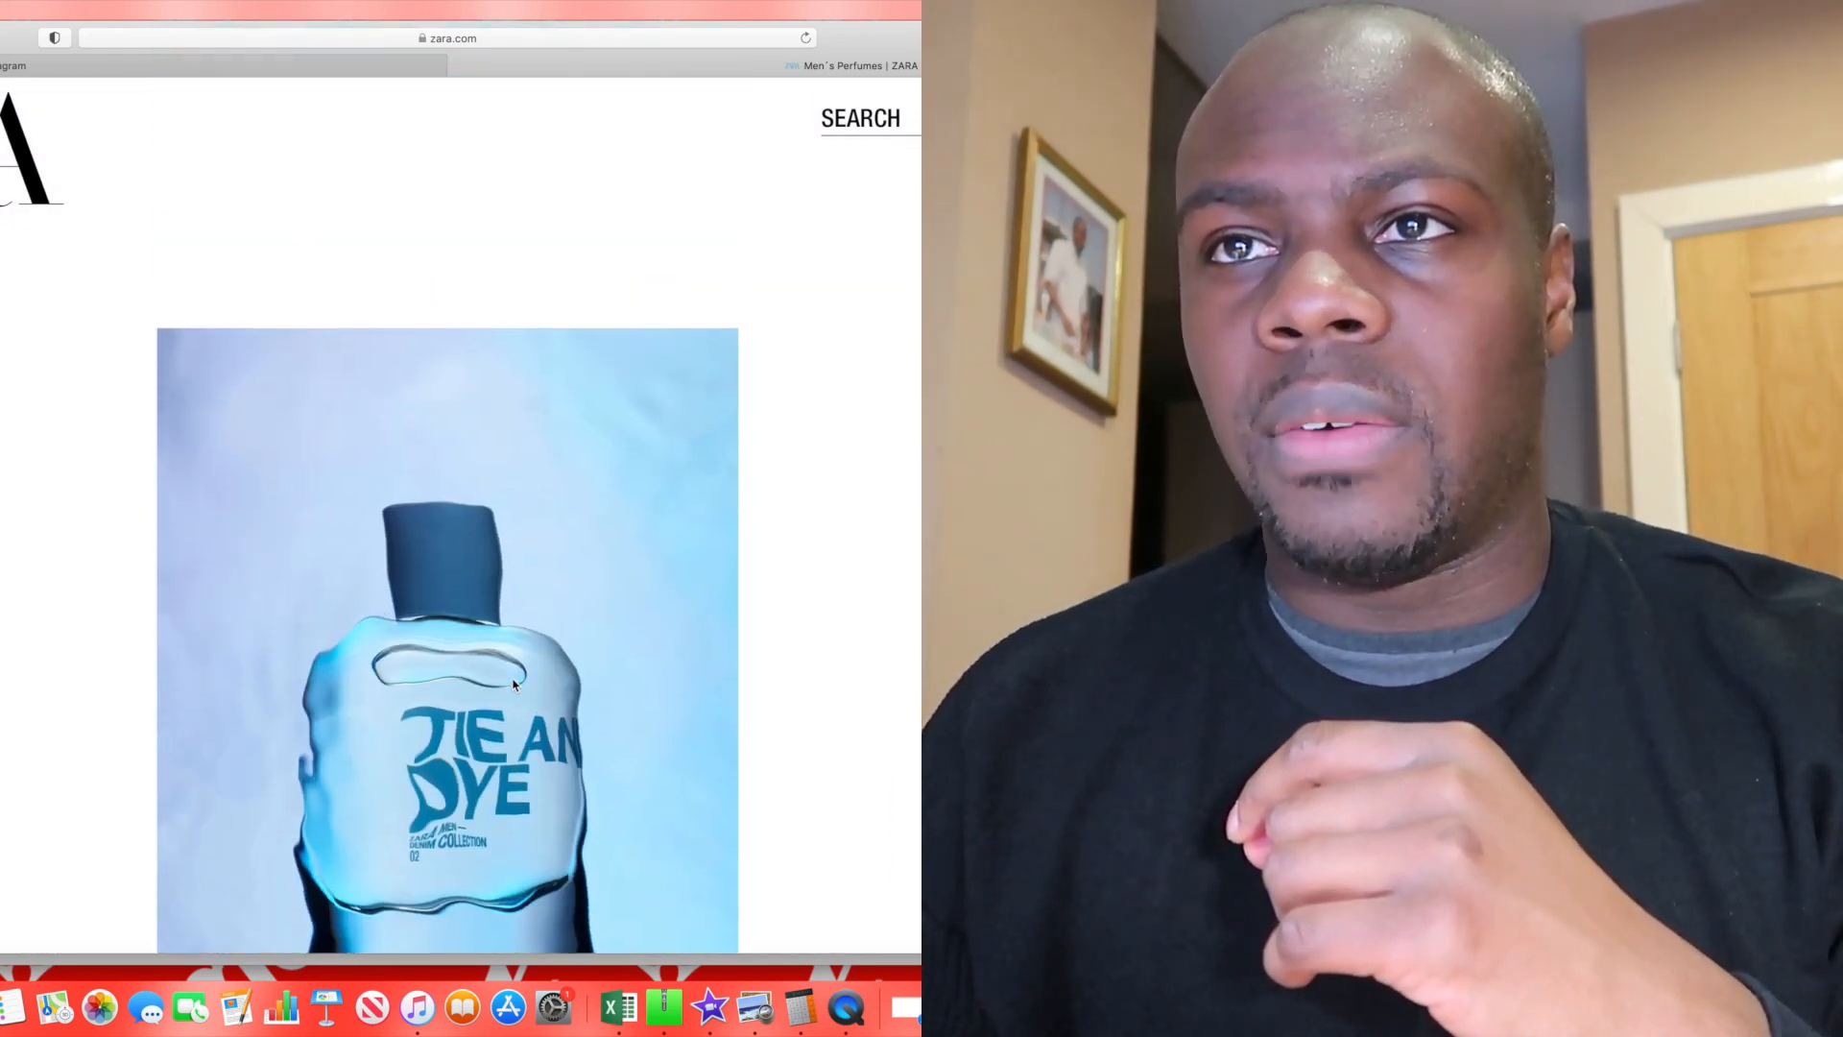
pyautogui.scroll(5, 513, 684)
pyautogui.scroll(4, 514, 684)
pyautogui.scroll(3, 513, 685)
pyautogui.scroll(2, 515, 686)
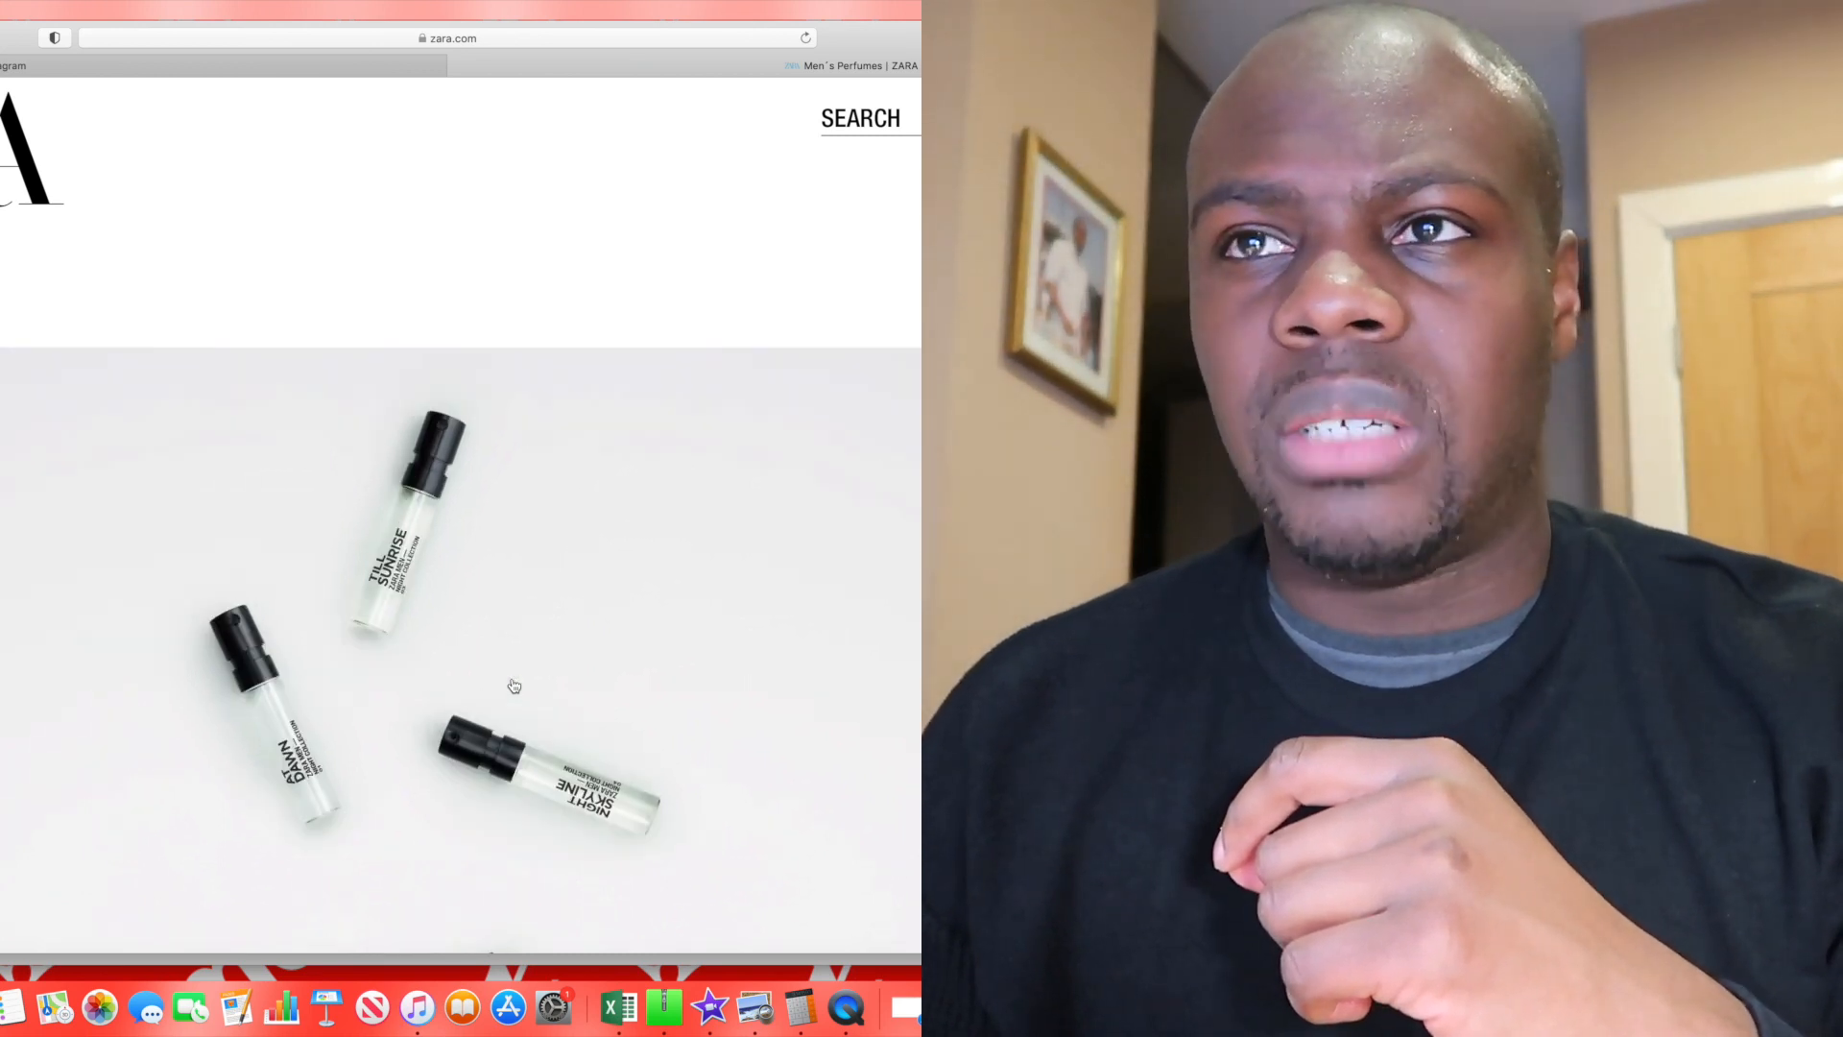
pyautogui.scroll(-3, 515, 687)
pyautogui.scroll(-3, 515, 685)
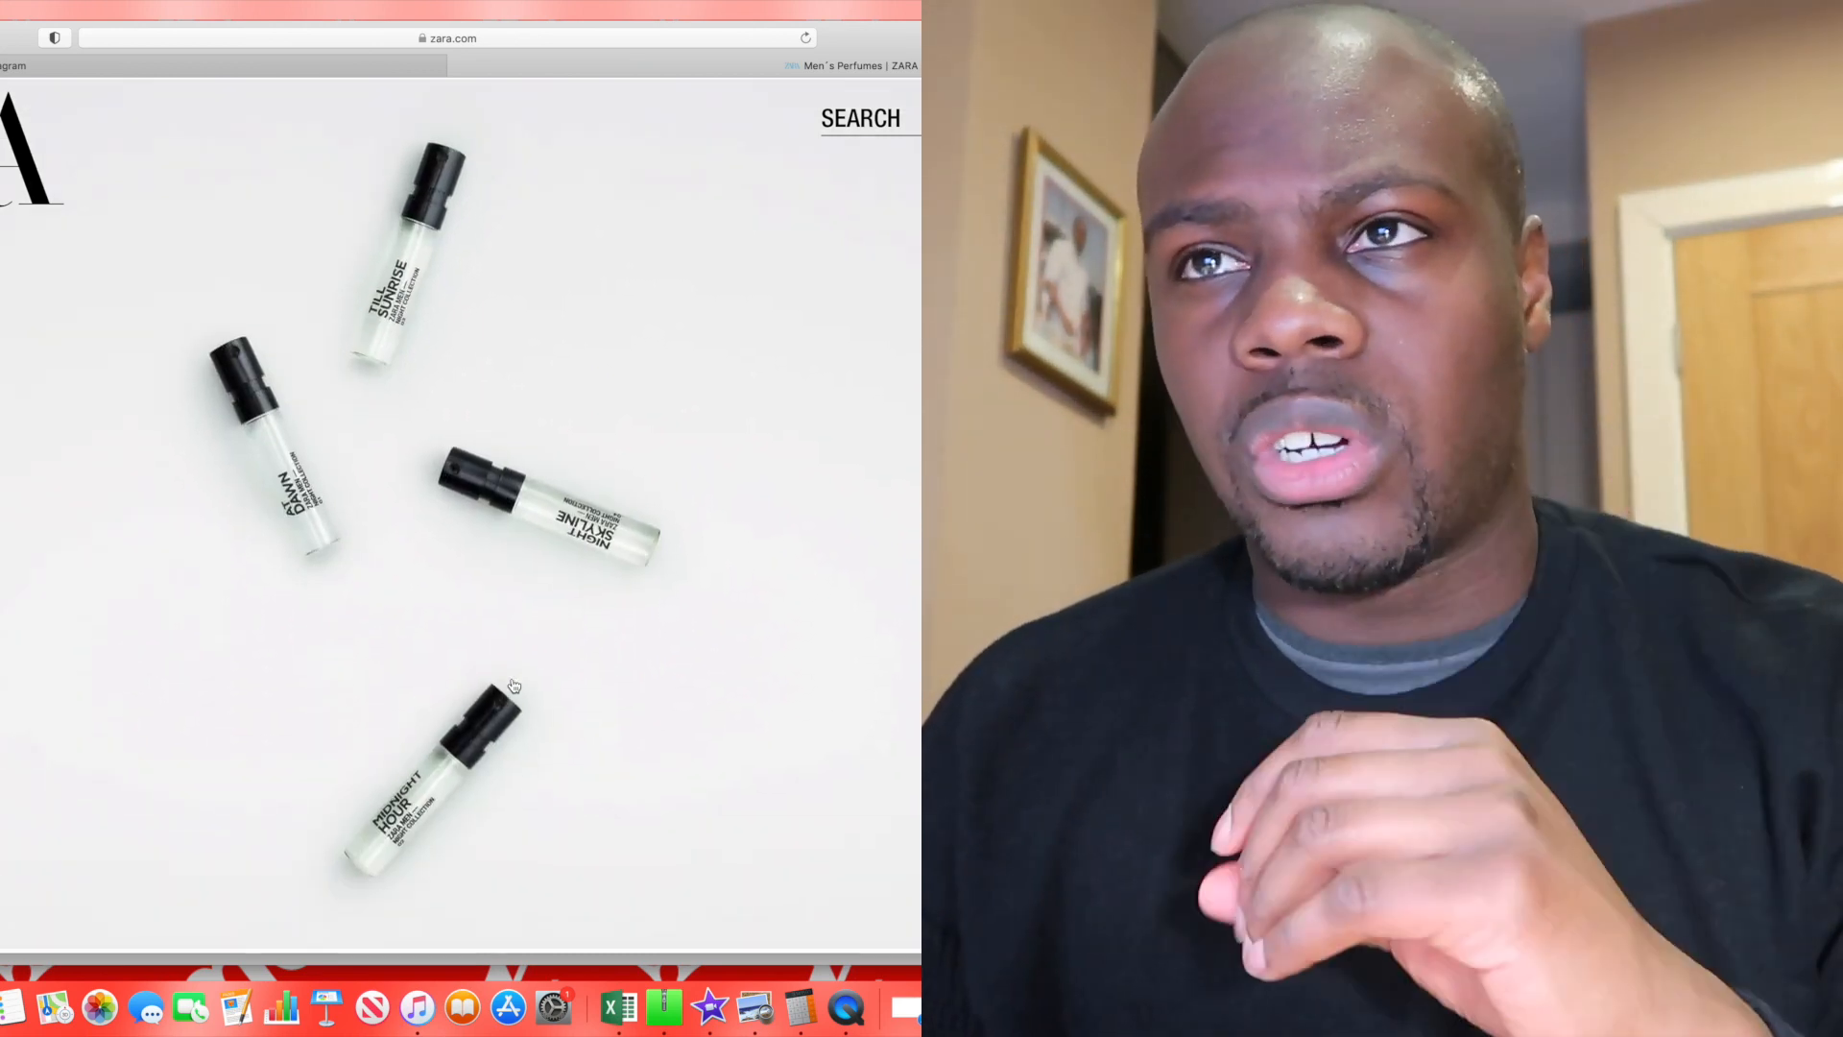
pyautogui.scroll(-5, 515, 687)
pyautogui.scroll(-5, 515, 687)
pyautogui.scroll(-2, 513, 687)
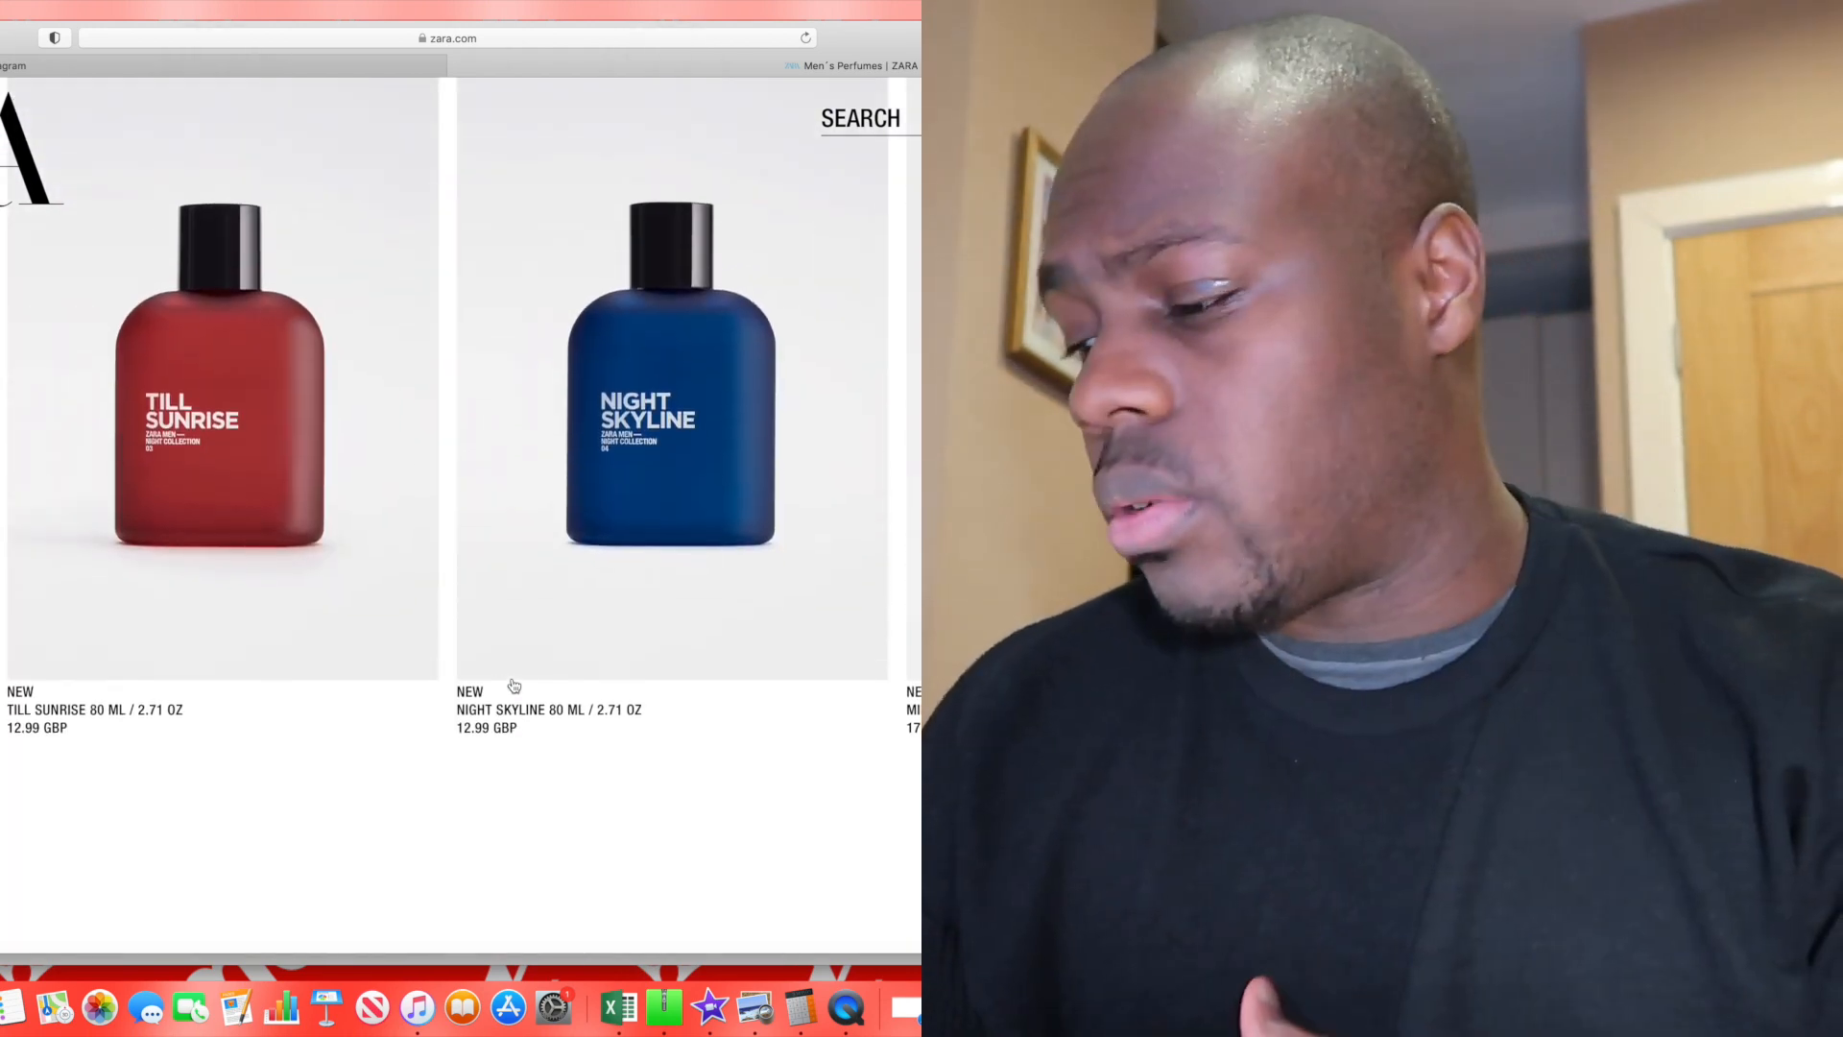
pyautogui.scroll(3, 514, 687)
pyautogui.scroll(5, 514, 685)
pyautogui.scroll(2, 515, 685)
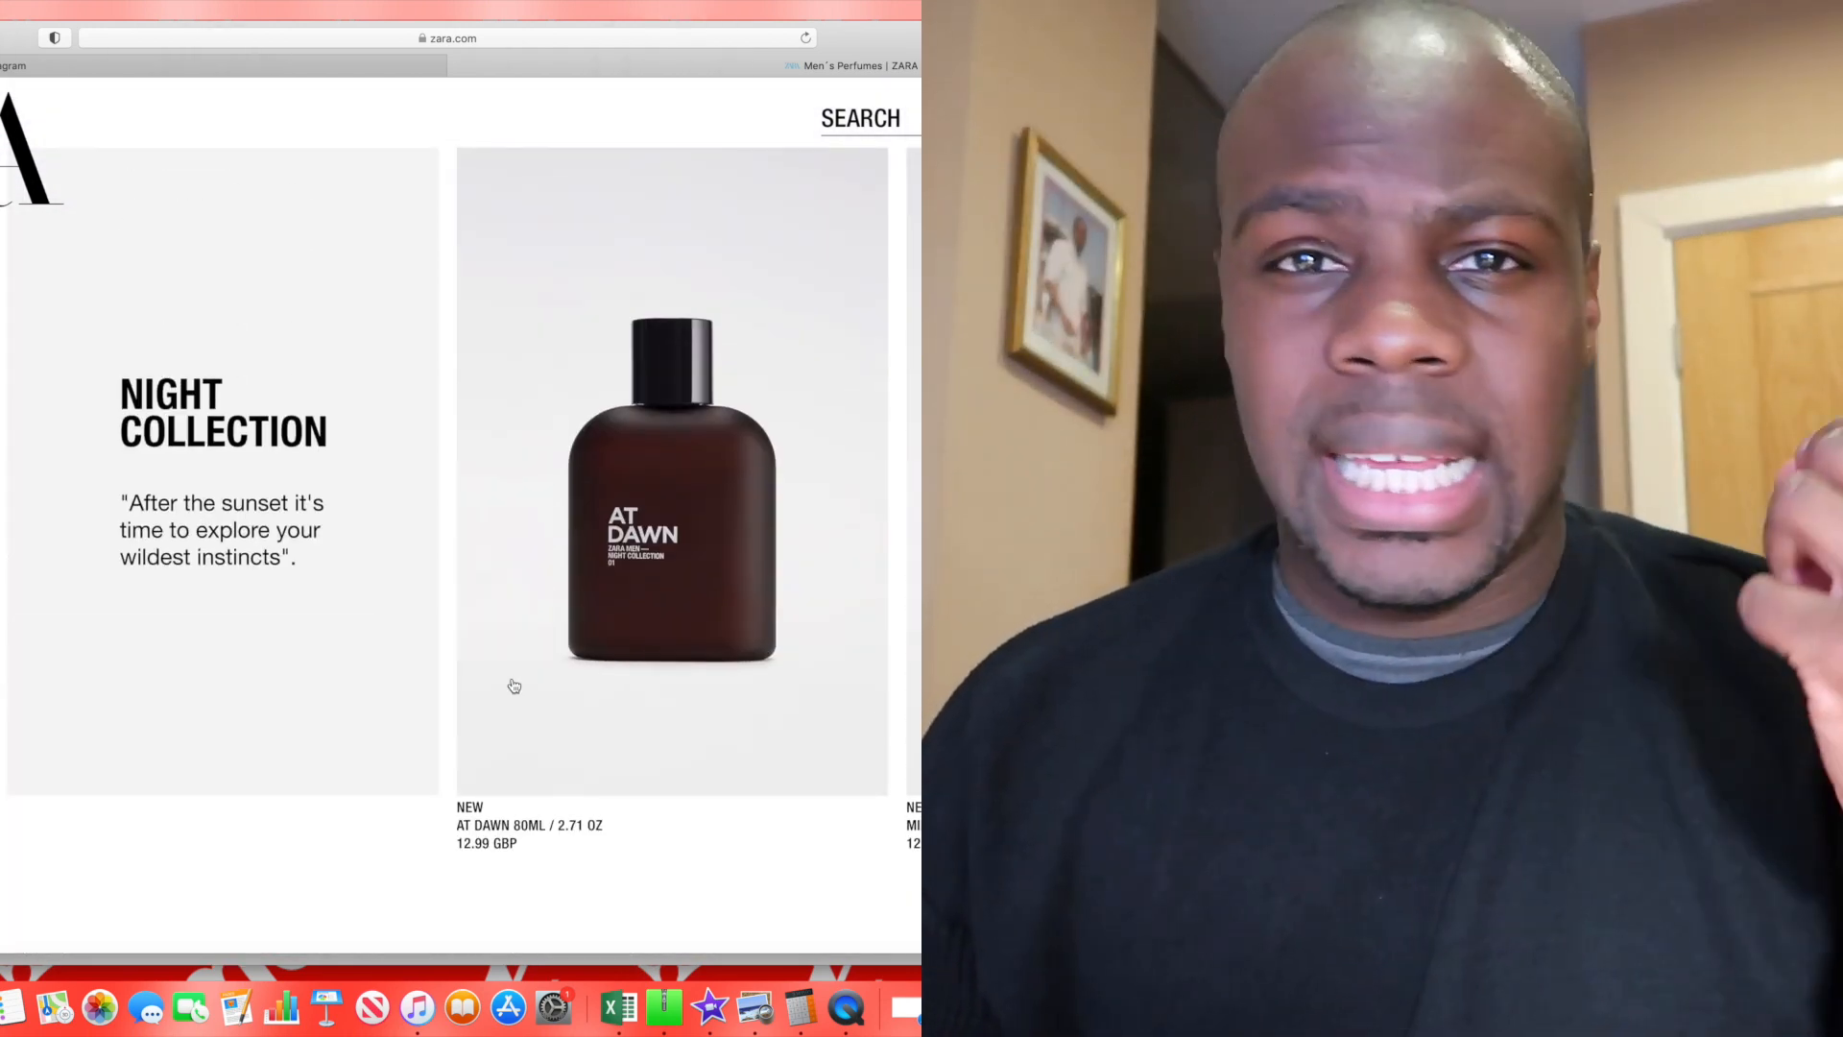
pyautogui.scroll(2, 514, 687)
pyautogui.scroll(3, 515, 687)
pyautogui.scroll(4, 515, 688)
pyautogui.scroll(3, 515, 687)
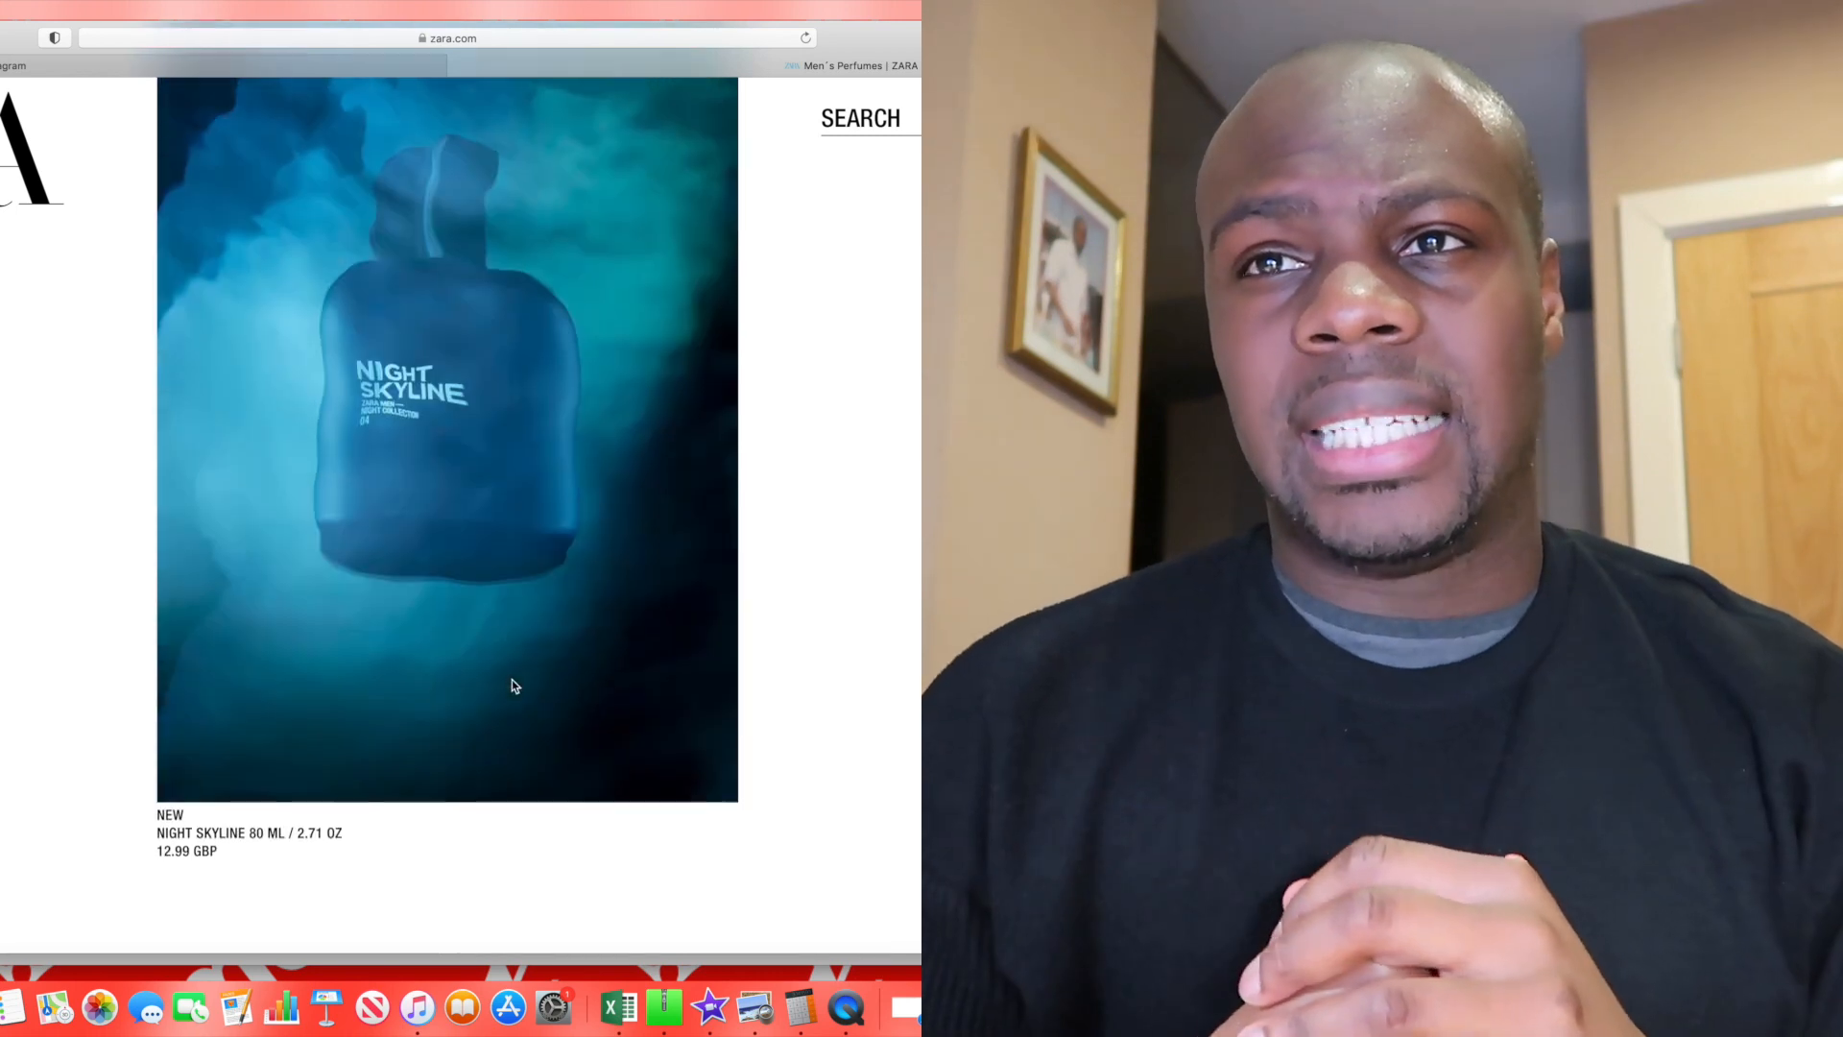
pyautogui.scroll(4, 511, 687)
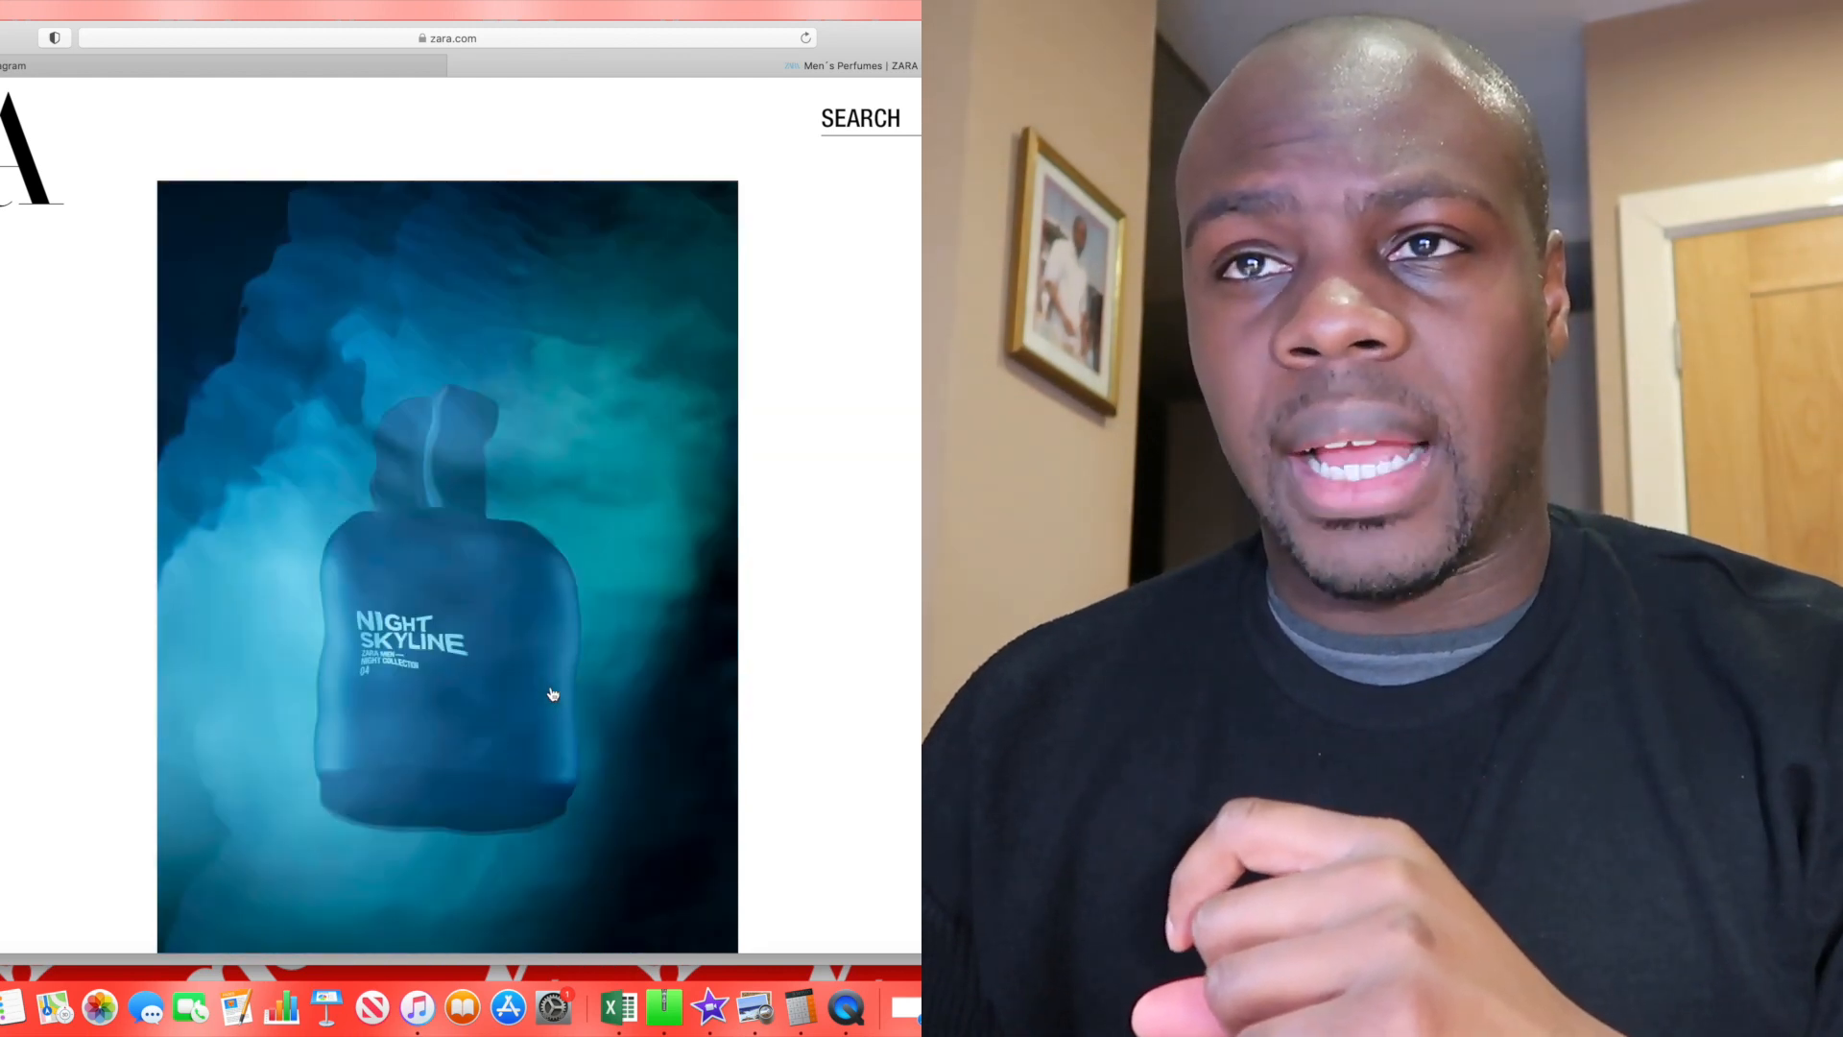
pyautogui.scroll(5, 552, 696)
pyautogui.scroll(5, 551, 696)
pyautogui.scroll(3, 550, 696)
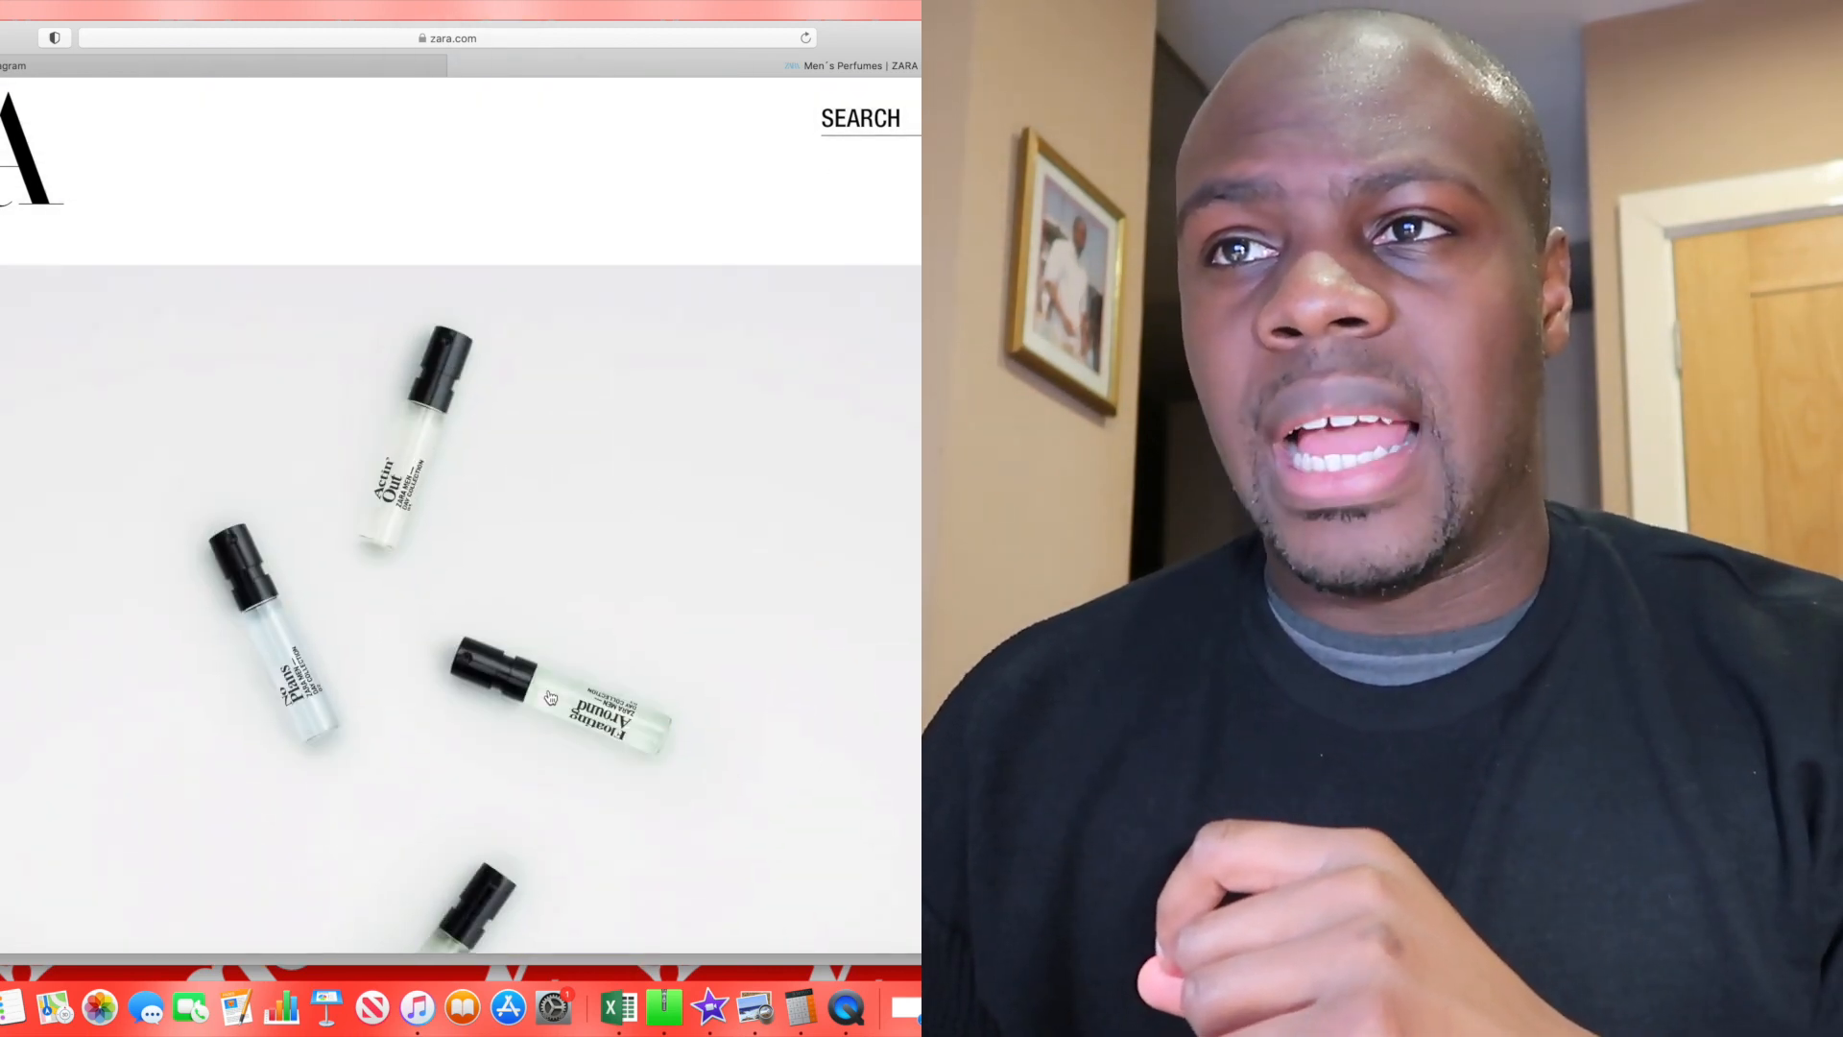
pyautogui.scroll(-5, 550, 700)
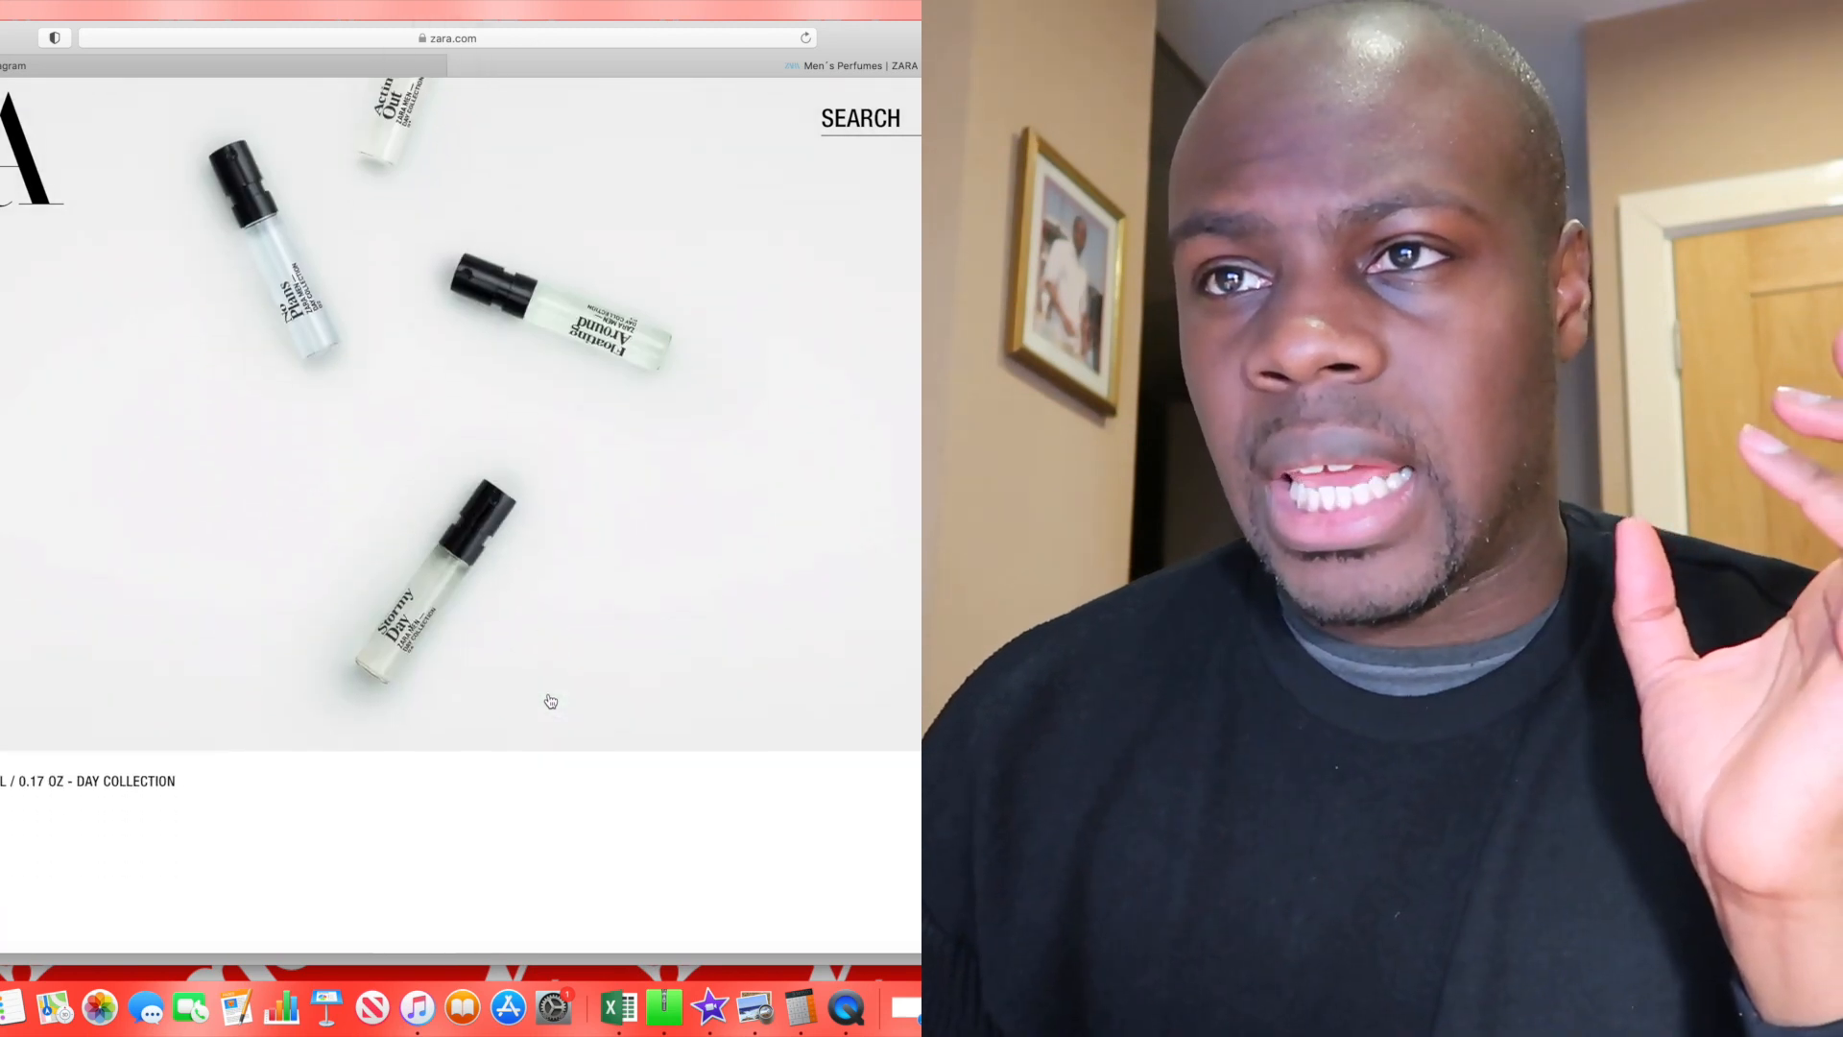
pyautogui.scroll(-2, 550, 700)
pyautogui.scroll(5, 551, 700)
pyautogui.scroll(5, 551, 701)
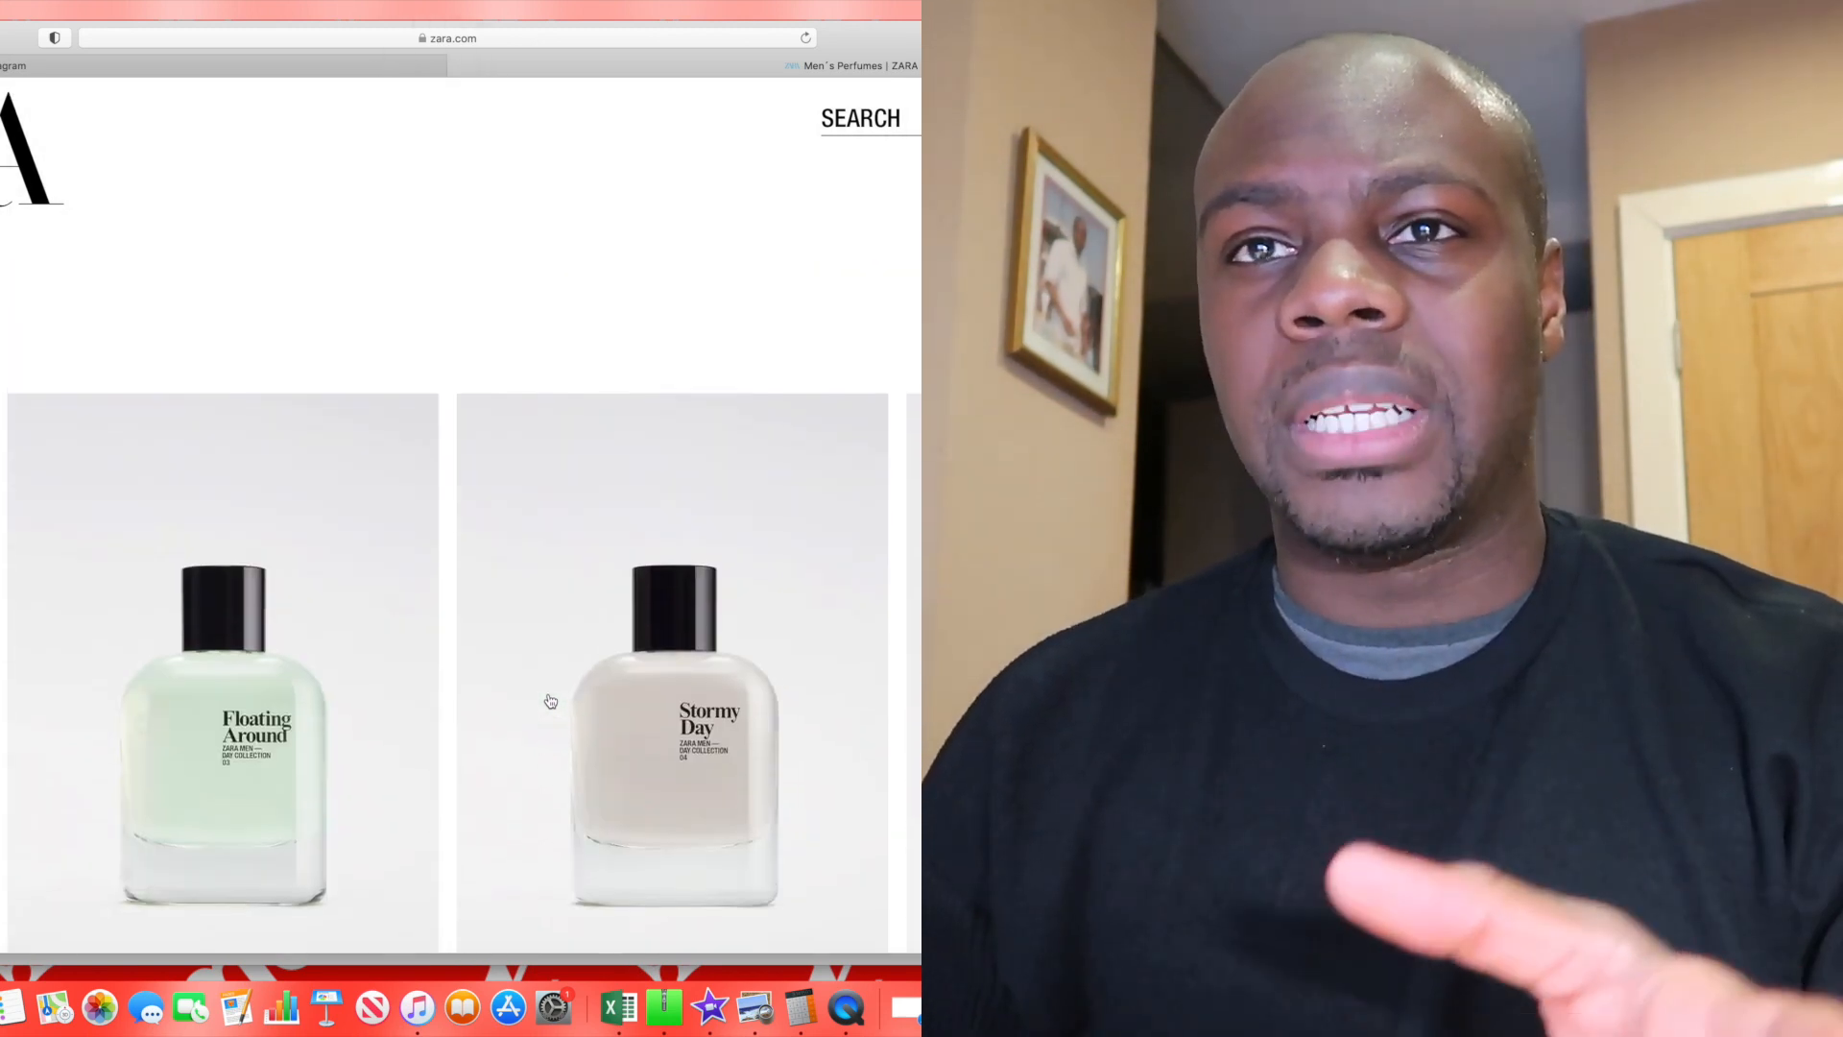
pyautogui.scroll(-1, 551, 700)
pyautogui.scroll(-1, 550, 701)
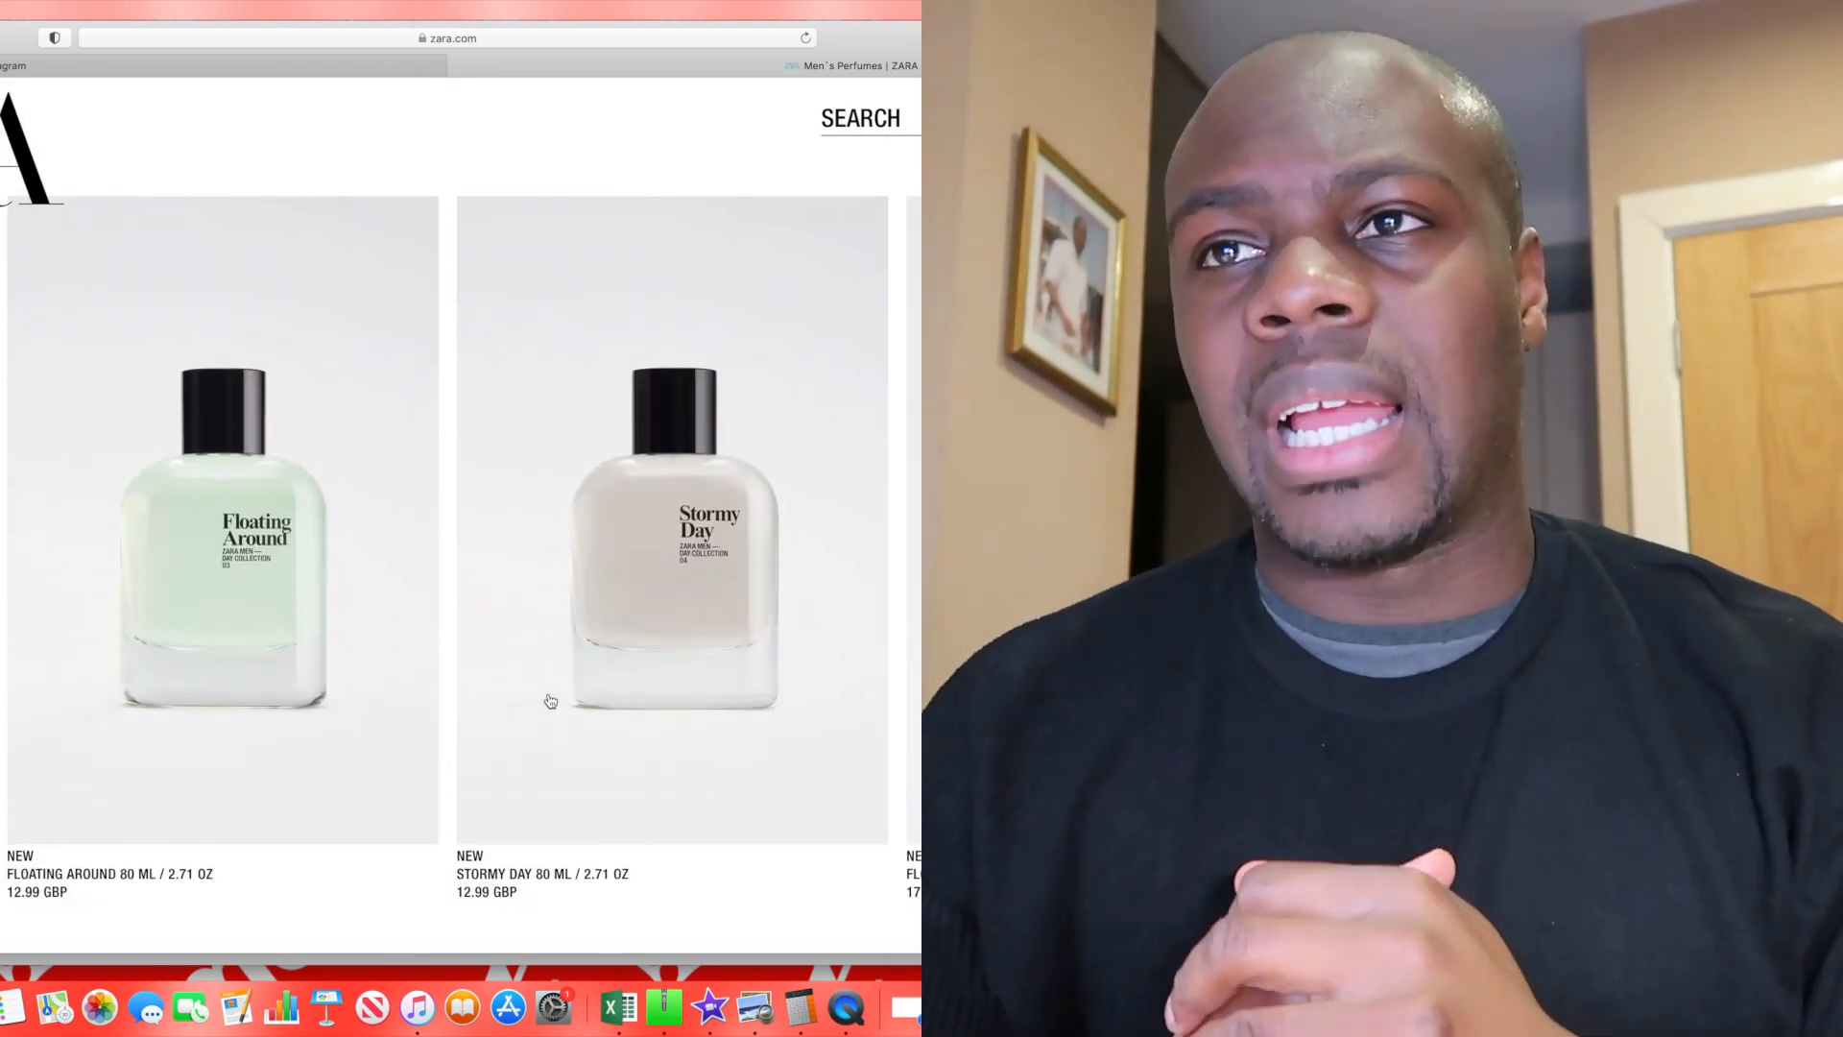